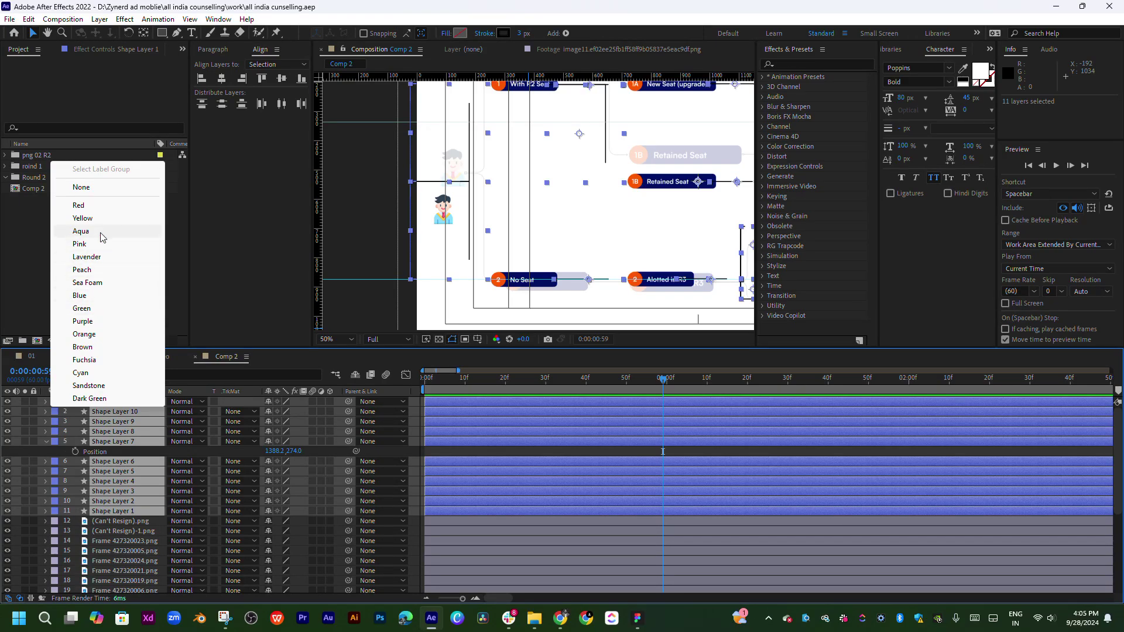
- Label the eleven shape layers yellow, deselect them, and begin a new composition
left_click(84, 218)
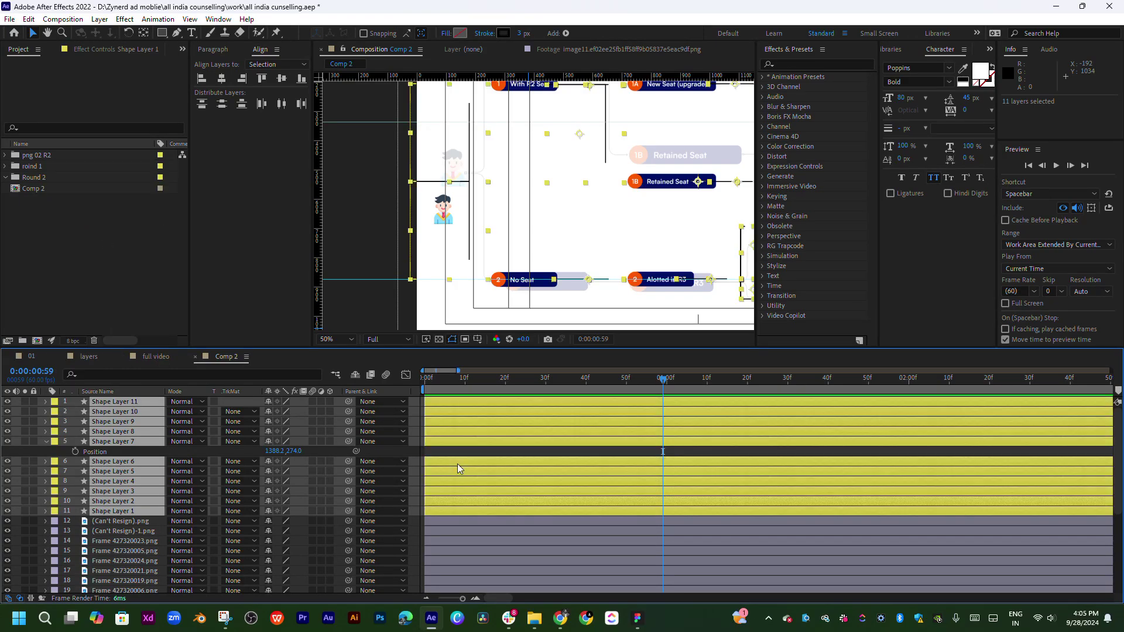
left_click(645, 454)
left_click_drag(592, 383, 751, 379)
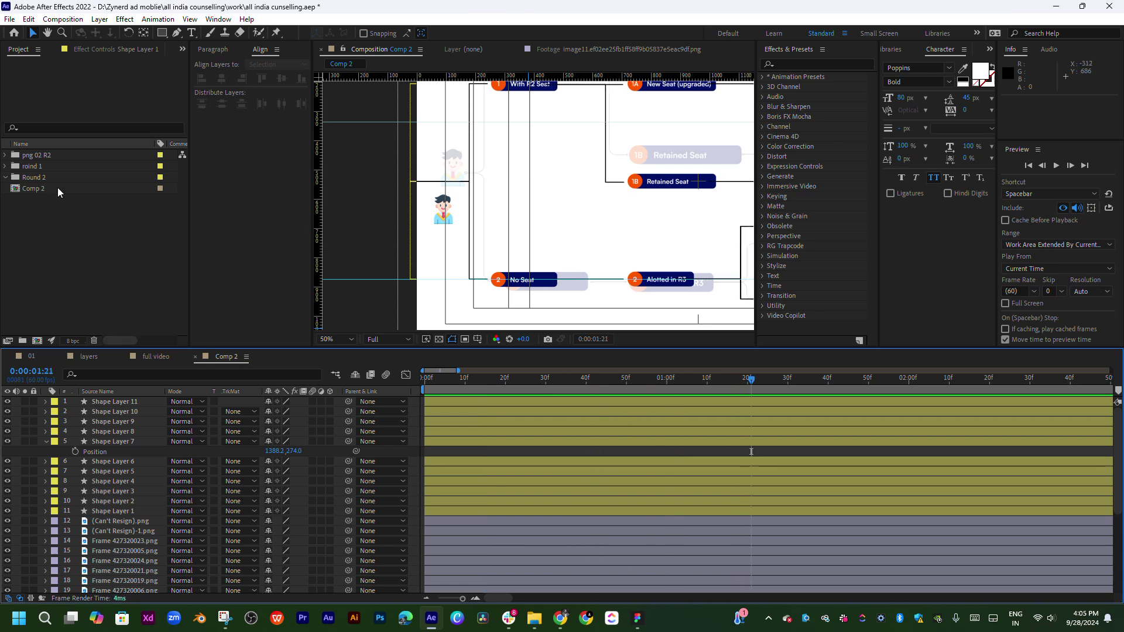
left_click(82, 243)
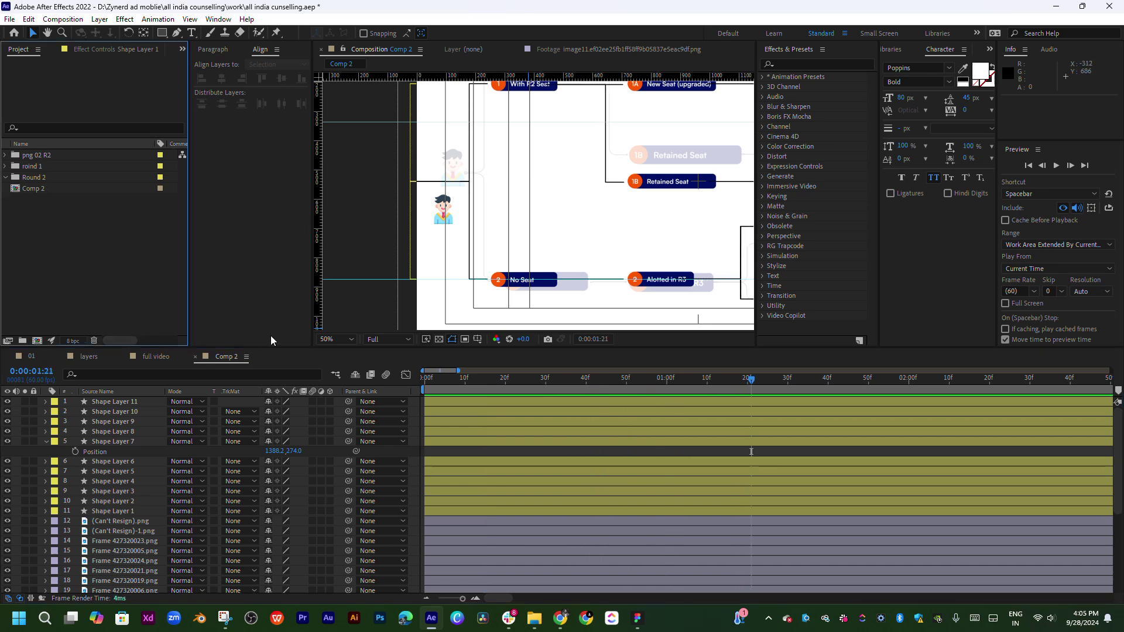
key("ctrl+n")
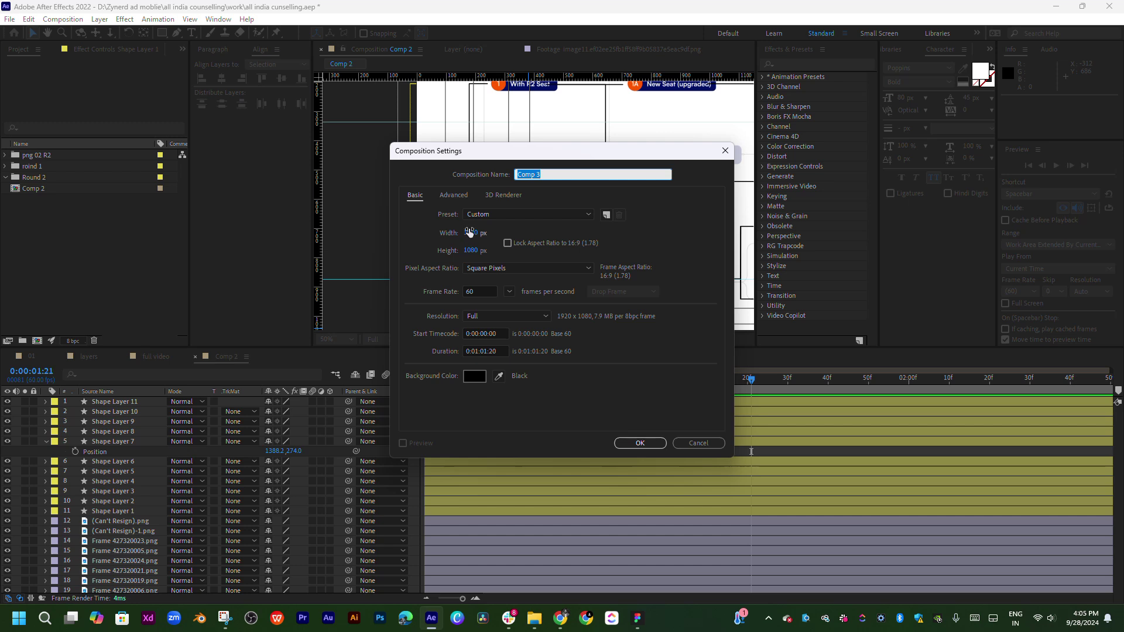
- Make the new composition 500 × 500 px and name it bg 02
left_click(474, 233)
type("500")
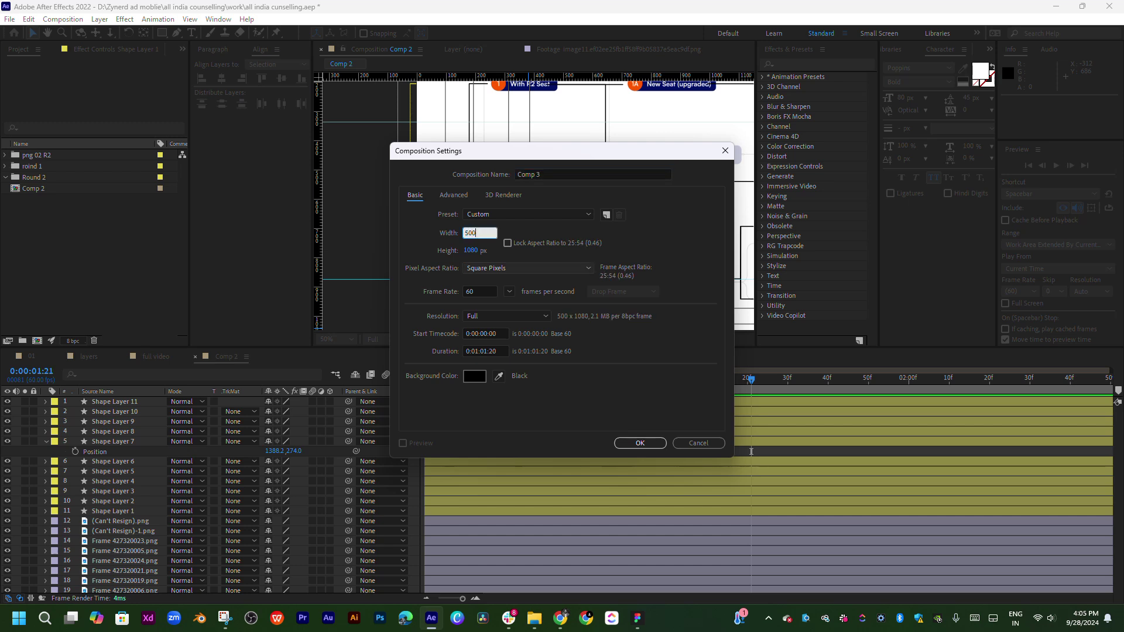
key("Tab")
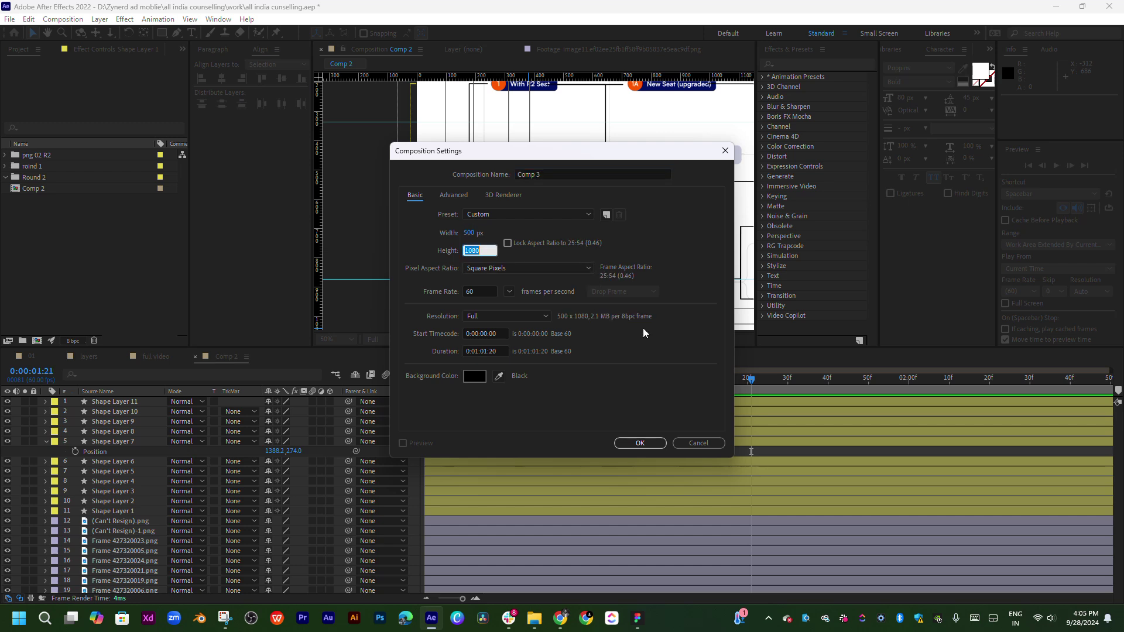
type("500")
key("Tab")
type("02")
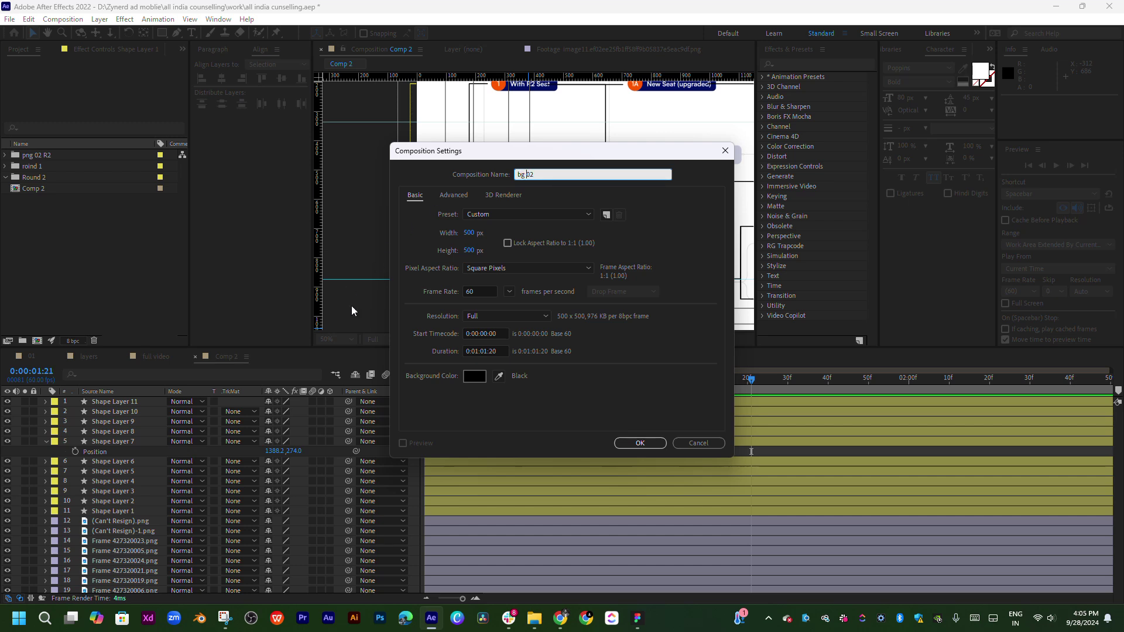
- Create the bg 02 composition and view it at 100% in a taller viewer
left_click(635, 443)
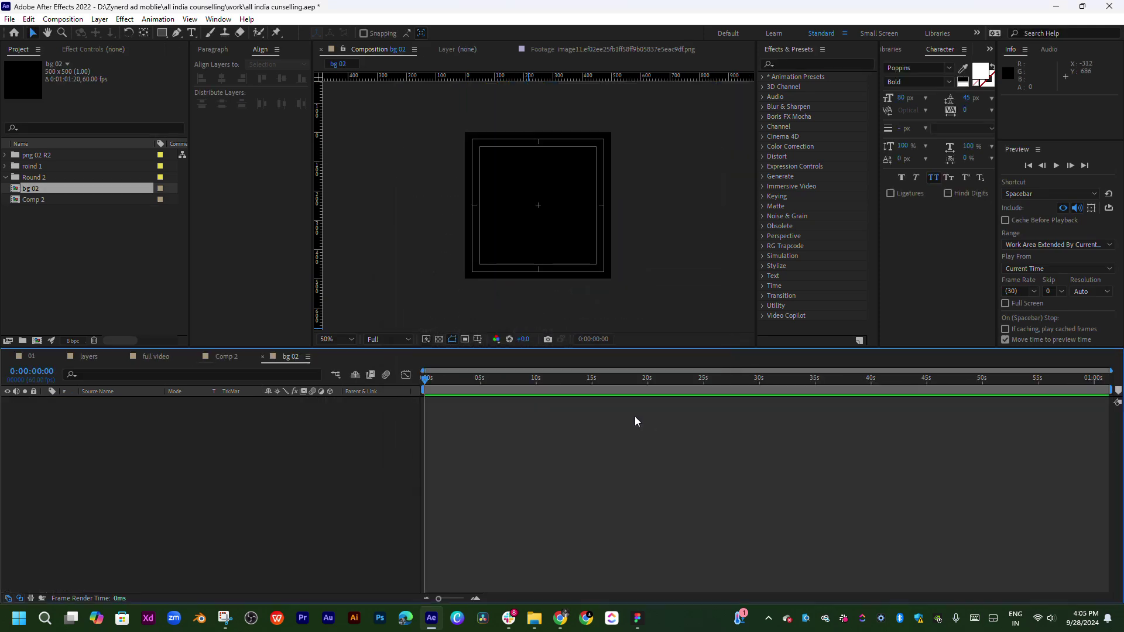
key("slash")
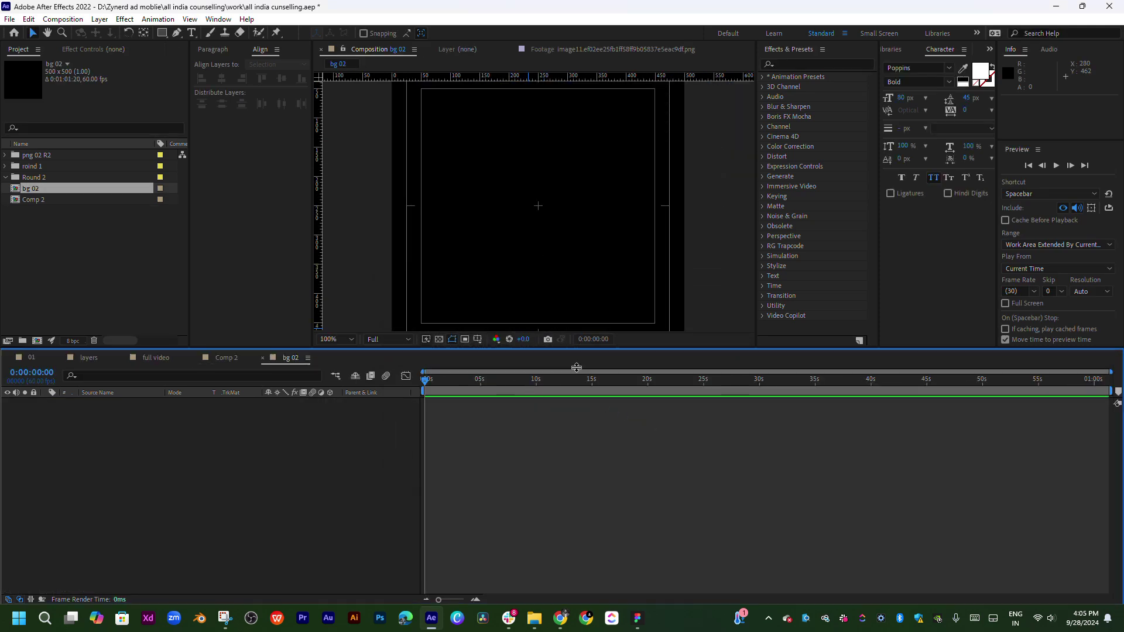
left_click_drag(572, 349, 588, 436)
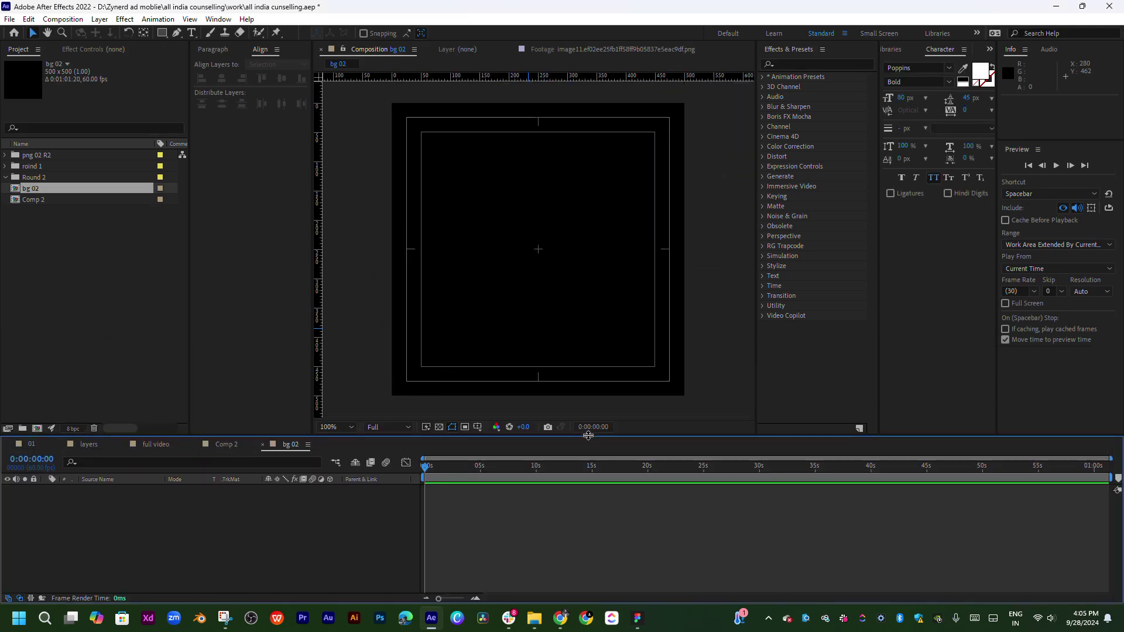
- Draw a circle with the Ellipse tool and centre it horizontally and vertically
left_click(162, 34)
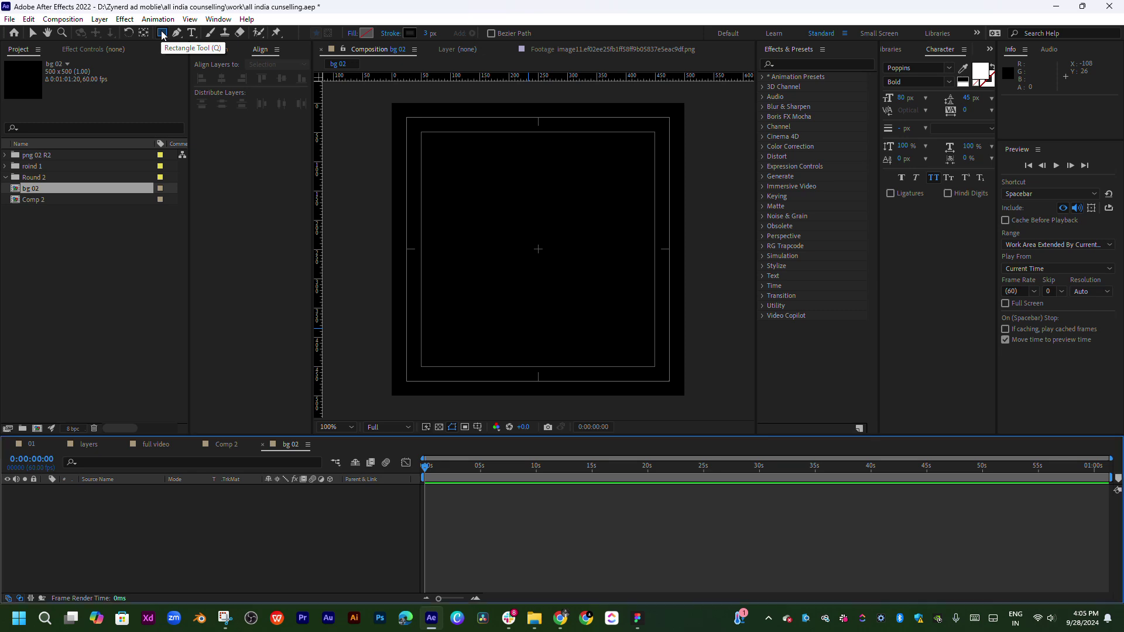
key("q")
key("q")
key("q")
left_click_drag(468, 182, 653, 336)
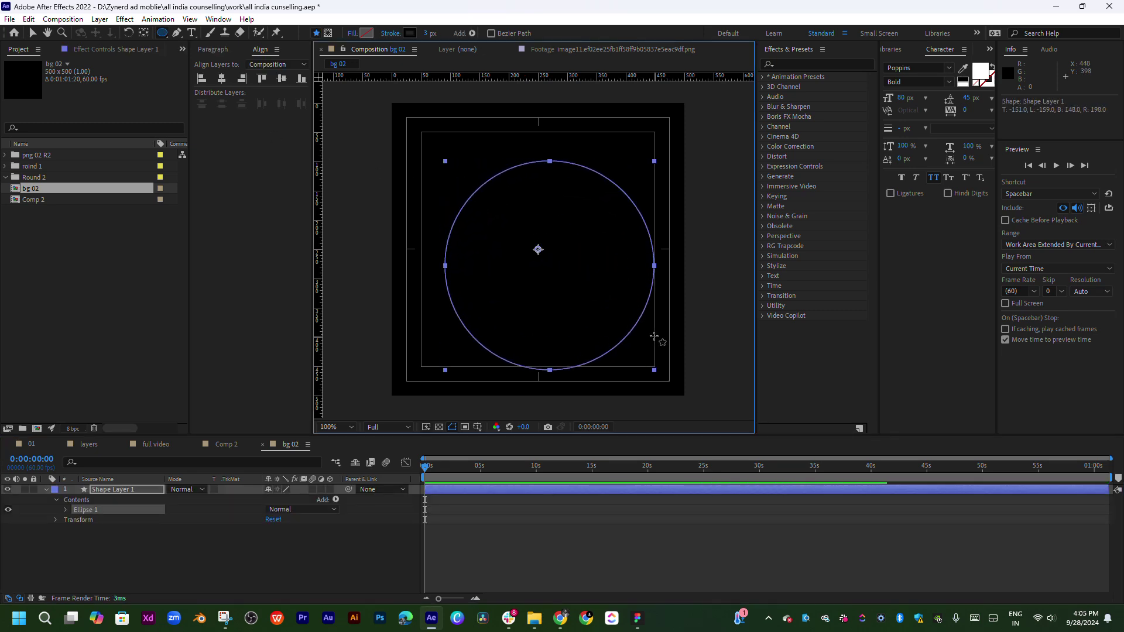
key("v")
left_click(282, 79)
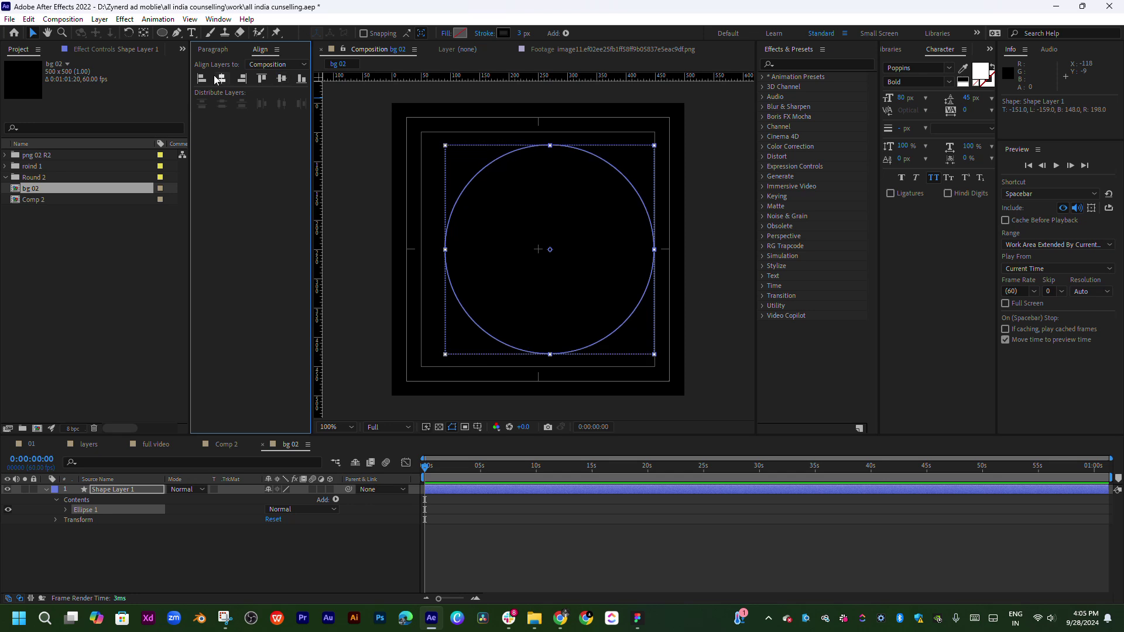
left_click(221, 78)
left_click(460, 33)
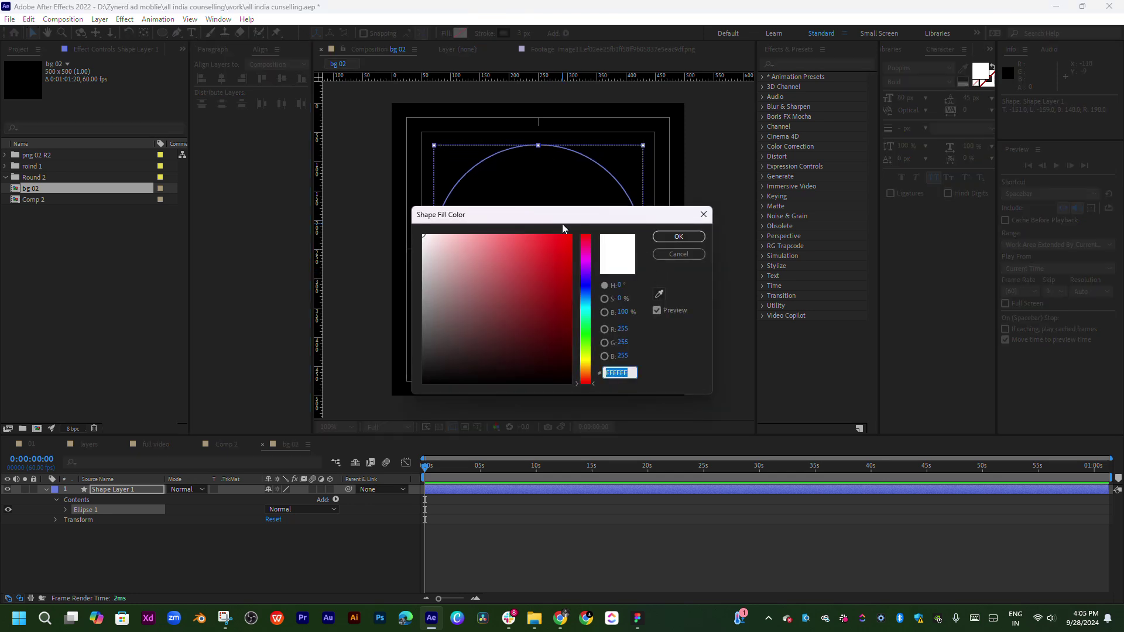
left_click(680, 256)
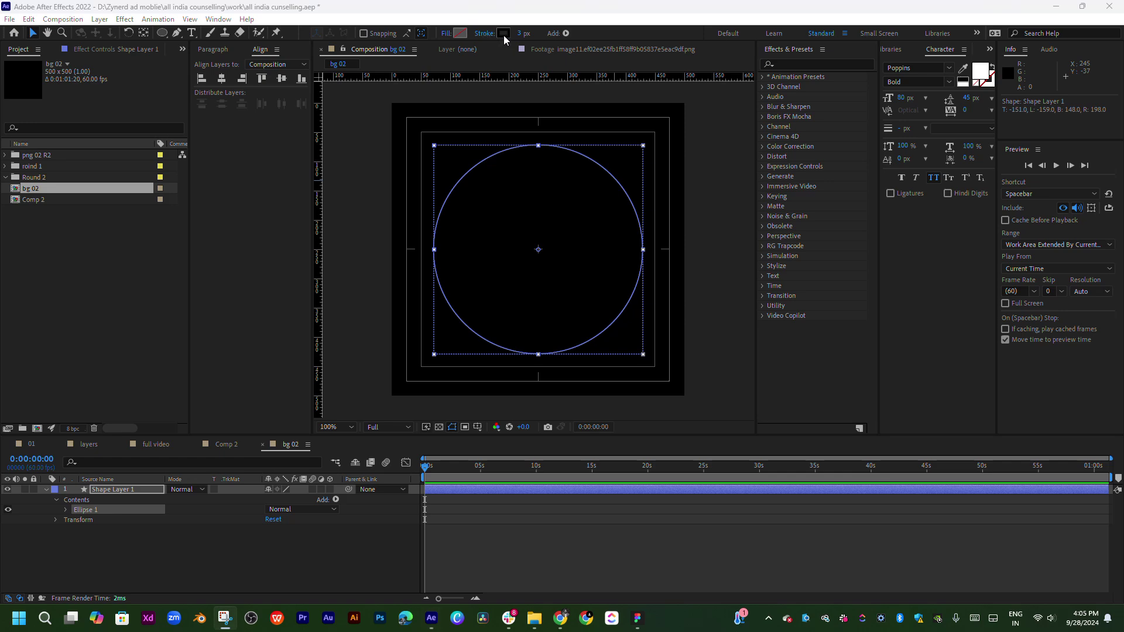
- Set the circle's stroke colour to hex ff8fb1
double_click(761, 6)
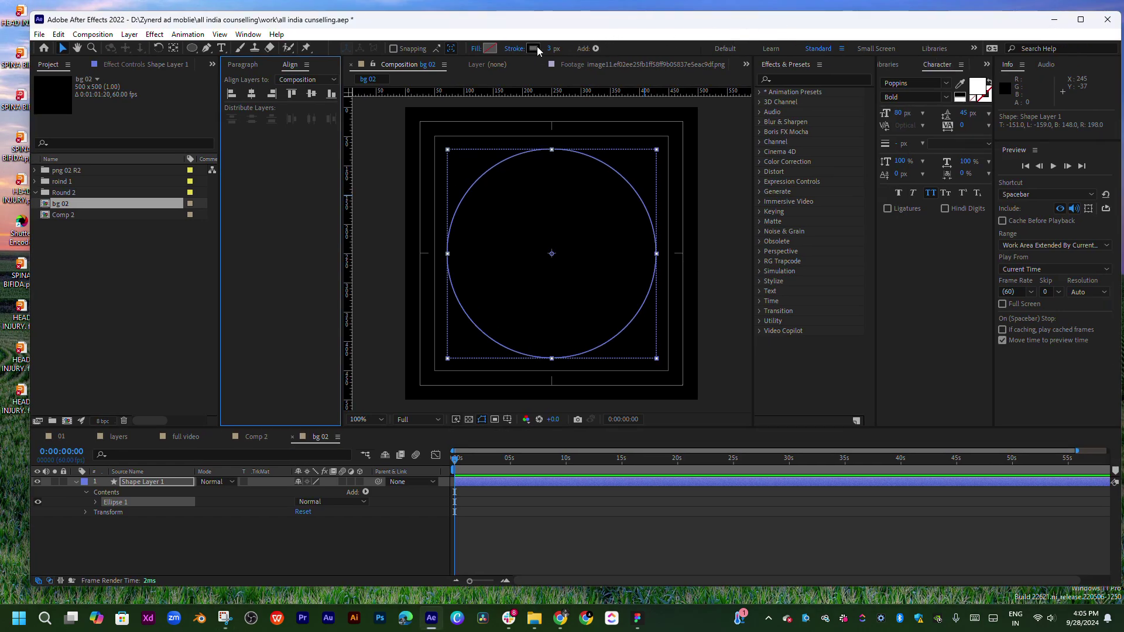
left_click(536, 49)
left_click(569, 232)
mouse_move(655, 217)
left_mouse_down()
mouse_move(935, 214)
mouse_move(915, 177)
left_mouse_up()
left_click_drag(690, 202, 677, 157)
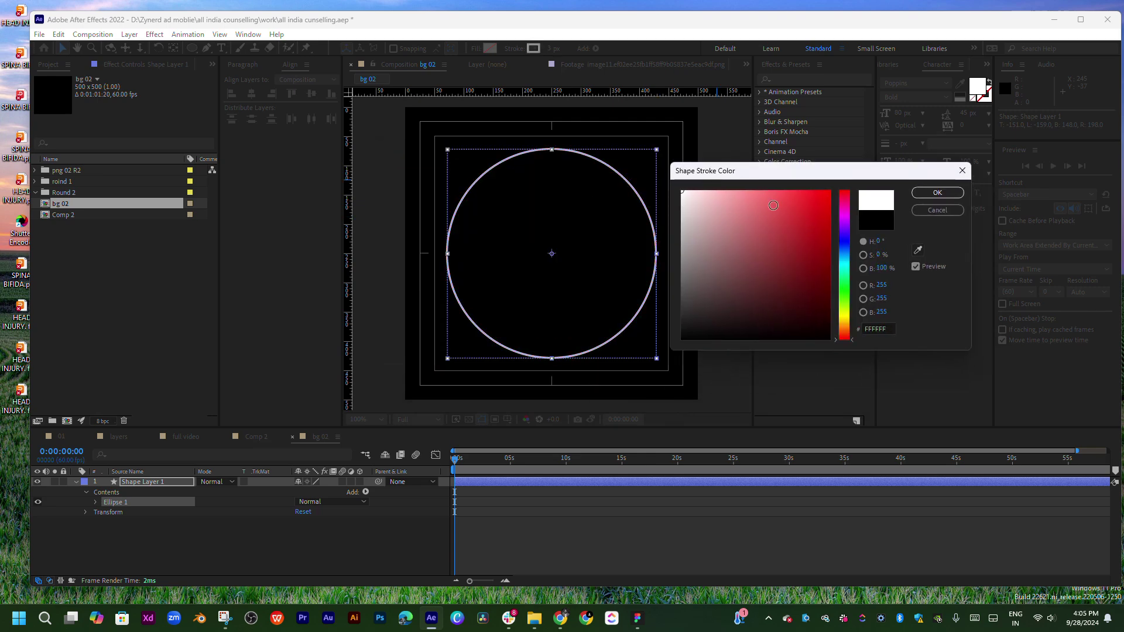
mouse_move(773, 205)
left_mouse_down()
mouse_move(849, 179)
mouse_move(846, 317)
left_mouse_up()
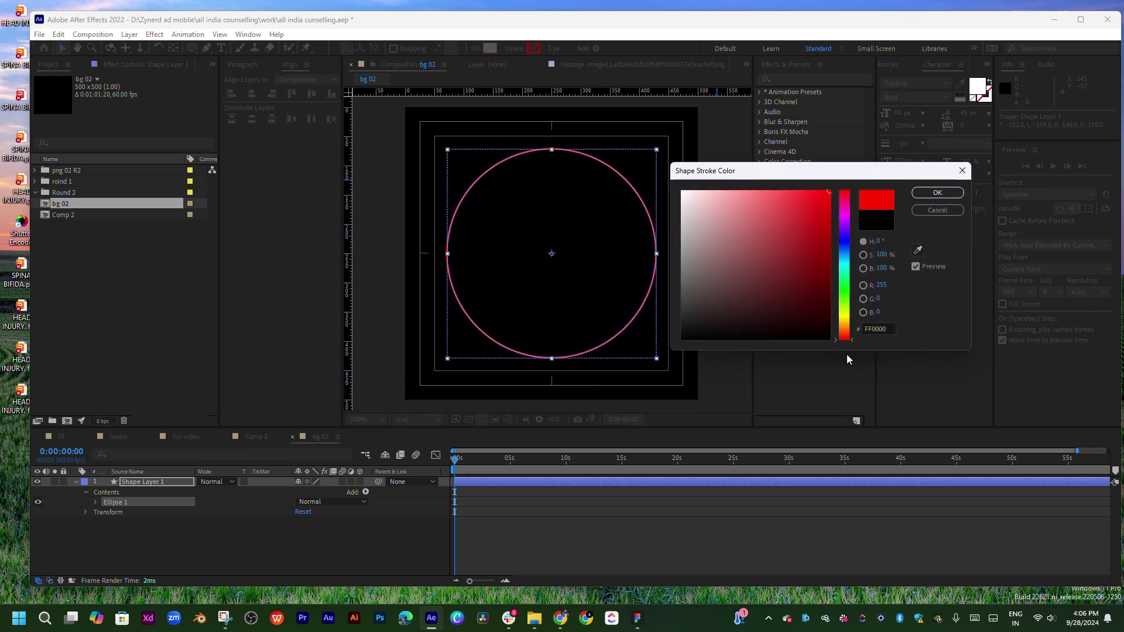
left_click(890, 328)
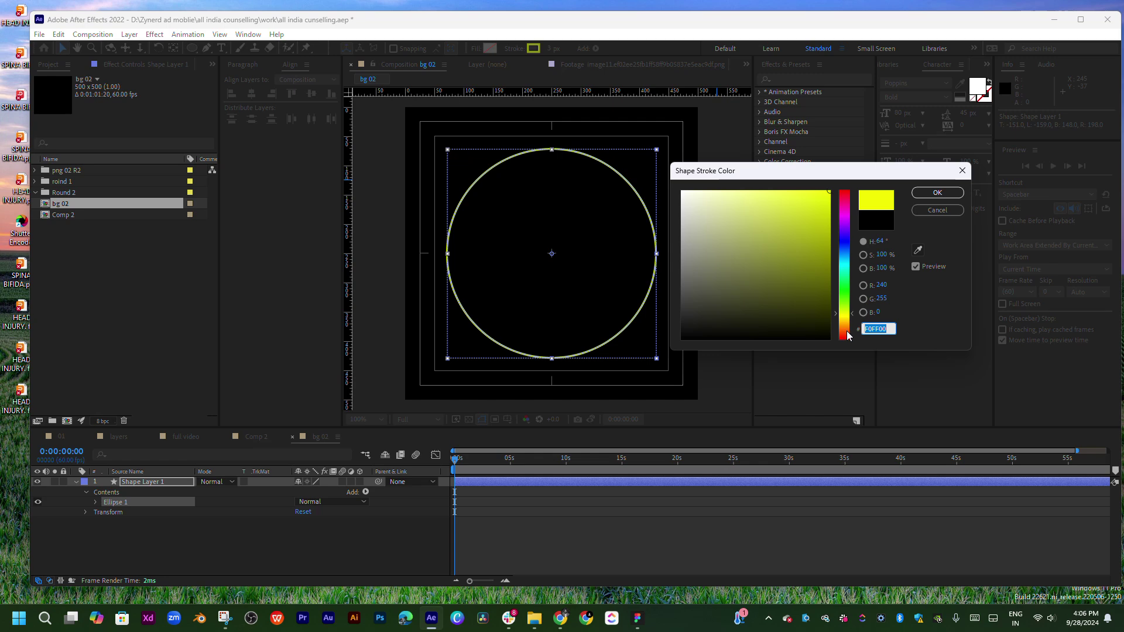
type("ff8fb1")
key("Return")
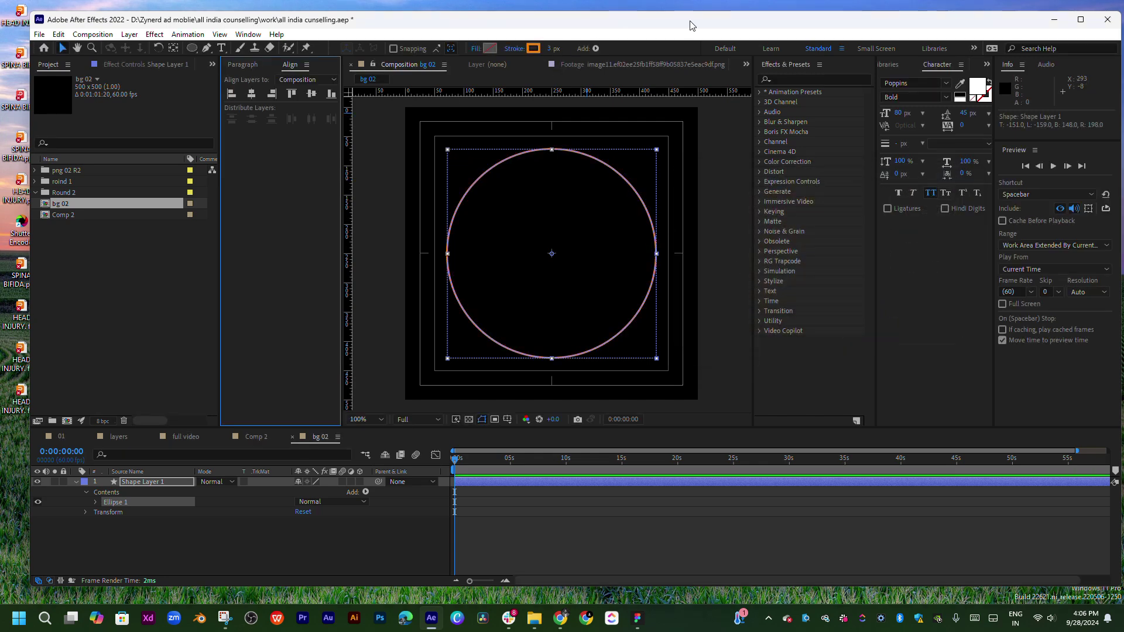
- Set the stroke width to 50 px and select the whole ring layer
left_click_drag(690, 25, 688, 32)
mouse_move(550, 54)
left_mouse_down()
mouse_move(622, 55)
mouse_move(583, 59)
left_mouse_up()
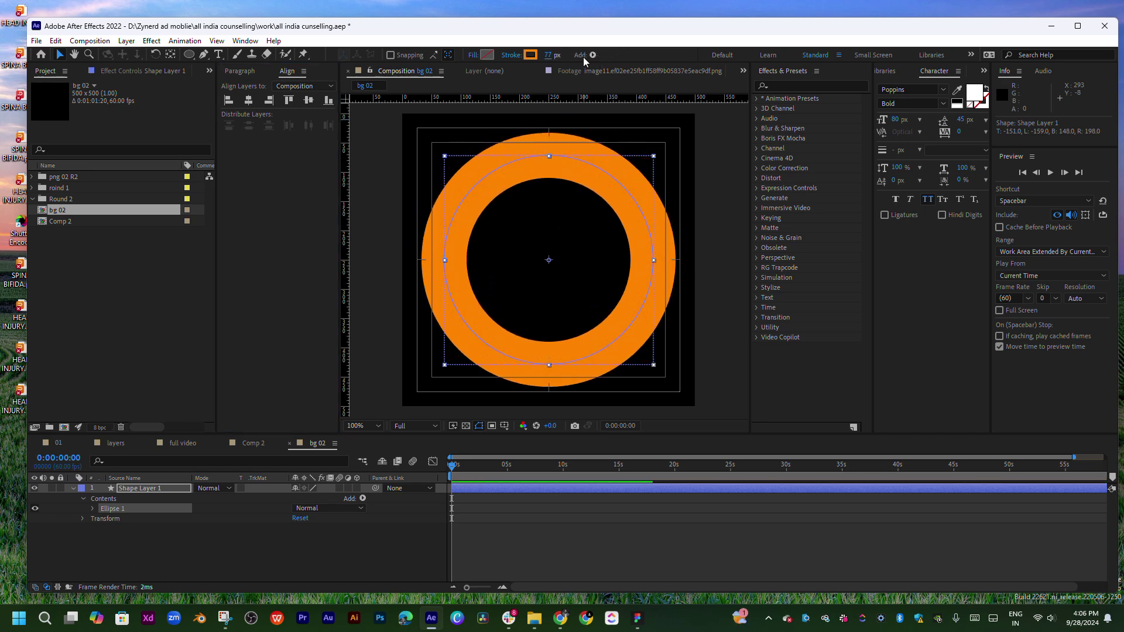
left_click(548, 54)
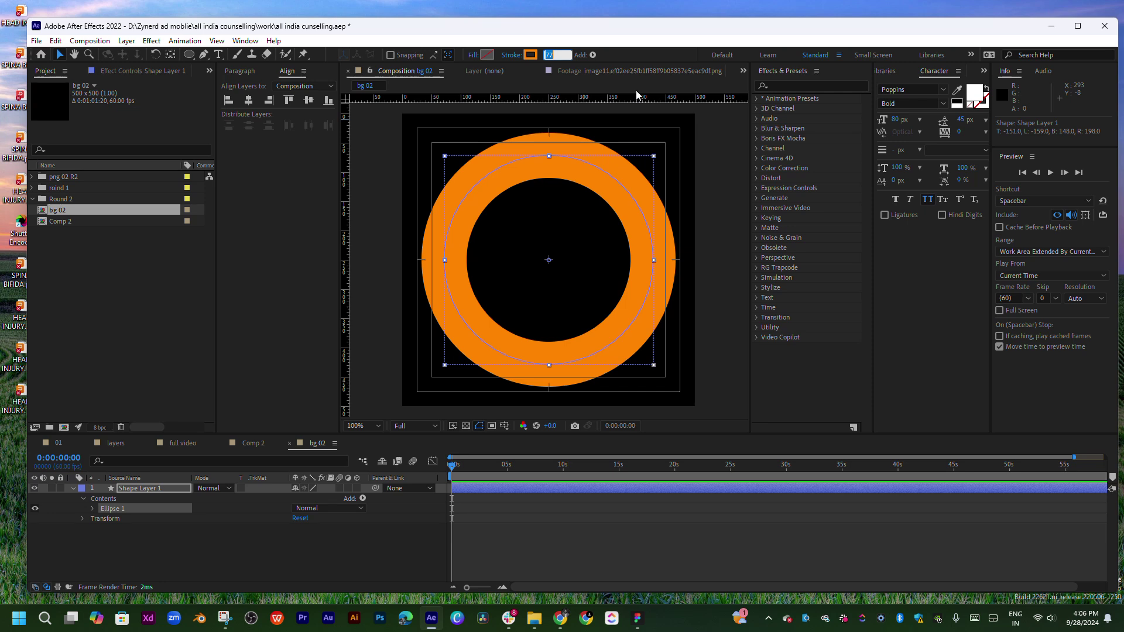
type("50")
key("Return")
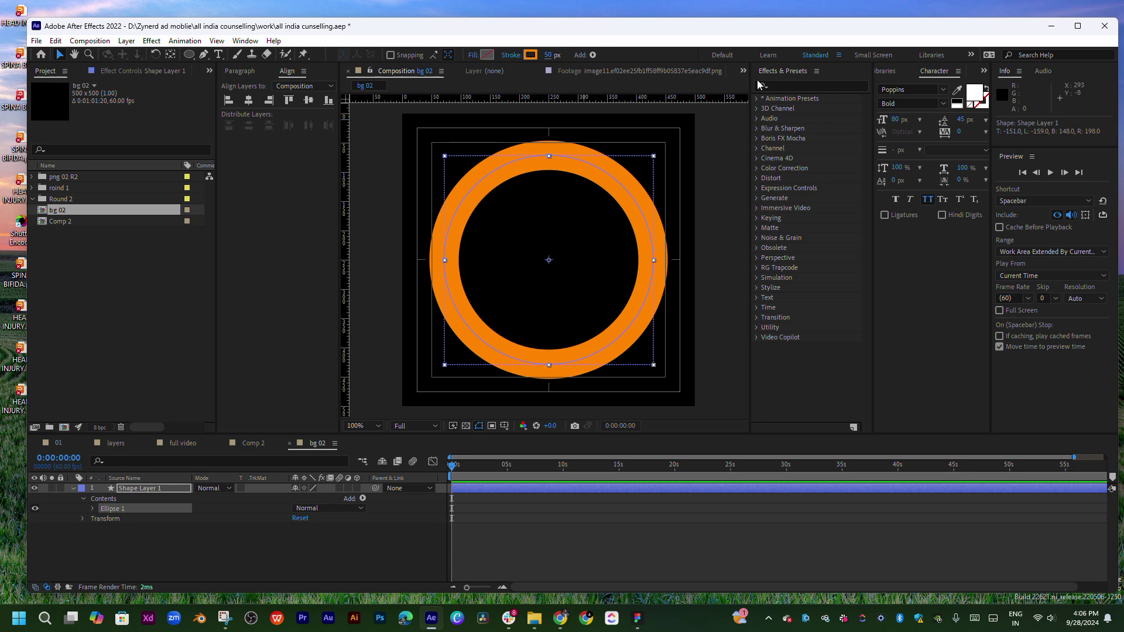
left_click(739, 217)
left_click(644, 271)
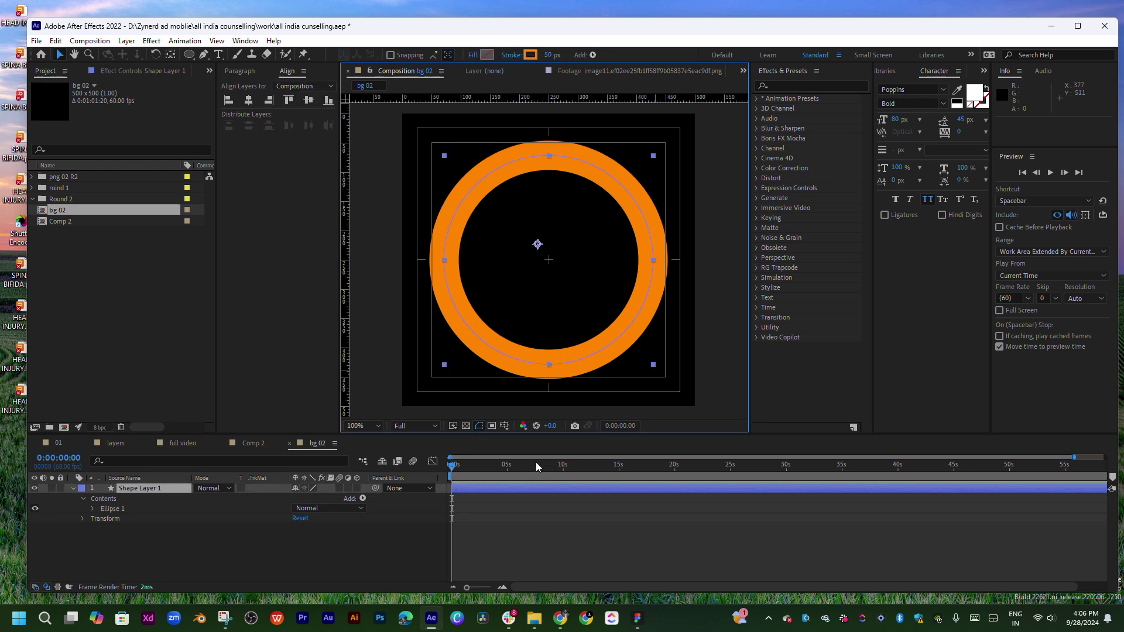
key("equal")
key("equal")
key("equal")
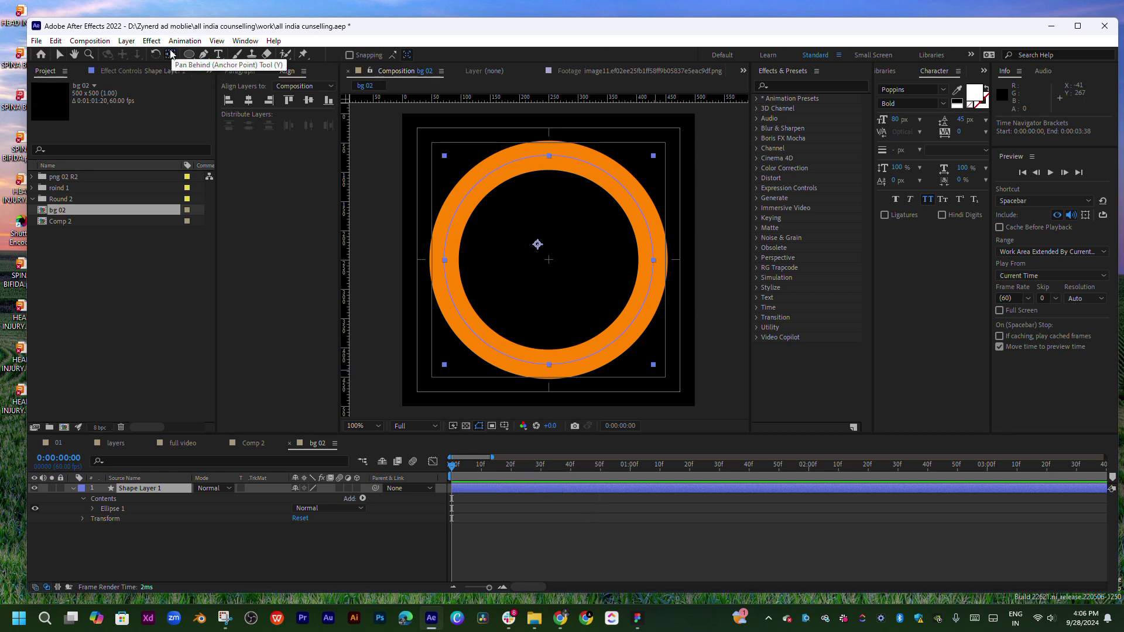
- Maximize the window, zoom the timeline, and move the current time to 0:00:01:00
double_click(431, 30)
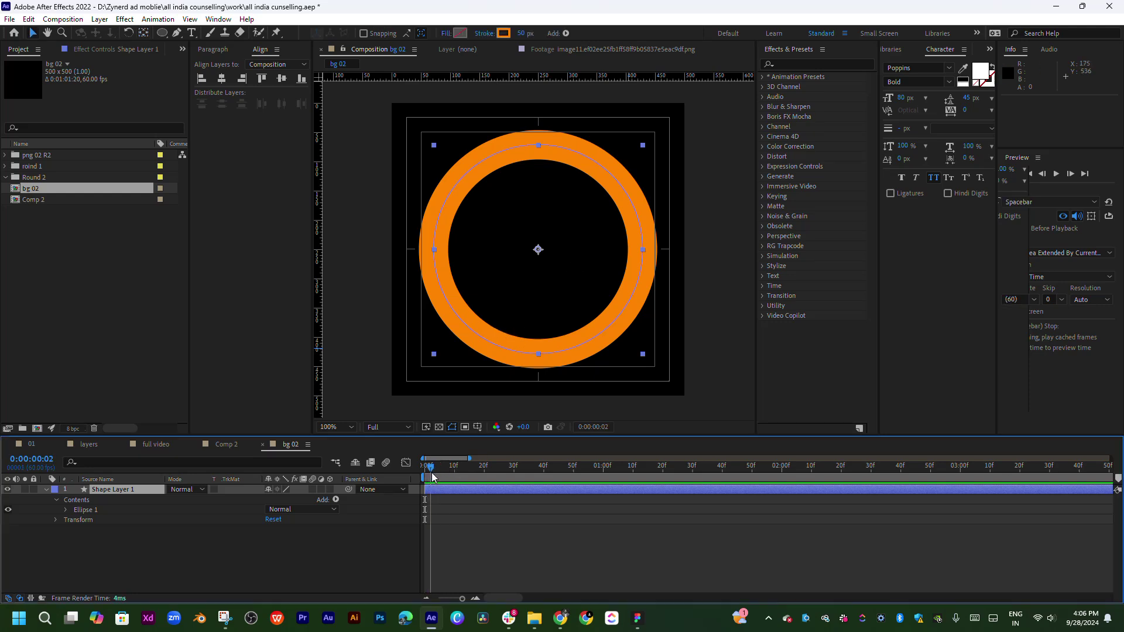
scroll(380, 478, "up", 5)
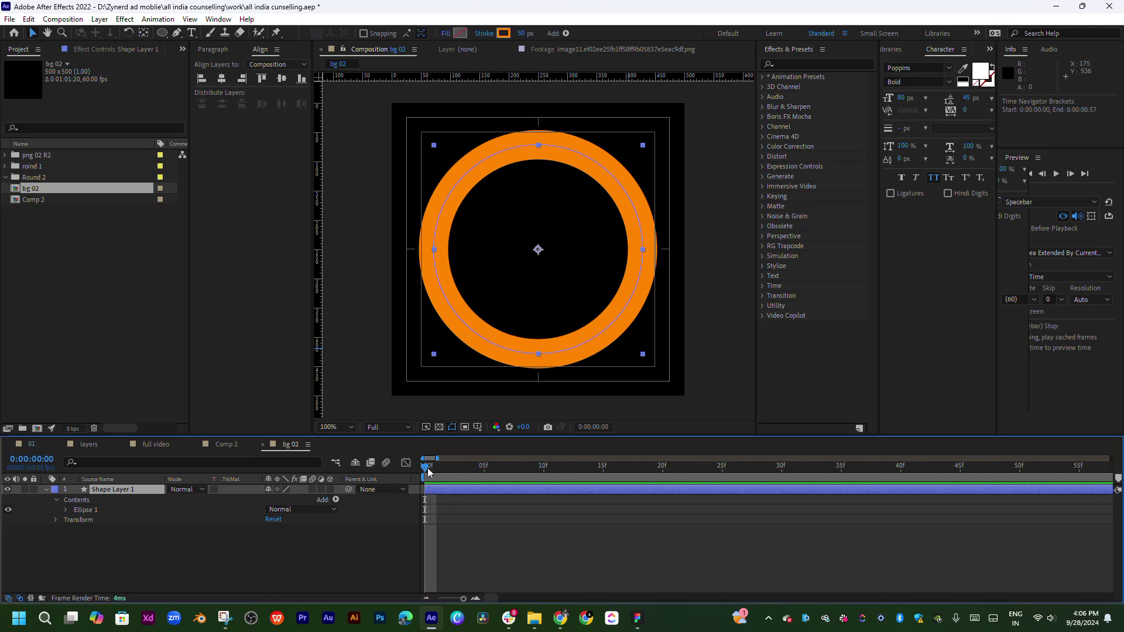
left_click_drag(445, 467, 784, 478)
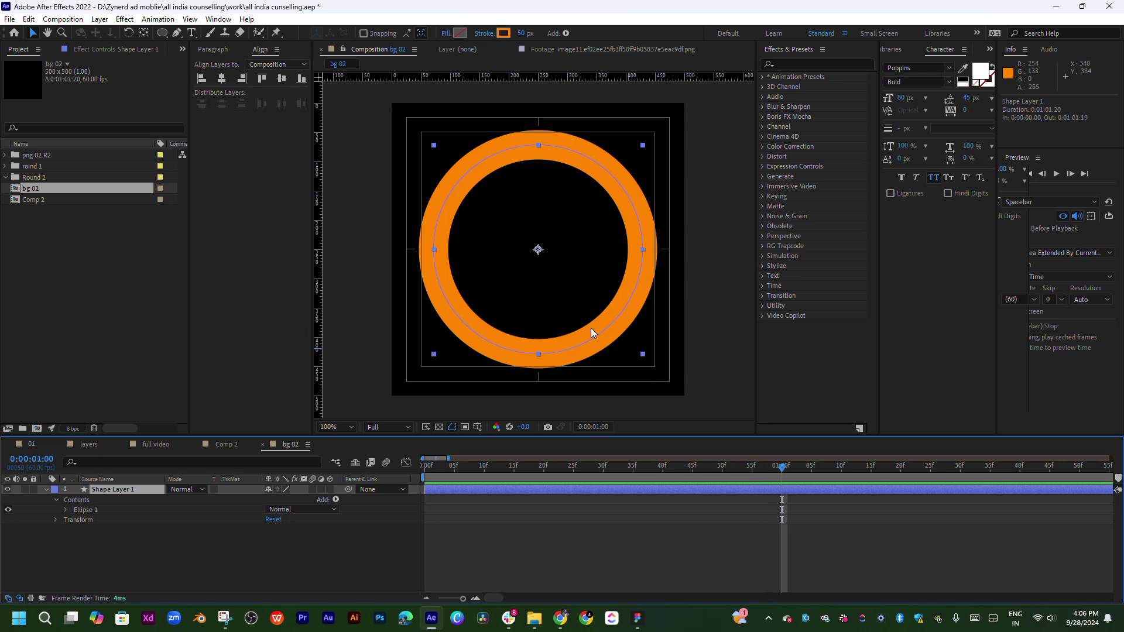
- Duplicate the ring, give the copy a white fill with no stroke, and scale it to 71%
key("ctrl+d")
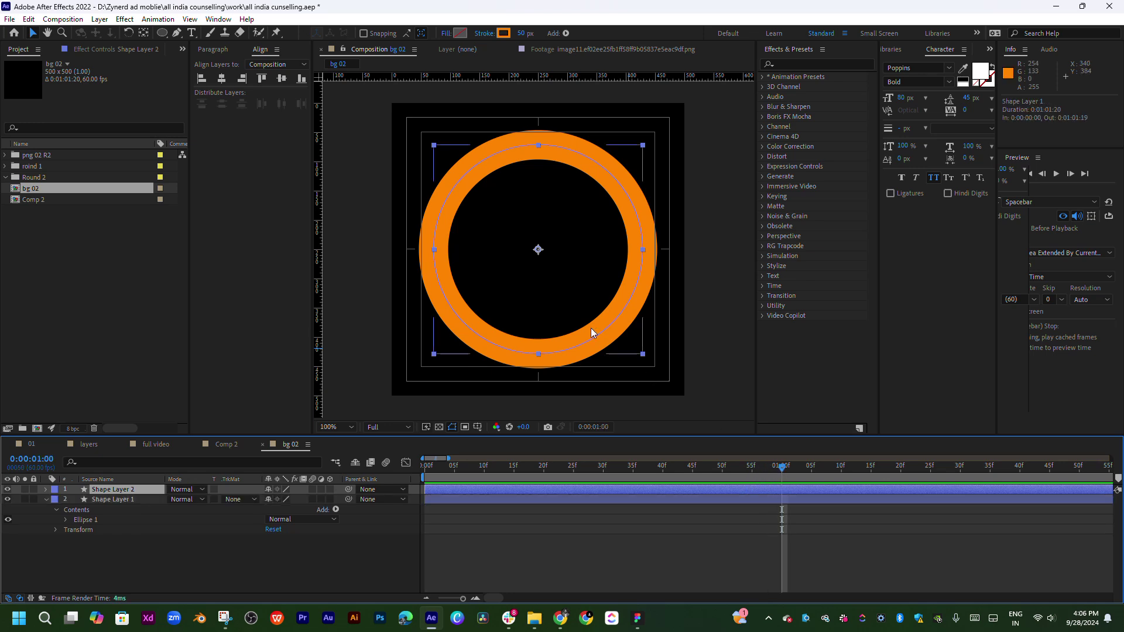
left_click(463, 33)
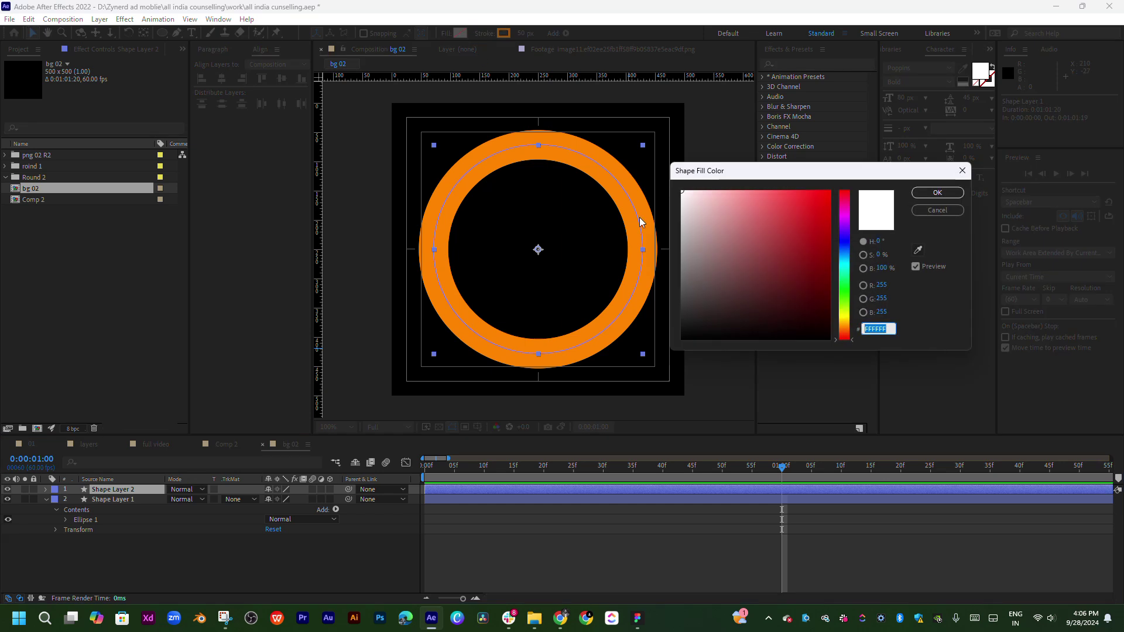
left_click(954, 196)
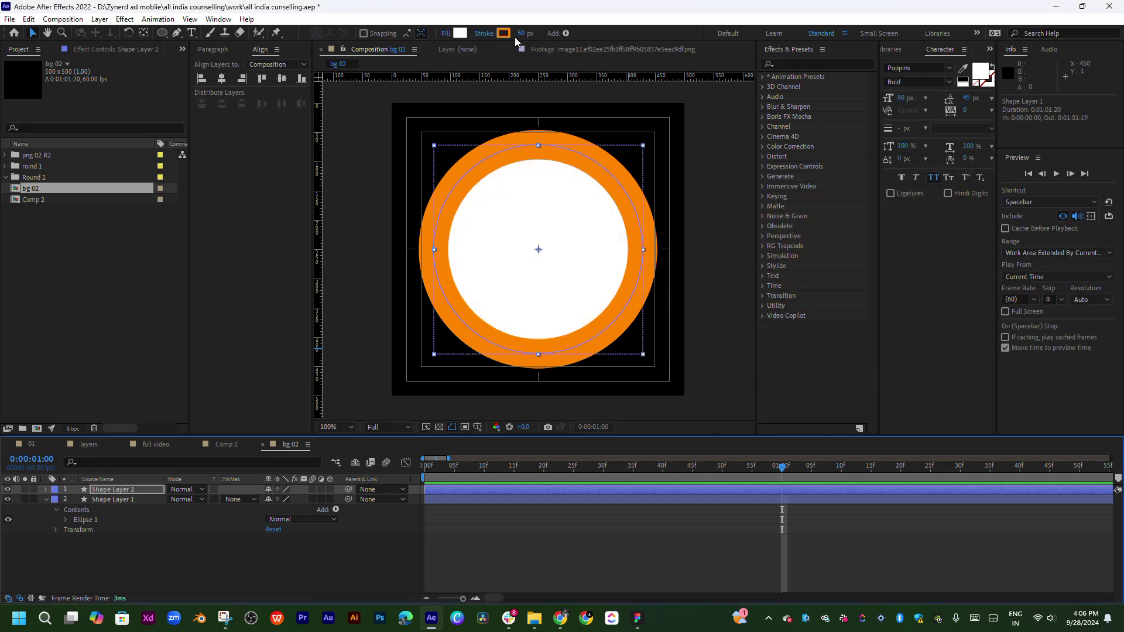
left_click(483, 34)
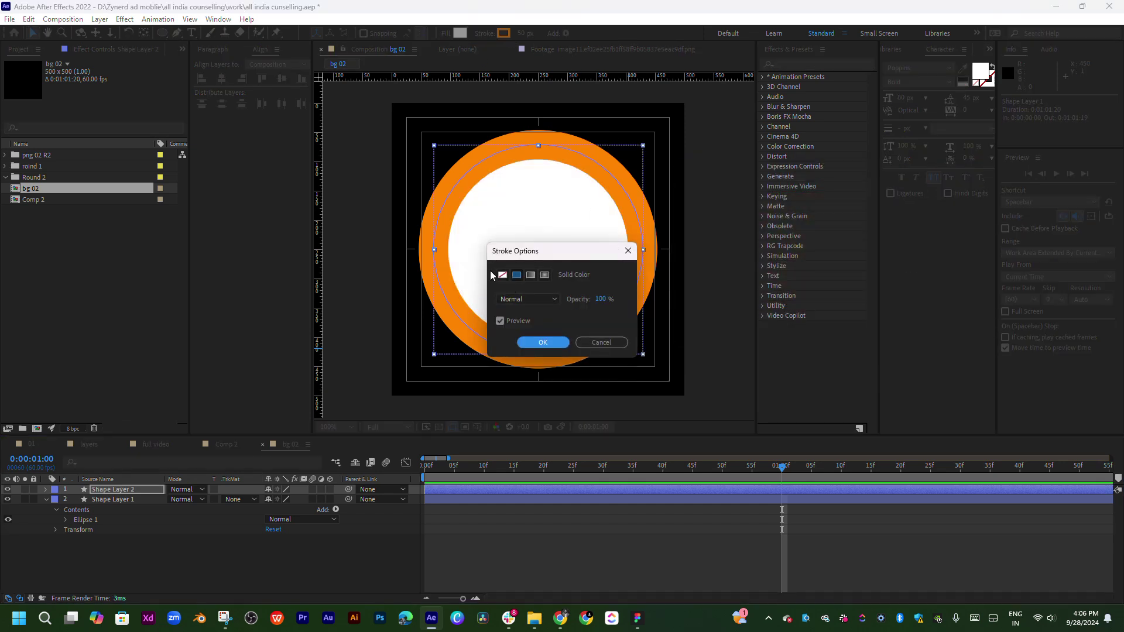
left_click(502, 275)
left_click(539, 343)
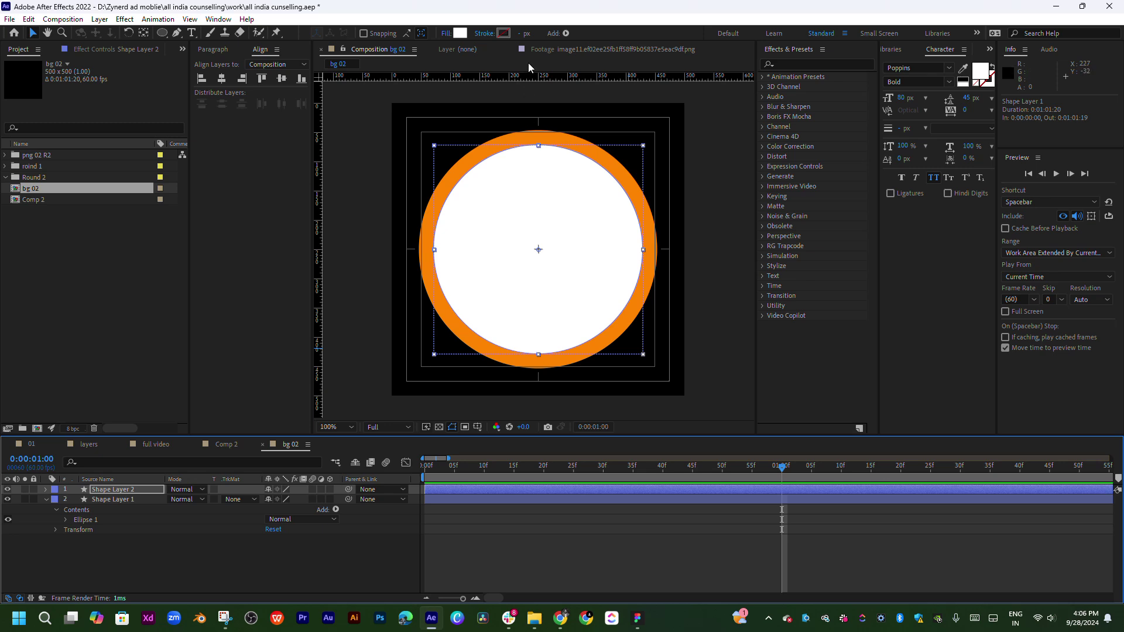
left_click(234, 489)
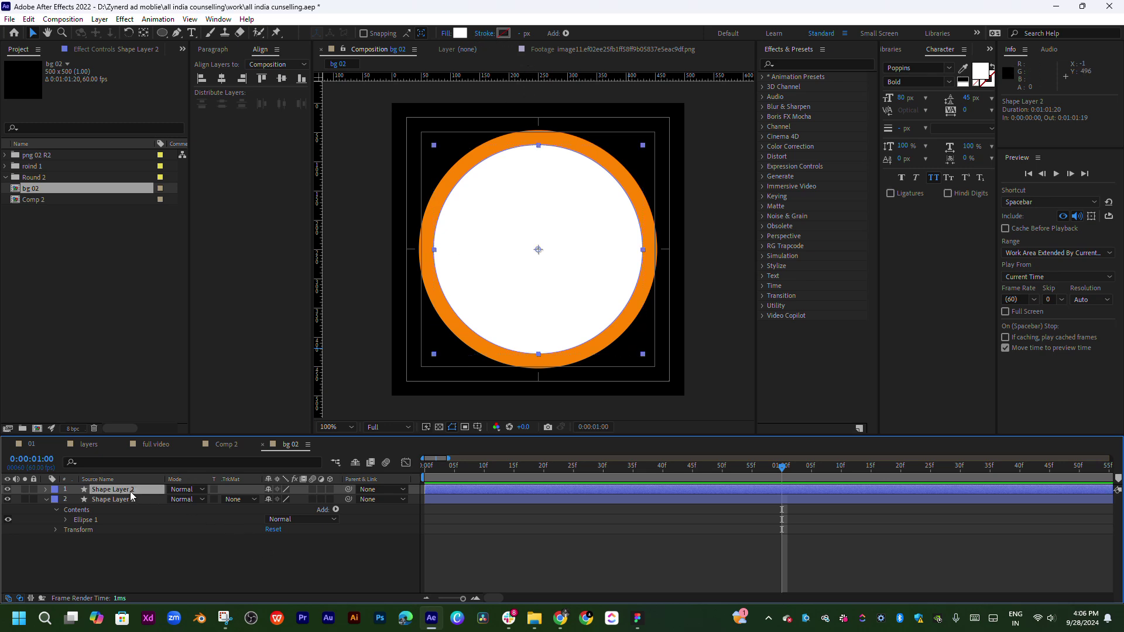
key("s")
left_click_drag(278, 498, 264, 498)
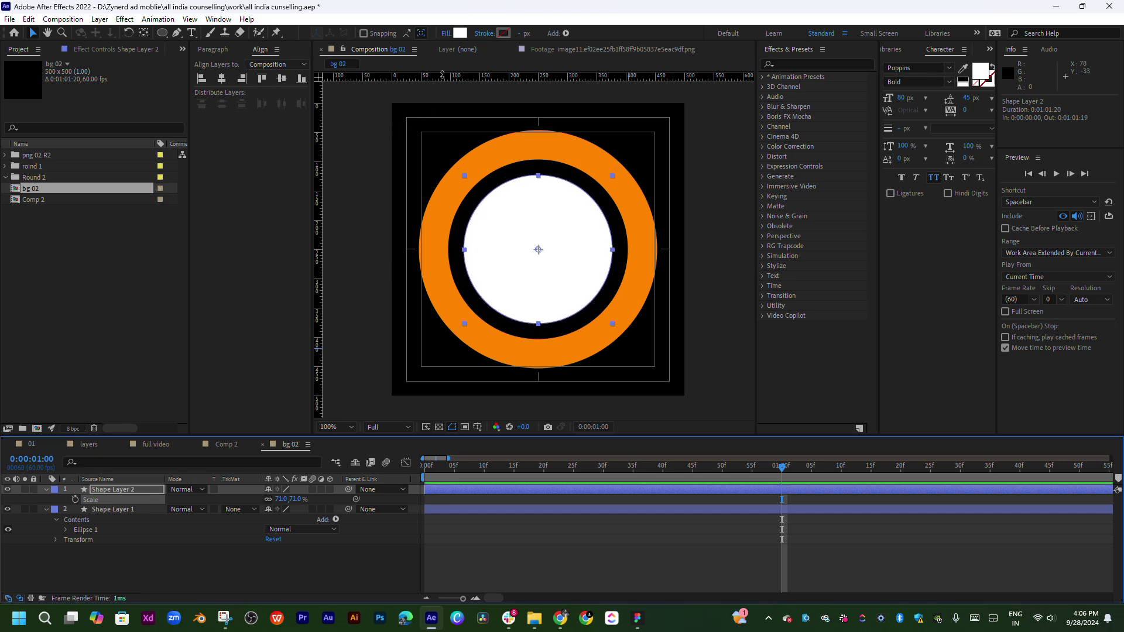
- Change the inner circle's fill to grey B0B0B0
left_click(460, 34)
left_click(680, 200)
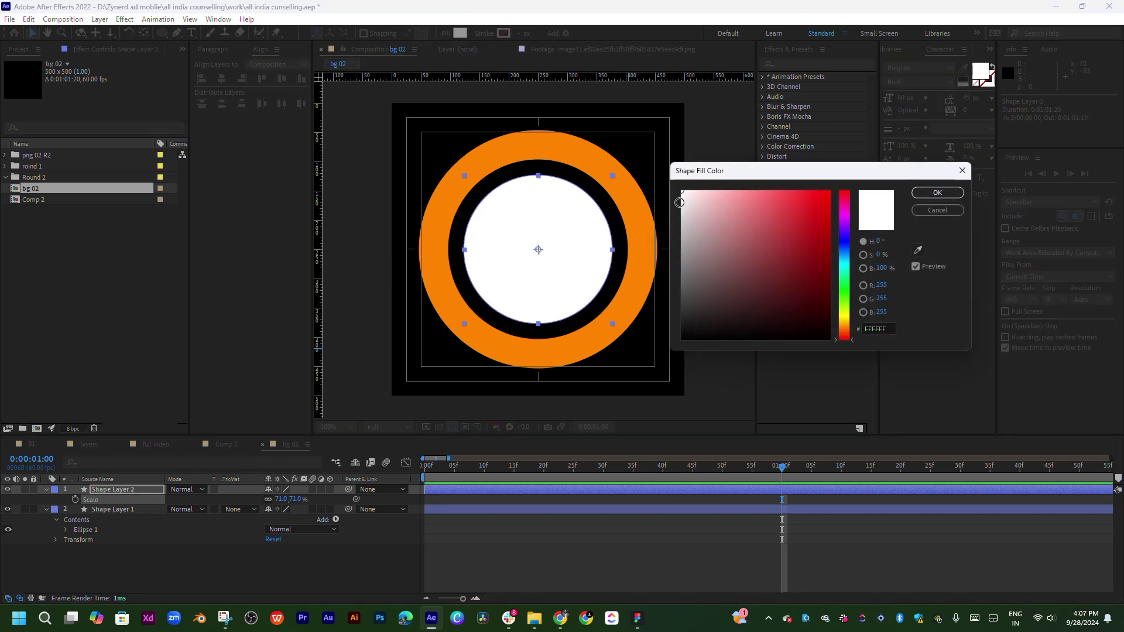
left_click_drag(680, 200, 679, 236)
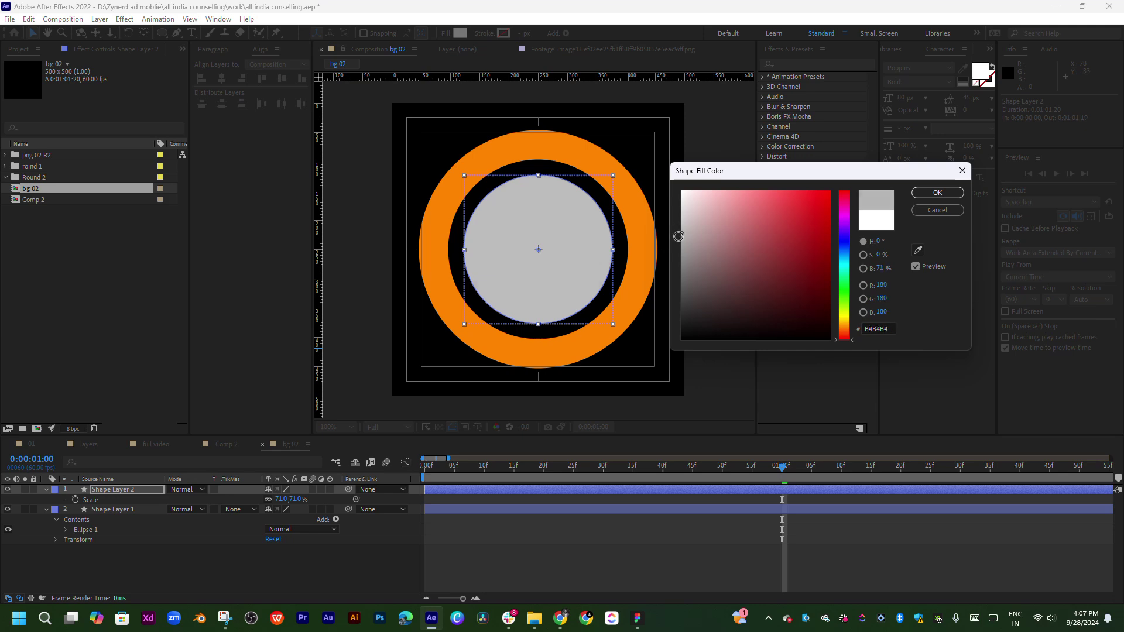
left_click(934, 193)
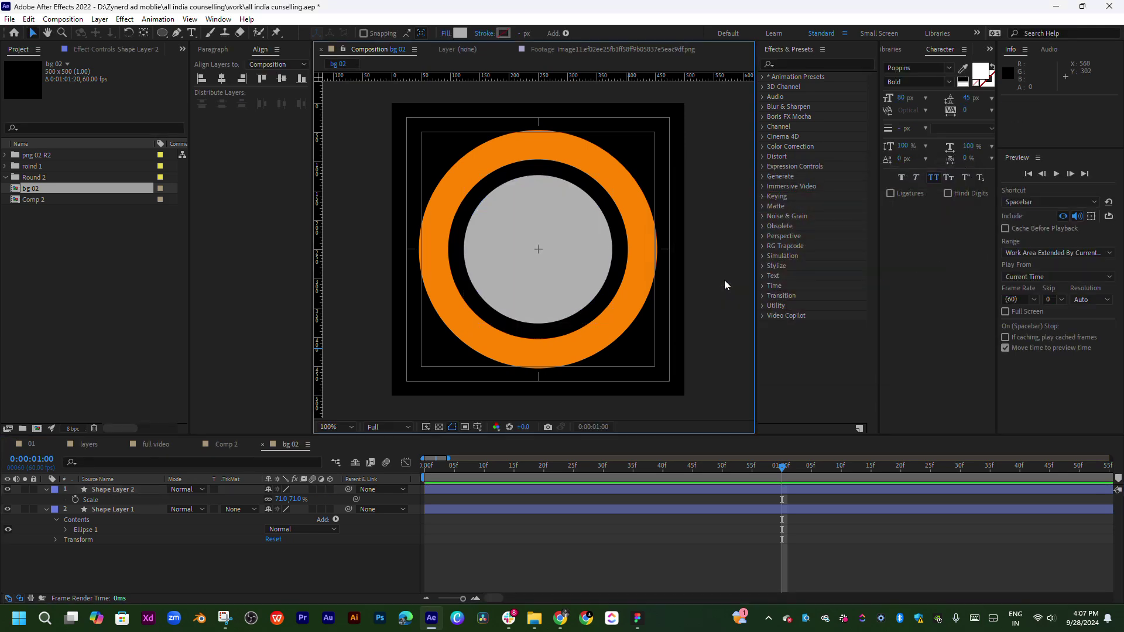
- Copy navy 001065 from the flowchart design and apply it as the inner circle's fill
left_click(461, 34)
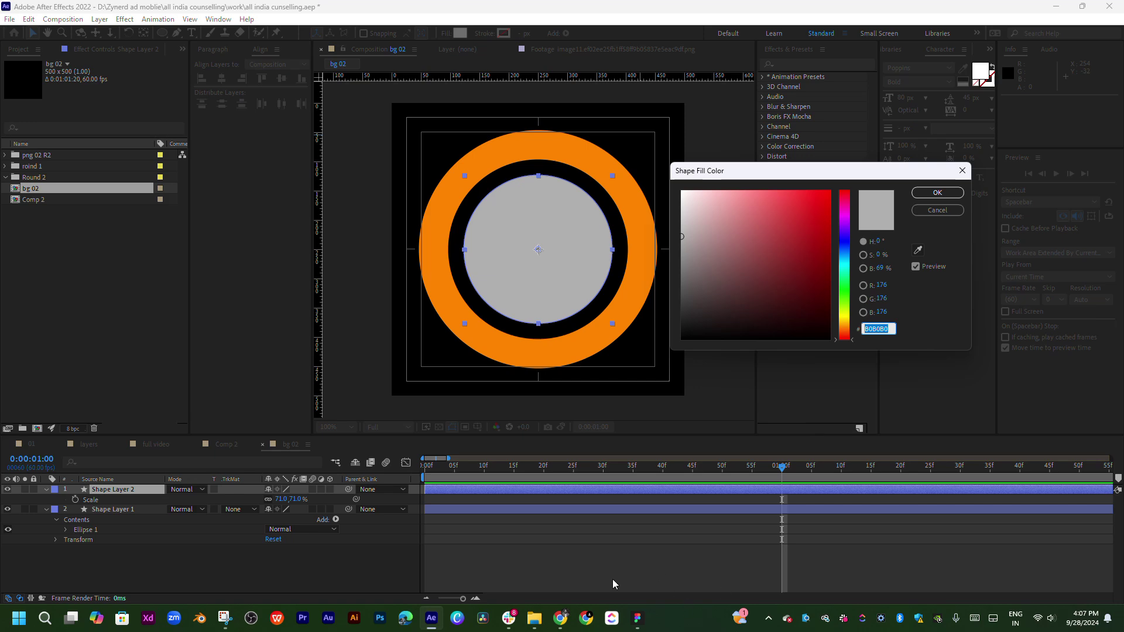
left_click(637, 618)
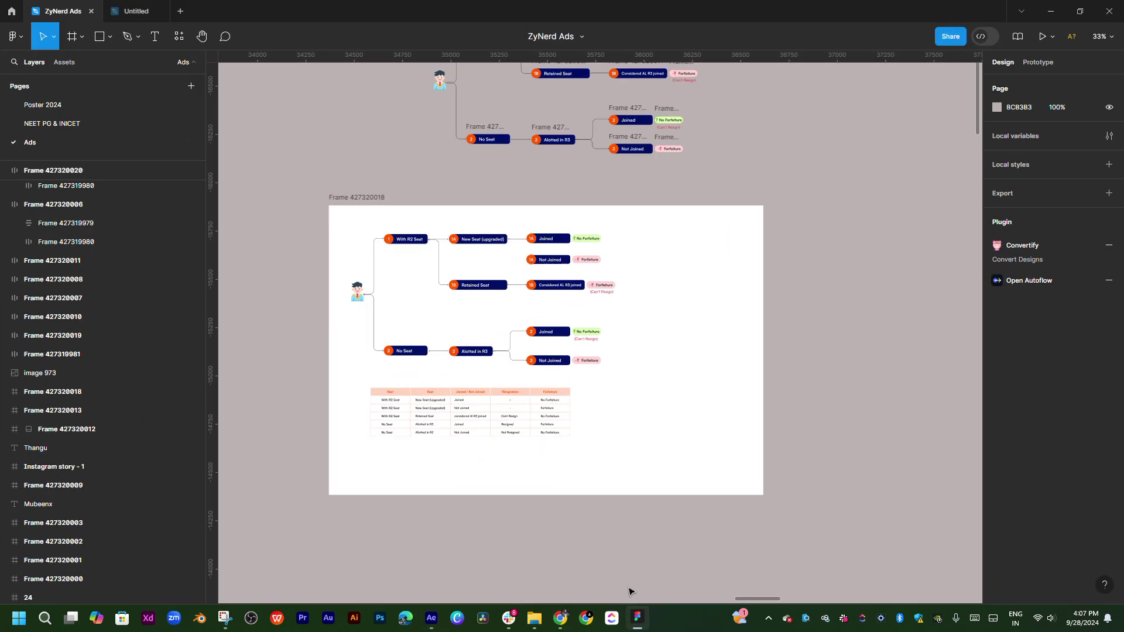
left_click(568, 334)
scroll(568, 334, "up", 5)
scroll(569, 335, "up", 3)
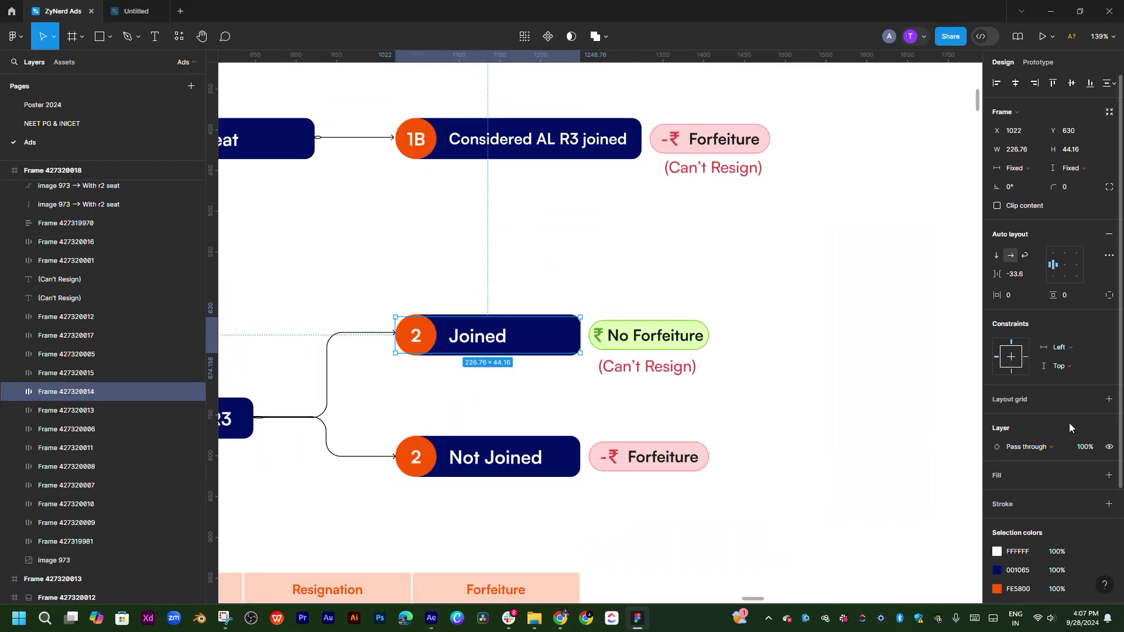
scroll(1060, 423, "down", 1)
left_click(1024, 513)
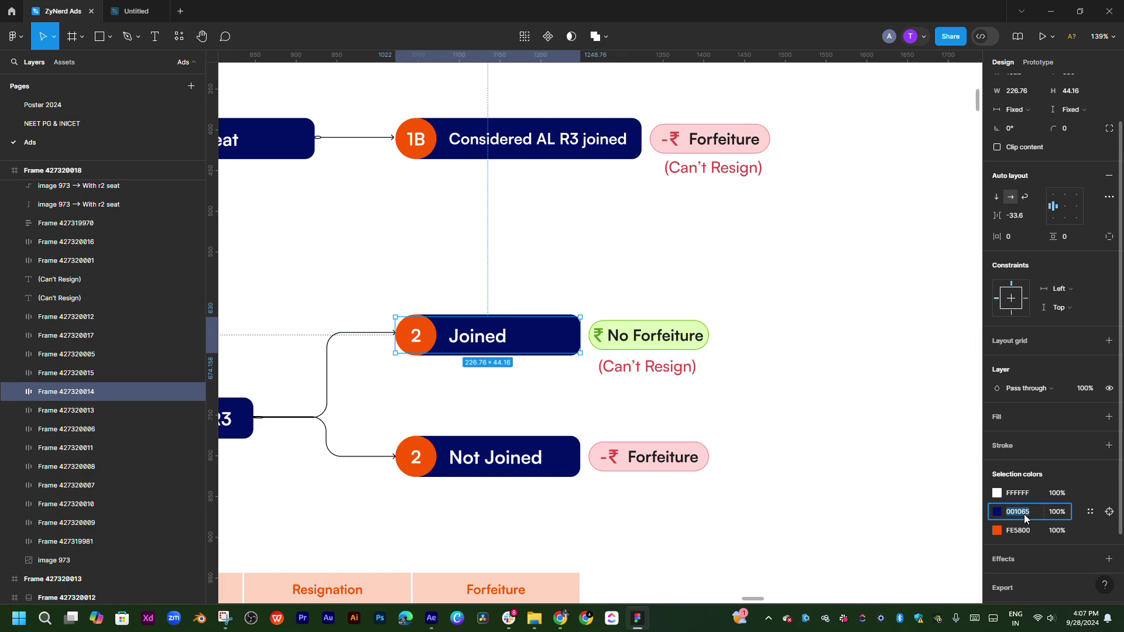
left_click(834, 550)
left_click(438, 617)
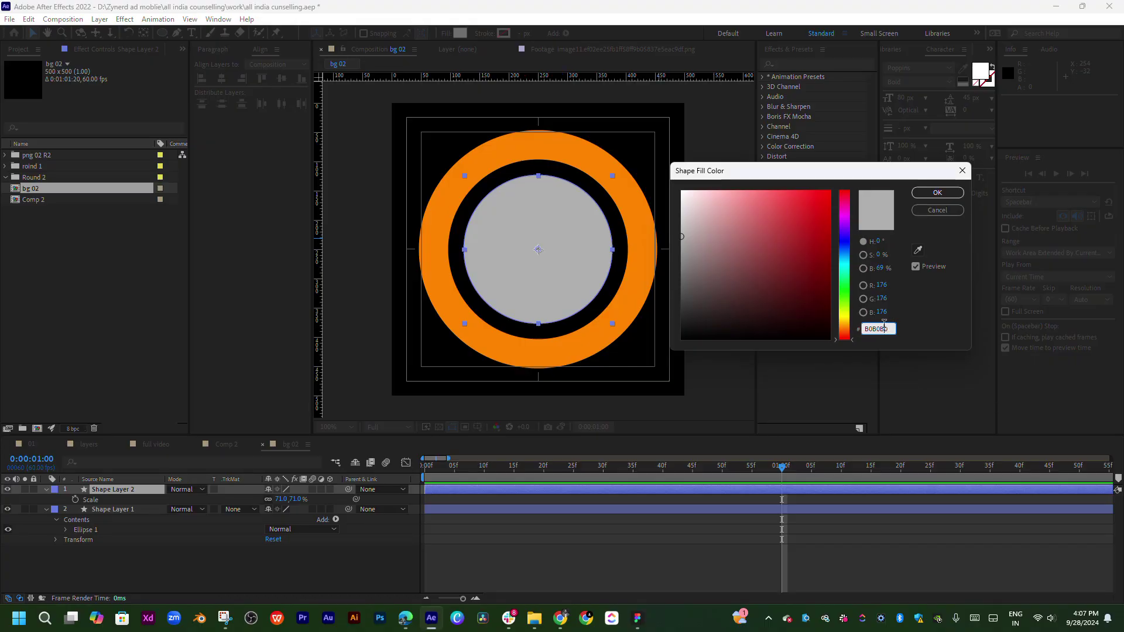
left_click(884, 326)
type("001065")
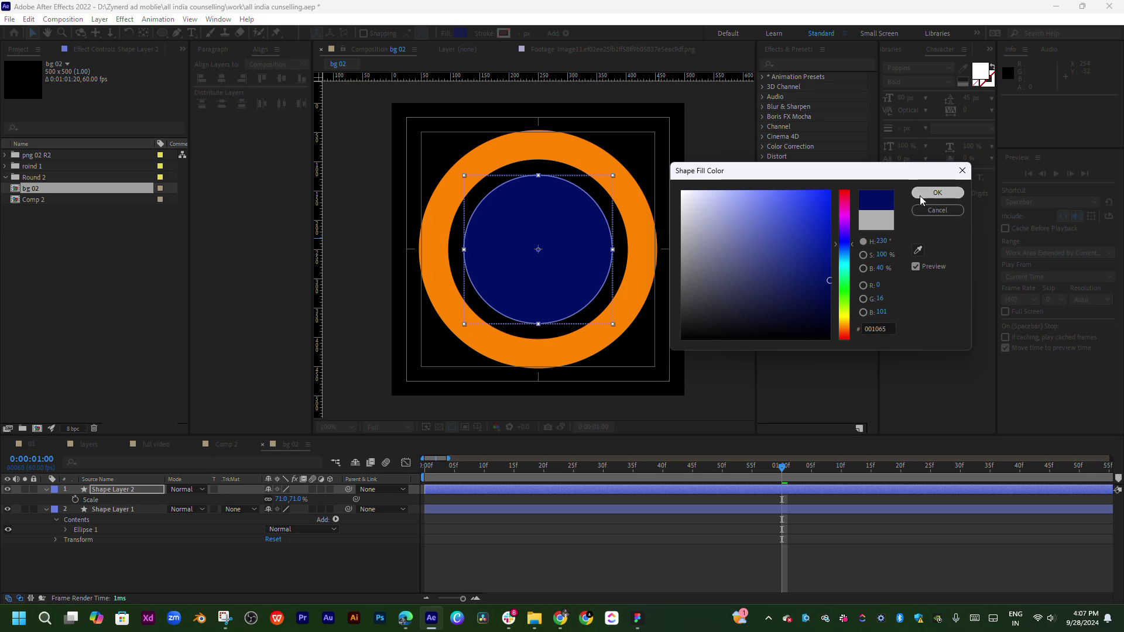
left_click(921, 194)
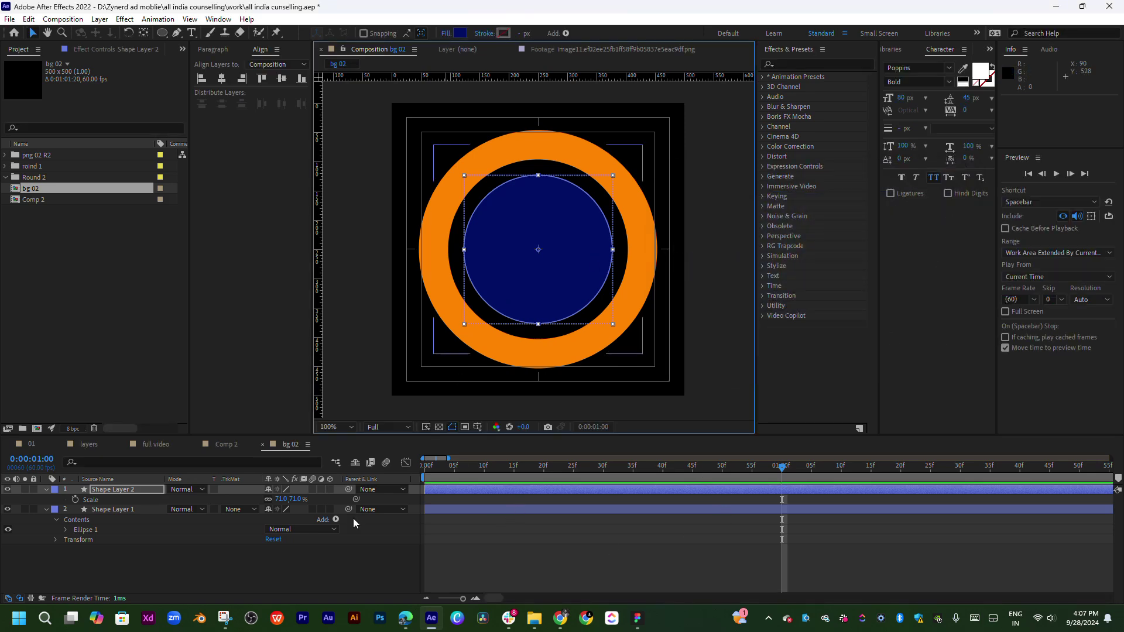
- Show Scale on both shape layers and set Scale keyframes at one second
left_click_drag(54, 565, 125, 476)
key("s")
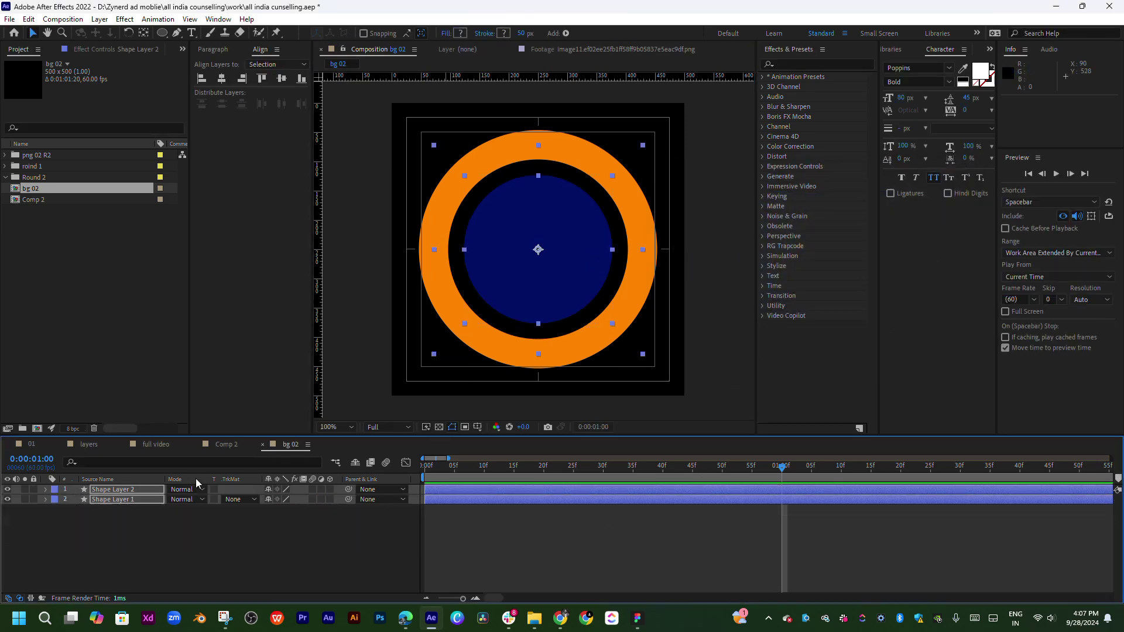
left_click(75, 499)
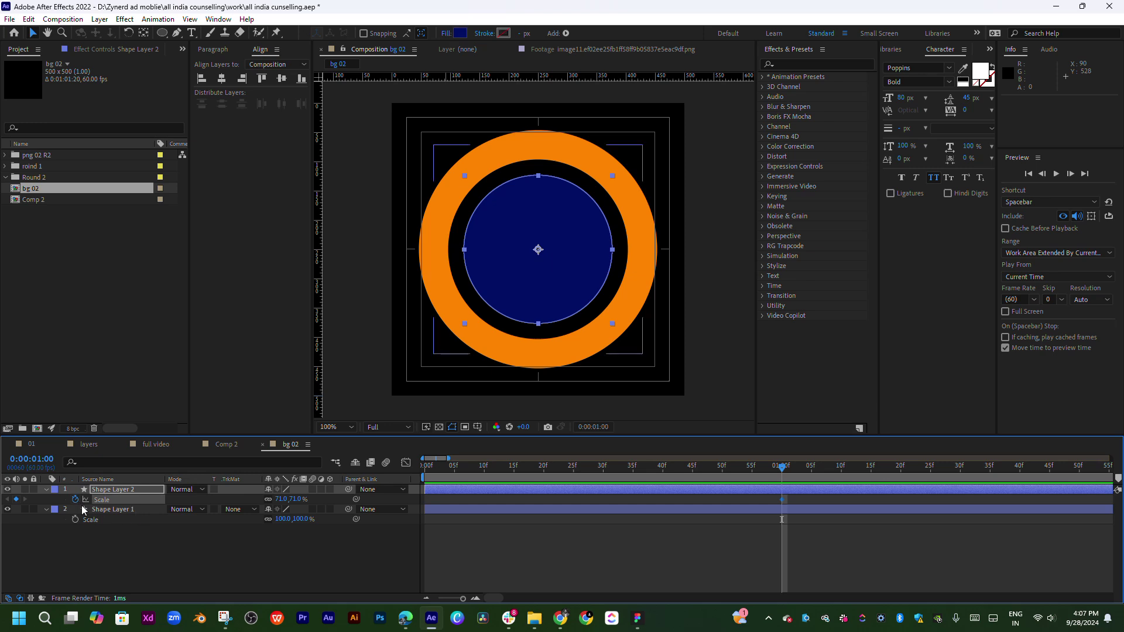
left_click(74, 520)
- Set both layers' Scale to 0% at frame 9, preview, and Easy Ease all keyframes
left_click(115, 489, "shift")
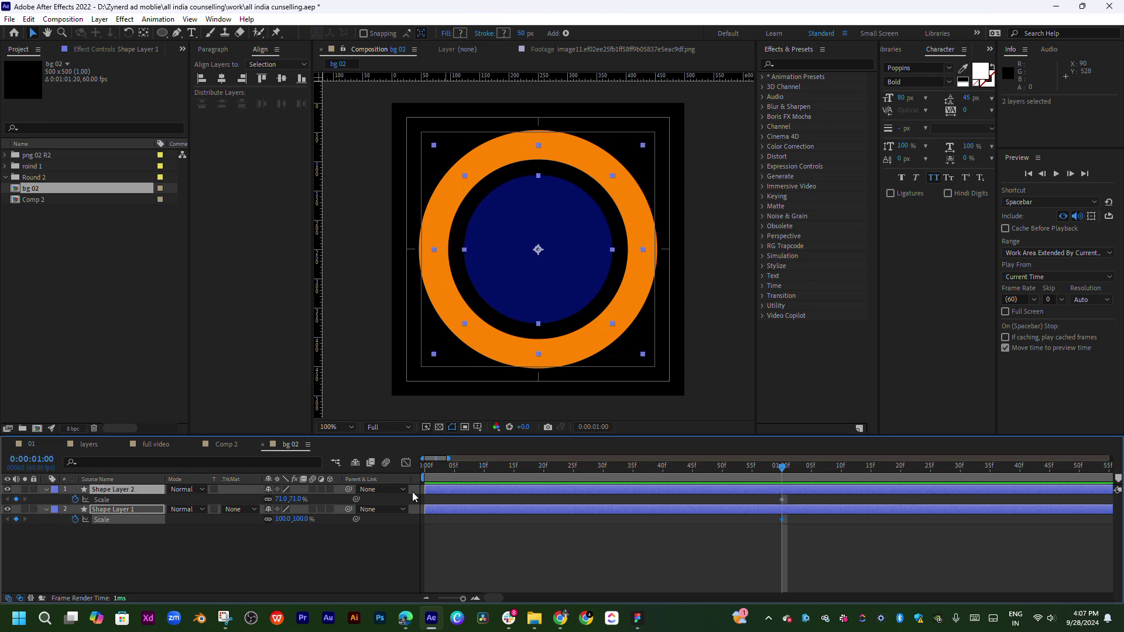
left_click_drag(526, 466, 482, 477)
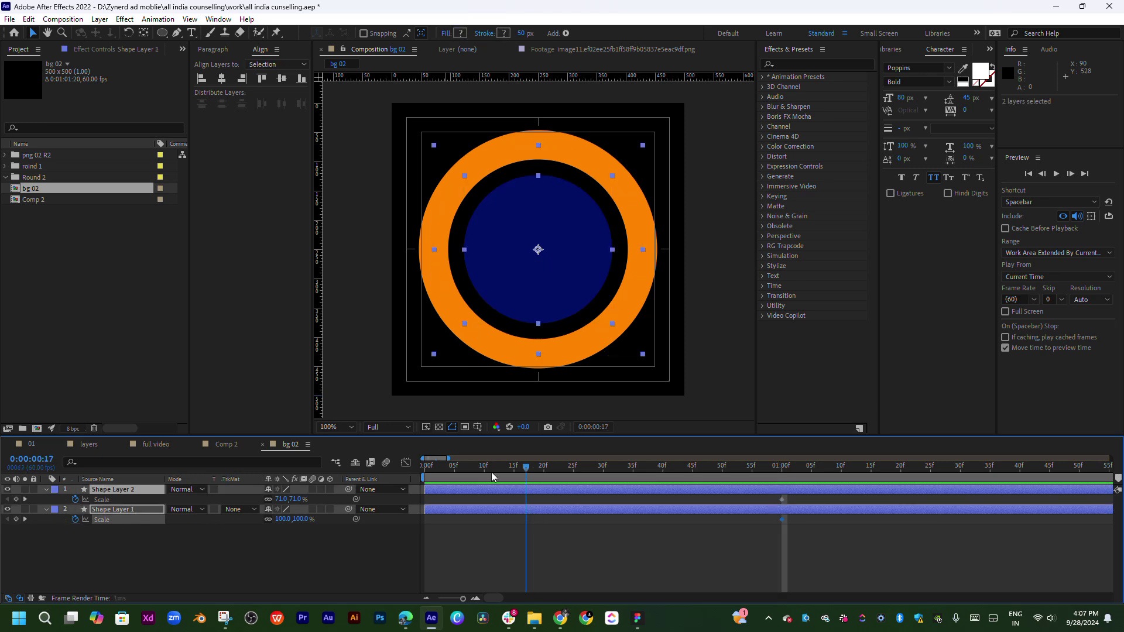
left_click(281, 499)
type("0")
key("Return")
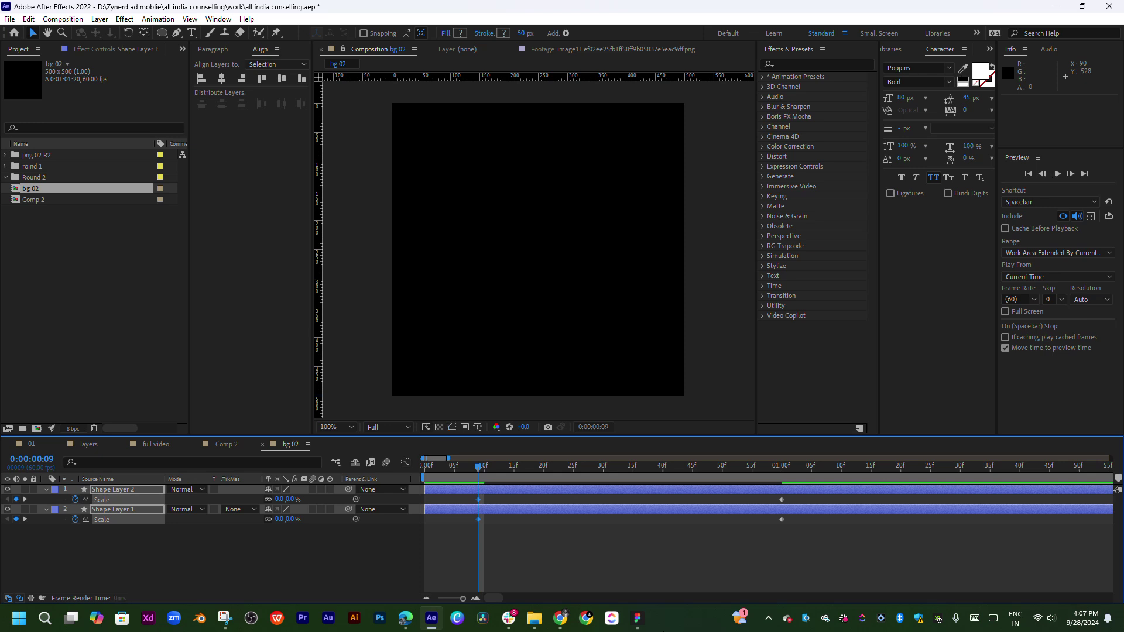
key("space")
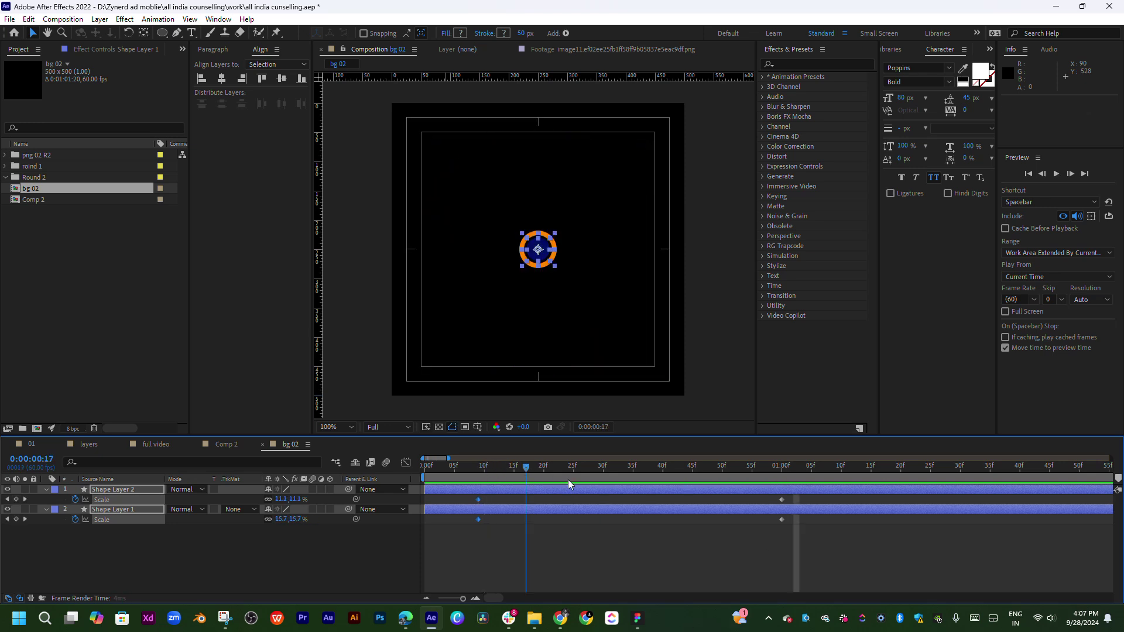
key("space")
key("space")
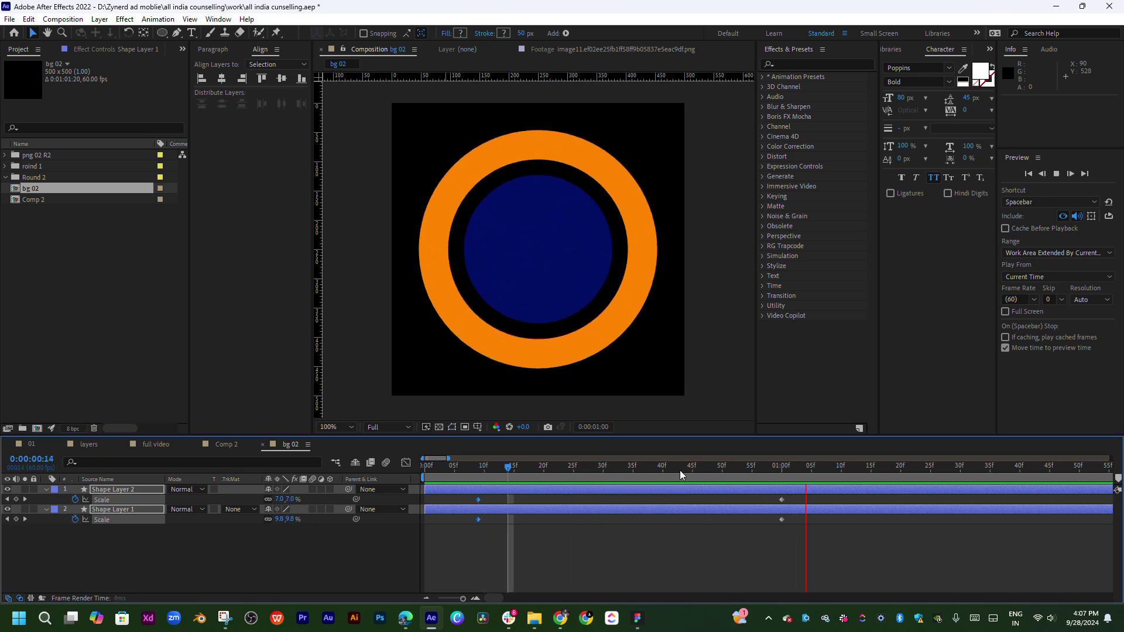
mouse_move(702, 466)
left_mouse_down()
mouse_move(783, 469)
mouse_move(470, 542)
left_mouse_up()
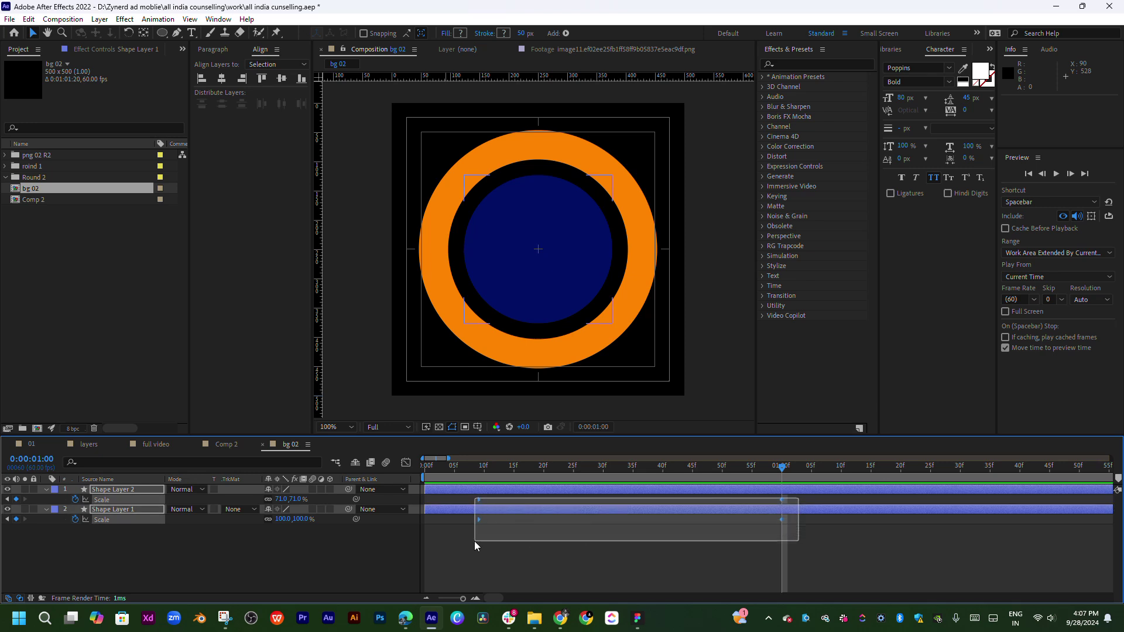
key("F9")
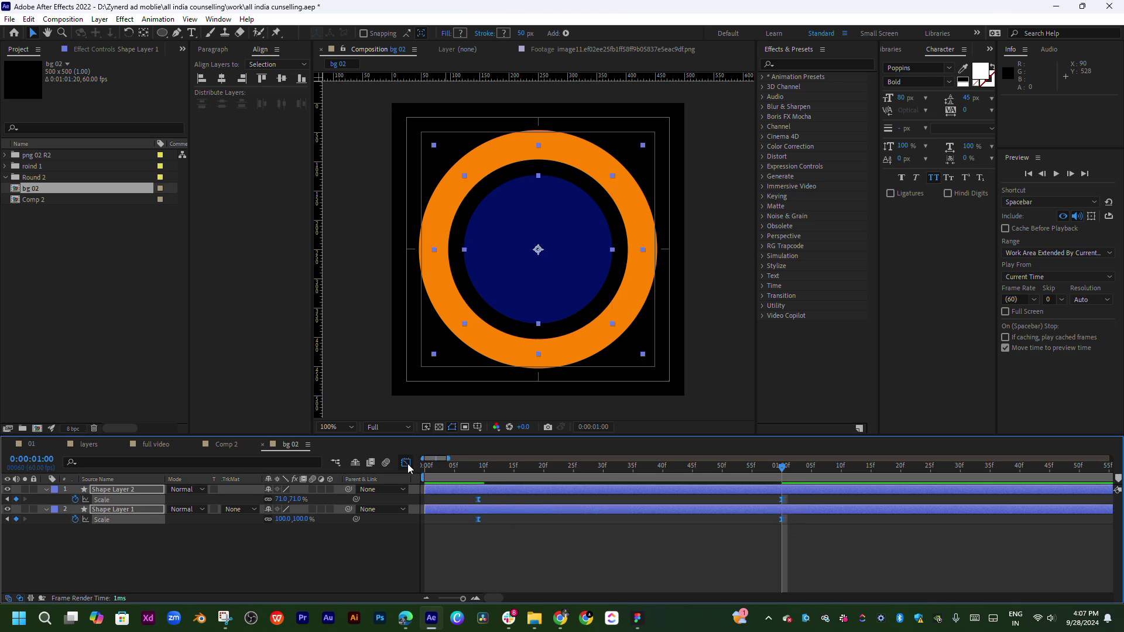
- In the Graph Editor, reshape the first Scale keyframe's influence so speed peaks just after frame 9
left_click(405, 463)
left_click_drag(731, 565, 527, 570)
key("ctrl+z")
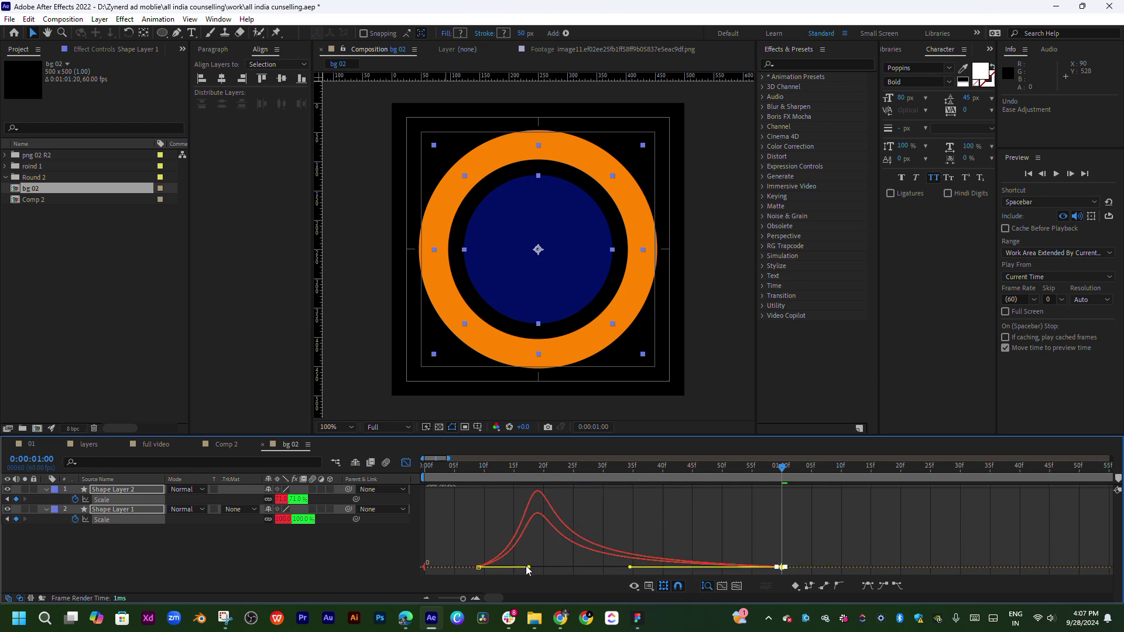
left_click(528, 568)
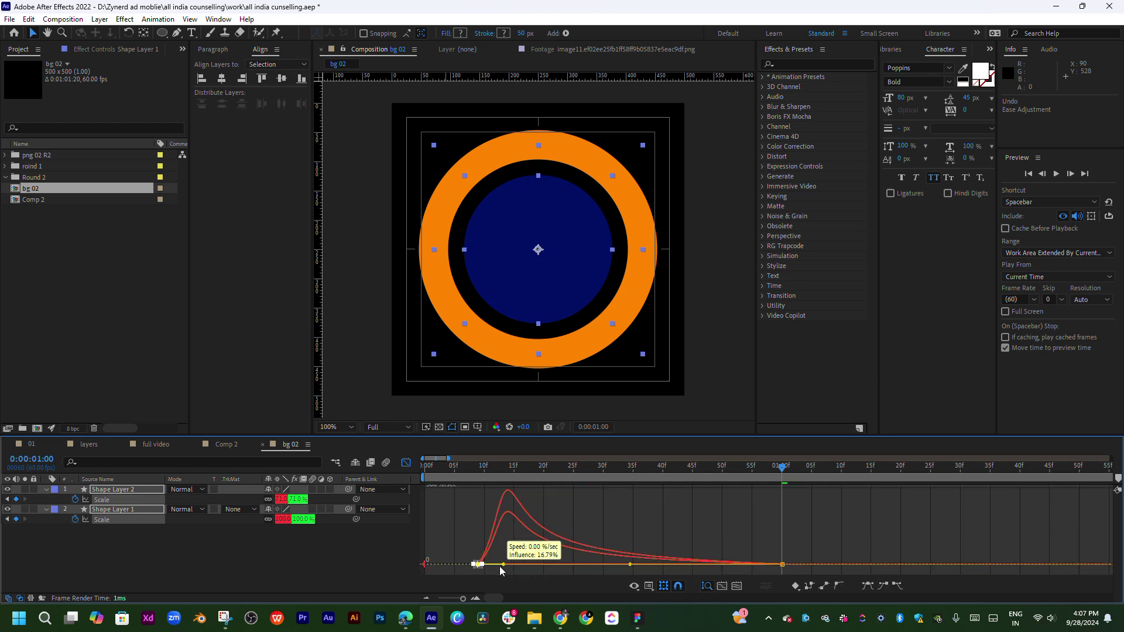
left_click_drag(528, 564, 490, 565)
key("space")
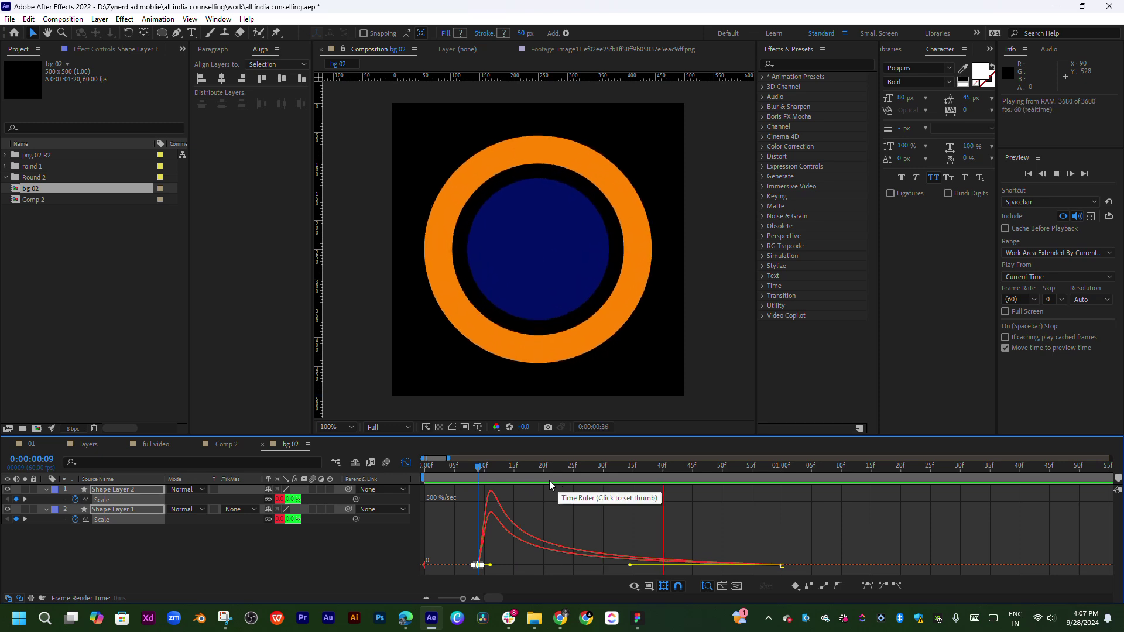
key("space")
key("shift+F3")
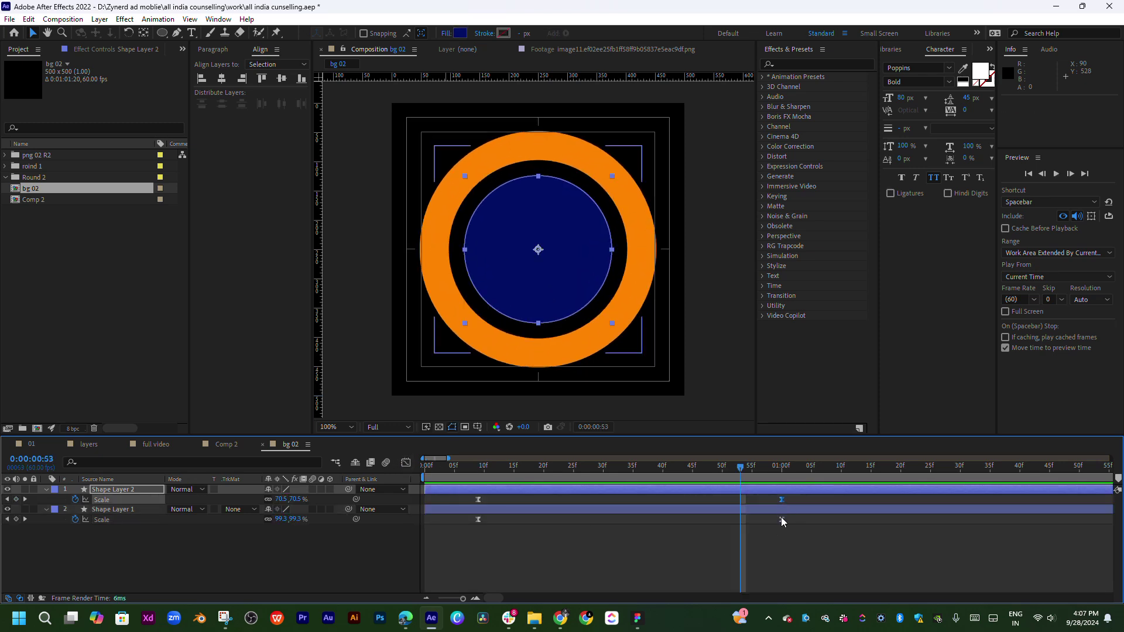
- Move both end Scale keyframes earlier to frame 33 and preview the faster growth
left_click(797, 492)
mouse_move(800, 497)
left_mouse_down()
mouse_move(773, 528)
mouse_move(622, 527)
left_mouse_up()
key("space")
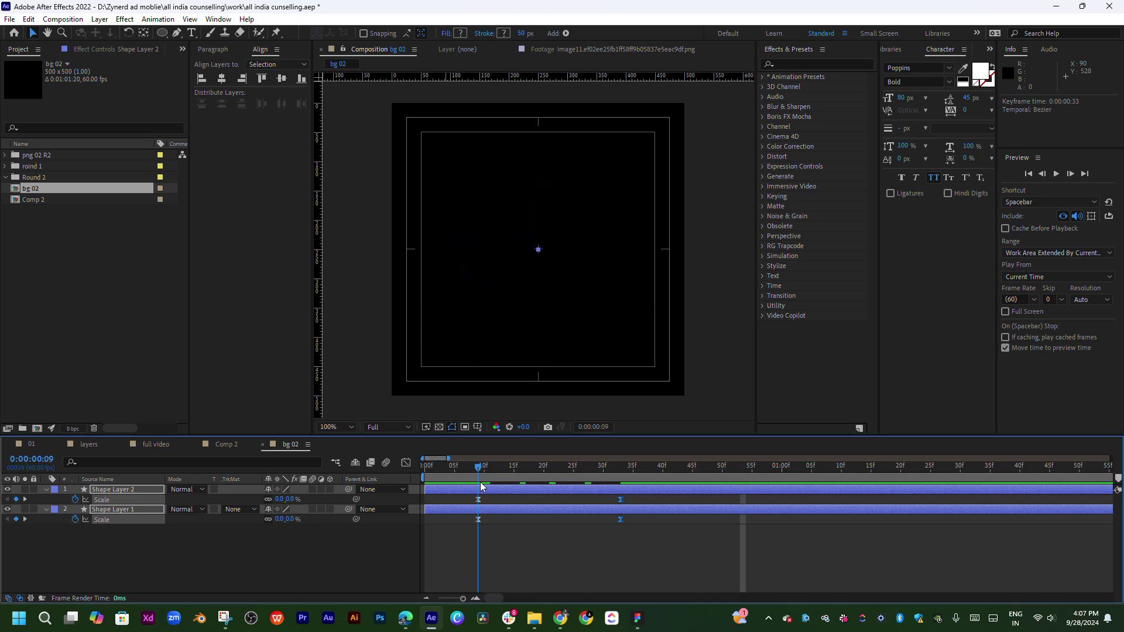
key("space")
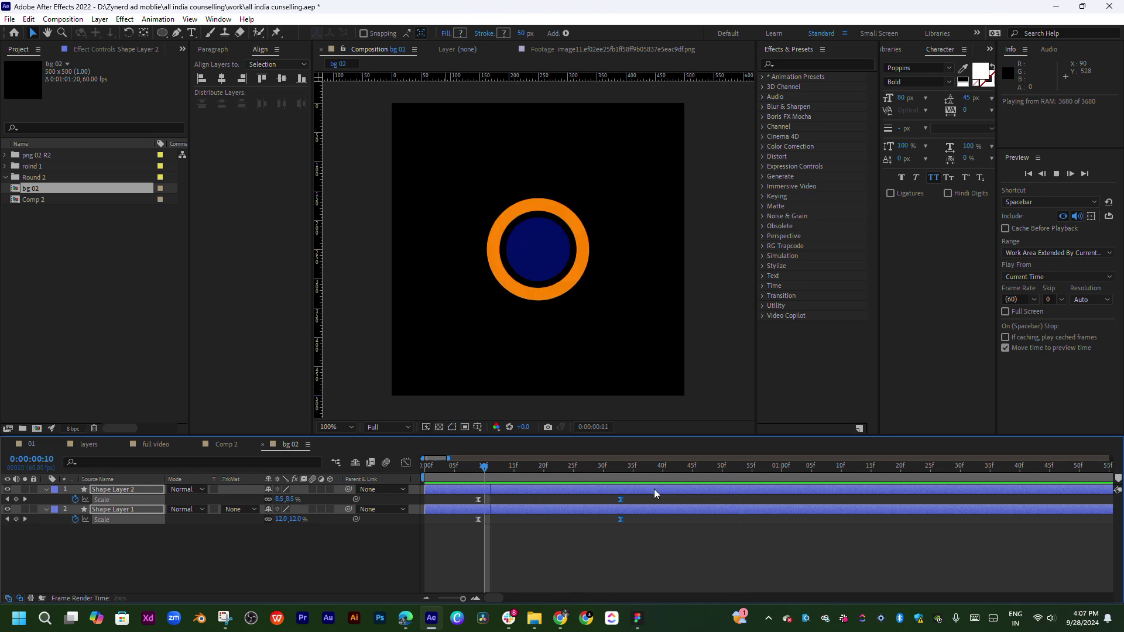
- Shift Shape Layer 1 about 11 frames later and preview the staggered scale
left_click(575, 507)
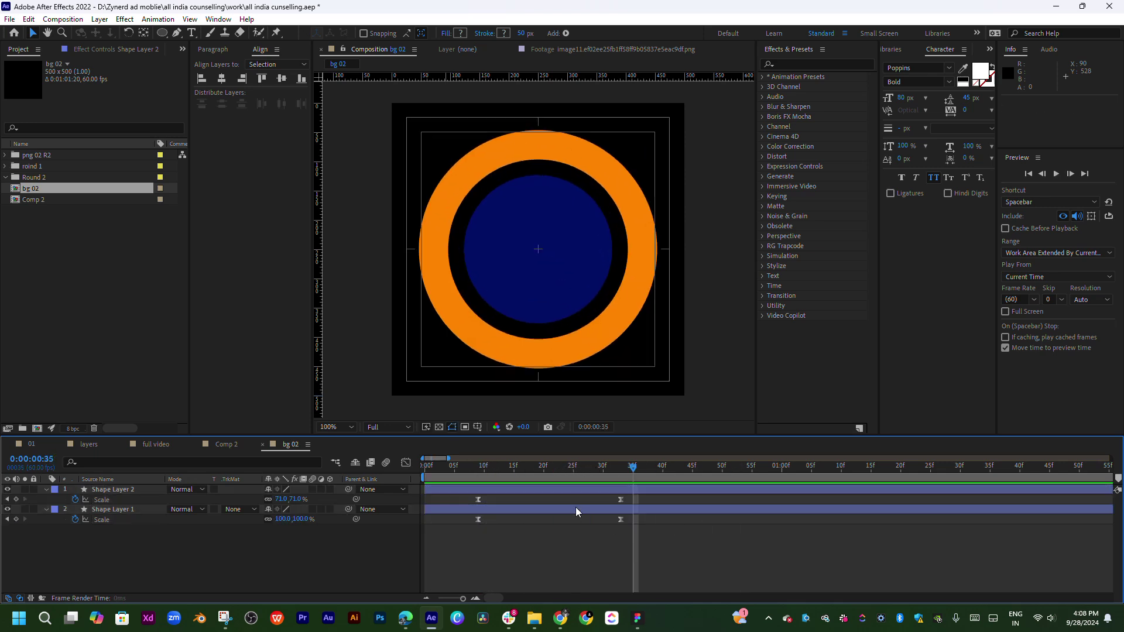
left_click_drag(575, 506, 640, 507)
mouse_move(561, 477)
left_mouse_down()
mouse_move(493, 487)
mouse_move(543, 470)
left_mouse_up()
key("space")
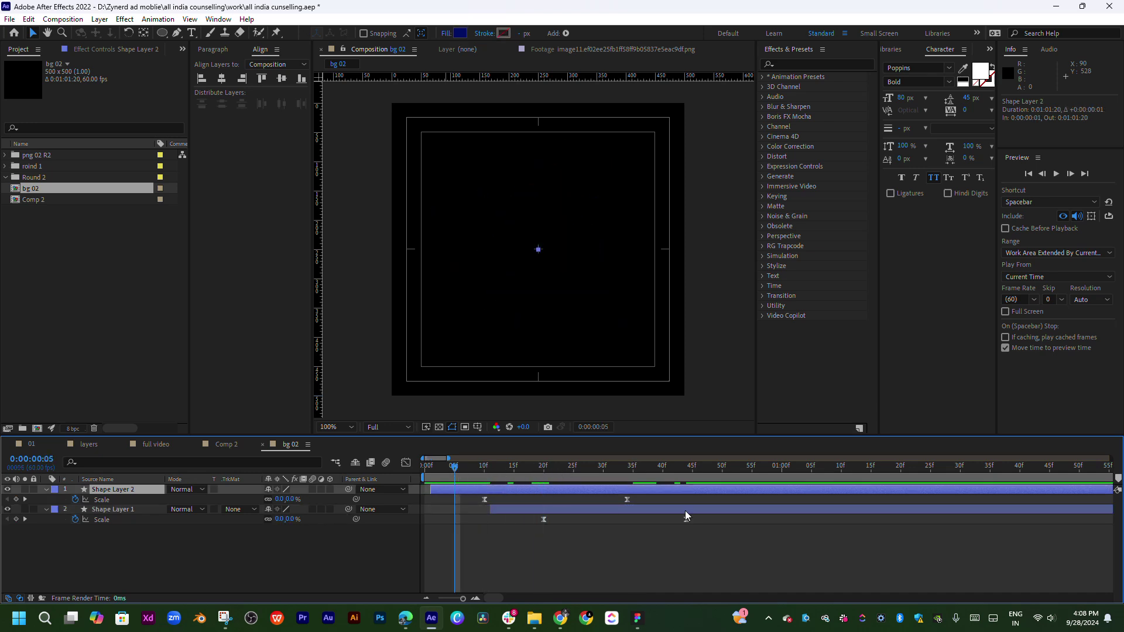
key("space")
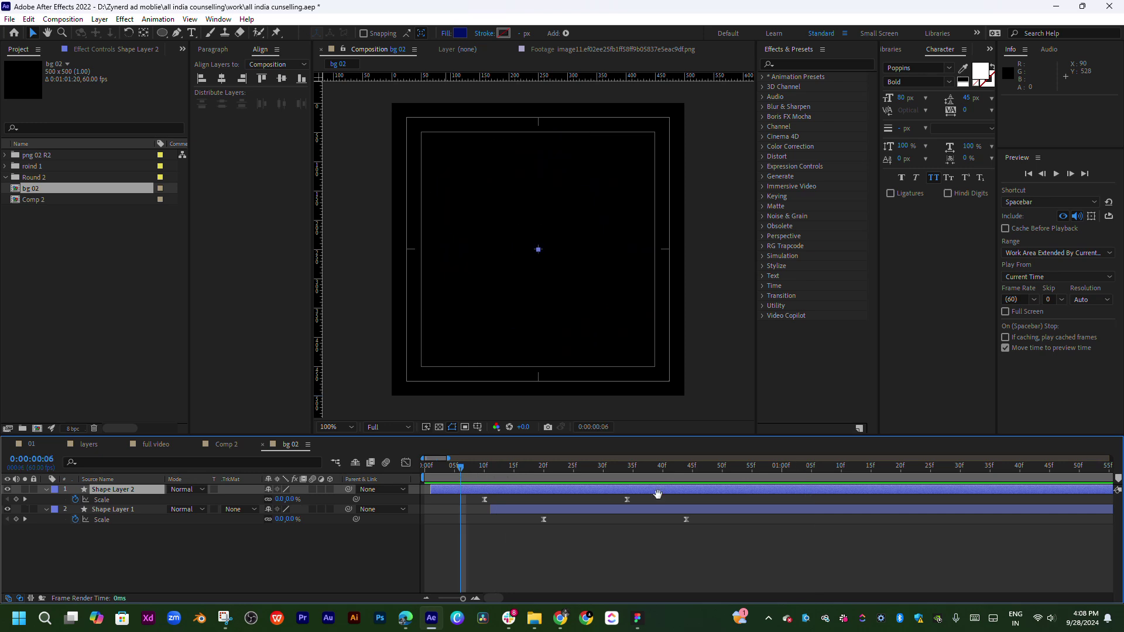
left_click_drag(518, 464, 503, 468)
key("space")
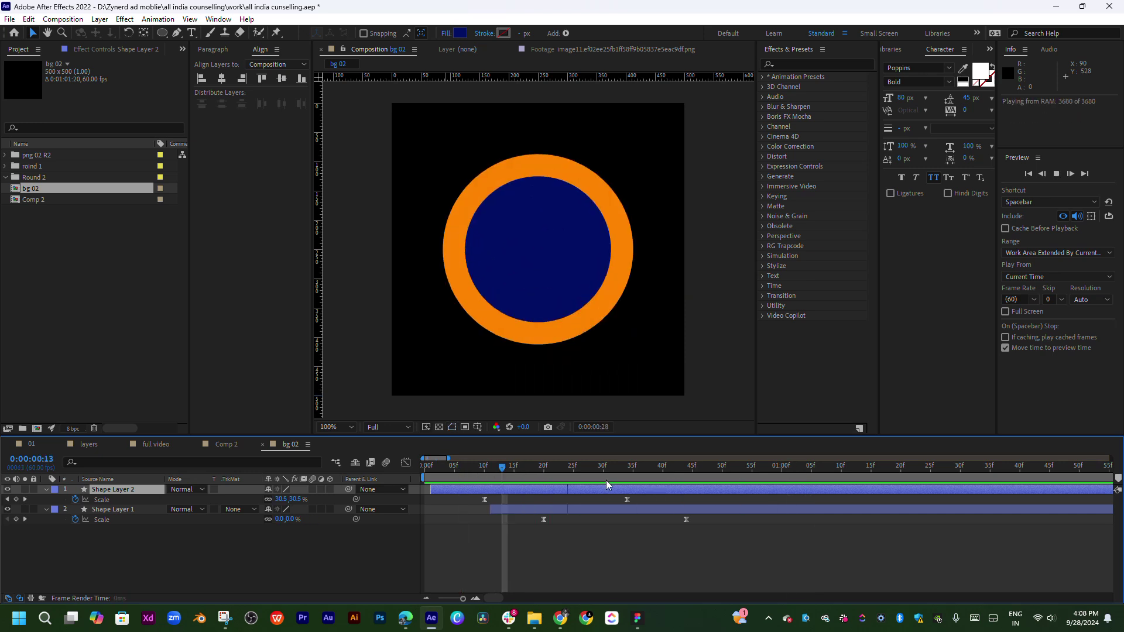
key("space")
left_click_drag(711, 514, 530, 532)
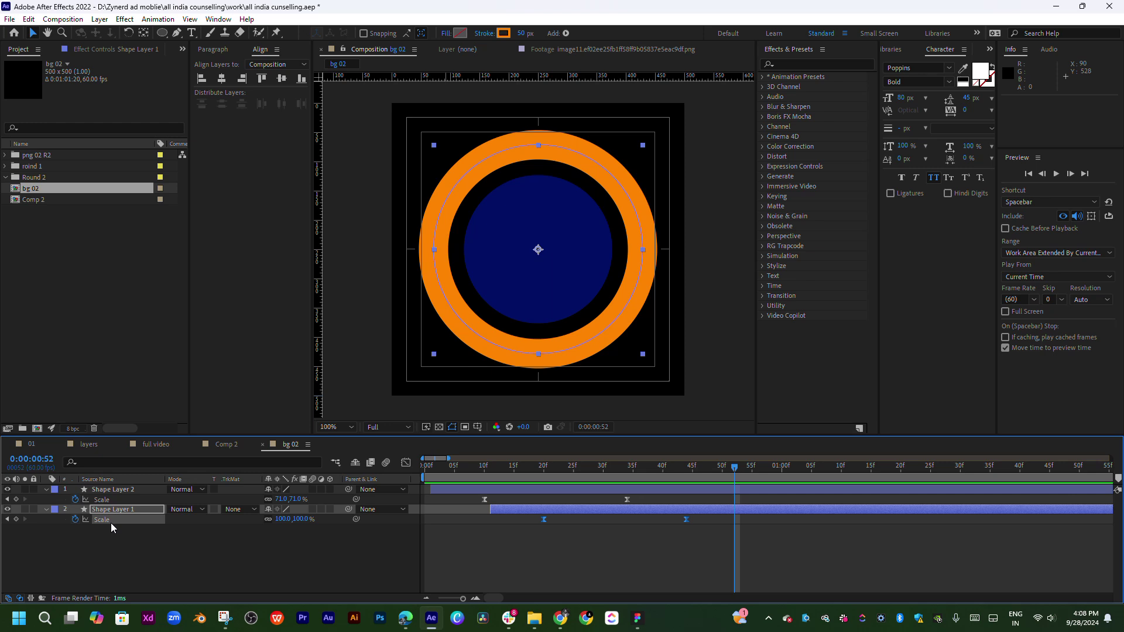
- Add Round Corners to Shape Layer 1, try radius 0.0, then undo it
left_click(46, 509)
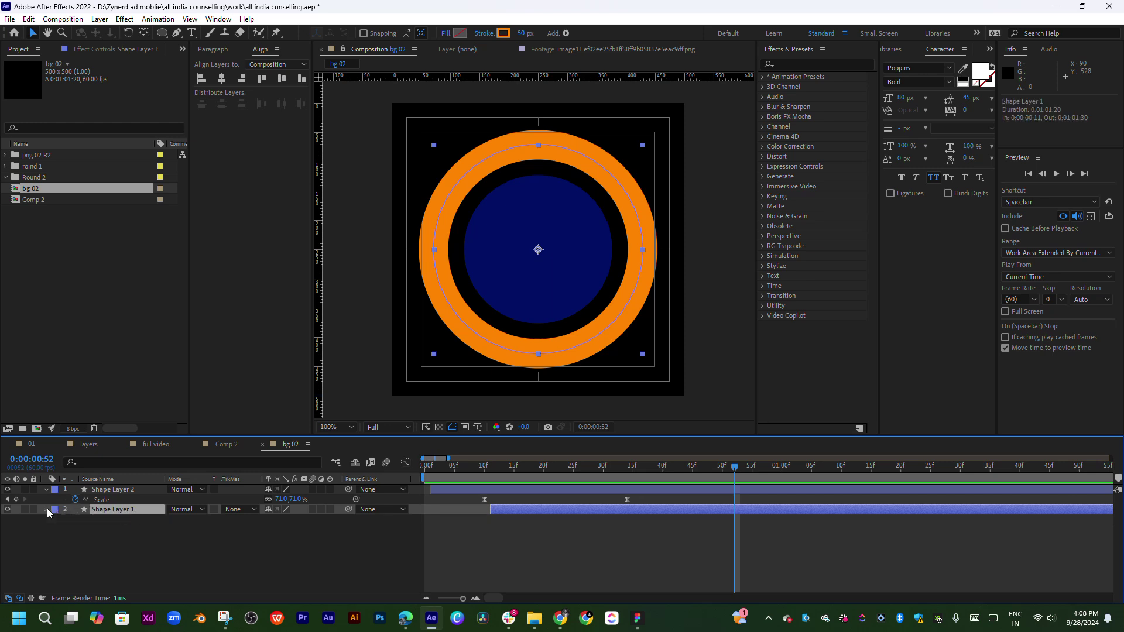
left_click(46, 508)
left_click(335, 519)
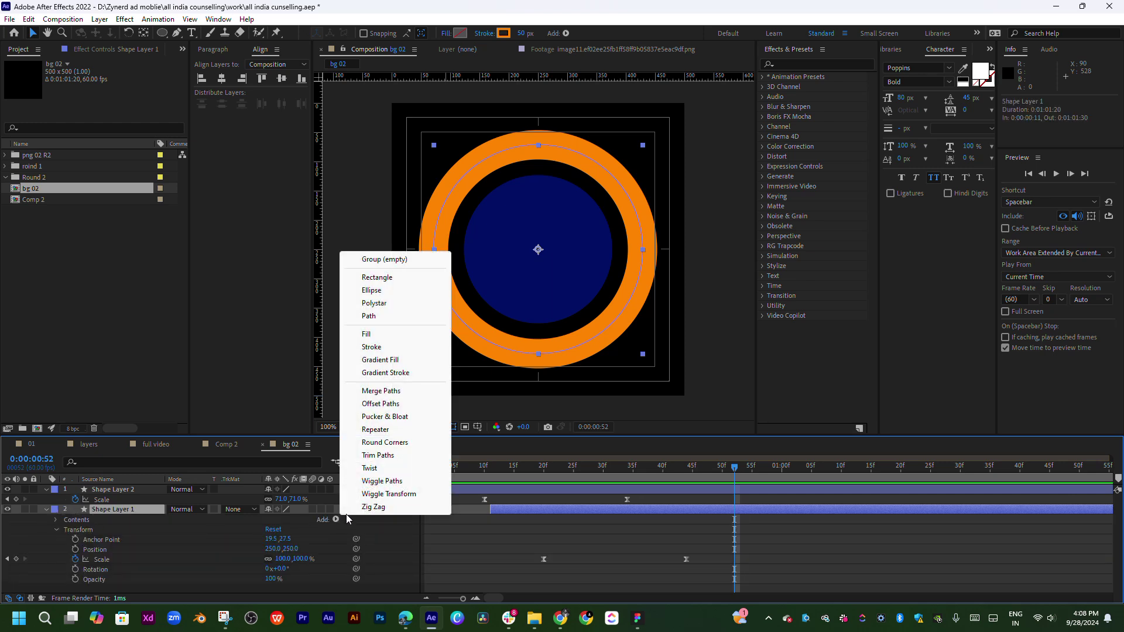
left_click(382, 445)
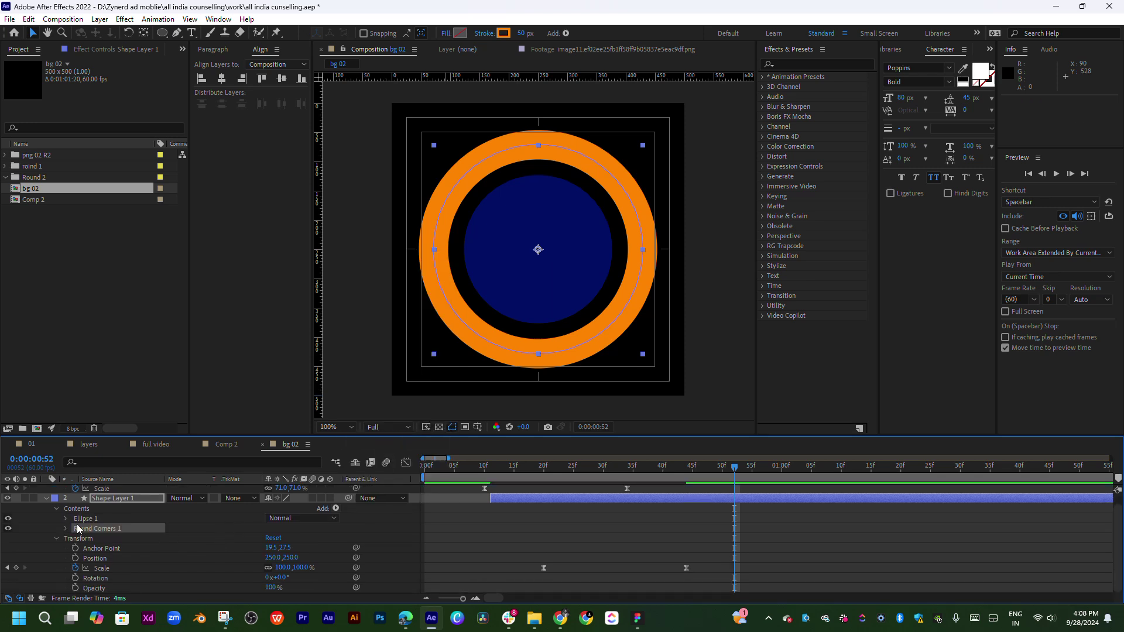
left_click(65, 528)
left_click_drag(266, 538, 244, 538)
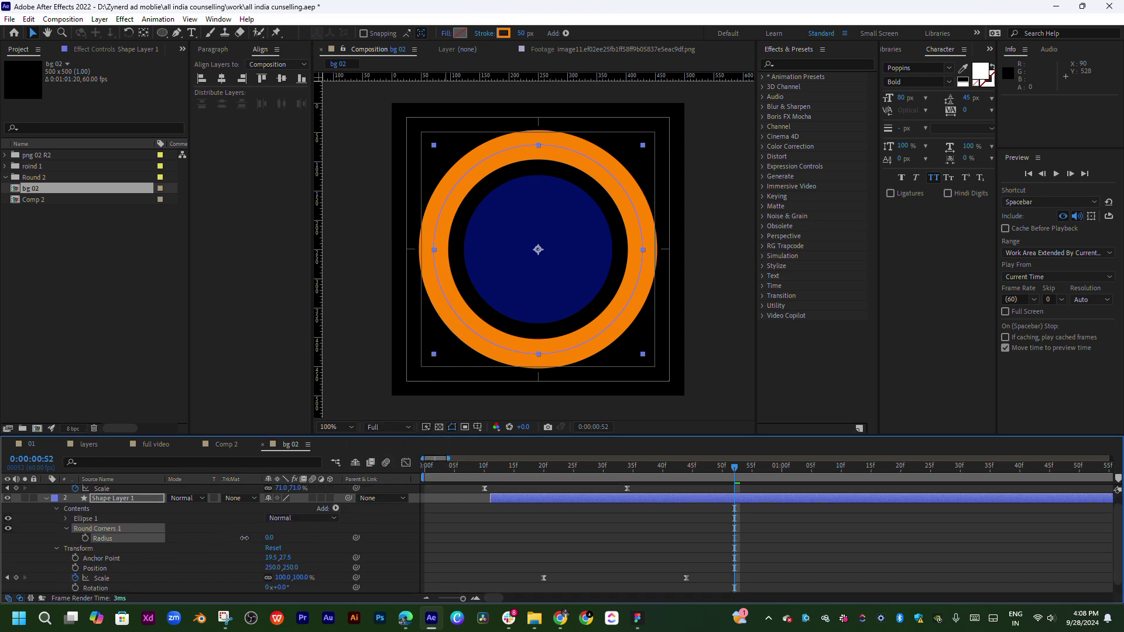
key("ctrl+z")
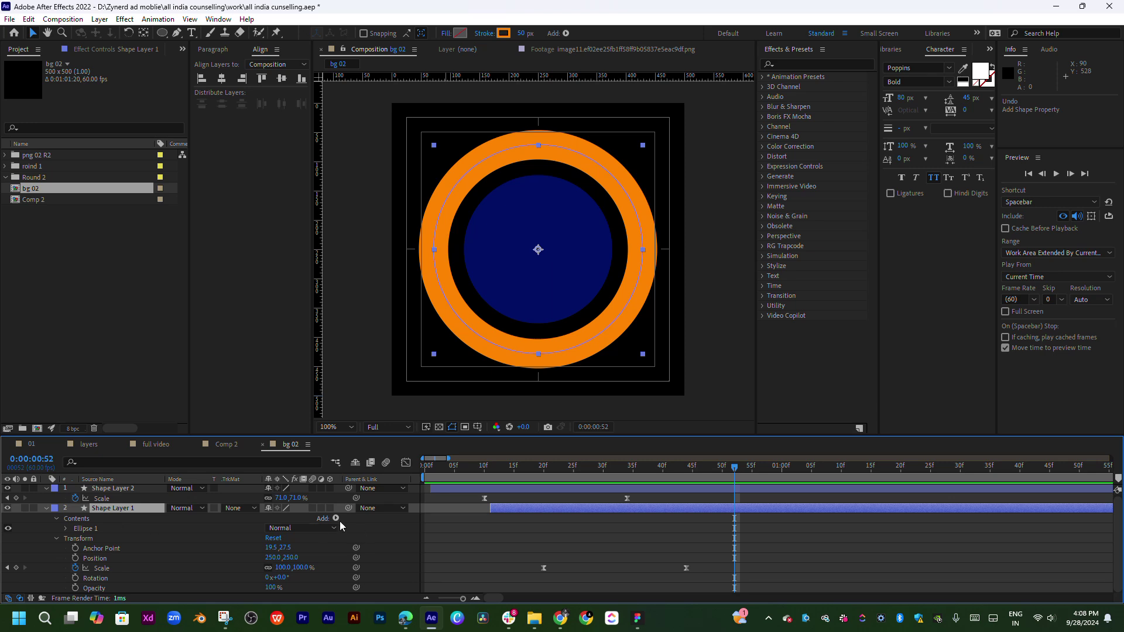
- Add Offset Paths to Shape Layer 1 and start a new solid with Ctrl+Y
left_click(336, 519)
left_click(400, 411)
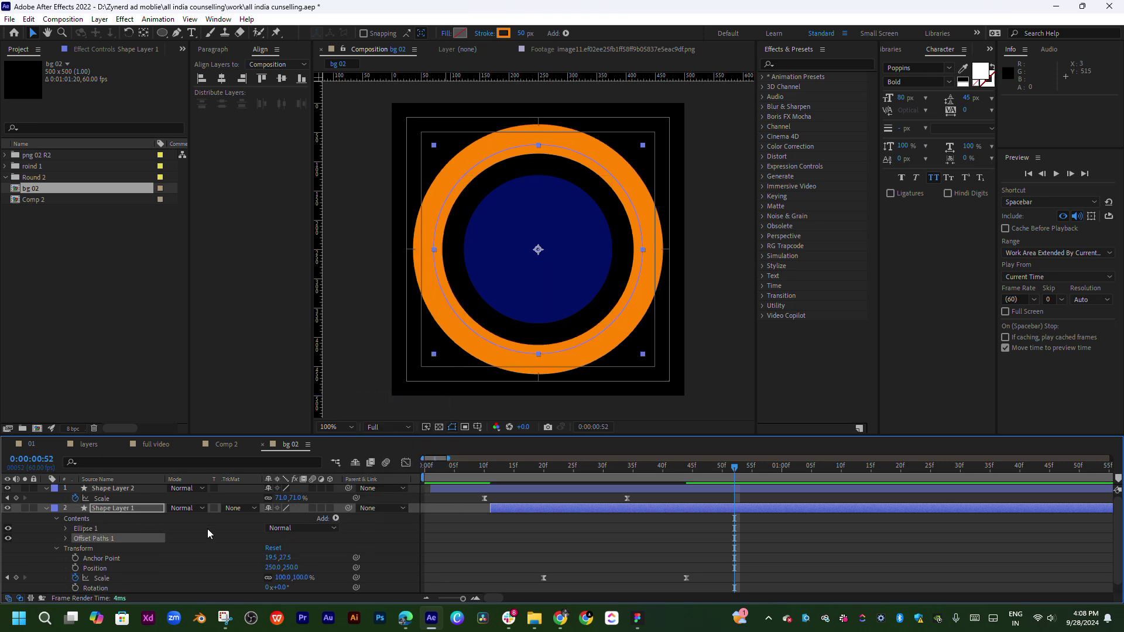
scroll(207, 529, "down", 1)
key("ctrl+y")
- Send White Solid 7 behind the circles and scrub Offset Paths 1 Amount to 10.0
left_click(588, 412)
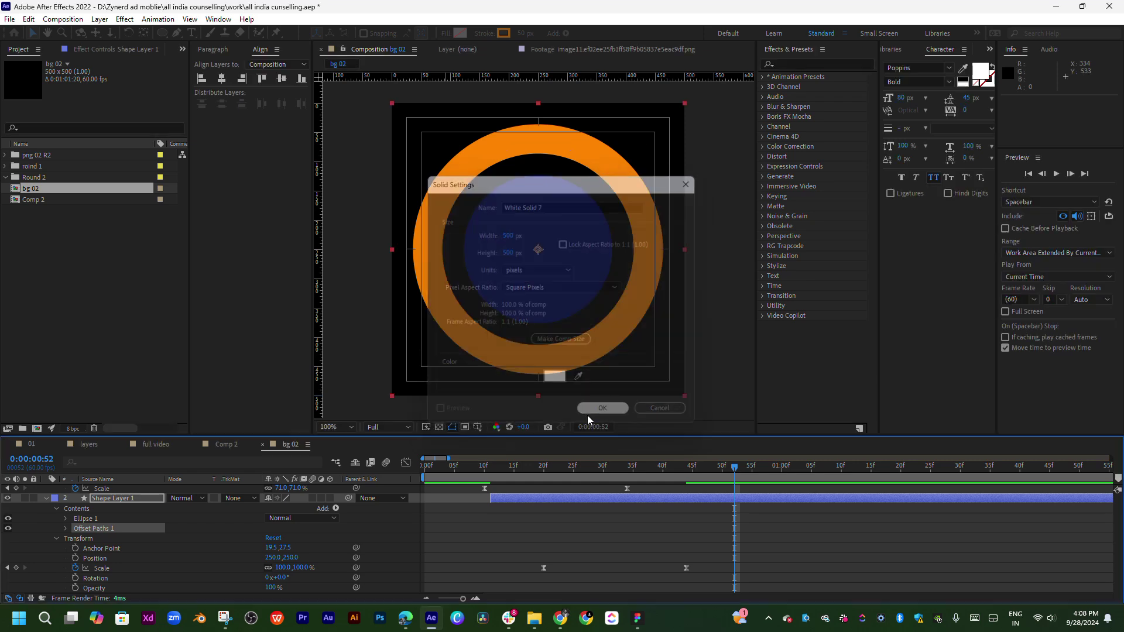
key("ctrl+shift+bracketleft")
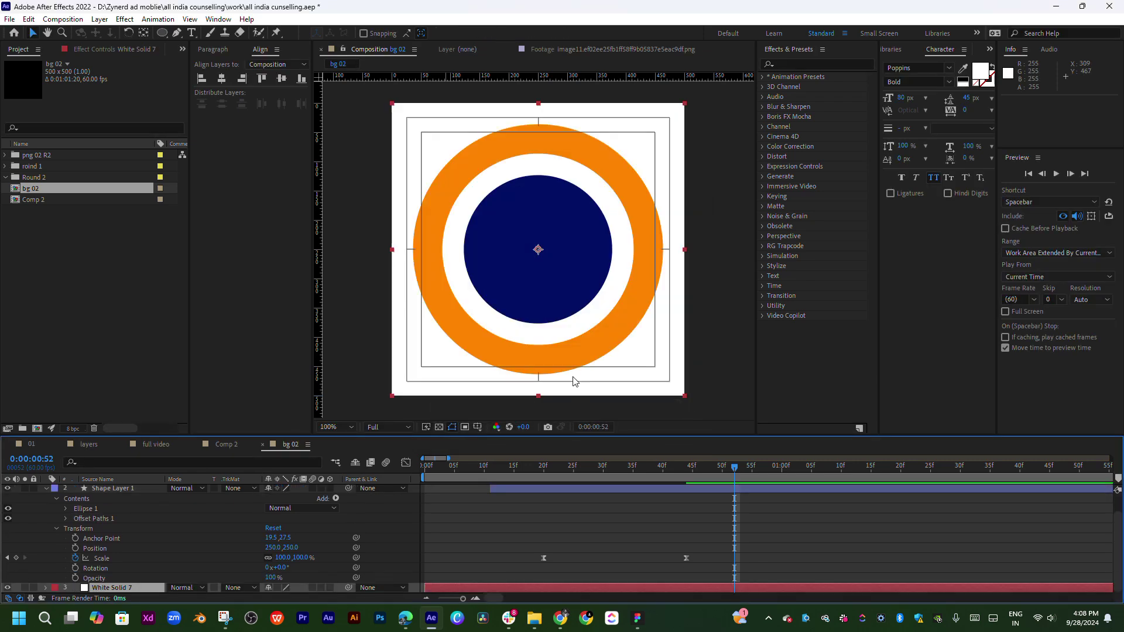
left_click(66, 518)
mouse_move(269, 528)
left_mouse_down()
mouse_move(236, 528)
mouse_move(257, 555)
mouse_move(237, 561)
mouse_move(268, 564)
left_mouse_up()
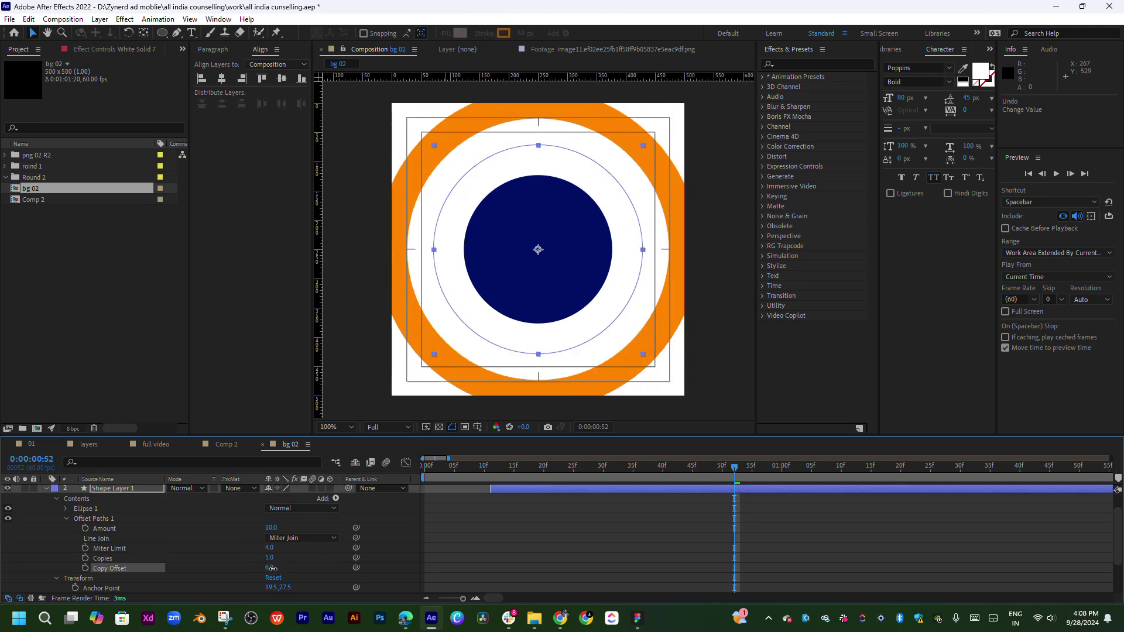
- Give Offset Paths 1 Round Join, adjust Miter Limit and Copy Offset, and set Amount to 10.0
left_click(301, 538)
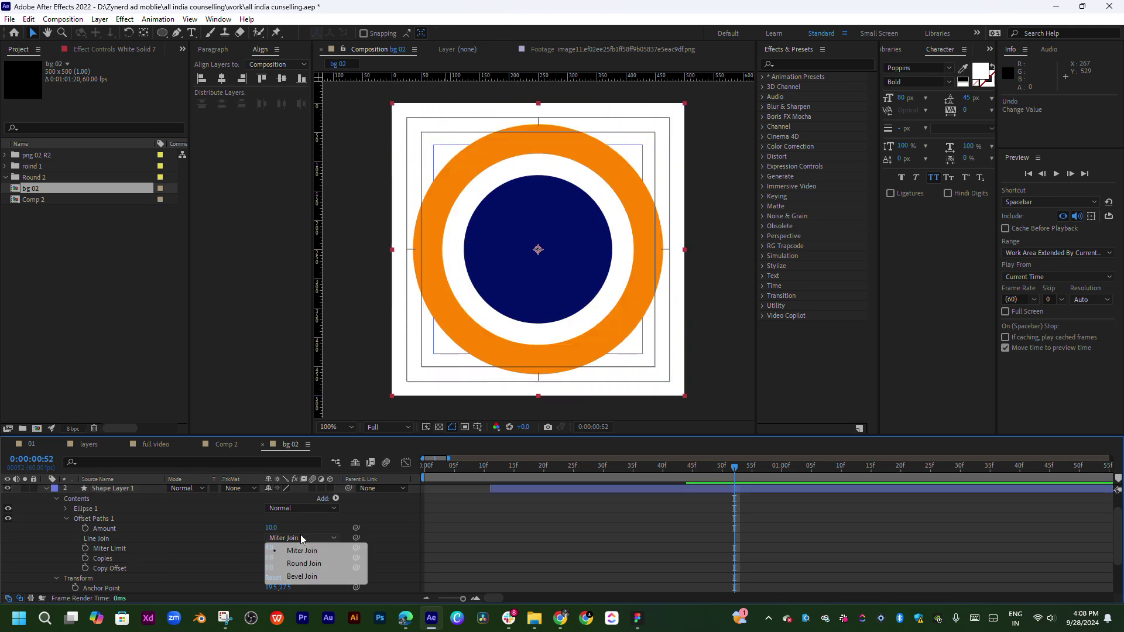
left_click(301, 561)
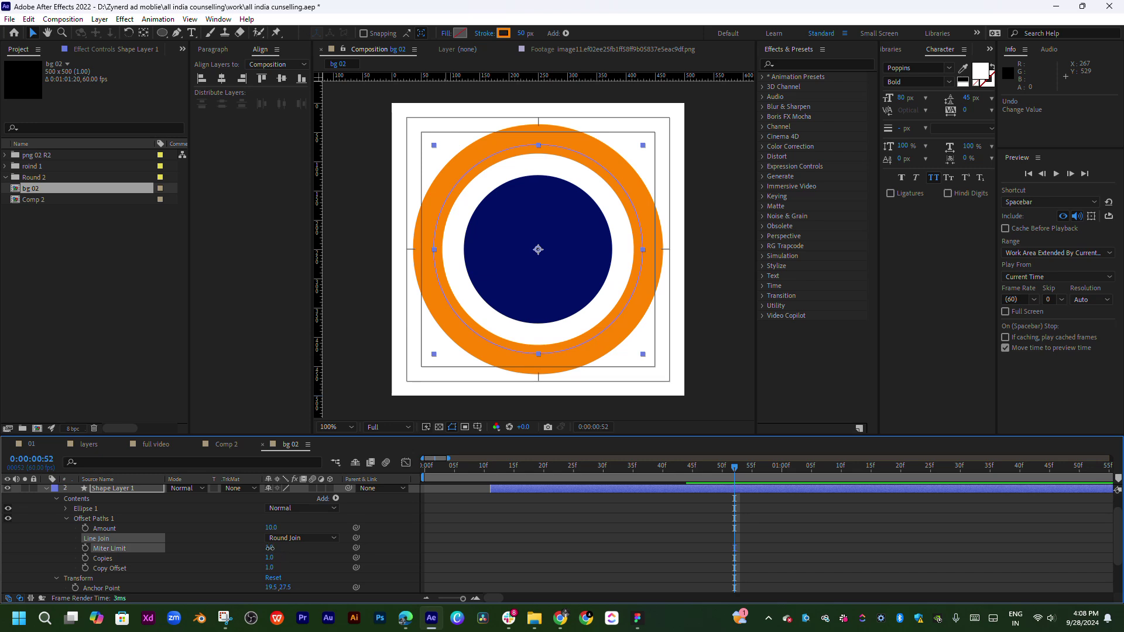
mouse_move(270, 548)
left_mouse_down()
mouse_move(274, 560)
mouse_move(254, 562)
mouse_move(269, 571)
left_mouse_up()
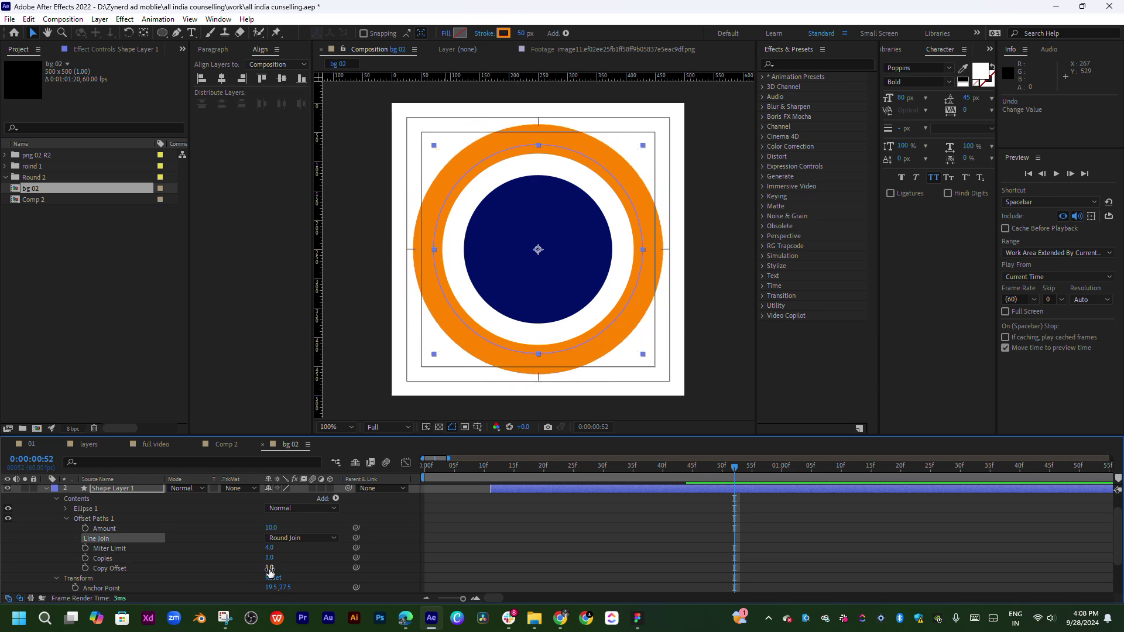
scroll(269, 570, "down", 1)
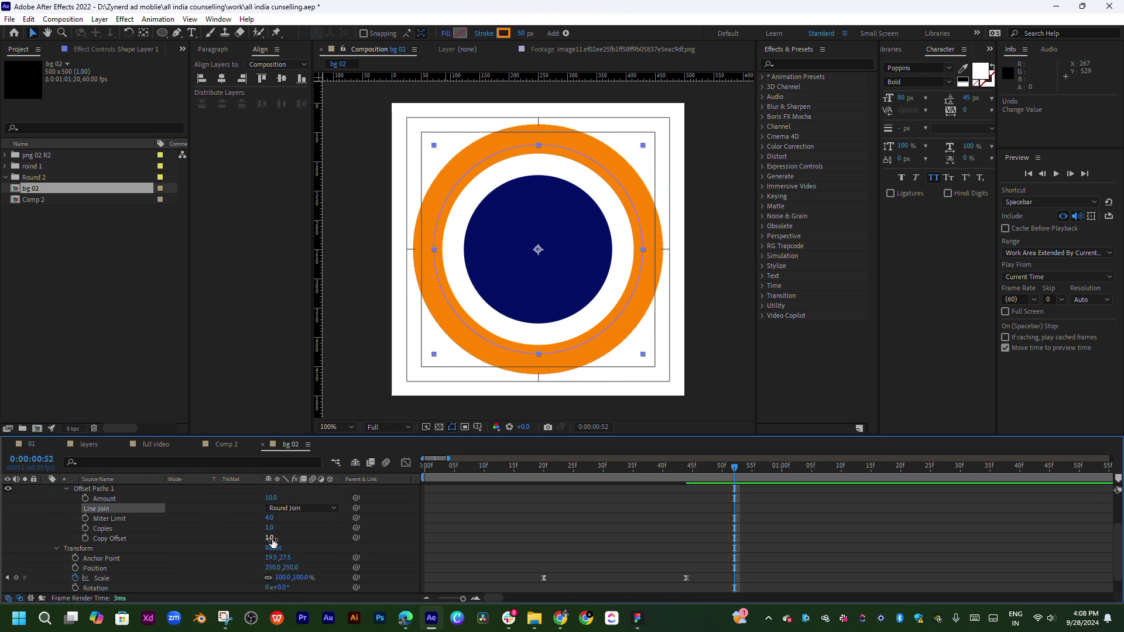
left_click_drag(271, 542, 263, 528)
scroll(289, 538, "up", 1)
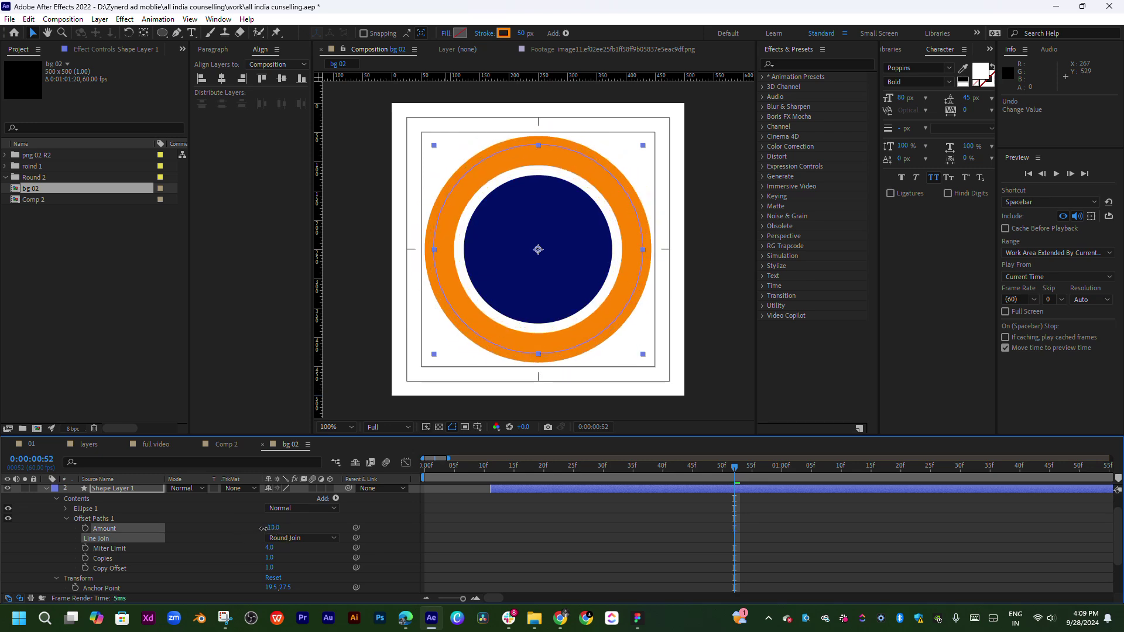
left_click_drag(263, 528, 278, 531)
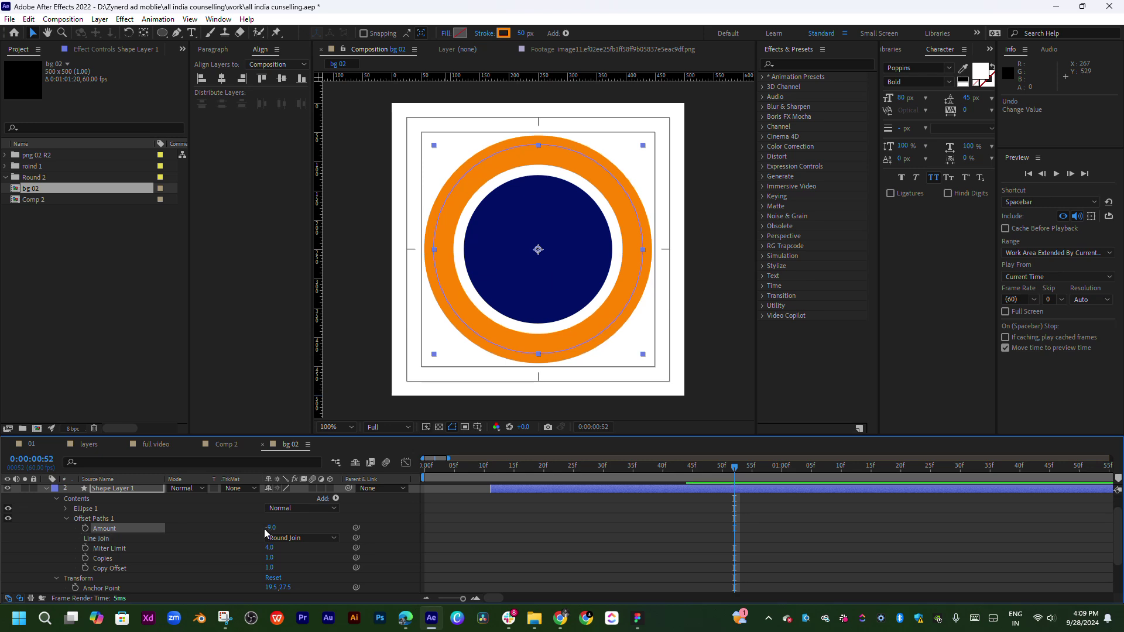
left_click(336, 498)
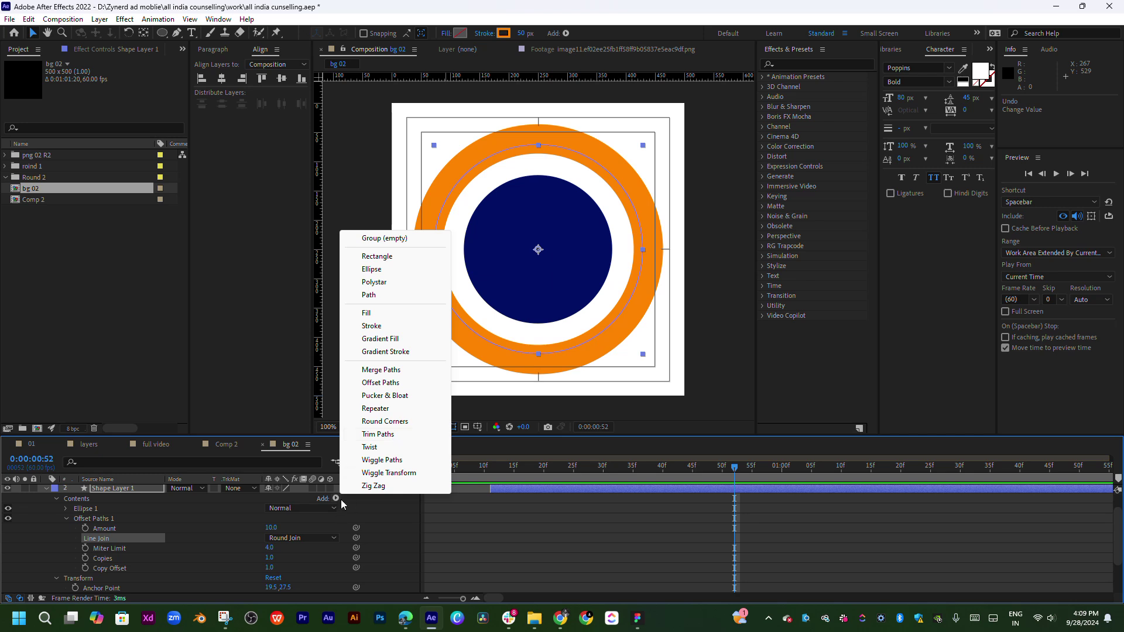
- Expand Ellipse 1, Fill 1 and Transform: Ellipse 1 to reach the Stroke 1 properties
left_click(65, 510)
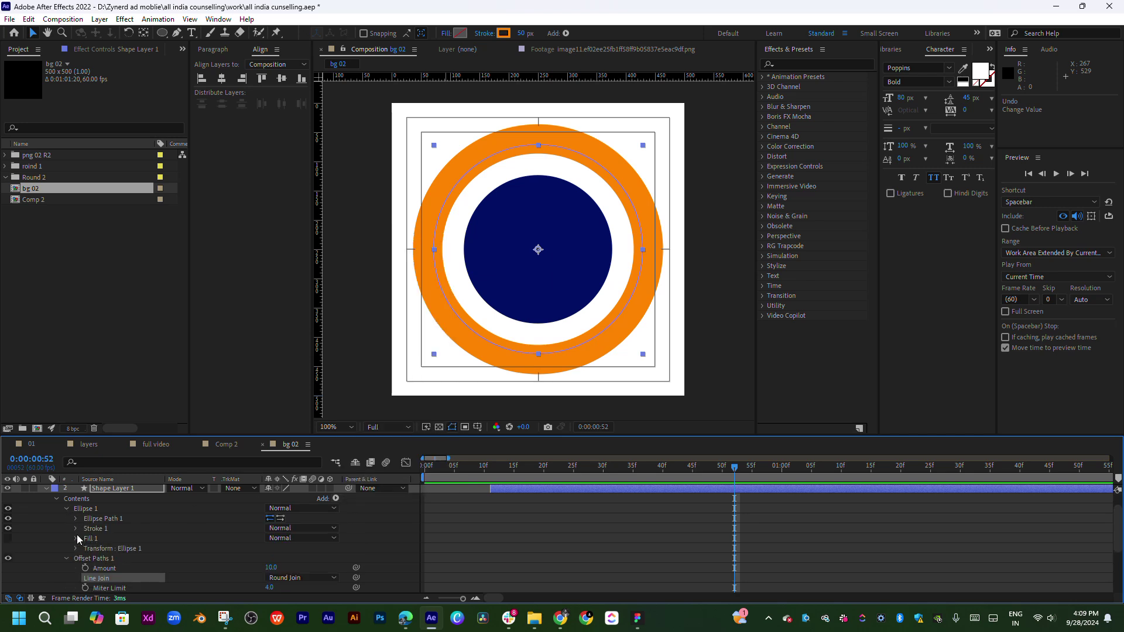
left_click(76, 537)
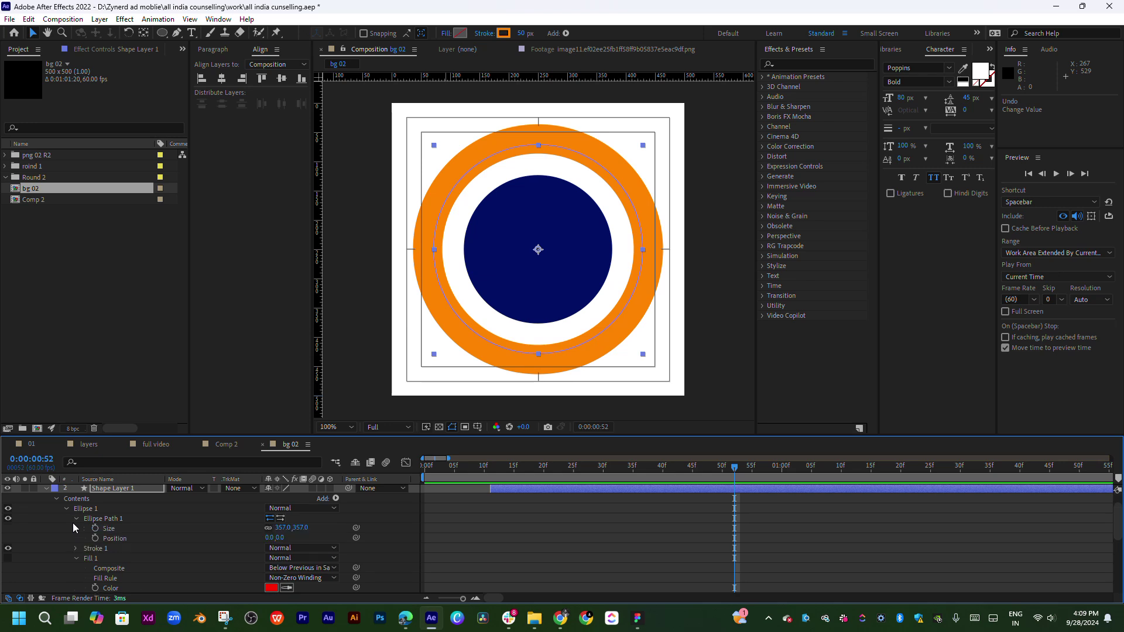
scroll(210, 543, "down", 3)
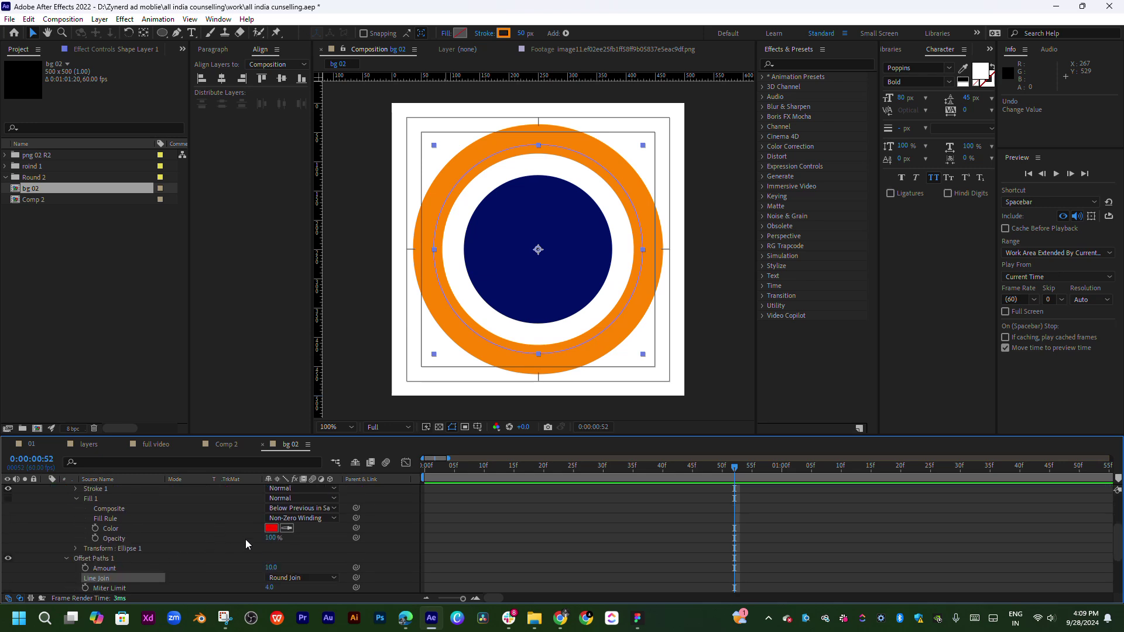
left_click(76, 549)
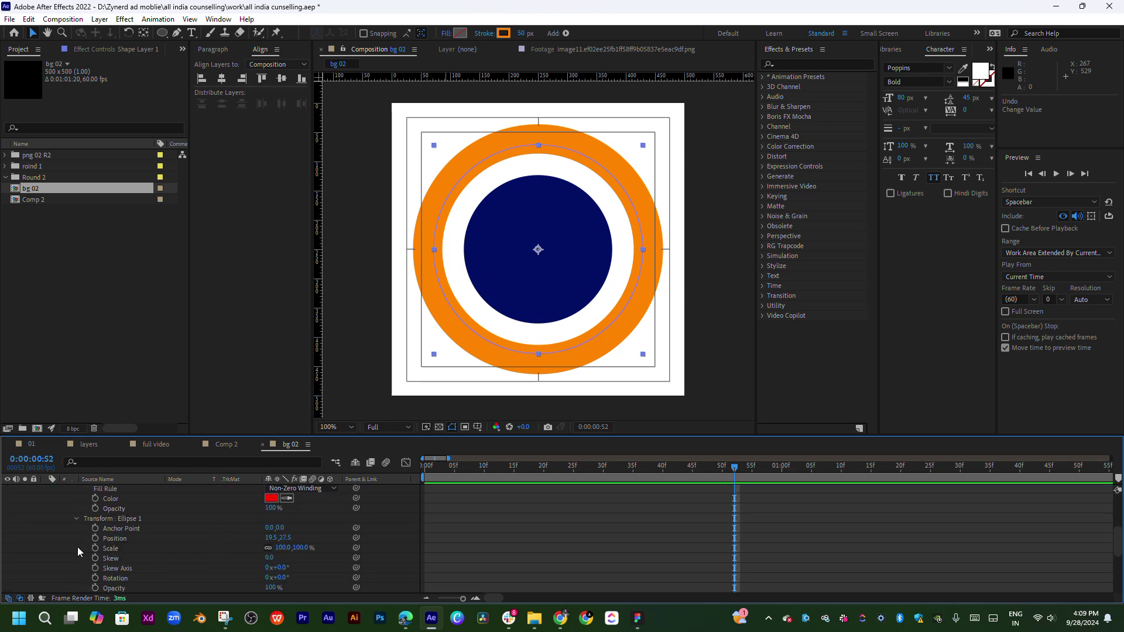
scroll(83, 511, "up", 5)
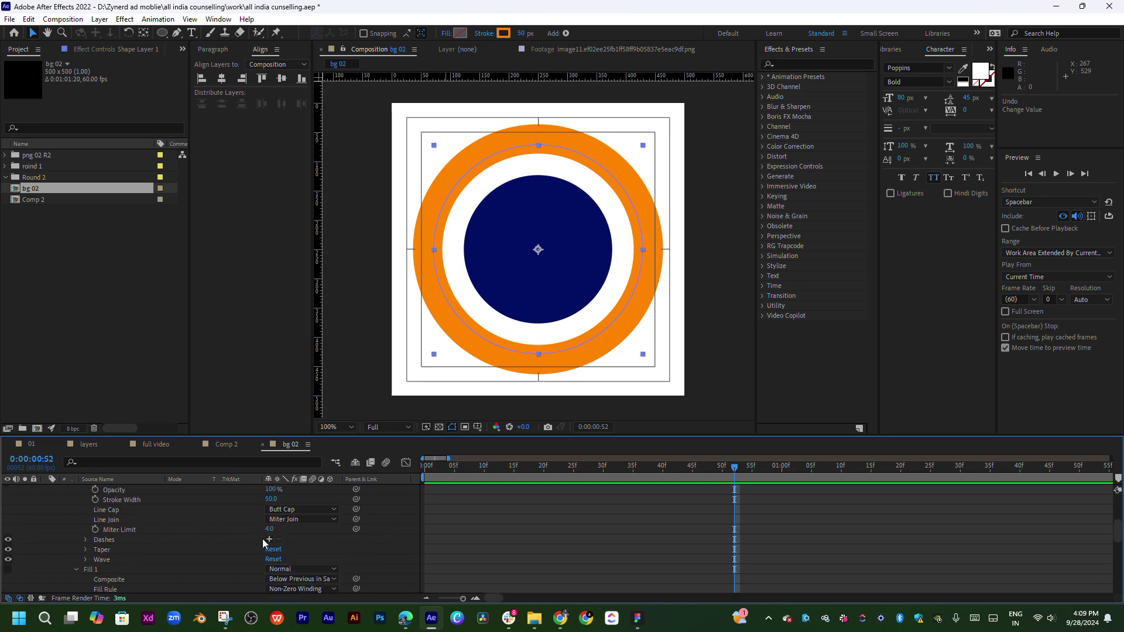
- Add Dashes to Ellipse 1's stroke with Dash 300.0, splitting the ring into two arcs
left_click(269, 539)
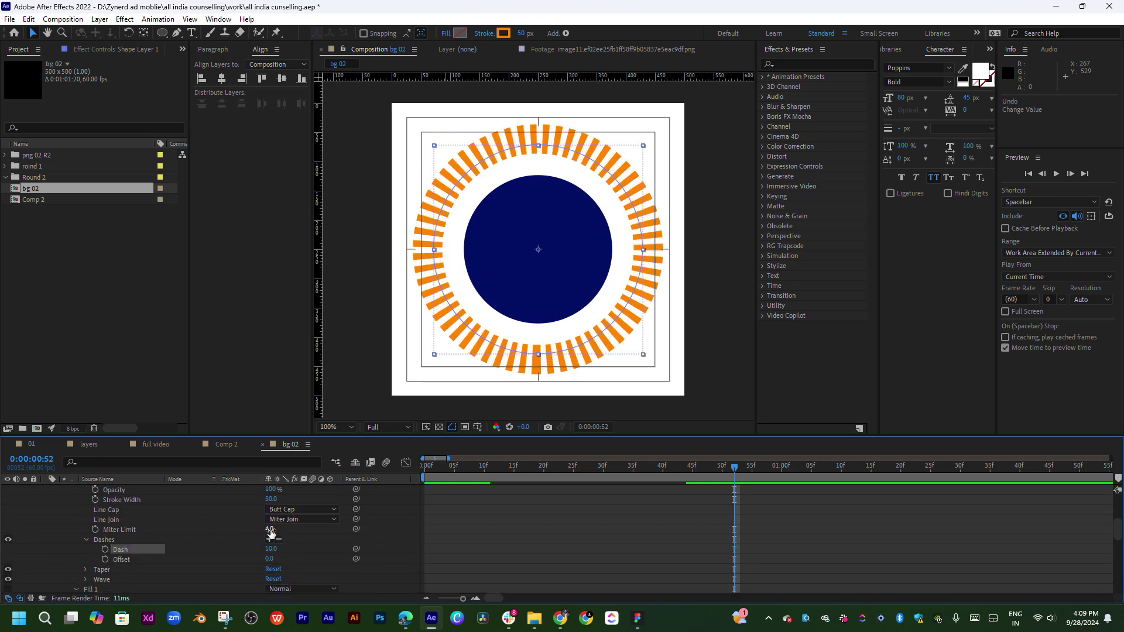
left_click(265, 529)
mouse_move(271, 529)
left_mouse_down()
mouse_move(283, 534)
mouse_move(268, 549)
mouse_move(374, 521)
mouse_move(522, 524)
mouse_move(405, 519)
left_mouse_up()
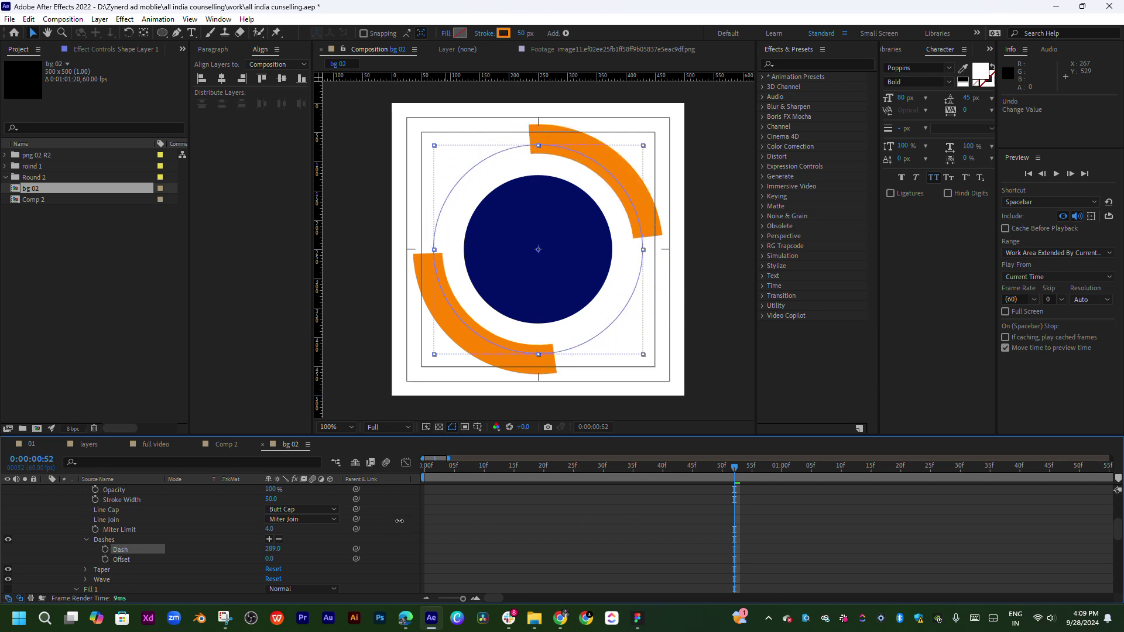
left_click_drag(399, 521, 404, 519)
left_click_drag(679, 465, 694, 459)
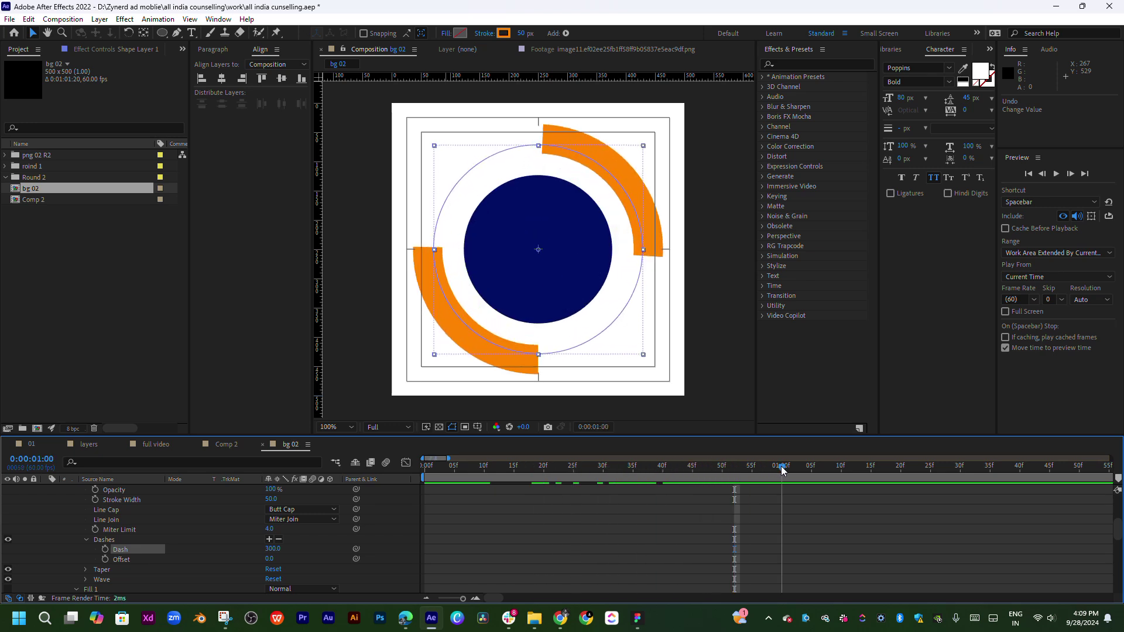
- Jump to the one-second mark, collapse Ellipse 1 and Shape Layer 1, and select Shape Layer 1
key("k")
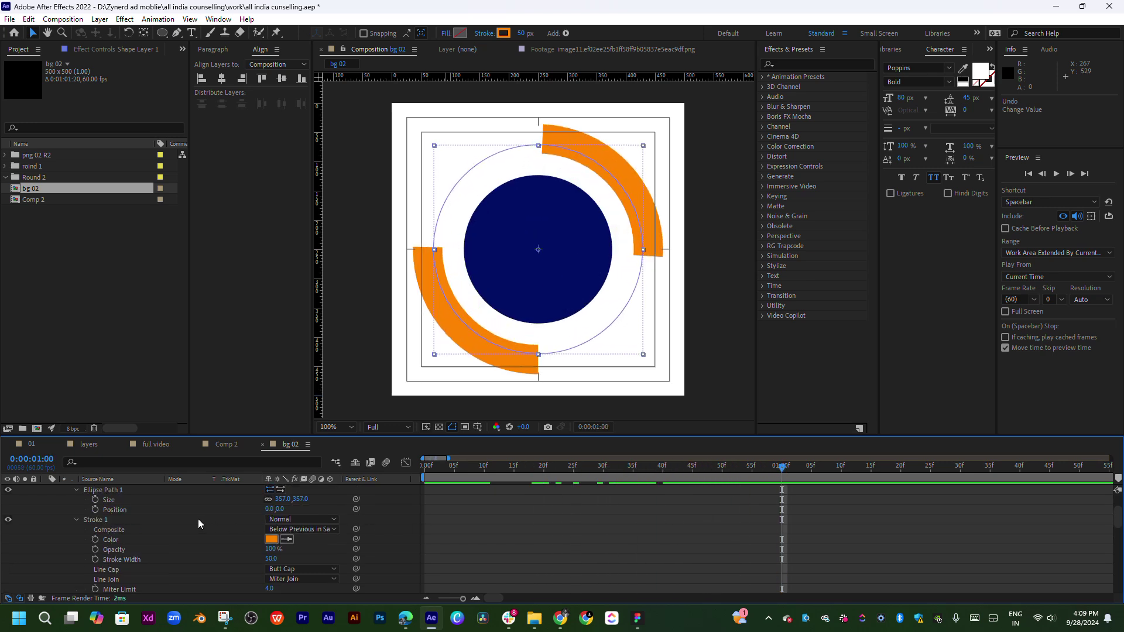
scroll(197, 518, "up", 5)
left_click(65, 507)
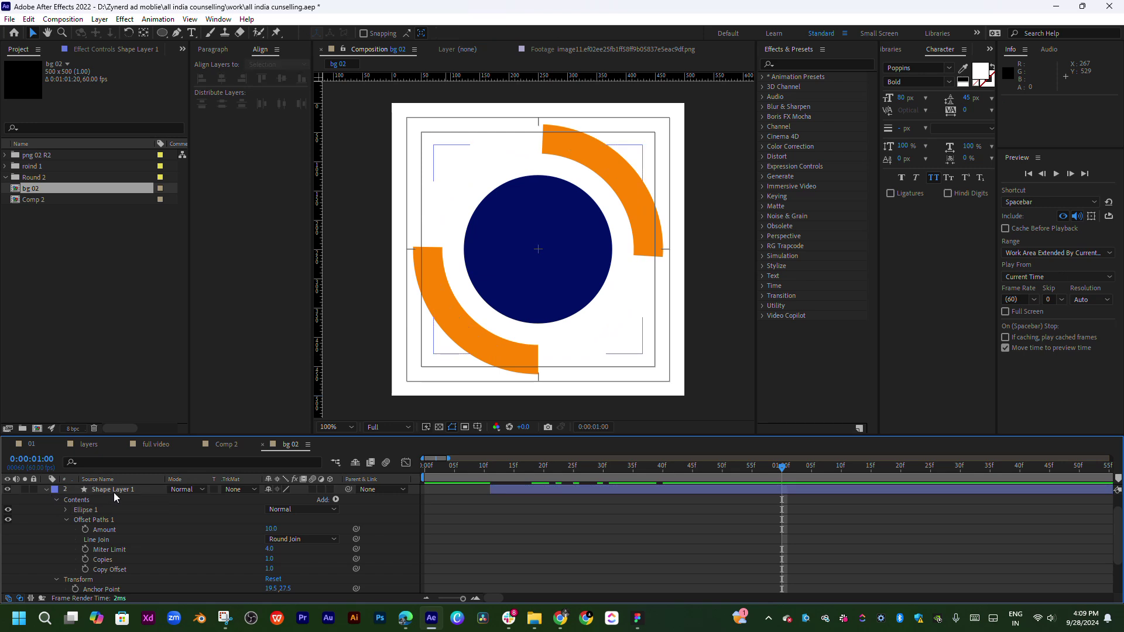
left_click(114, 490)
left_click(46, 490)
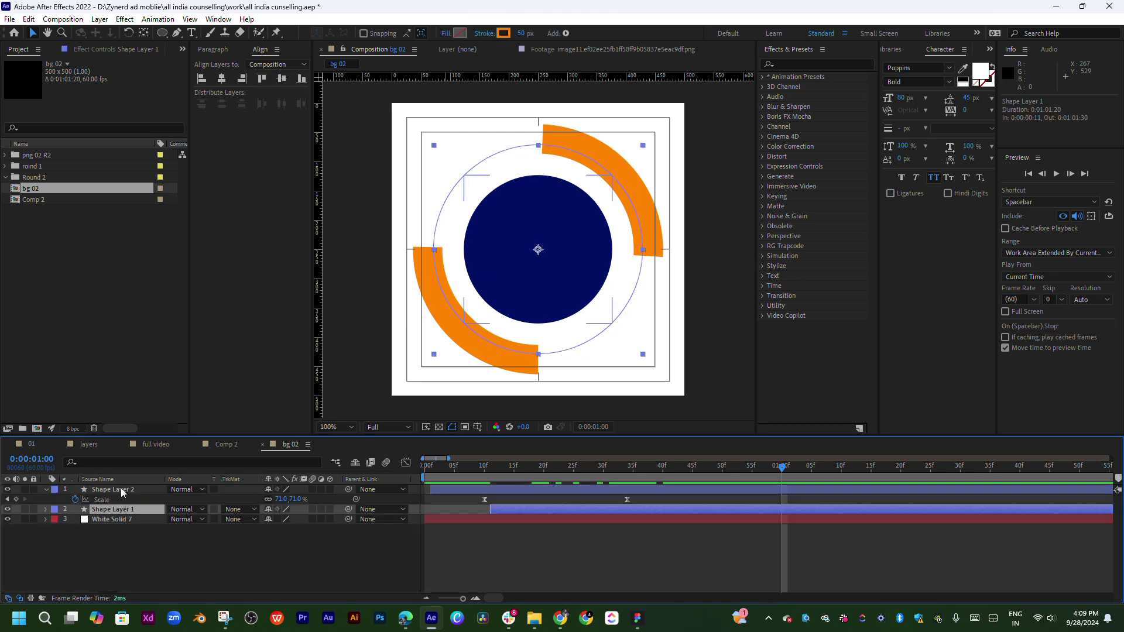
left_click(122, 491)
left_click(120, 510)
- Give Shape Layer 1's Rotation the expression time*200 and preview the spinning arcs
key("r")
left_click(75, 520, "alt")
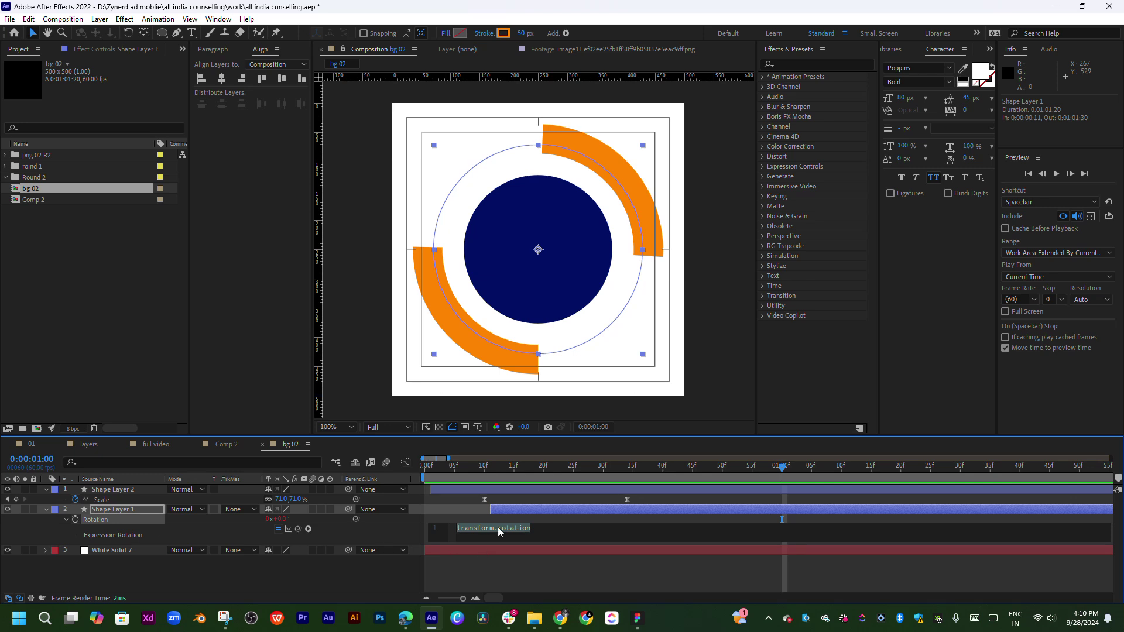
type("time*200")
key("KP_Enter")
key("space")
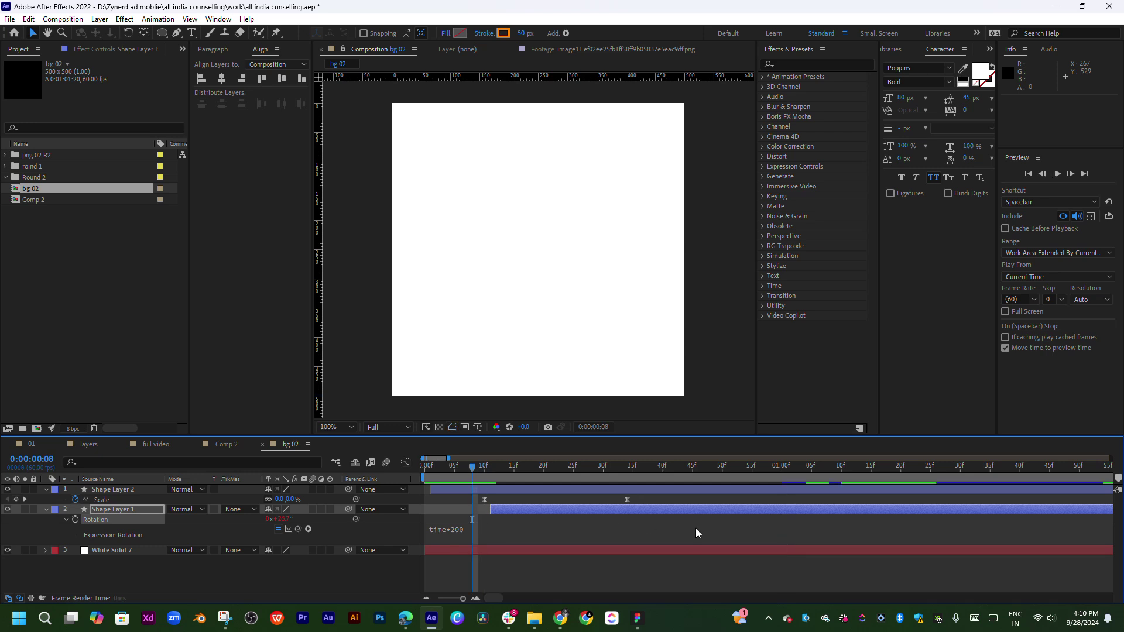
- Move Shape Layer 1's second Scale keyframe earlier to 35f and preview the faster scale-up
left_click_drag(489, 465, 581, 463)
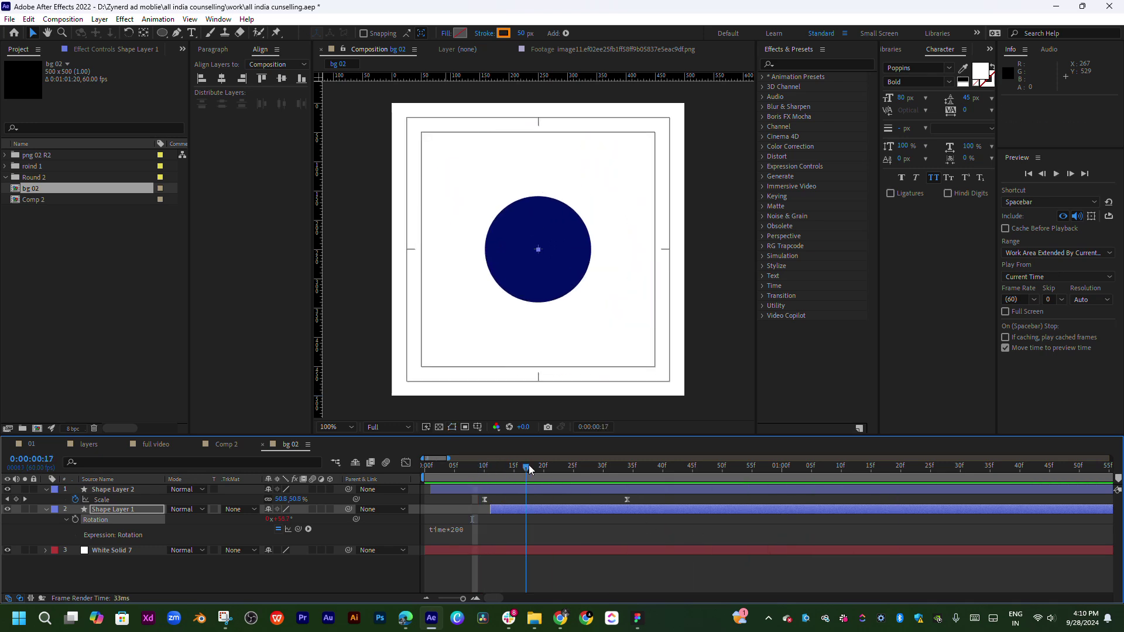
key("space")
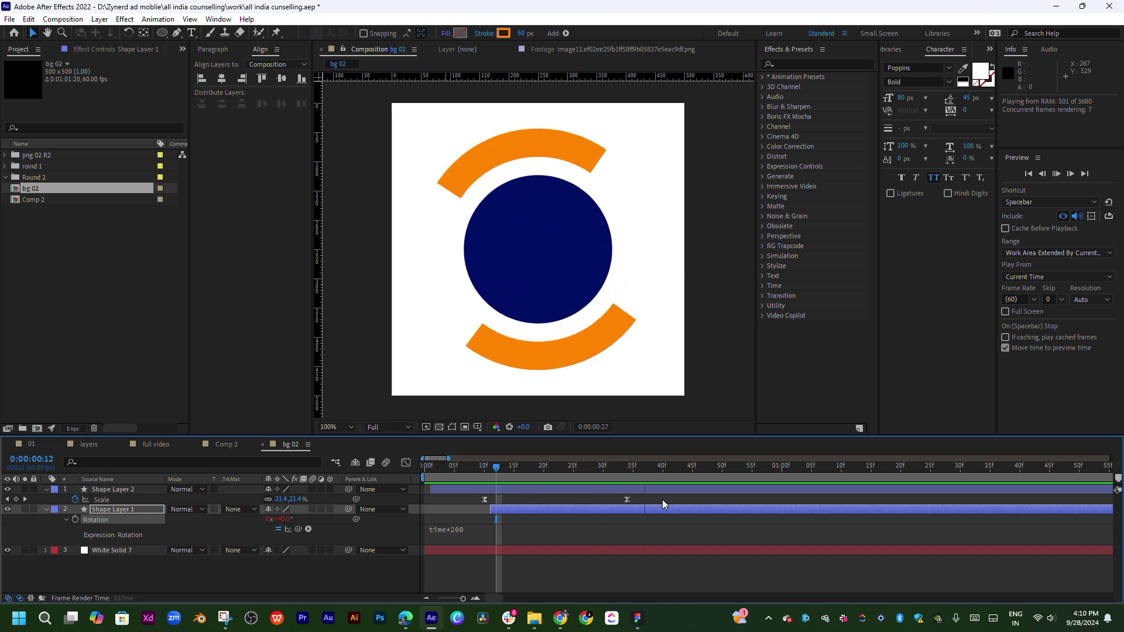
key("space")
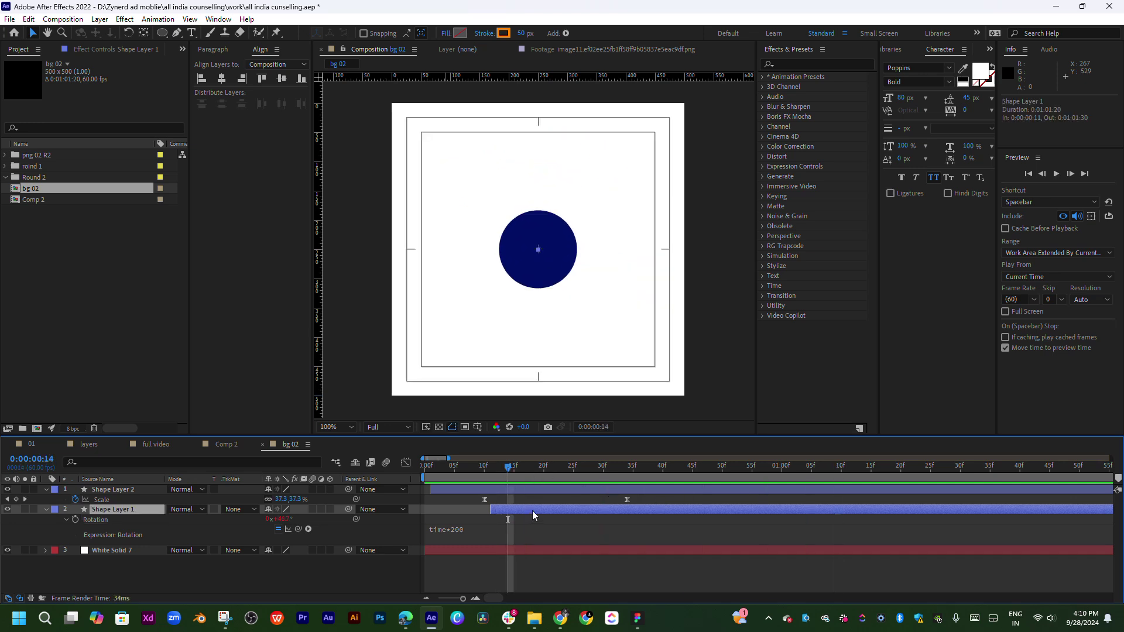
key("s")
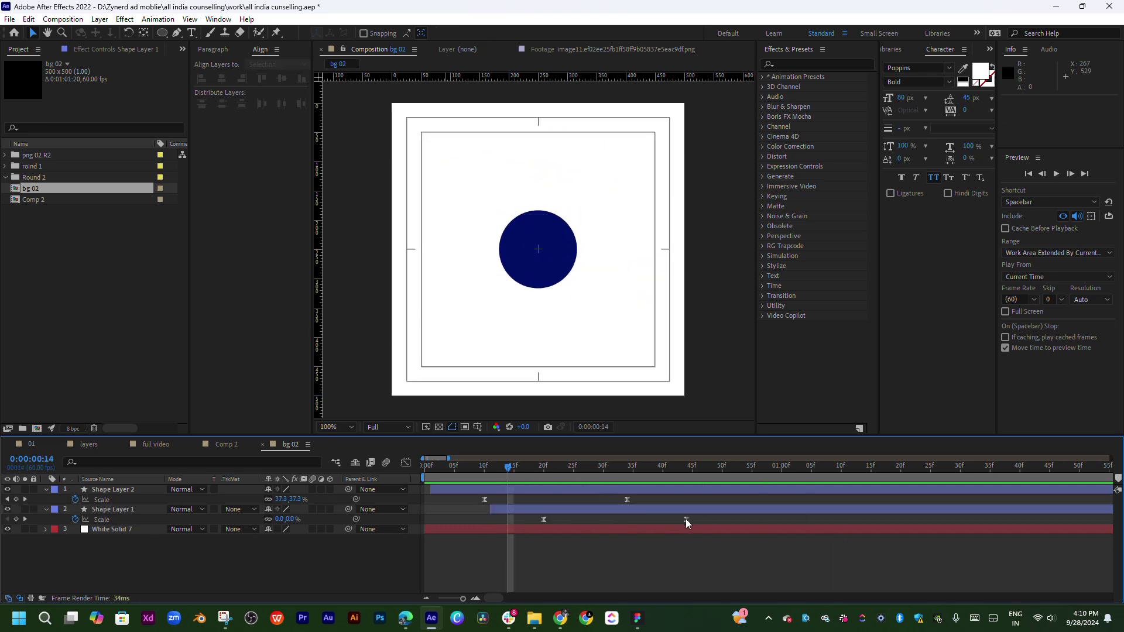
left_click_drag(686, 520, 626, 519)
key("space")
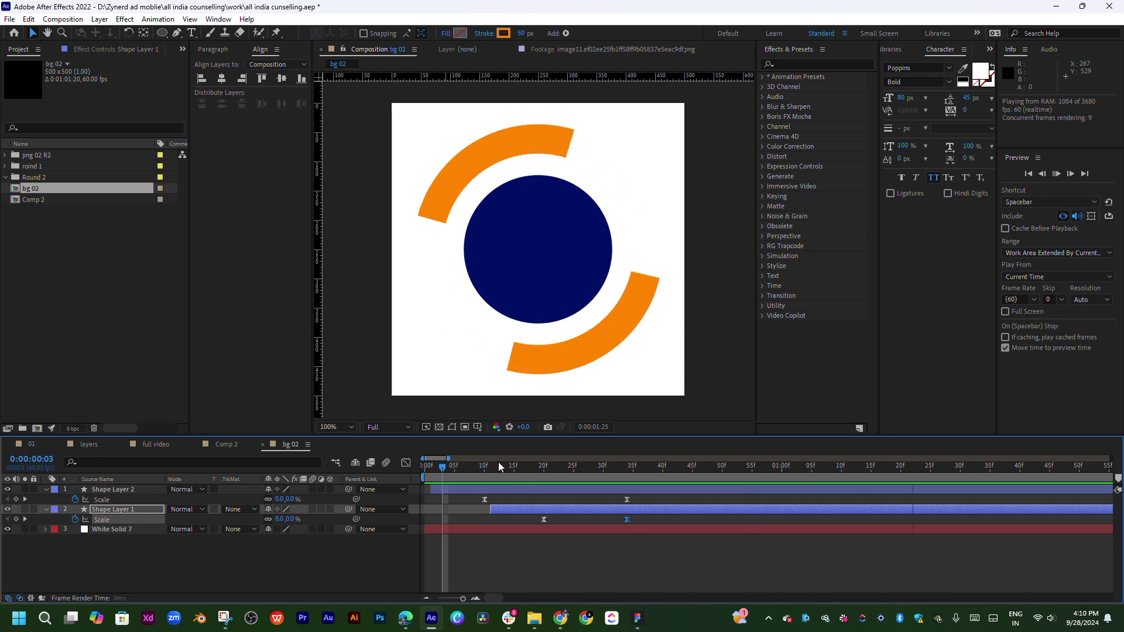
left_click(466, 465)
key("space")
- Enable motion blur on both shape layers and the composition, then show the Scale speed graph
left_click(553, 489)
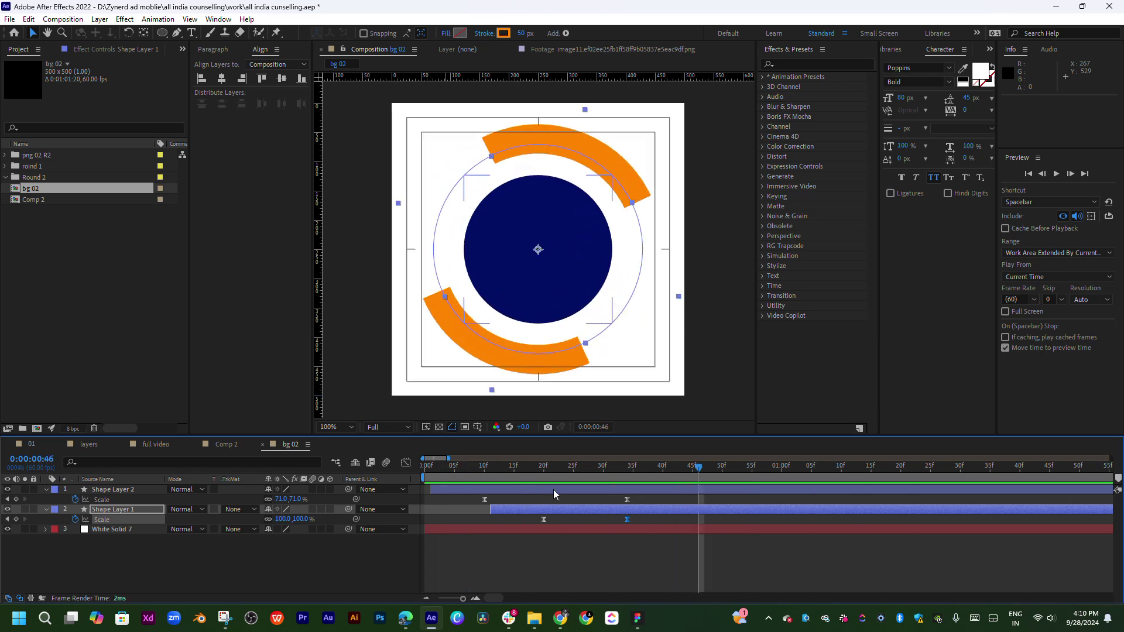
left_click_drag(641, 494, 476, 524)
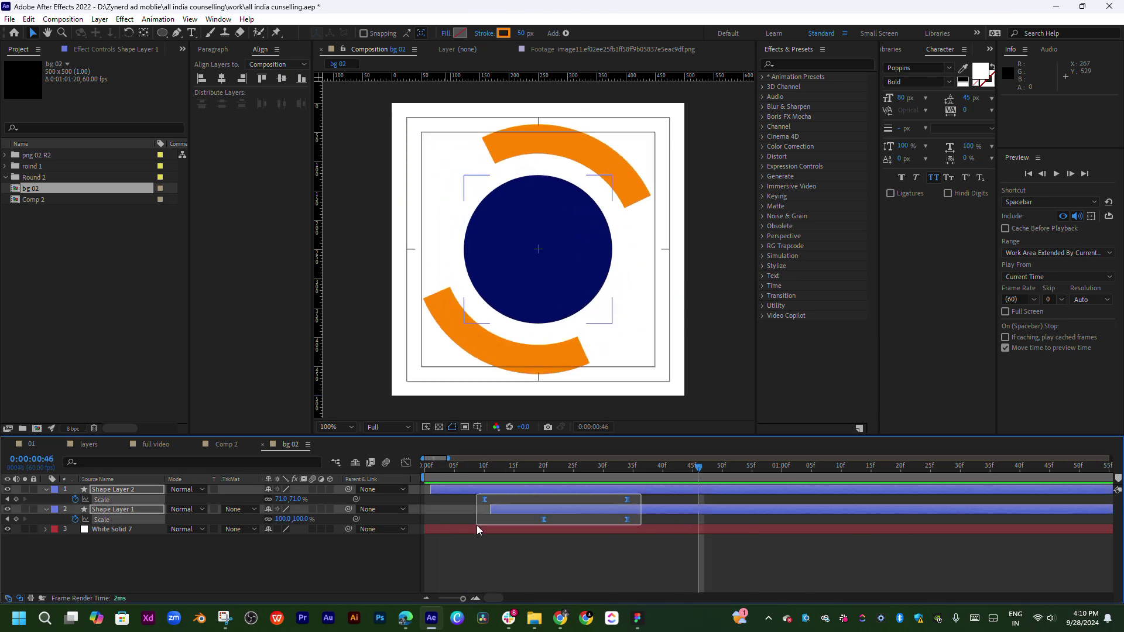
left_click(313, 490)
left_click(312, 509)
left_click(385, 462)
key("space")
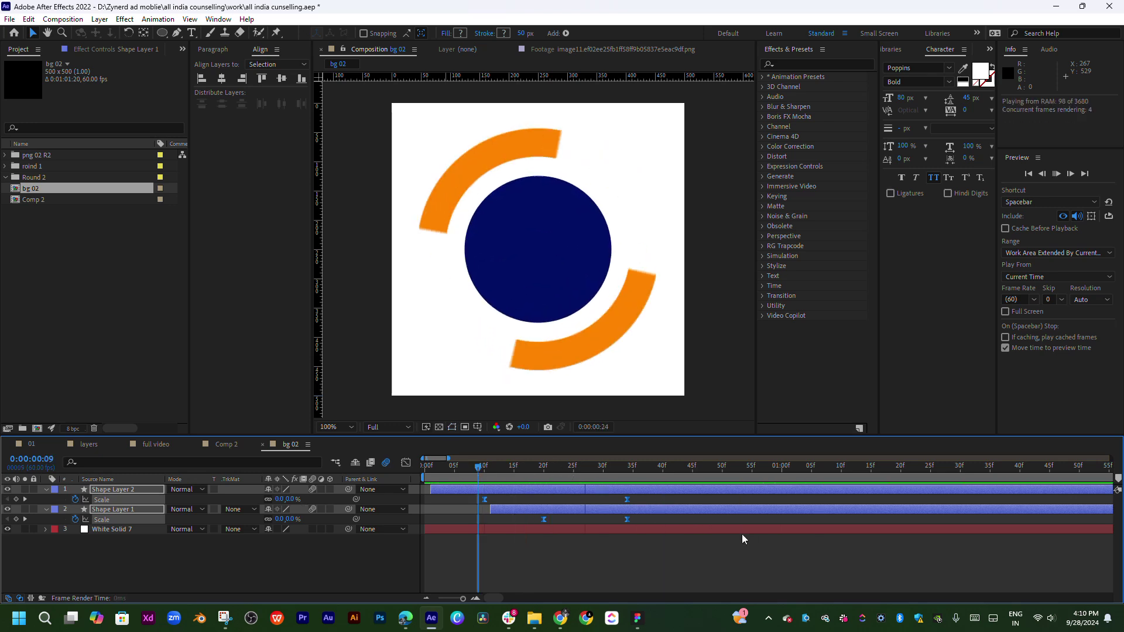
key("space")
key("shift+F3")
left_click_drag(626, 567, 560, 573)
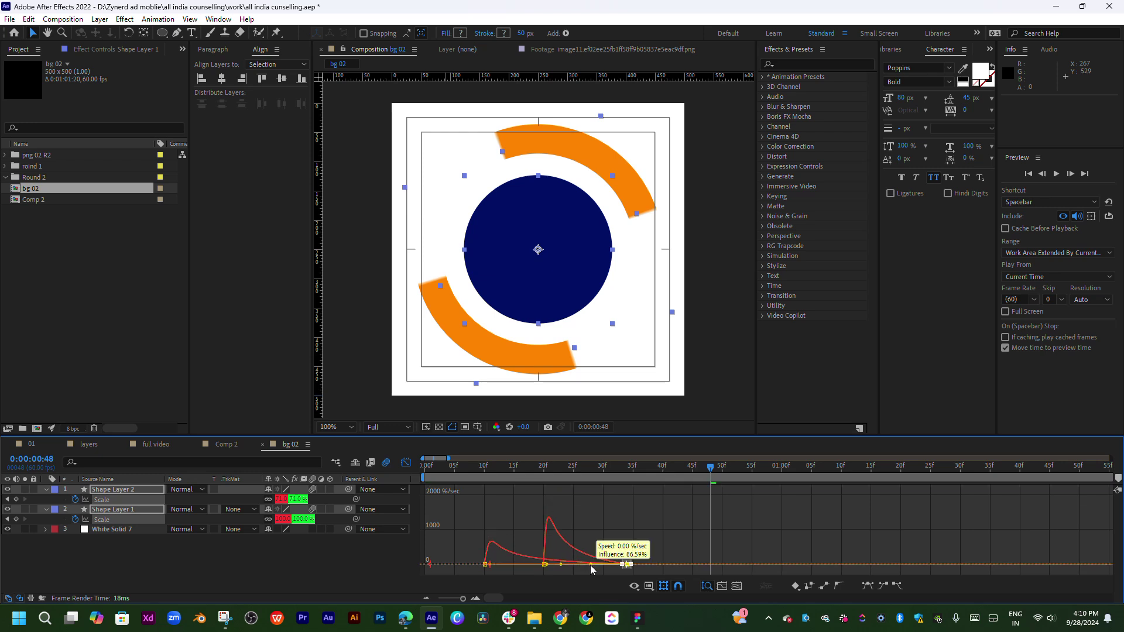
- Increase the ease influence on the selected Scale keyframes and preview the result
left_click_drag(586, 566, 590, 564)
left_click(549, 480)
key("space")
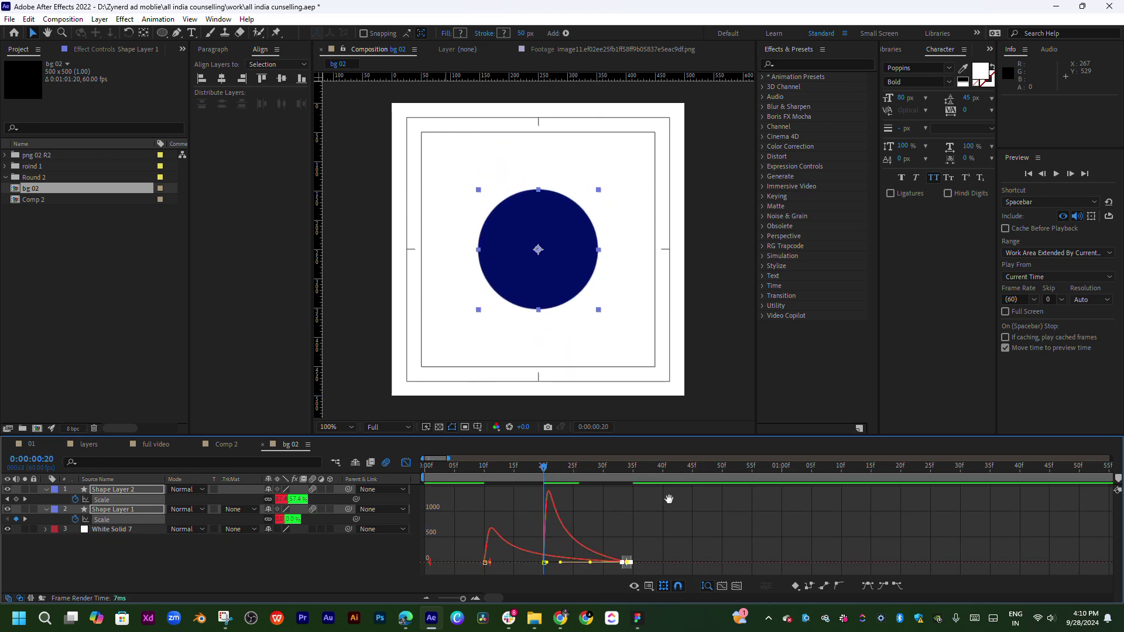
left_click_drag(512, 478, 490, 478)
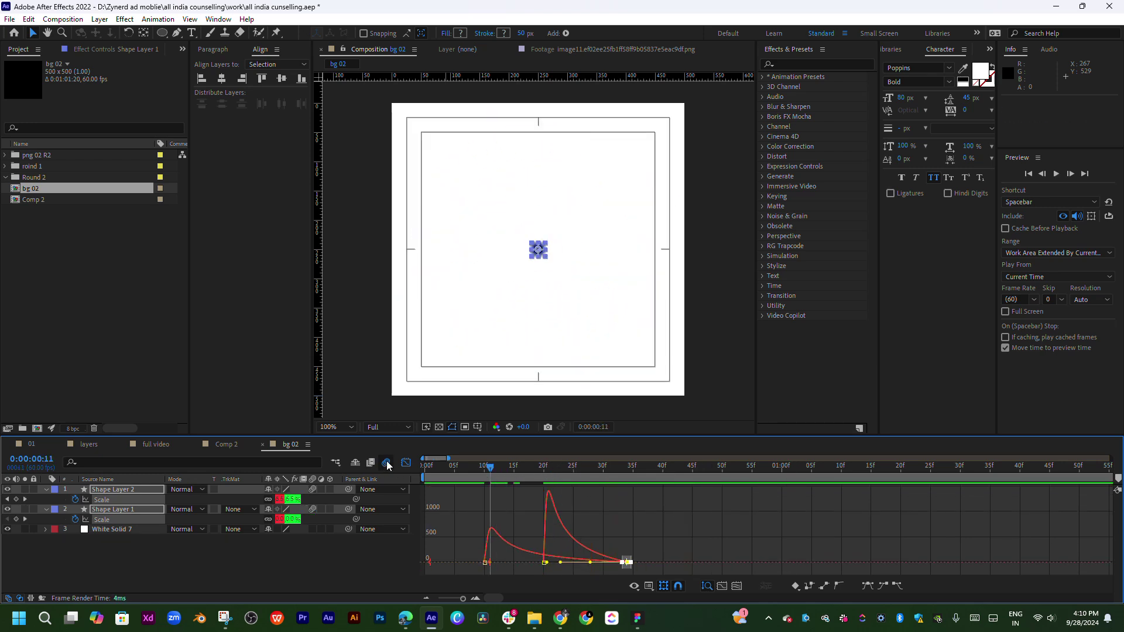
- Back in the layer bars, shift the Scale keyframes earlier and preview from the start
left_click(404, 463)
left_click(560, 495)
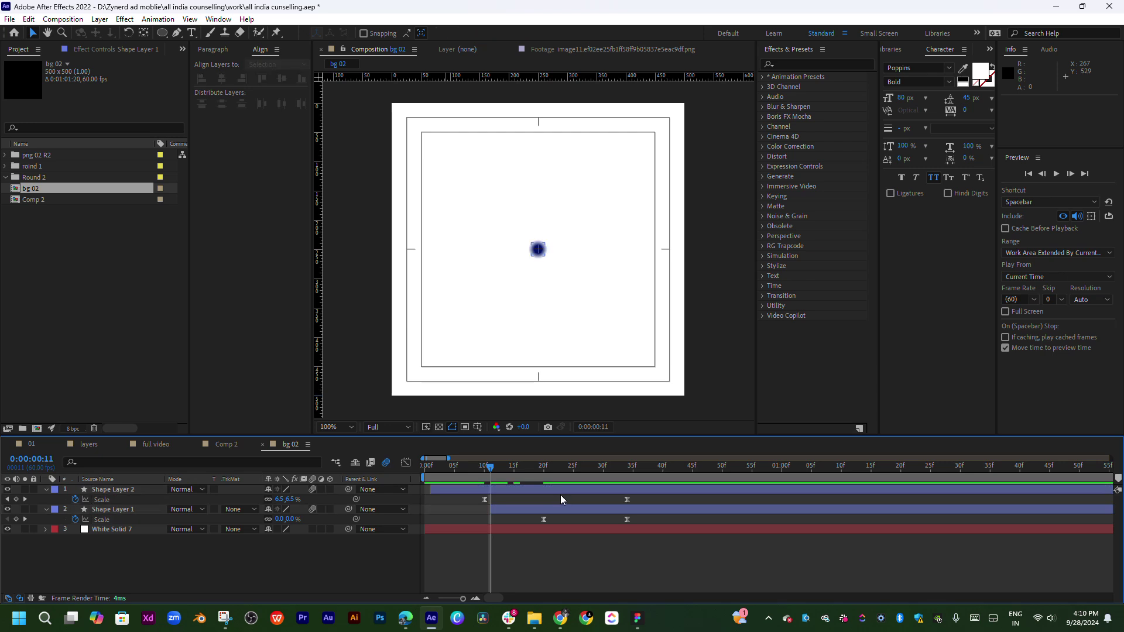
left_click_drag(544, 522, 496, 524)
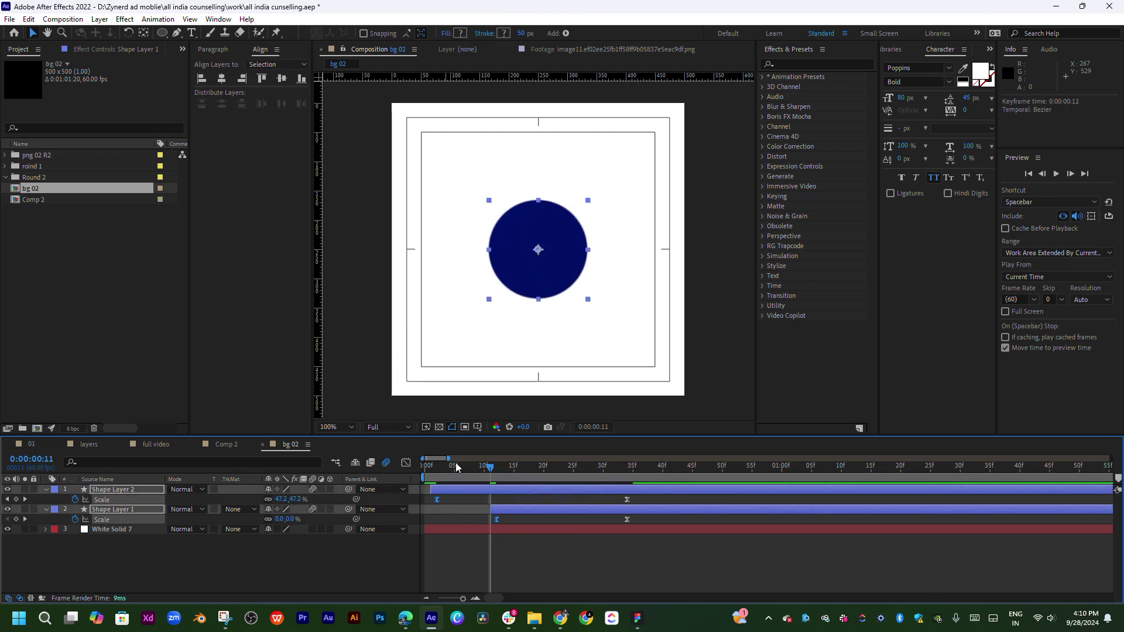
left_click_drag(455, 467, 430, 466)
key("space")
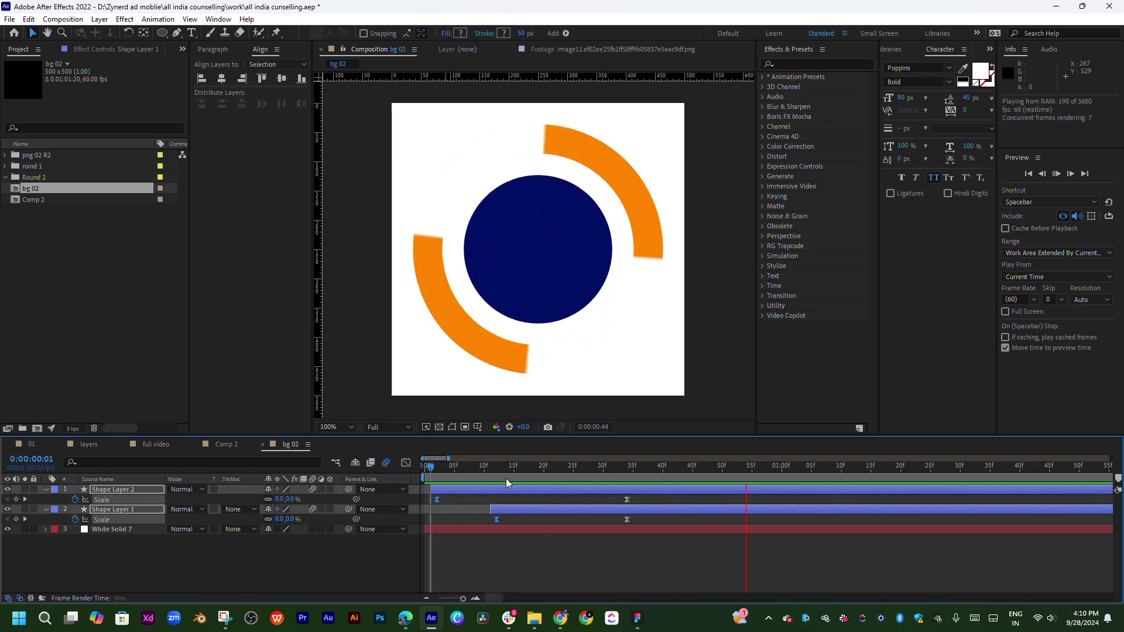
key("space")
- Offset Shape Layer 1's keyframes to stagger the two arc layers, then preview the timing
left_click_drag(514, 510, 469, 509)
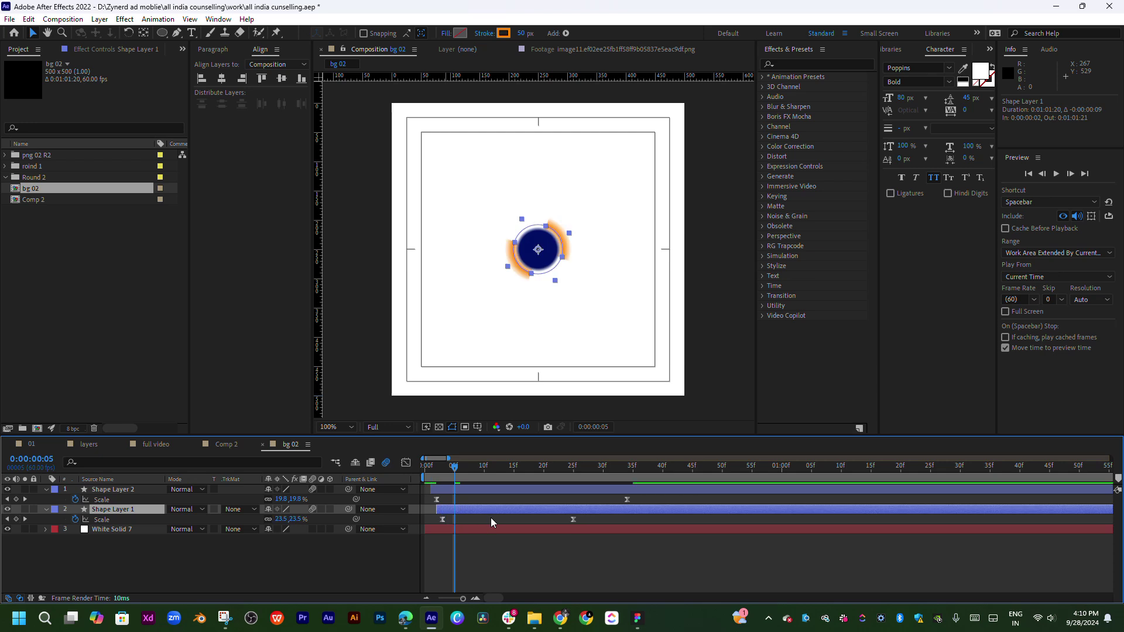
left_click_drag(572, 519, 626, 519)
key("space")
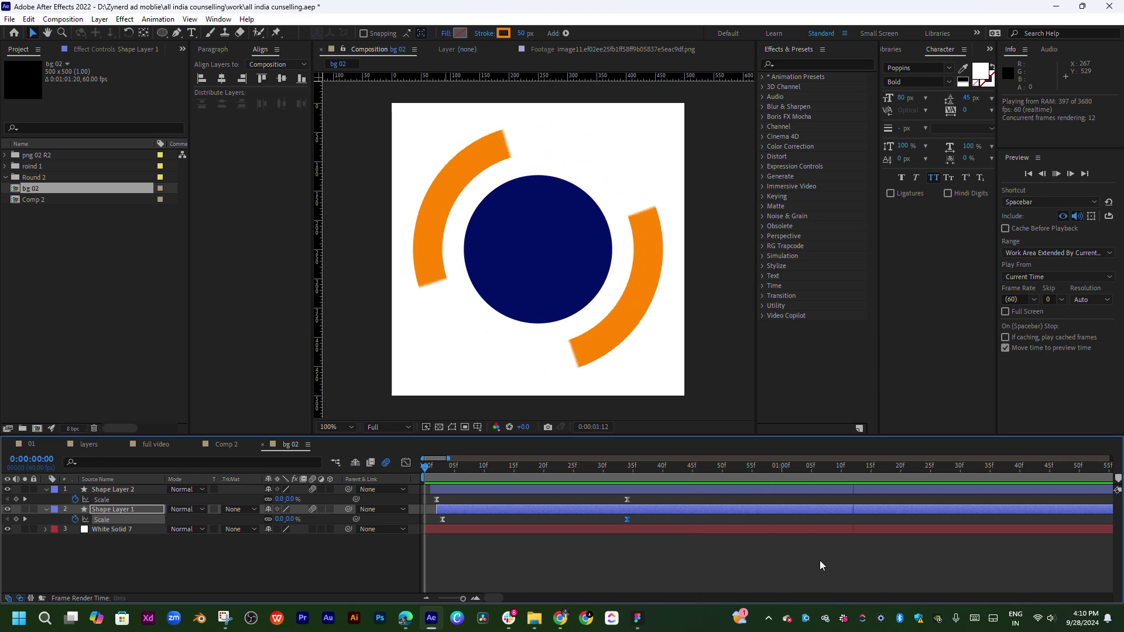
left_click(531, 465)
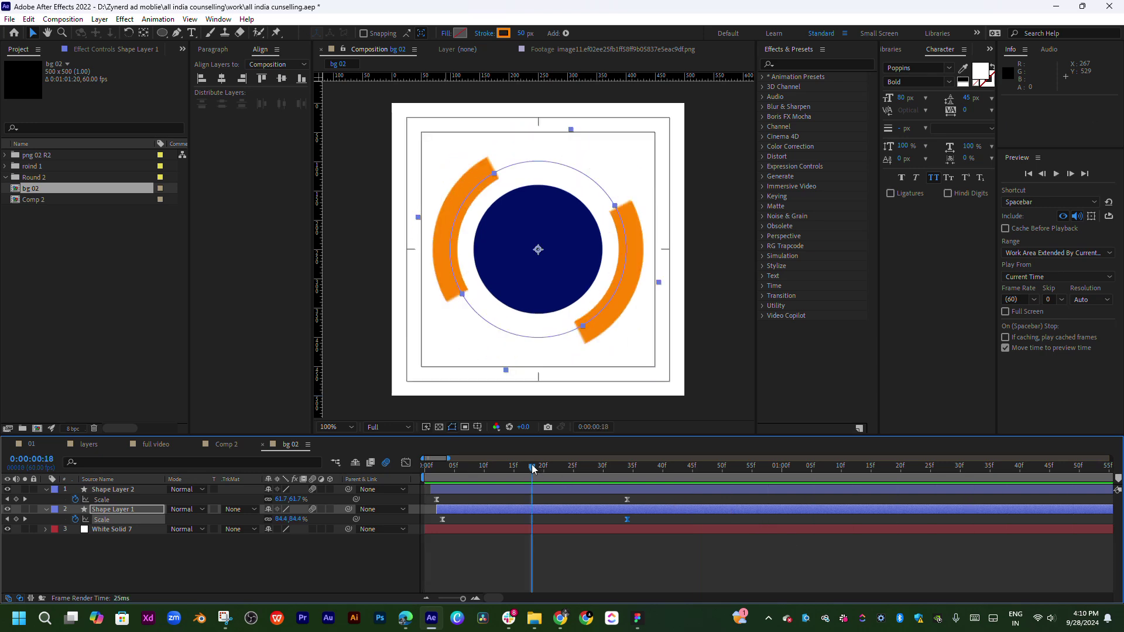
left_click(605, 472)
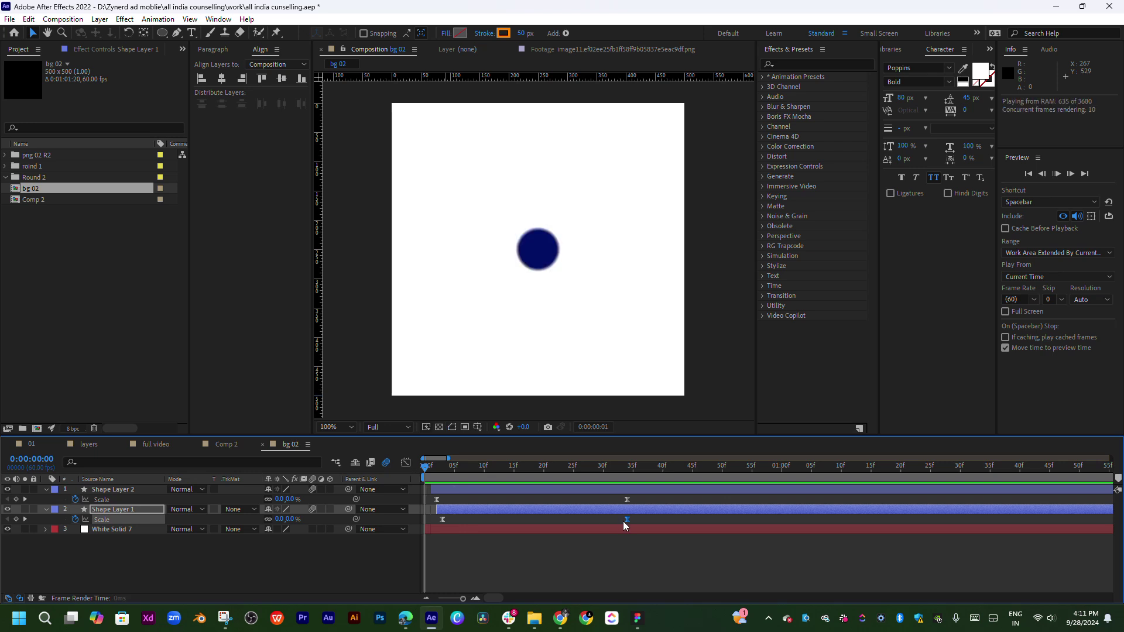
key("space")
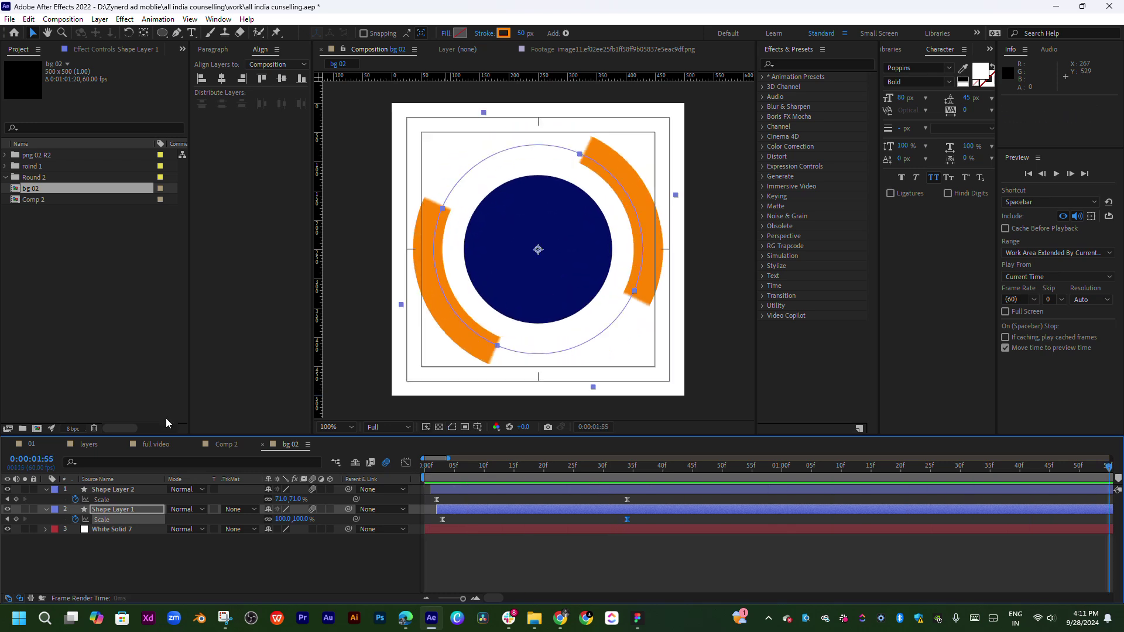
- In Comp 2, frame the junction left of With R2 Seat and drag bg 02 into the timeline
left_click(225, 445)
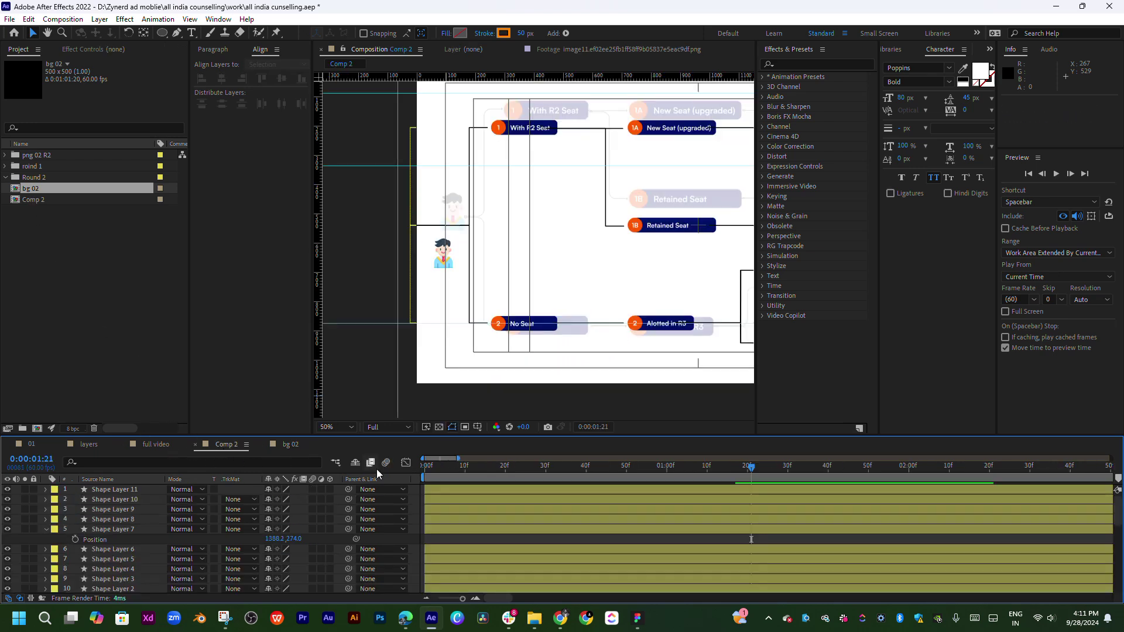
left_click_drag(595, 258, 600, 250)
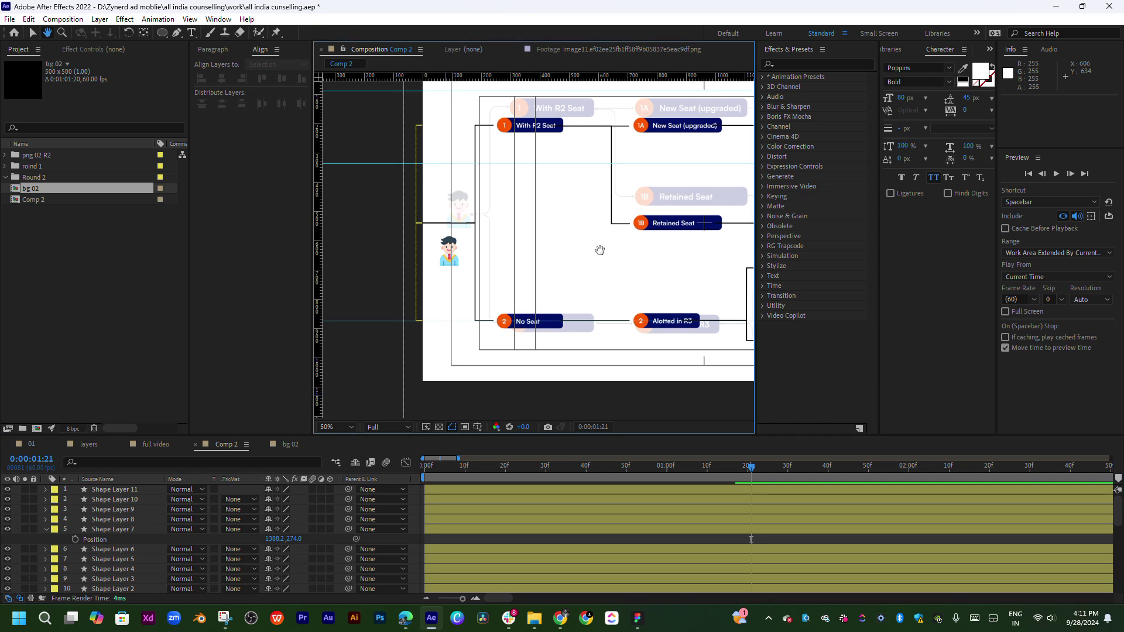
left_click_drag(491, 462, 433, 465)
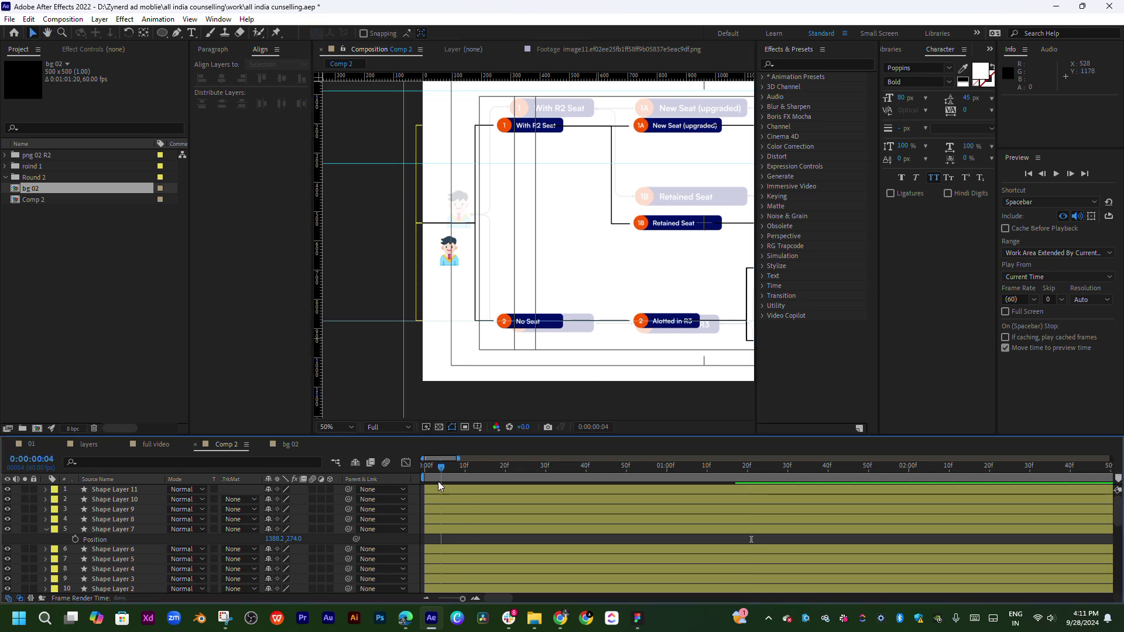
left_click(987, 502)
mouse_move(720, 309)
left_mouse_down()
mouse_move(544, 313)
mouse_move(662, 347)
left_mouse_up()
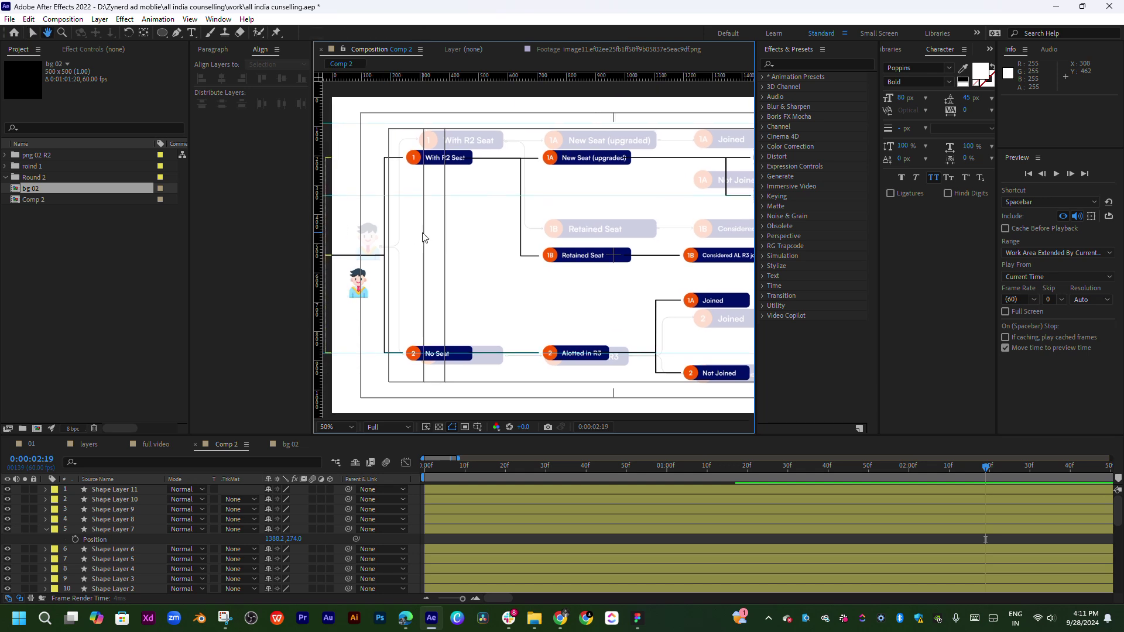
scroll(423, 236, "up", 3)
scroll(558, 243, "down", 1)
scroll(460, 256, "up", 3)
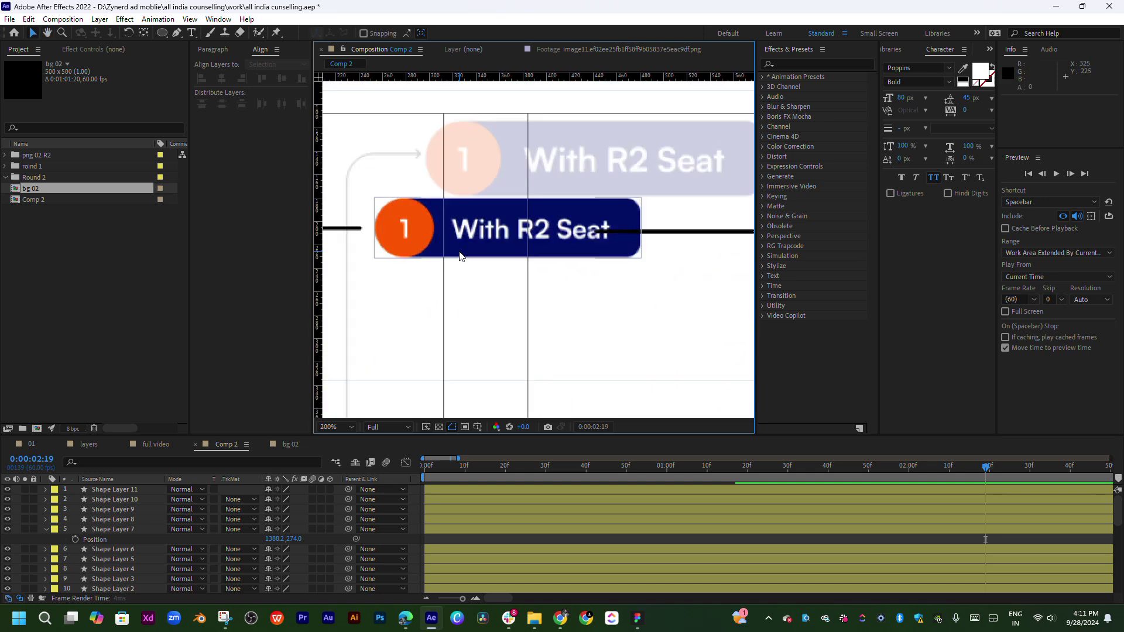
left_click_drag(459, 256, 644, 301)
mouse_move(65, 188)
left_mouse_down()
mouse_move(423, 471)
mouse_move(140, 488)
left_mouse_up()
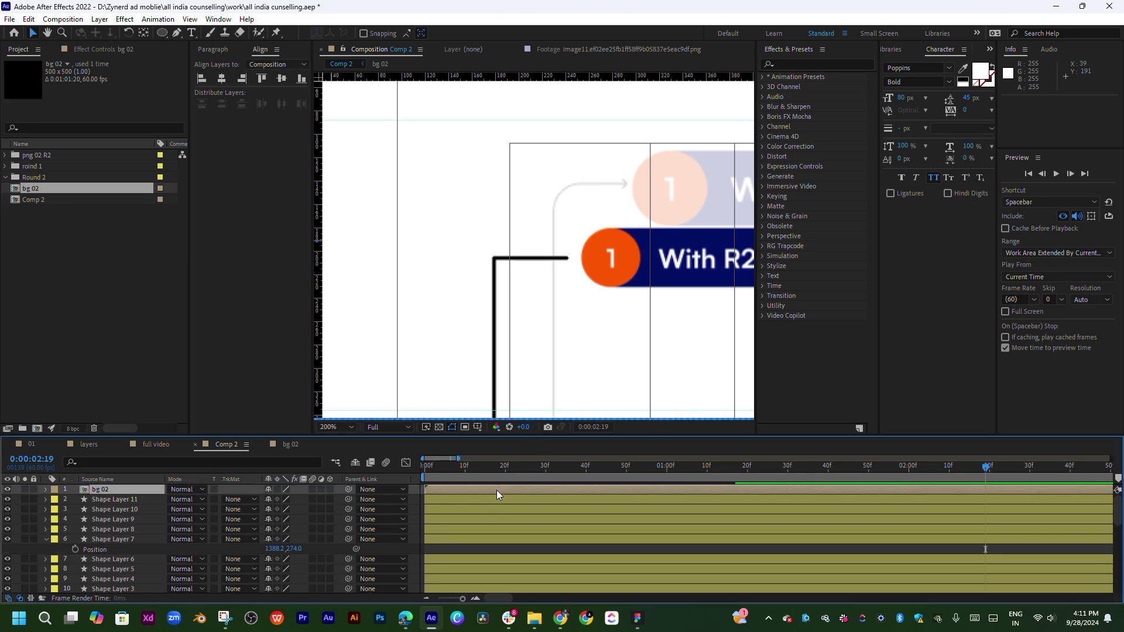
- Scrub back to 0:00:01:03 and drag the bg 02 icon toward the first badge
left_click_drag(461, 468, 679, 490)
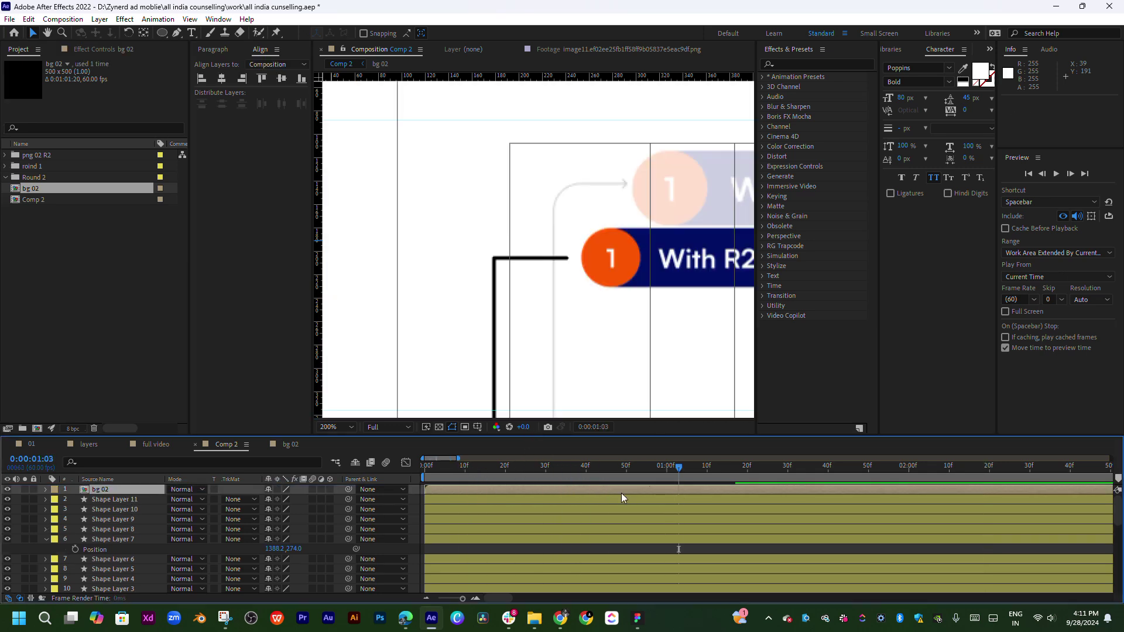
scroll(644, 481, "down", 3)
scroll(713, 358, "down", 2)
scroll(713, 358, "down", 1)
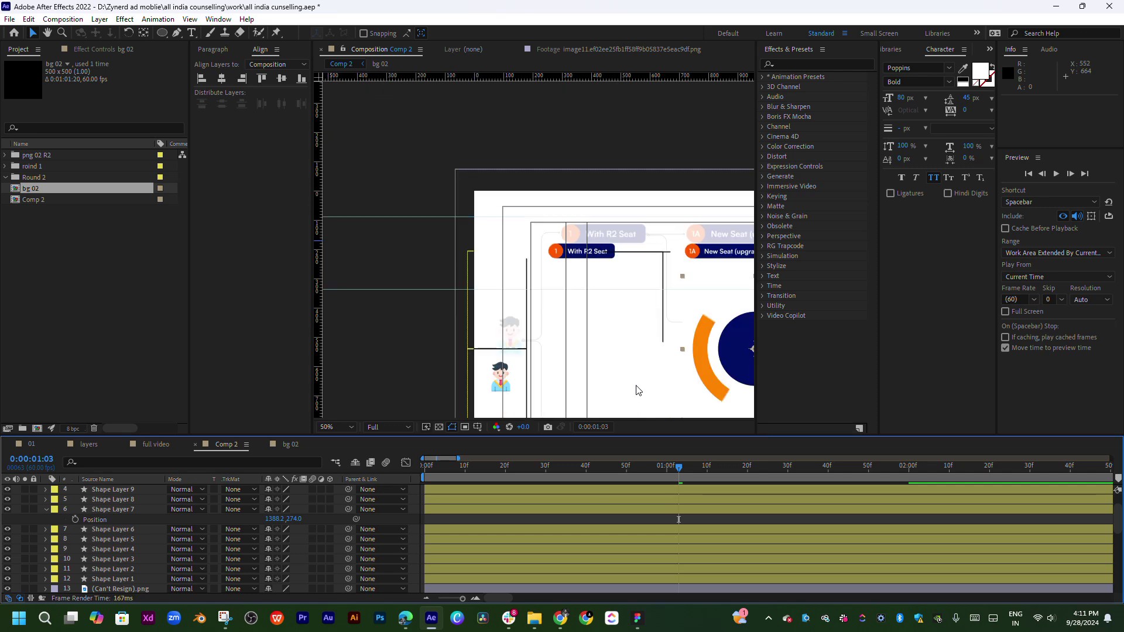
scroll(713, 358, "down", 1)
left_click_drag(713, 358, 507, 271)
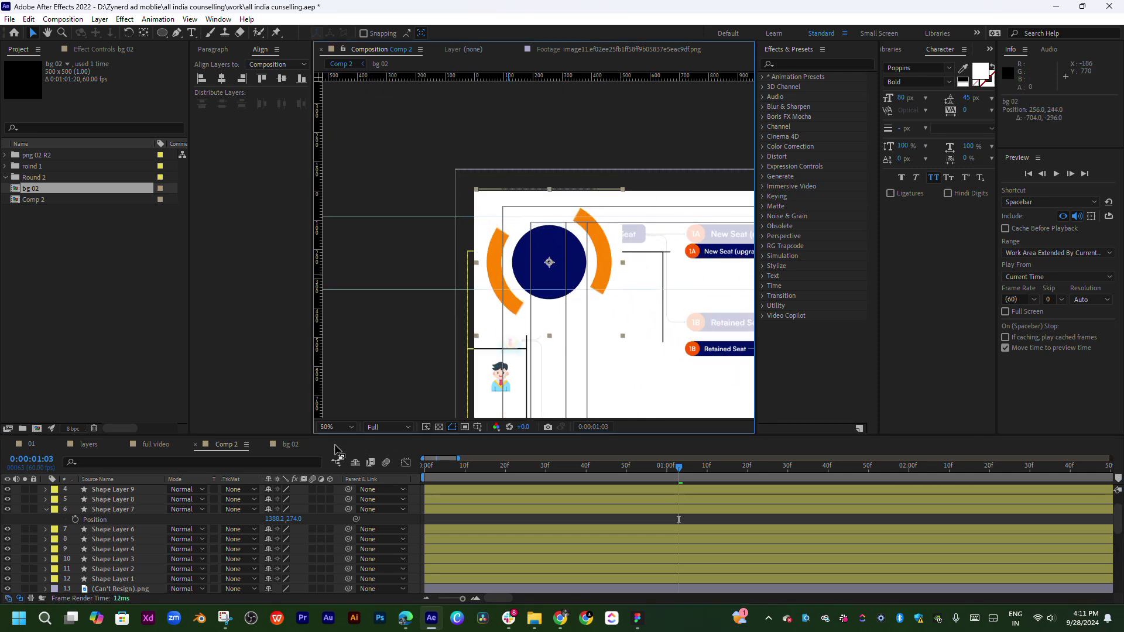
- Hide White Solid 7 inside bg 02 so only the circle icon shows
left_click(281, 445)
left_click(7, 529)
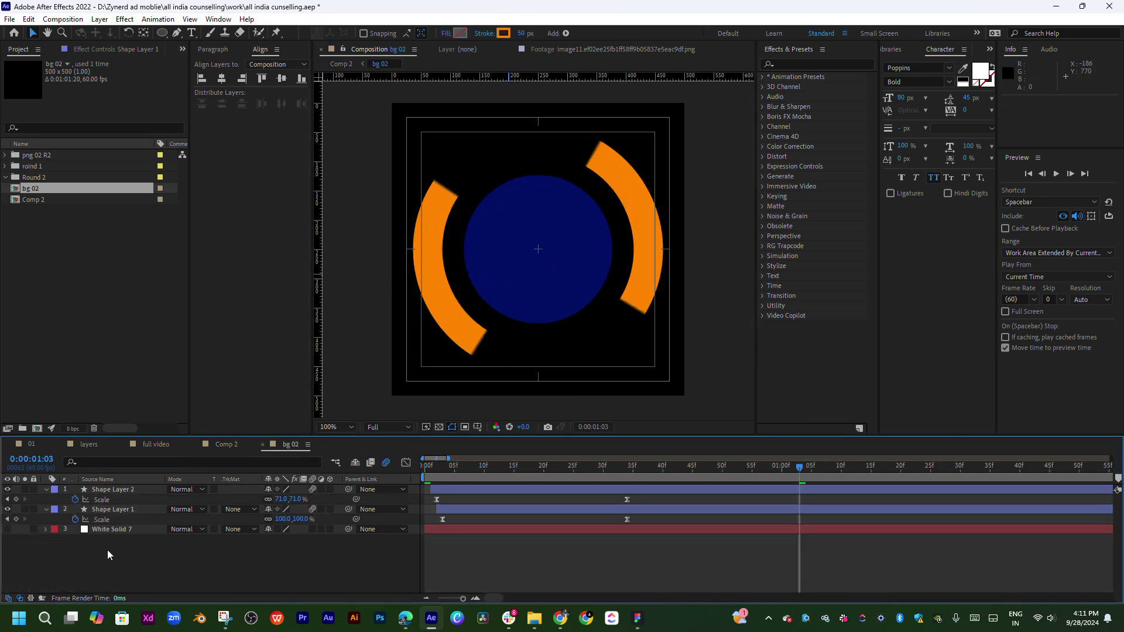
left_click(224, 444)
- Shrink the bg 02 icon to about 15% and place it on badge 1's line end
left_click_drag(580, 277, 559, 263)
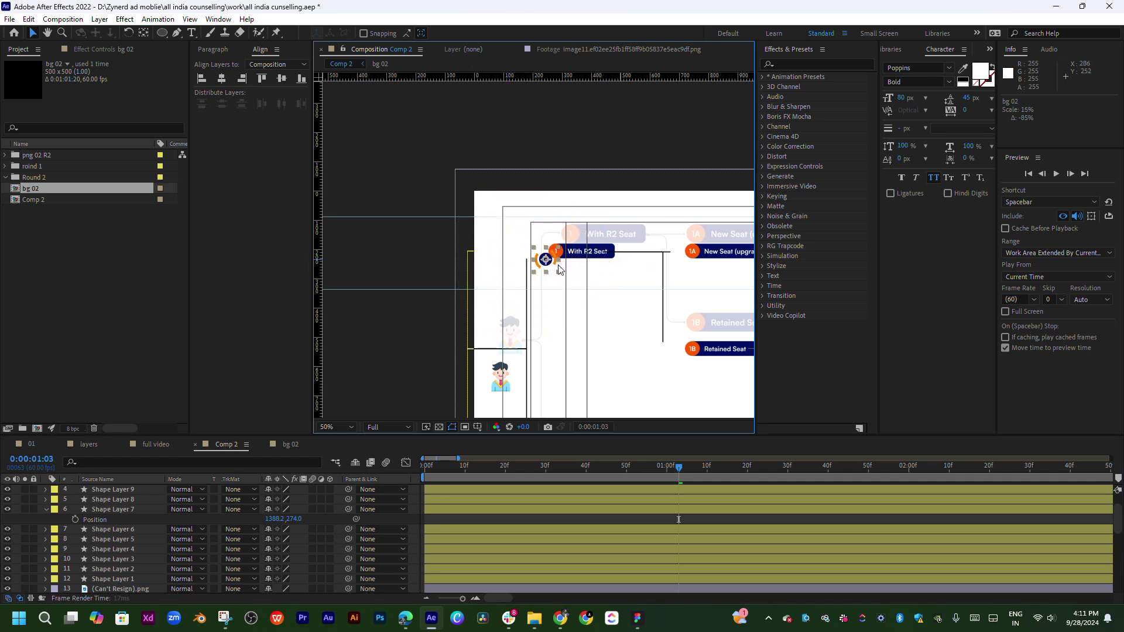
scroll(560, 270, "up", 4)
mouse_move(609, 318)
left_mouse_down()
mouse_move(592, 310)
mouse_move(568, 251)
mouse_move(537, 257)
left_mouse_up()
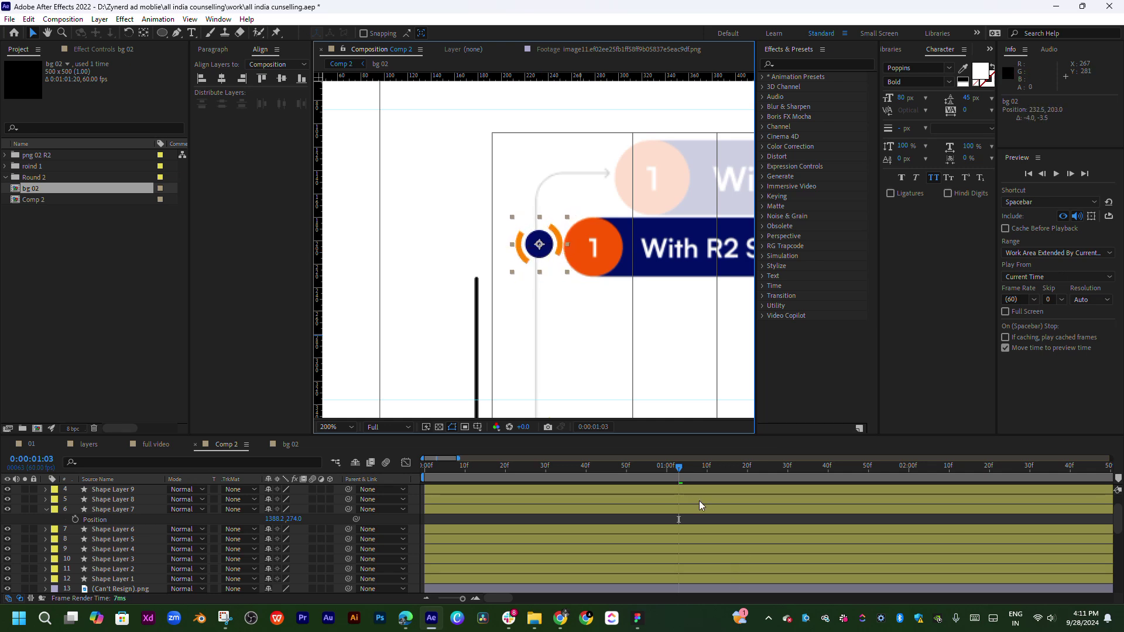
scroll(699, 501, "up", 3)
left_click(685, 487)
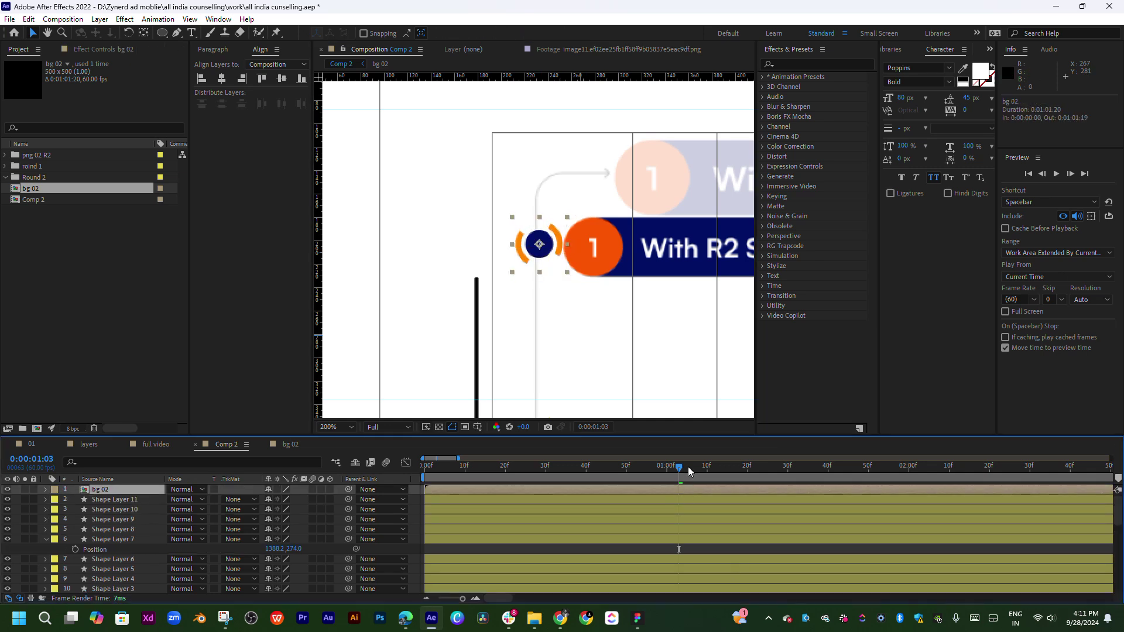
left_click_drag(685, 482, 904, 483)
key("period")
key("period")
key("period")
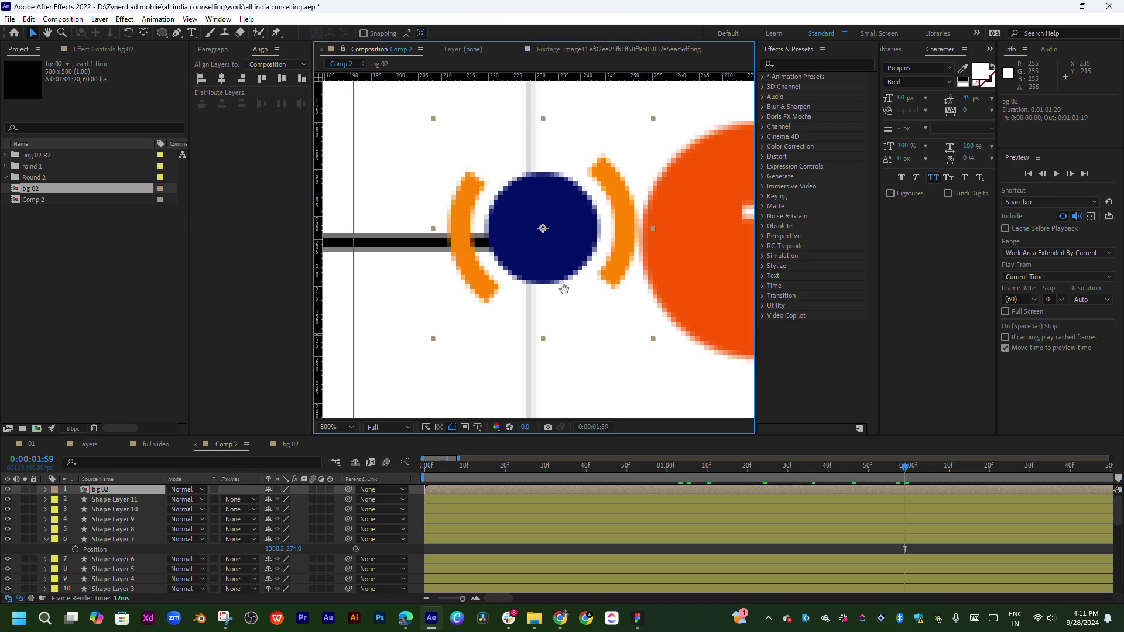
mouse_move(675, 260)
left_mouse_down()
mouse_move(630, 256)
mouse_move(636, 284)
mouse_move(604, 284)
mouse_move(611, 258)
mouse_move(592, 269)
left_mouse_up()
scroll(618, 284, "right", 2)
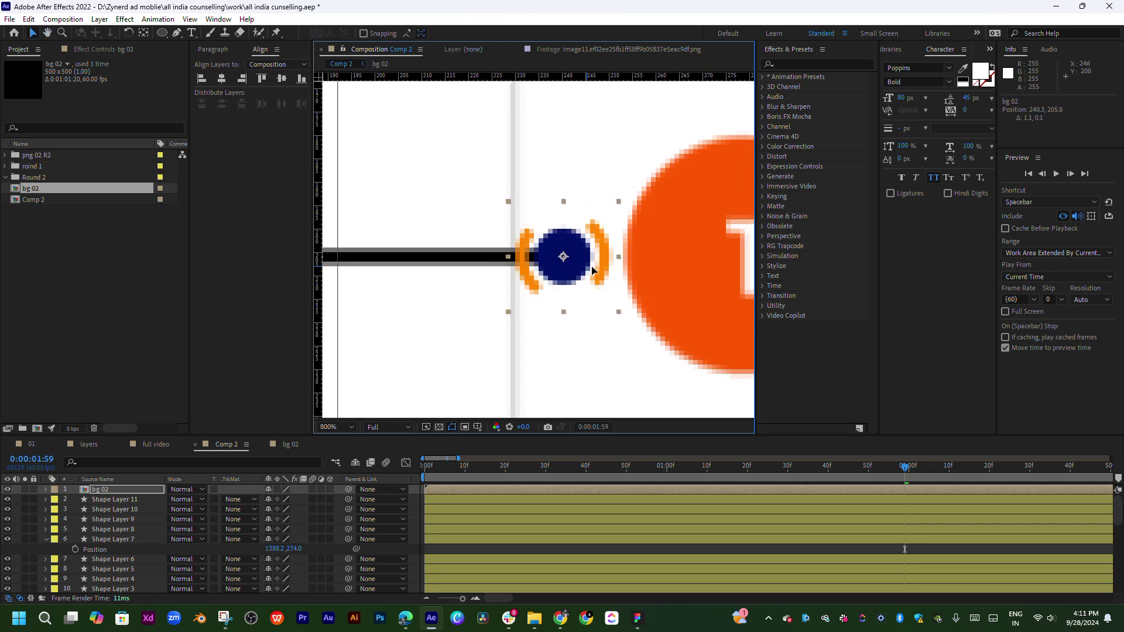
key("comma")
- Slide the bg 02 layer's In point to 0:00:01:09 and check the timing
left_click(592, 267)
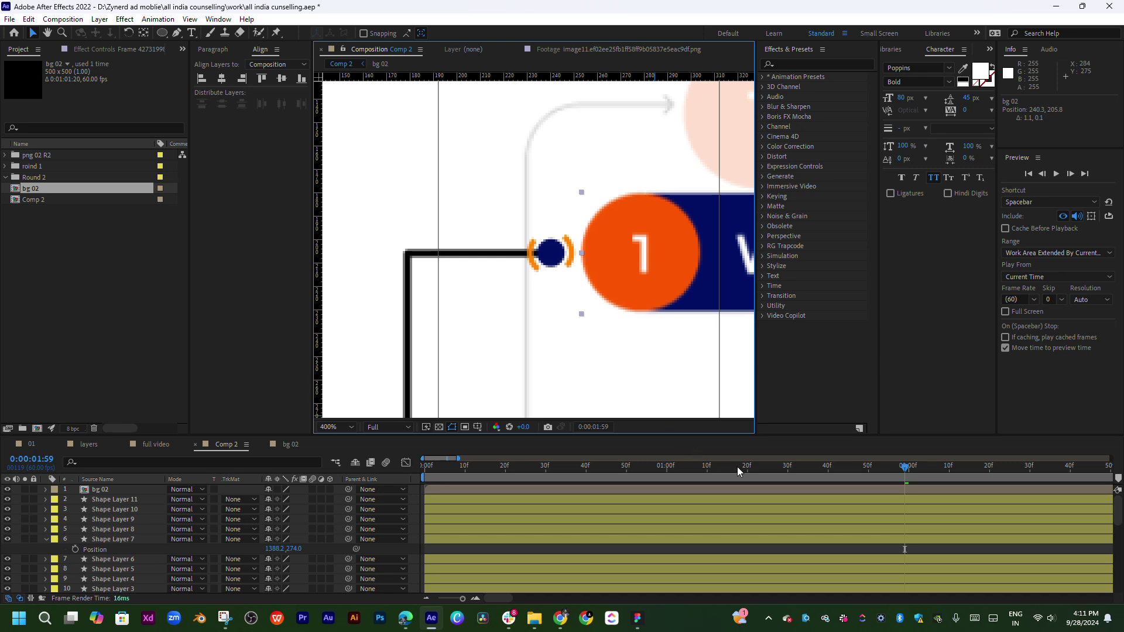
left_click_drag(736, 468, 744, 475)
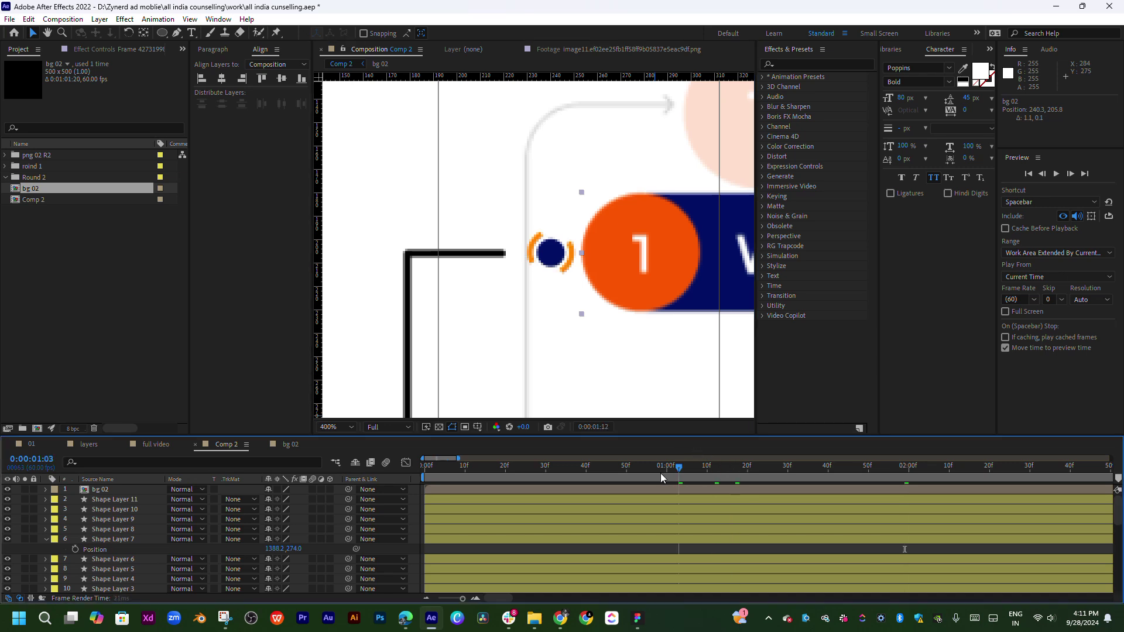
left_click(722, 487)
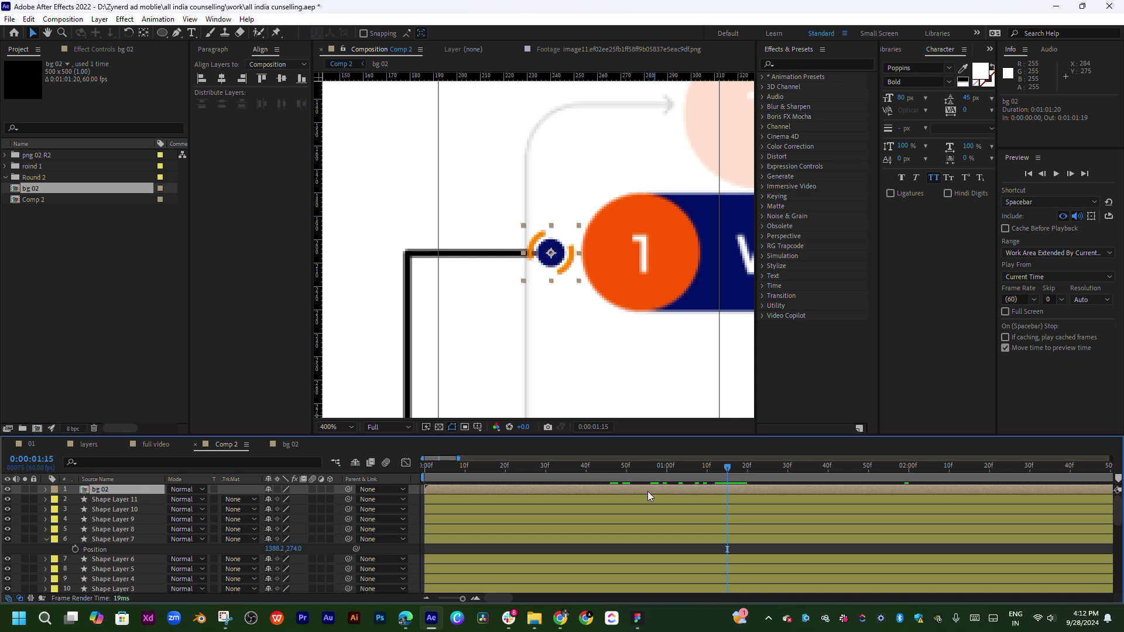
left_click_drag(647, 490, 897, 491)
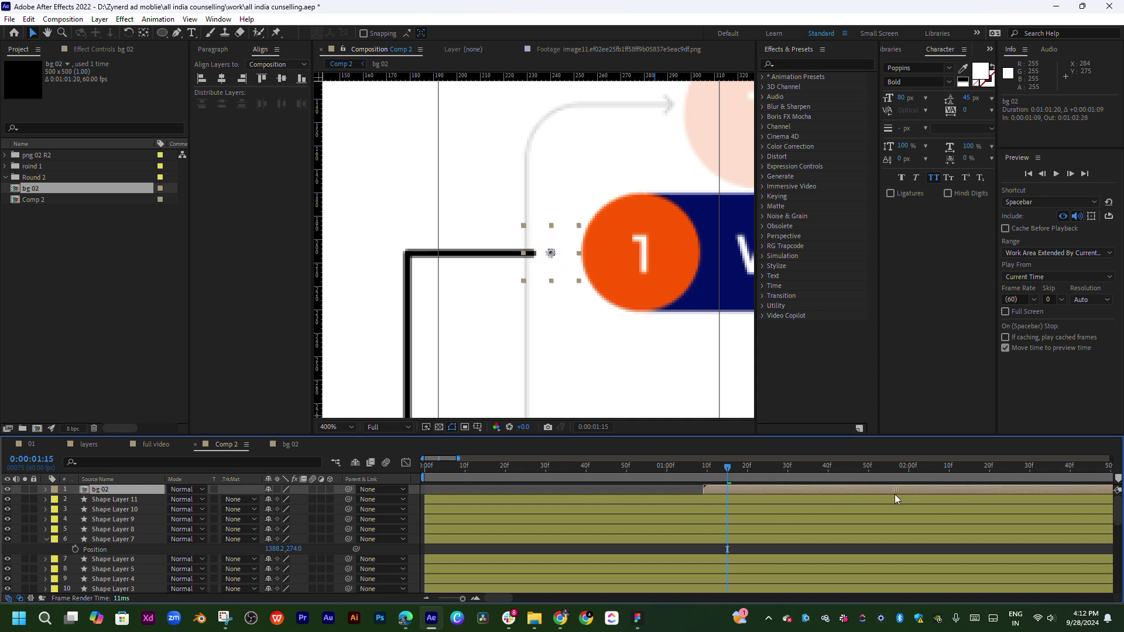
left_click_drag(723, 476, 731, 473)
left_click(731, 475)
left_click(730, 472)
key("space")
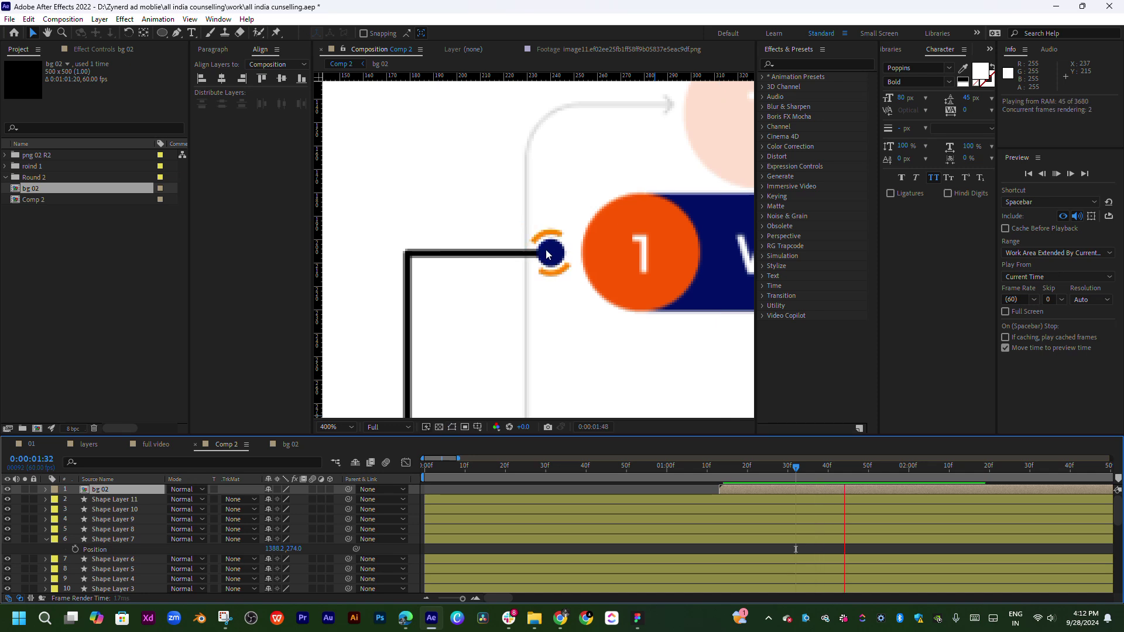
scroll(550, 258, "down", 2)
scroll(556, 254, "down", 2)
key("v")
left_click(553, 255)
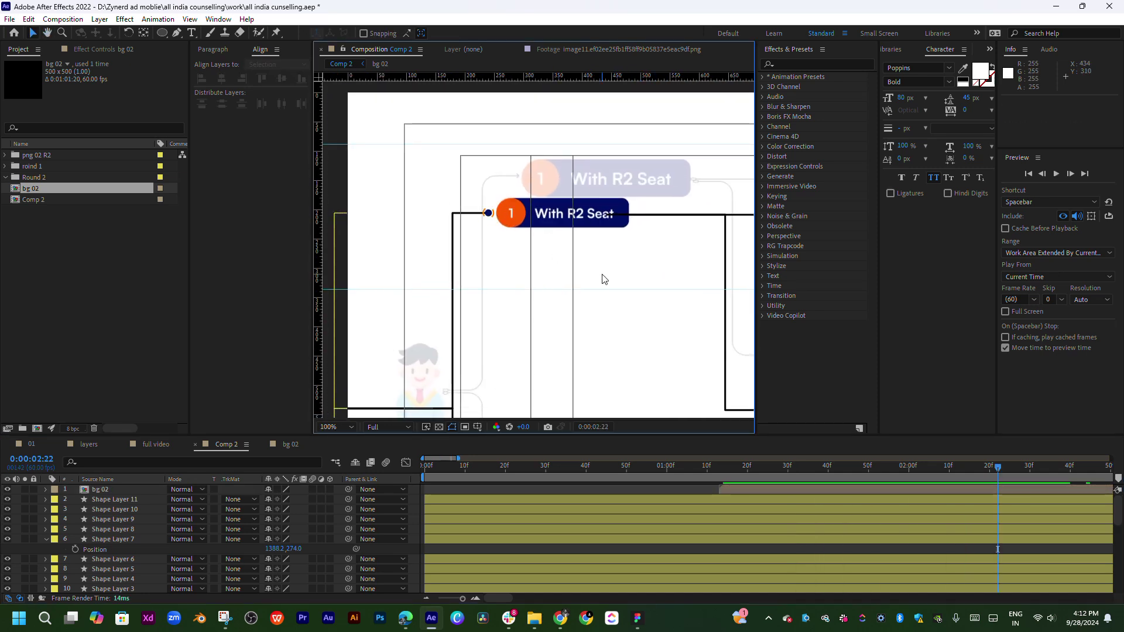
left_click_drag(550, 255, 552, 171)
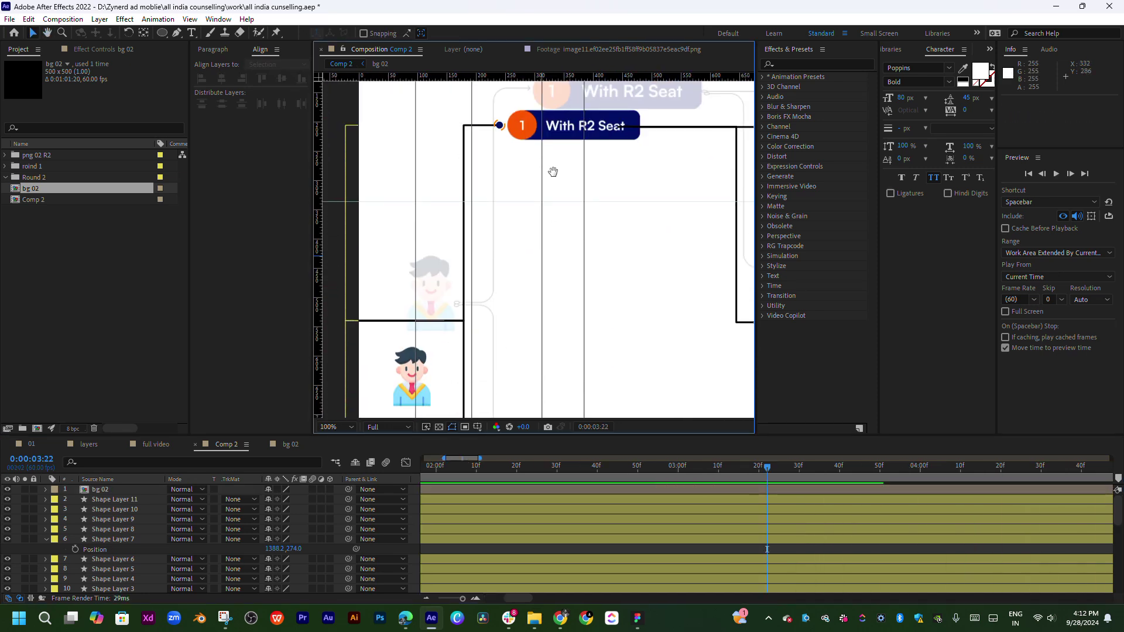
left_click_drag(572, 238, 574, 206)
key("v")
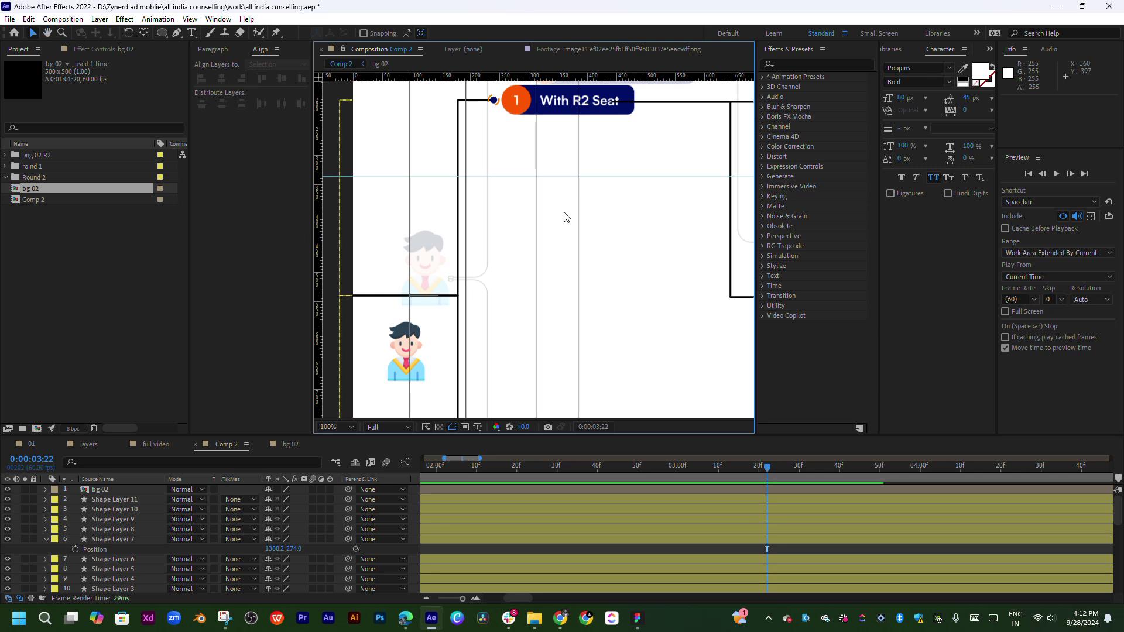
left_click_drag(577, 319, 582, 221)
left_click(467, 321)
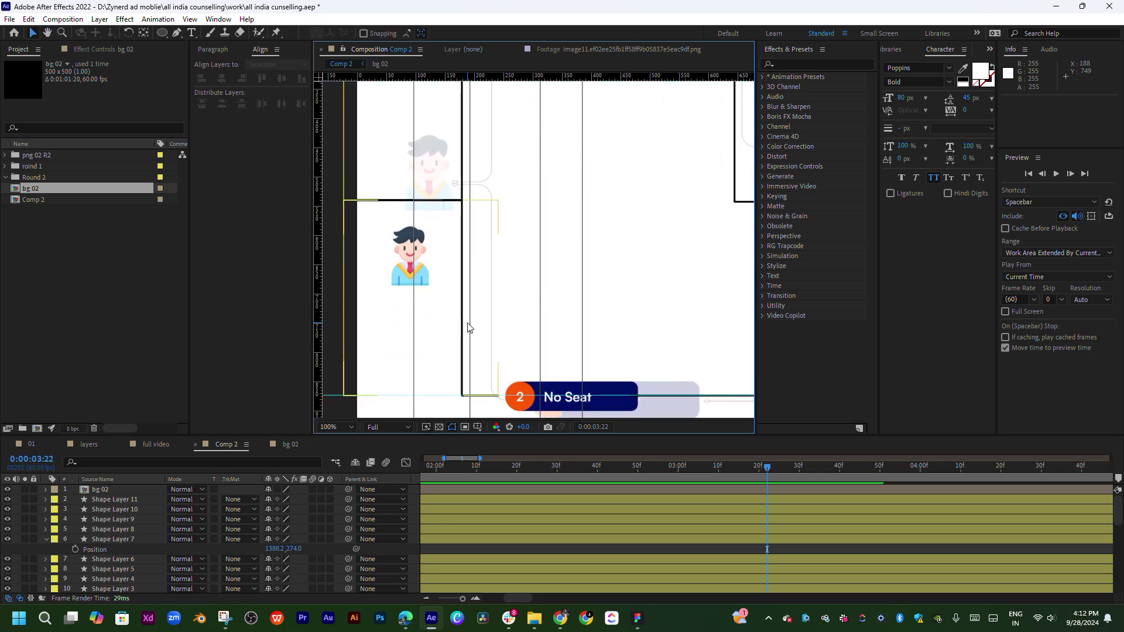
key("h")
left_click_drag(556, 355, 557, 376)
left_click(722, 487)
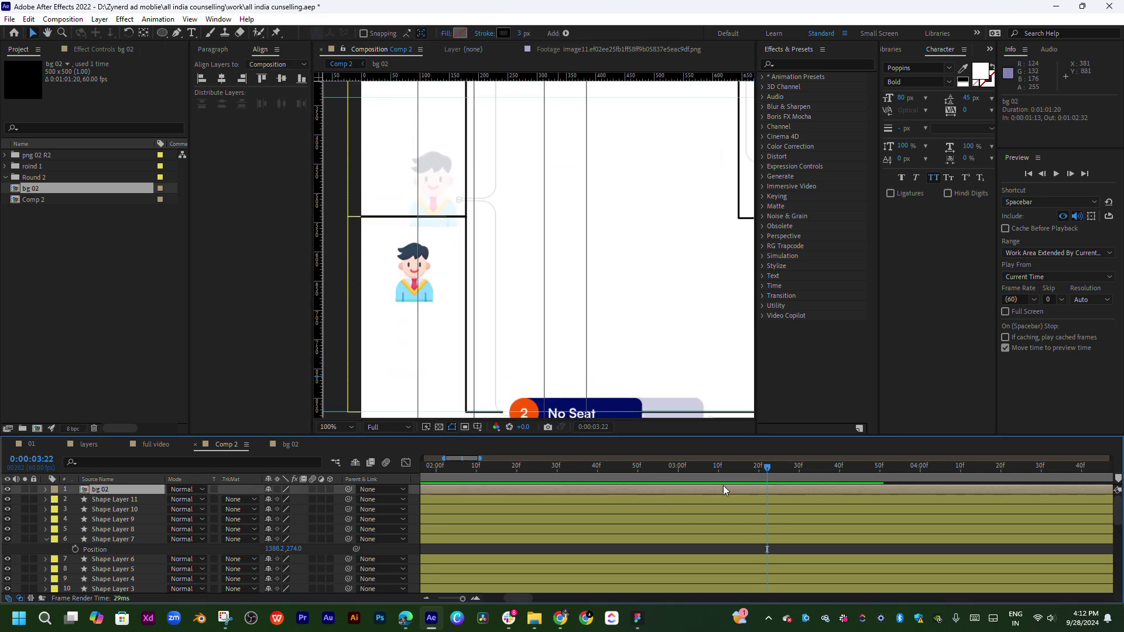
key("v")
scroll(540, 211, "down", 2)
left_click_drag(540, 211, 552, 205)
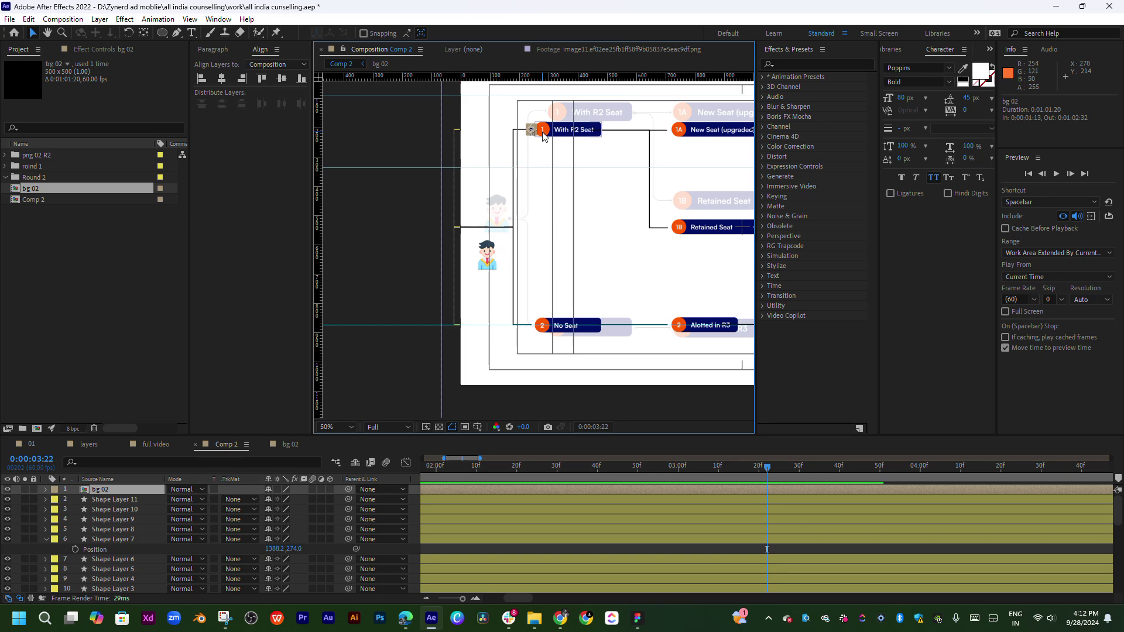
- Duplicate bg 02 and drag the copy onto the line corner beside '2 No Seat'
key("ctrl+d")
left_click_drag(531, 132, 540, 334)
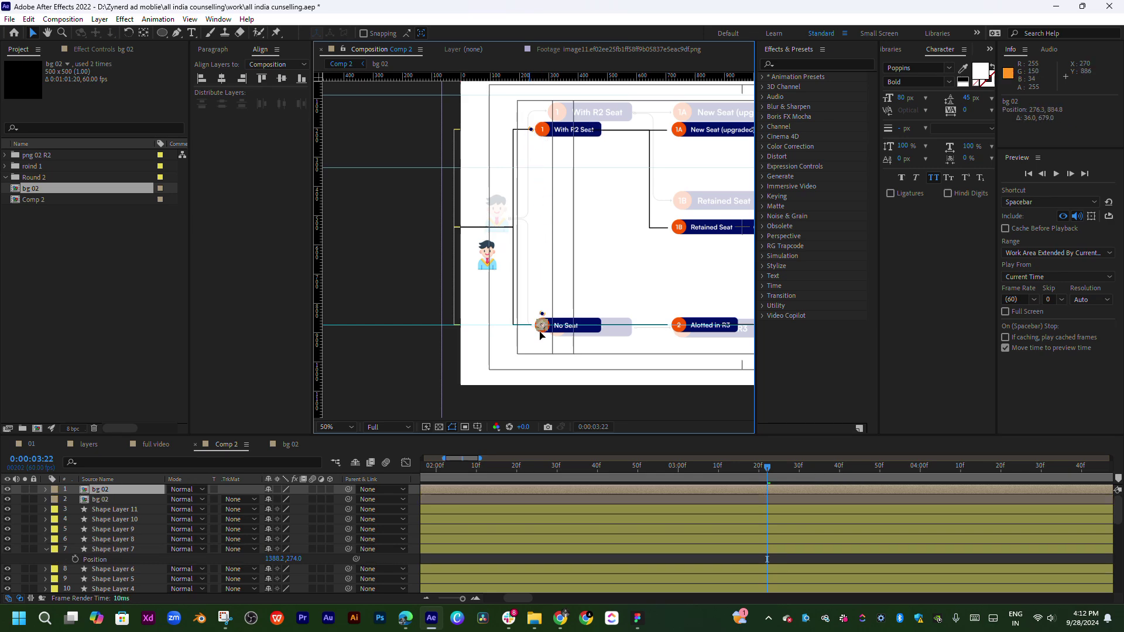
scroll(533, 333, "up", 4)
scroll(615, 141, "down", 2)
scroll(640, 296, "up", 3)
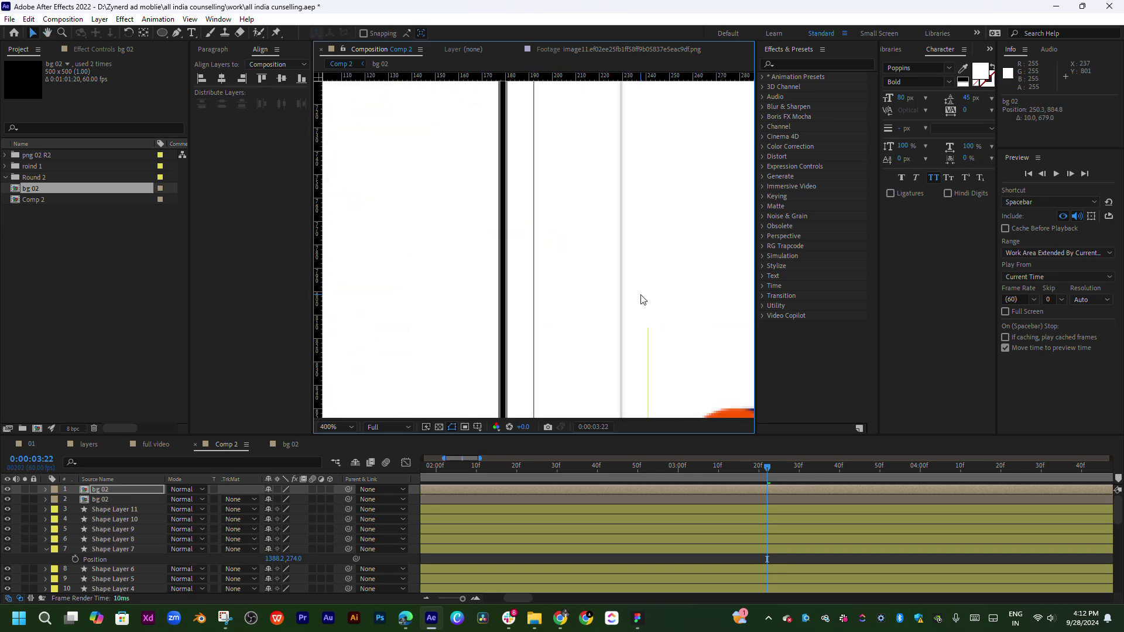
scroll(617, 323, "down", 2)
left_click_drag(647, 288, 647, 282)
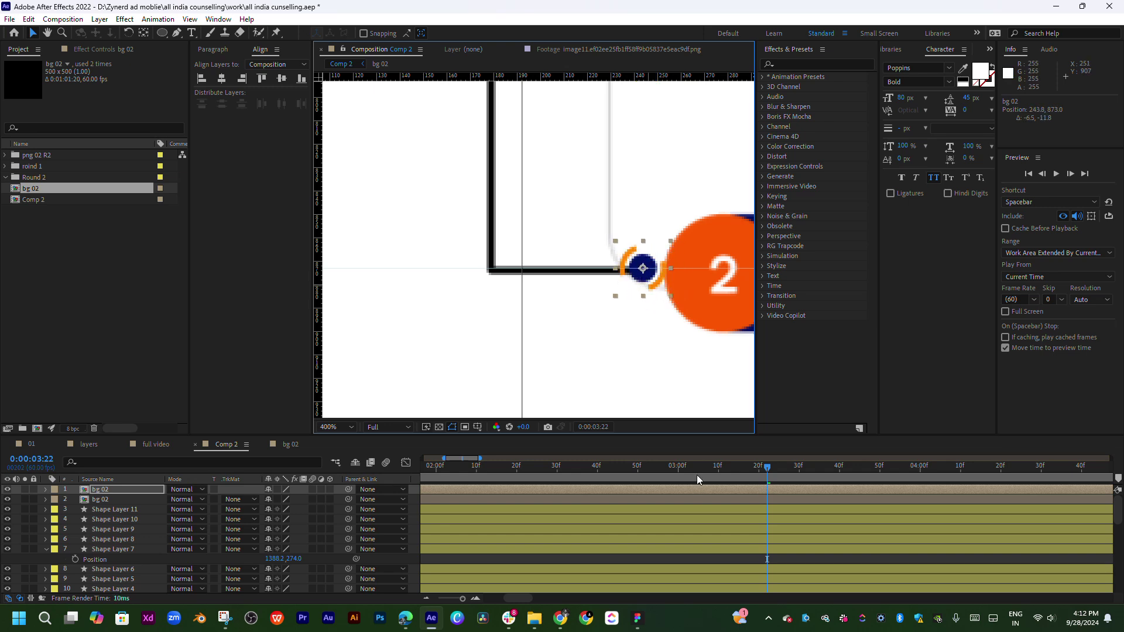
scroll(694, 477, "down", 2)
- Scrub back to the copy's animation start and preview the playback
left_click(484, 475)
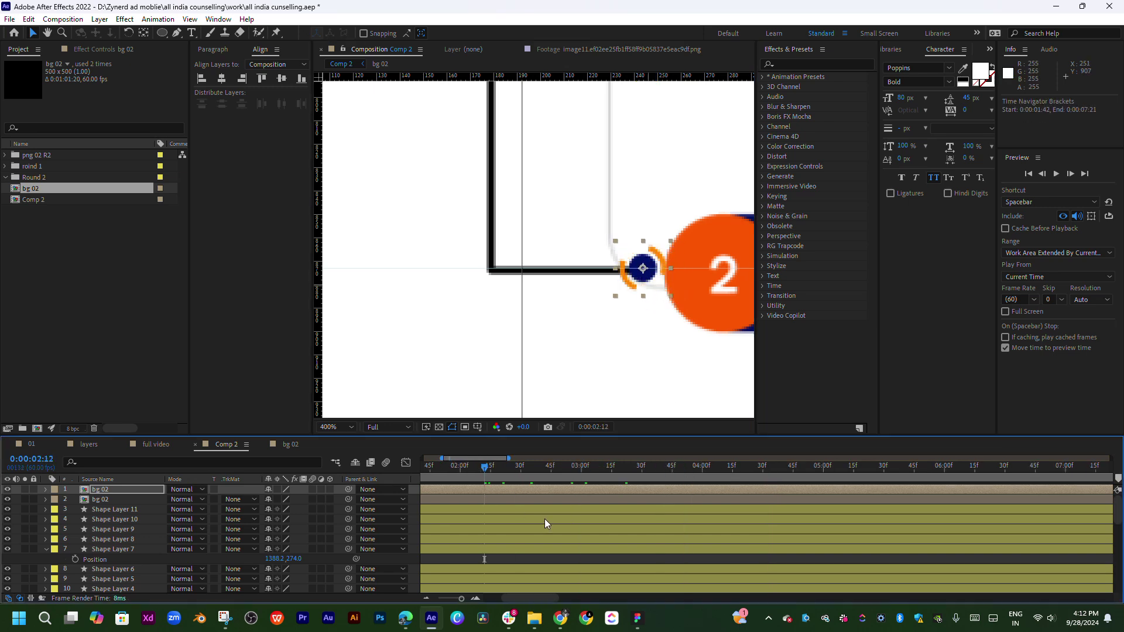
scroll(544, 518, "down", 5)
left_click_drag(462, 466, 460, 475)
key("space")
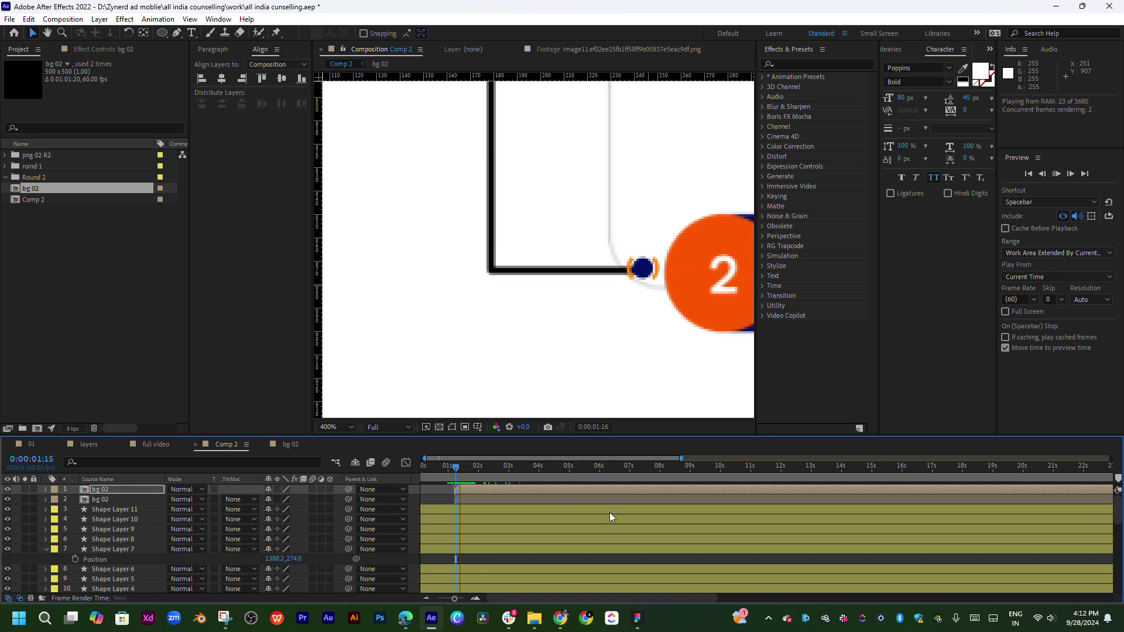
scroll(532, 353, "down", 2)
scroll(546, 340, "down", 2)
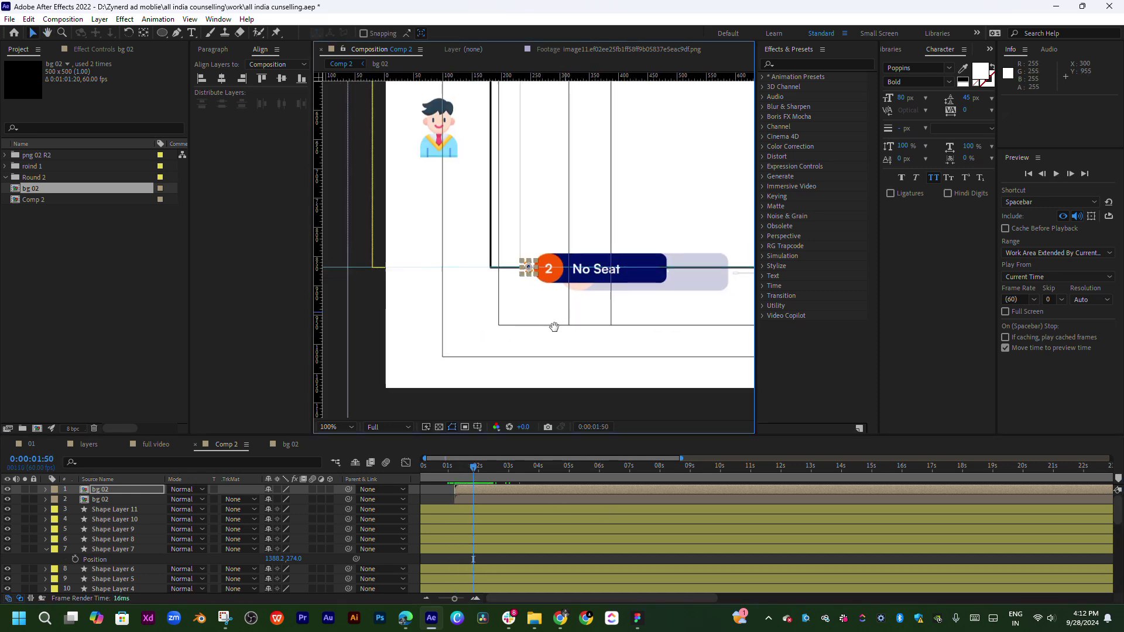
- Duplicate the bg 02 icon again and place the third copy at the 'Alotted in R3' badge
key("ctrl+d")
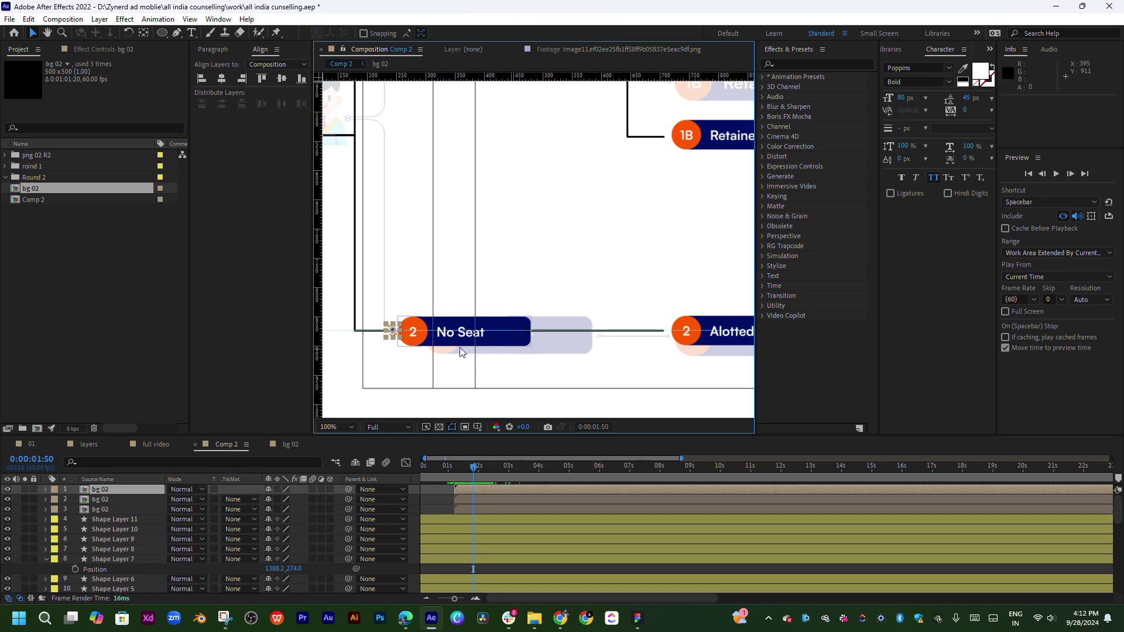
mouse_move(398, 335)
left_mouse_down()
mouse_move(659, 334)
mouse_move(582, 176)
left_mouse_up()
scroll(665, 334, "up", 1)
scroll(695, 264, "down", 1)
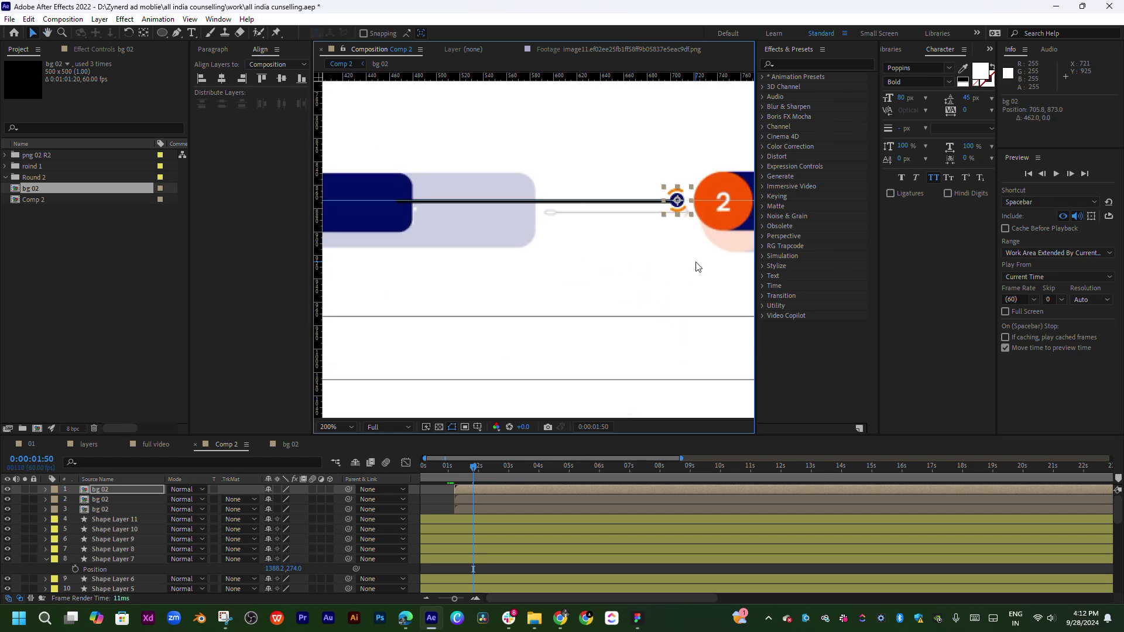
scroll(530, 328, "up", 1)
scroll(530, 328, "right", 3)
scroll(538, 289, "up", 2)
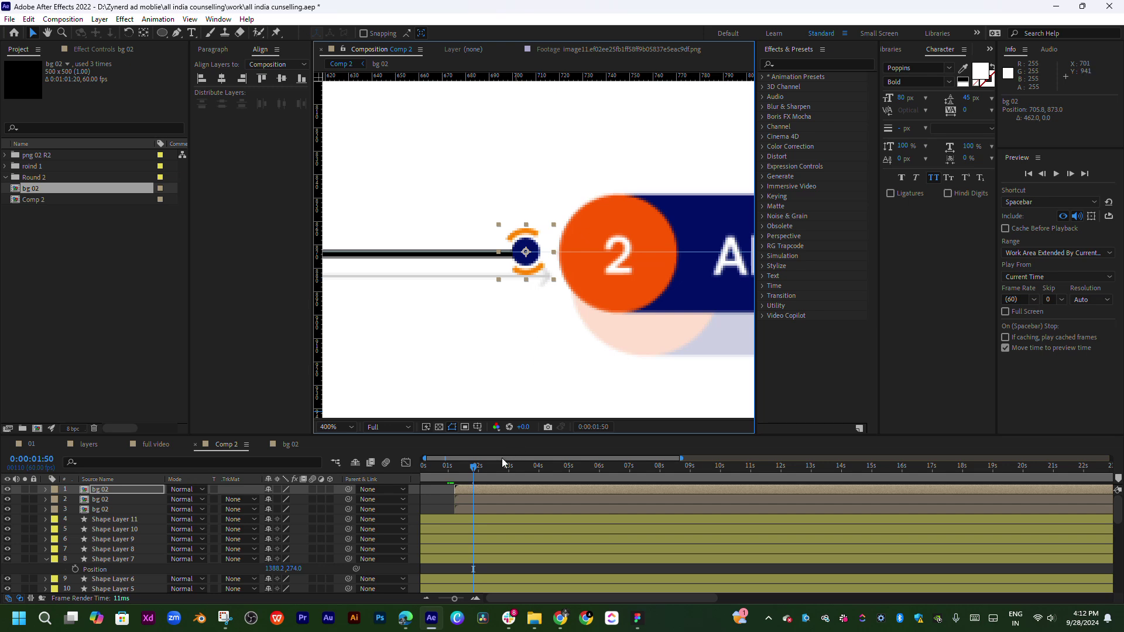
- Retime the first circle icon to start at 0:00:01:12 as the line reaches the badge, then preview
left_click_drag(480, 472, 445, 476)
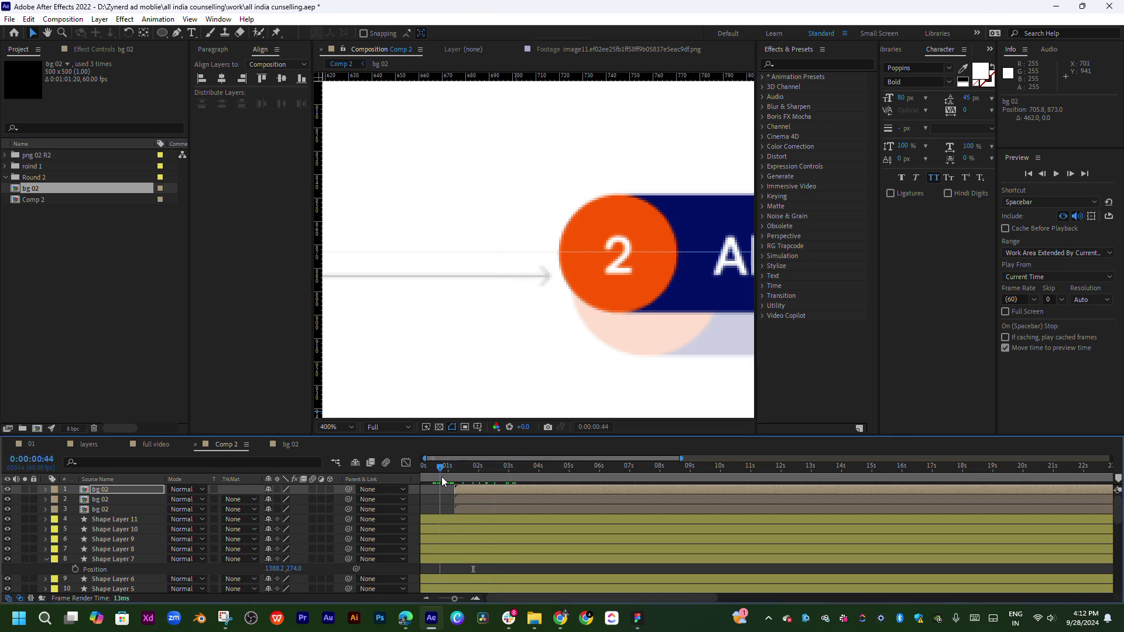
scroll(527, 513, "up", 3)
scroll(582, 513, "up", 2)
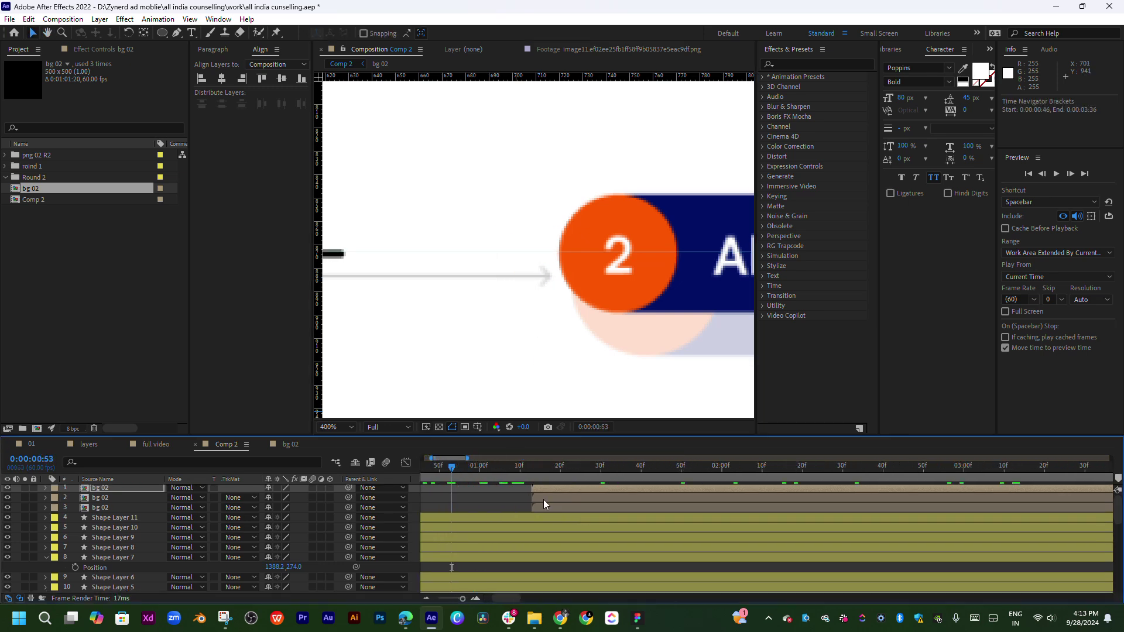
left_click(512, 471)
left_click_drag(515, 473, 523, 472)
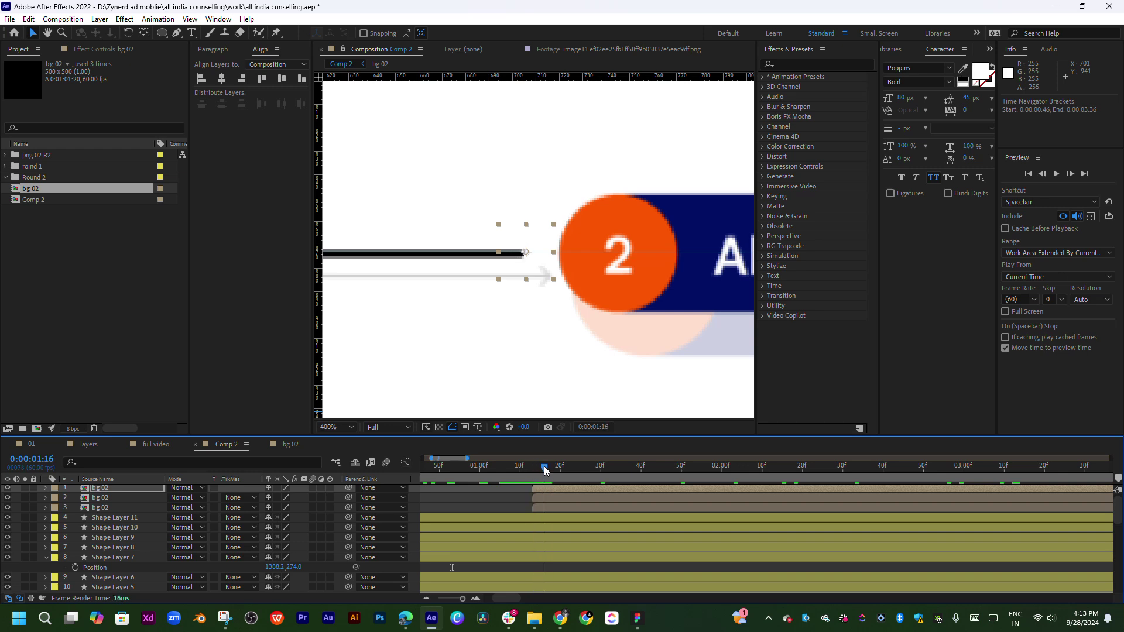
left_click_drag(566, 493, 561, 493)
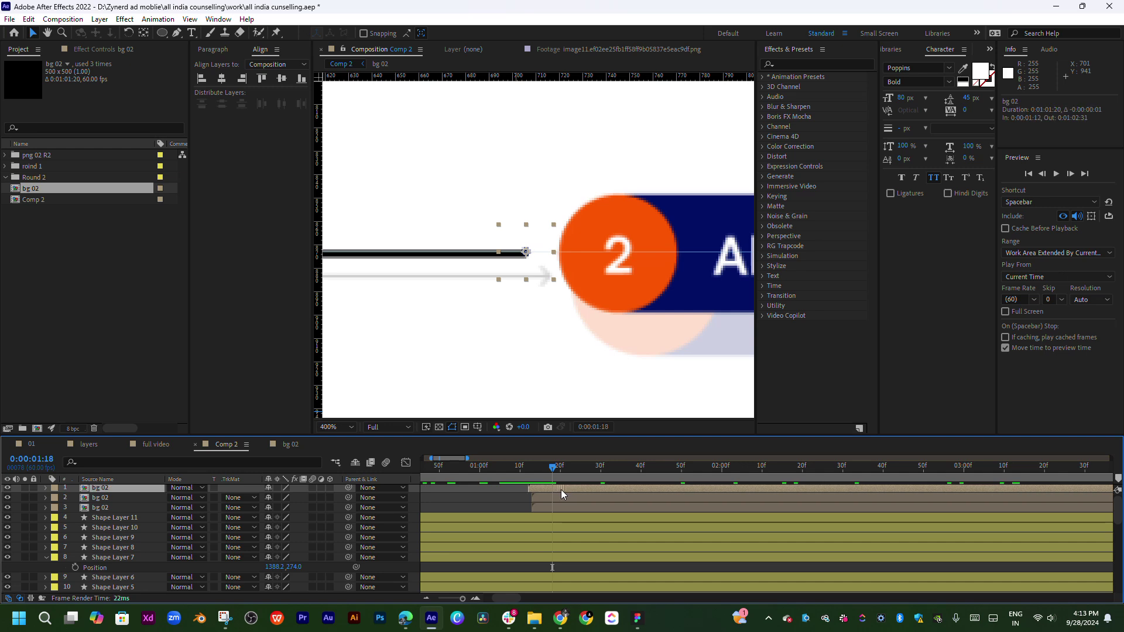
key("space")
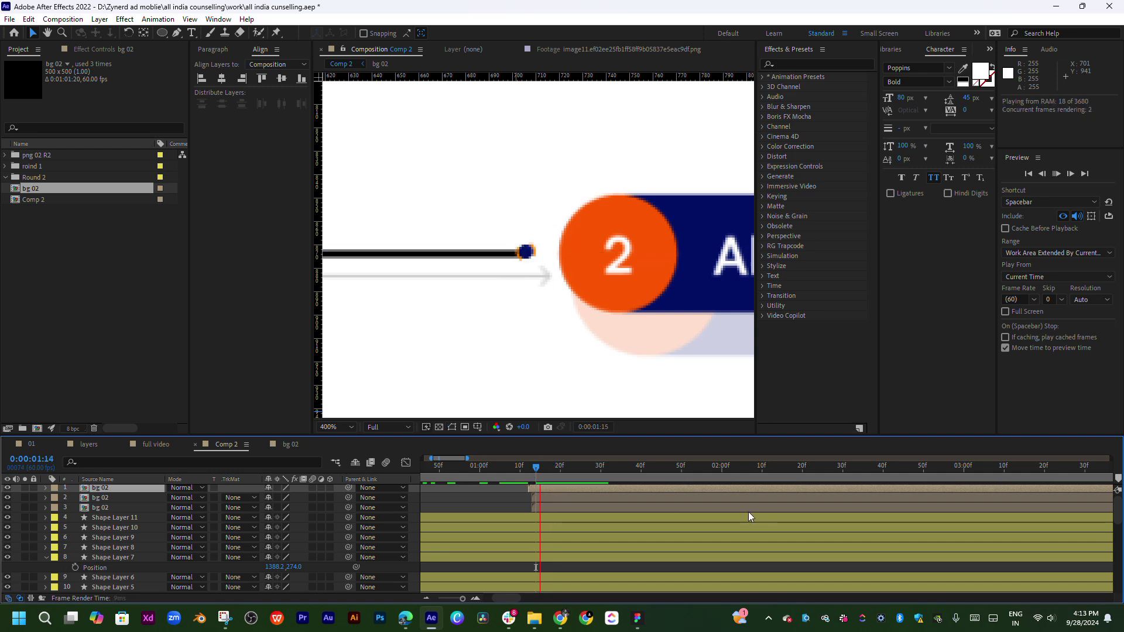
scroll(648, 279, "down", 1)
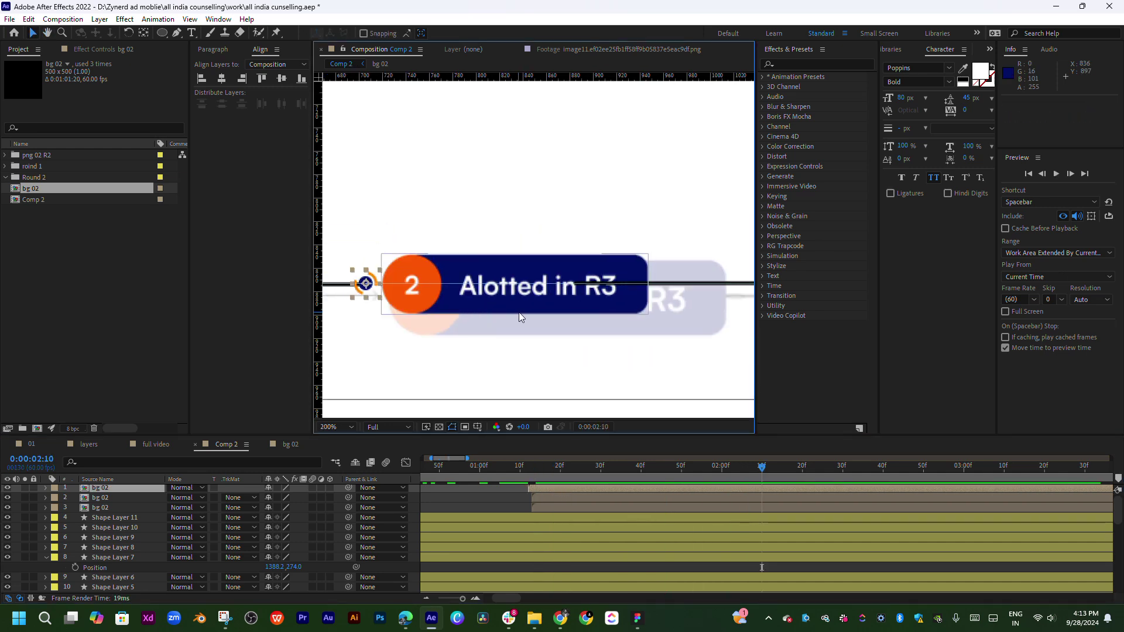
- Place a fourth bg 02 copy on the junction of the 'Alotted in R3' connector and vertical bracket
key("ctrl+d")
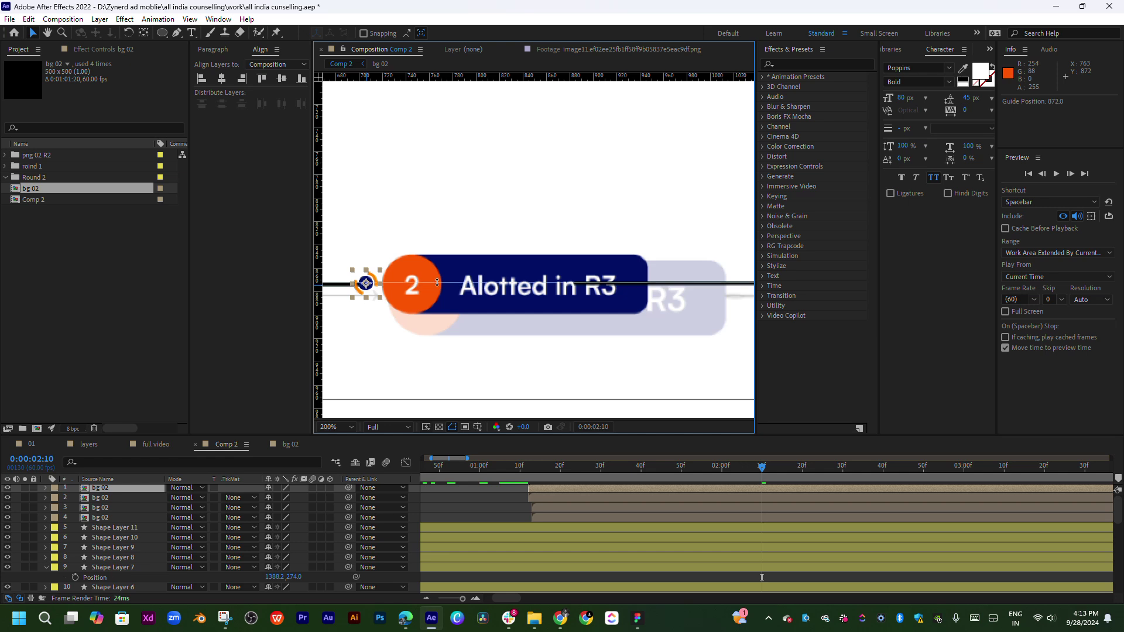
mouse_move(428, 286)
left_mouse_down()
mouse_move(689, 283)
mouse_move(417, 310)
left_mouse_up()
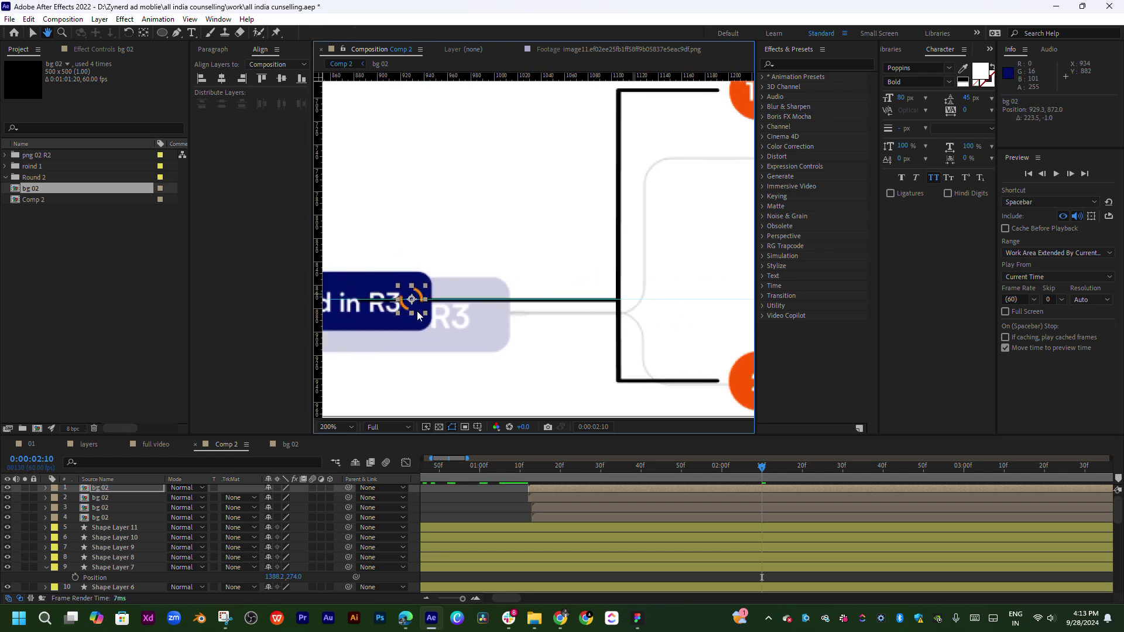
key("ctrl+z")
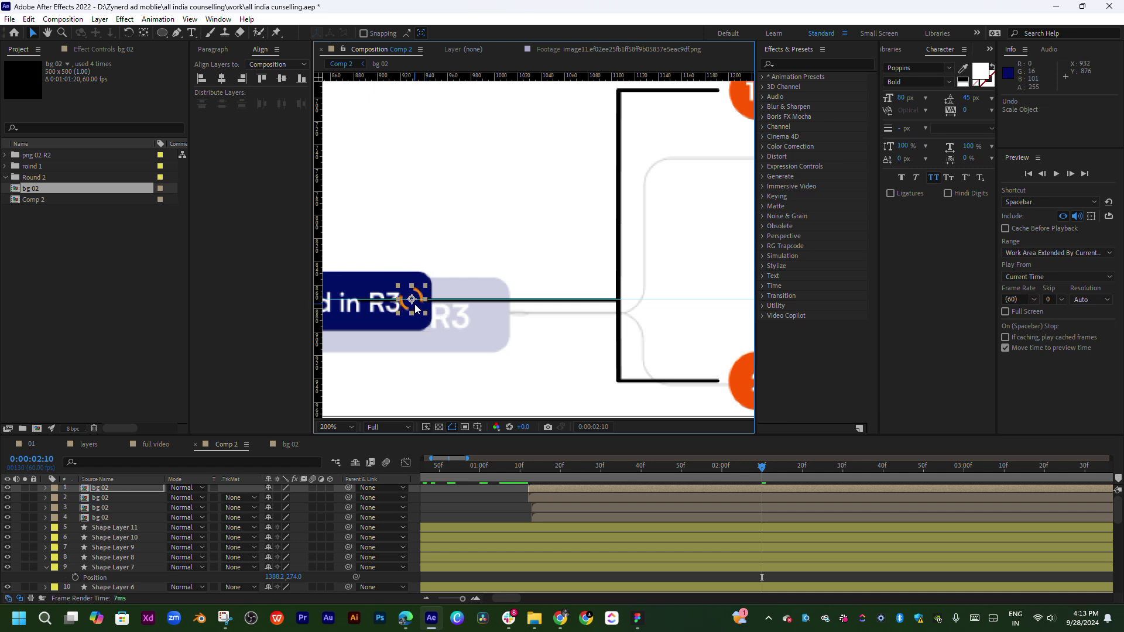
left_click_drag(415, 304, 627, 309)
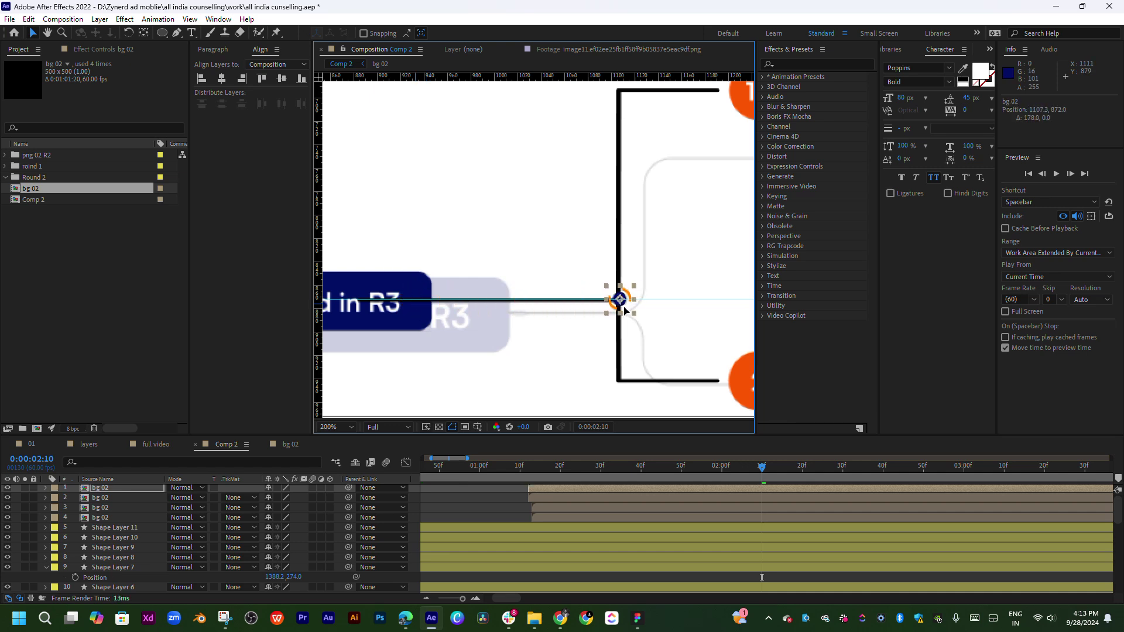
scroll(623, 313, "up", 1)
scroll(622, 311, "up", 1)
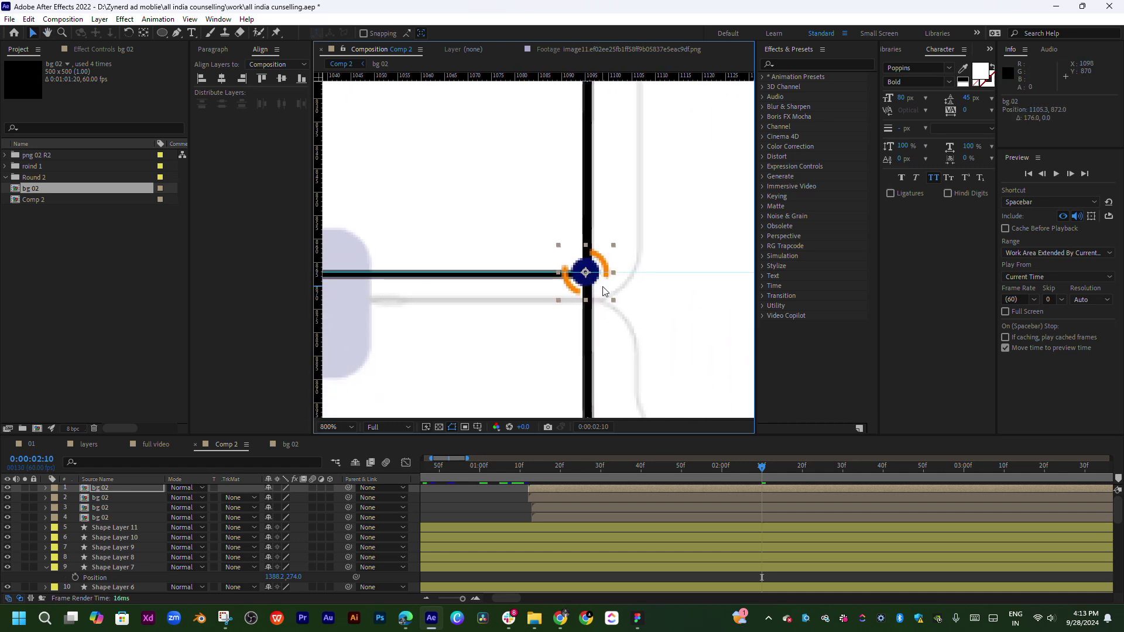
scroll(644, 308, "up", 1)
left_click_drag(647, 310, 650, 311)
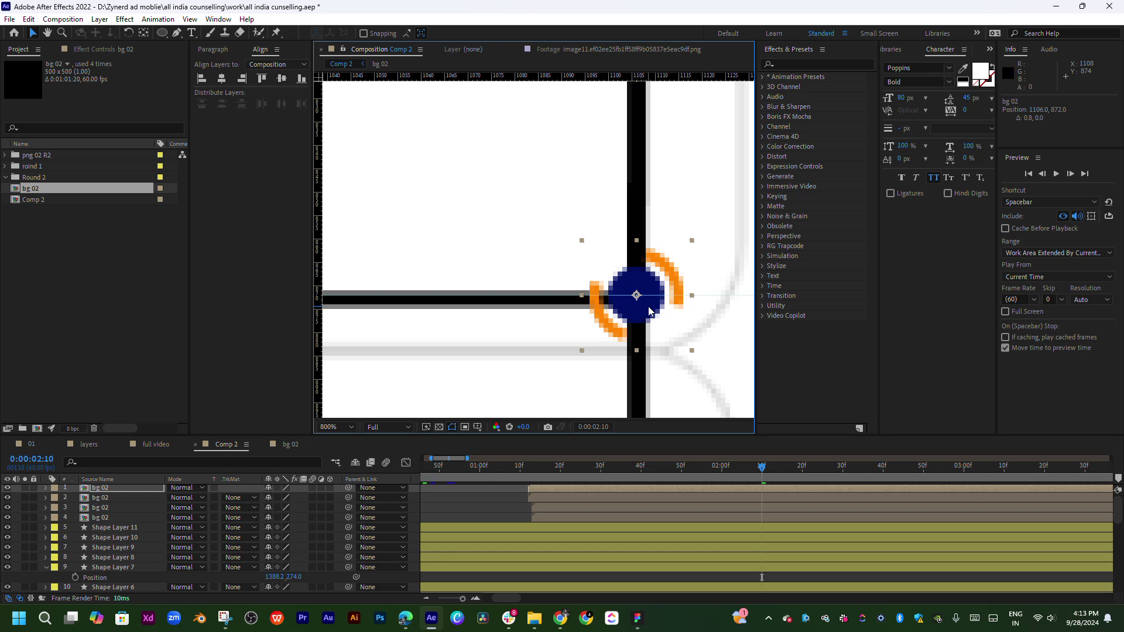
left_click_drag(517, 468, 544, 468)
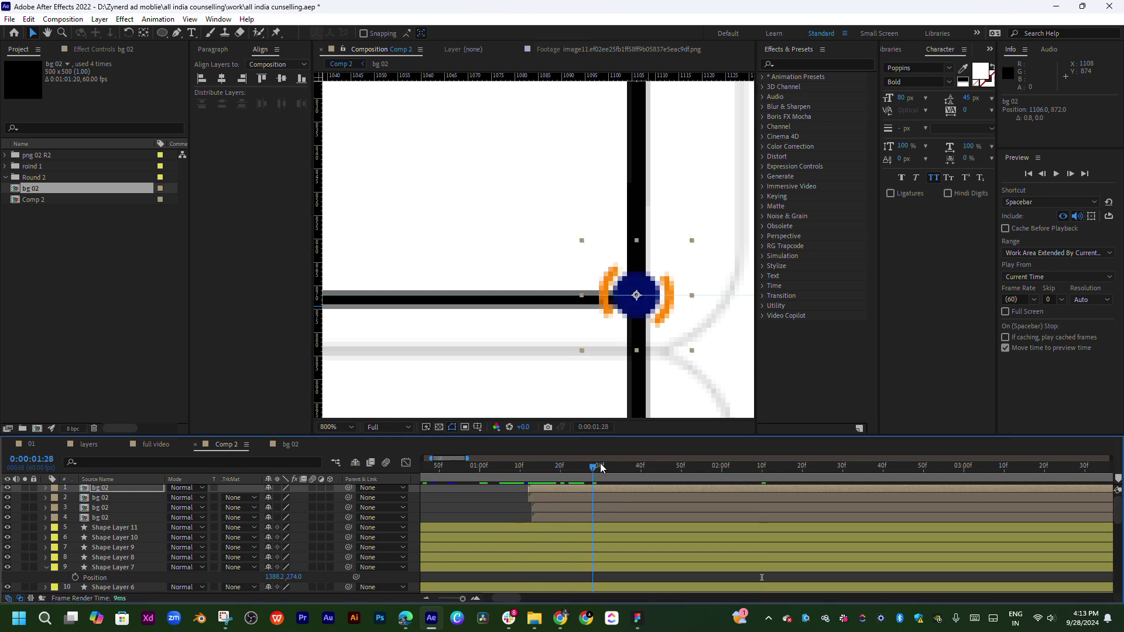
left_click(463, 466)
scroll(593, 335, "down", 3)
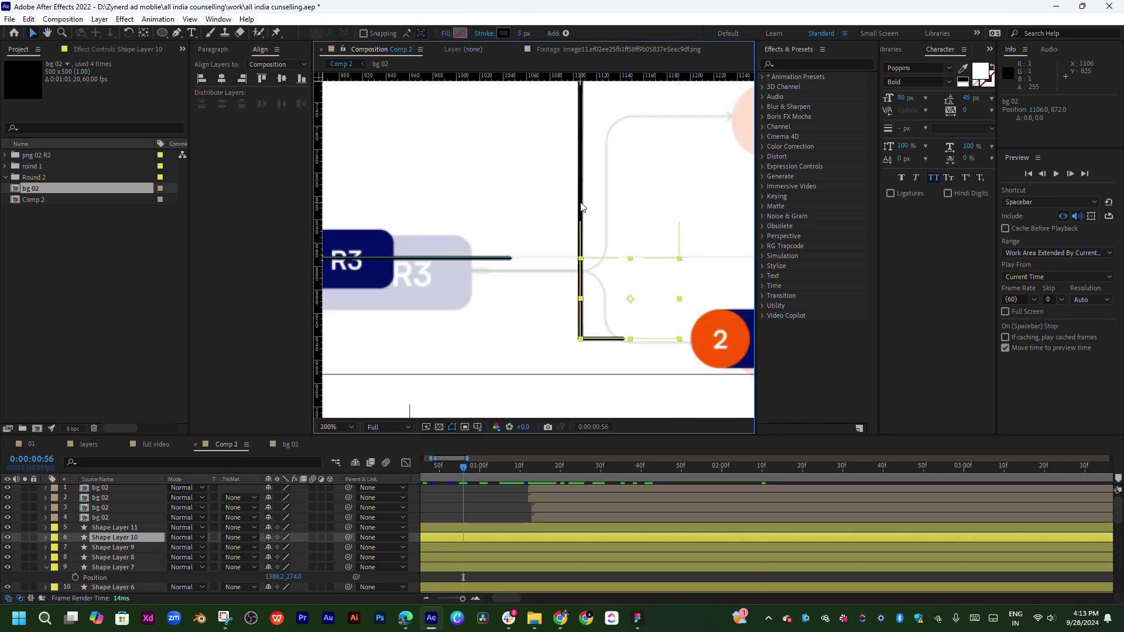
- Delay Shape Layers 10 and 11 to start at 0:00:01:13 and preview the bracket lines drawing
left_click_drag(630, 333, 593, 309)
left_click_drag(508, 531, 790, 535)
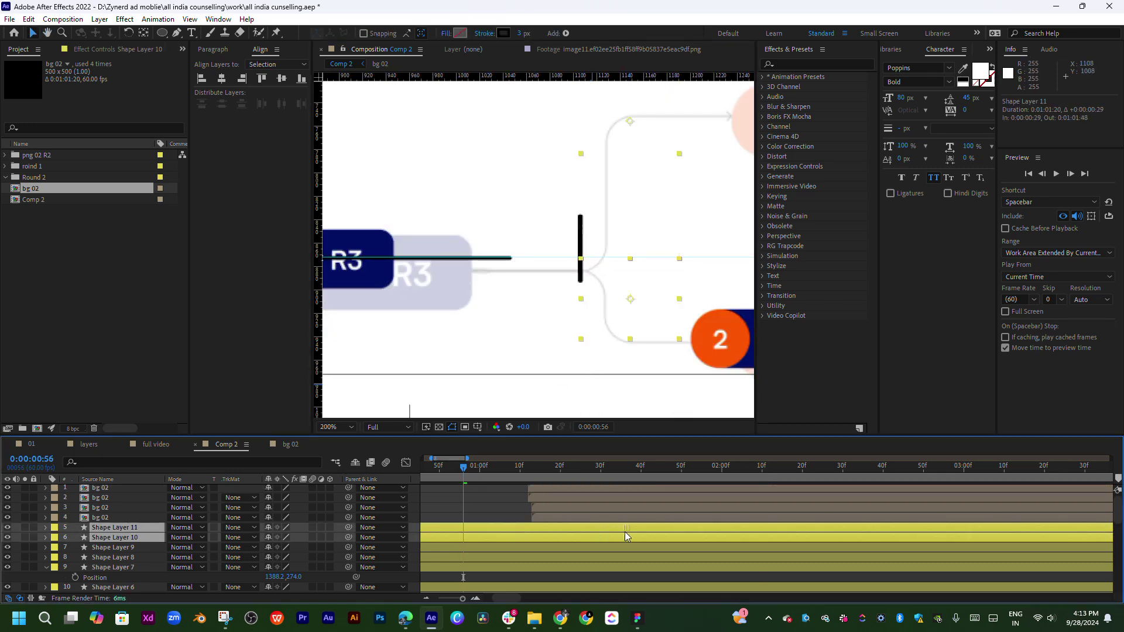
left_click_drag(510, 466, 659, 472)
left_click(536, 467)
key("space")
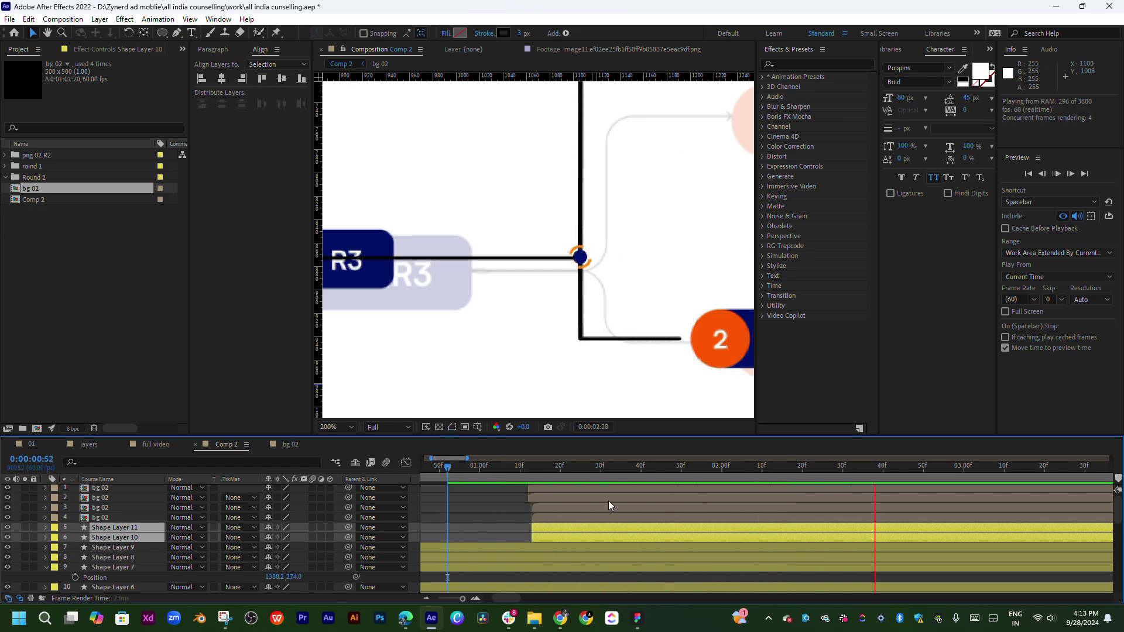
key("space")
left_click_drag(703, 333, 632, 333)
- Duplicate bg 02 and align the fifth circle copy on the lower bracket end beside the orange 2 badge
left_click(682, 498)
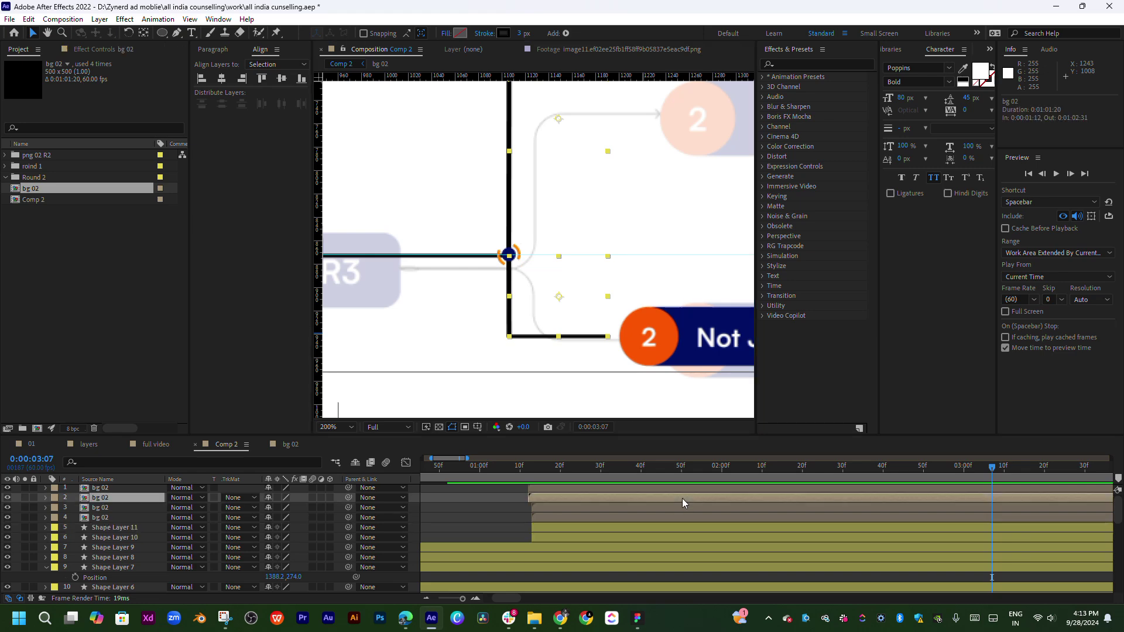
left_click(578, 489)
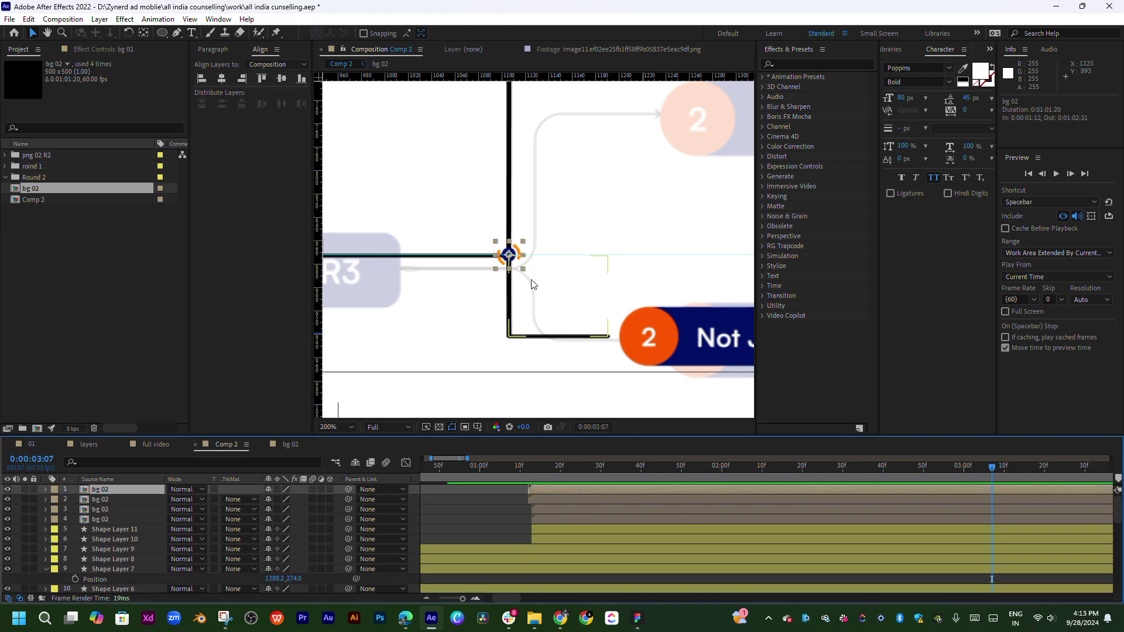
key("ctrl+d")
mouse_move(516, 264)
left_mouse_down()
mouse_move(615, 346)
mouse_move(494, 140)
left_mouse_up()
key("period")
key("period")
key("period")
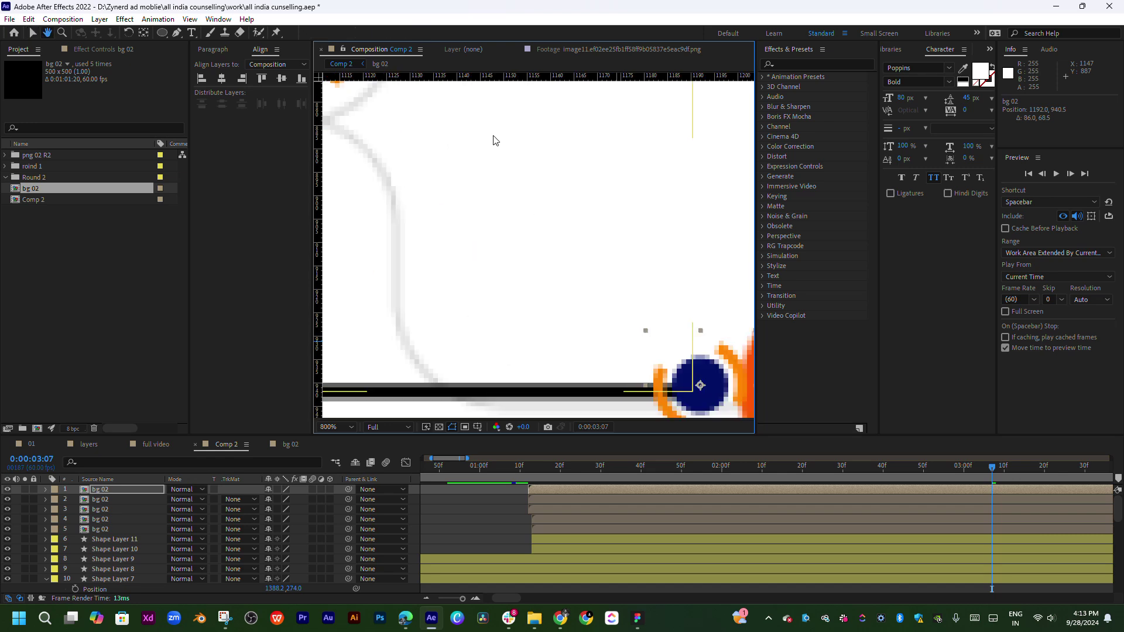
left_click_drag(549, 217, 489, 82)
mouse_move(723, 471)
left_mouse_down()
mouse_move(704, 479)
mouse_move(837, 472)
left_mouse_up()
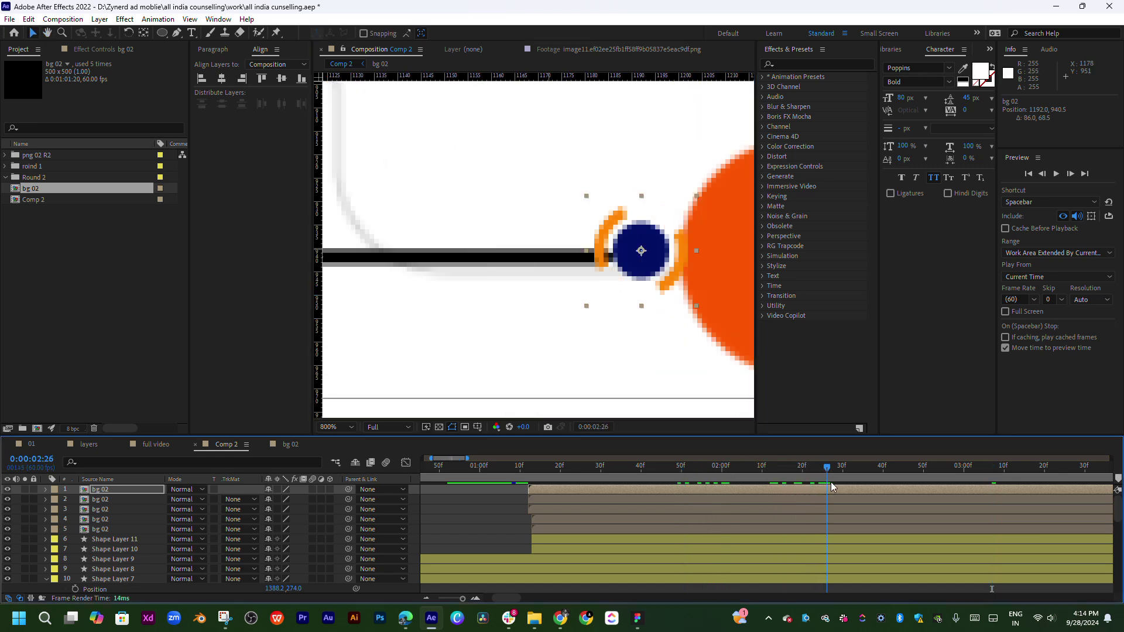
left_click_drag(646, 276, 646, 278)
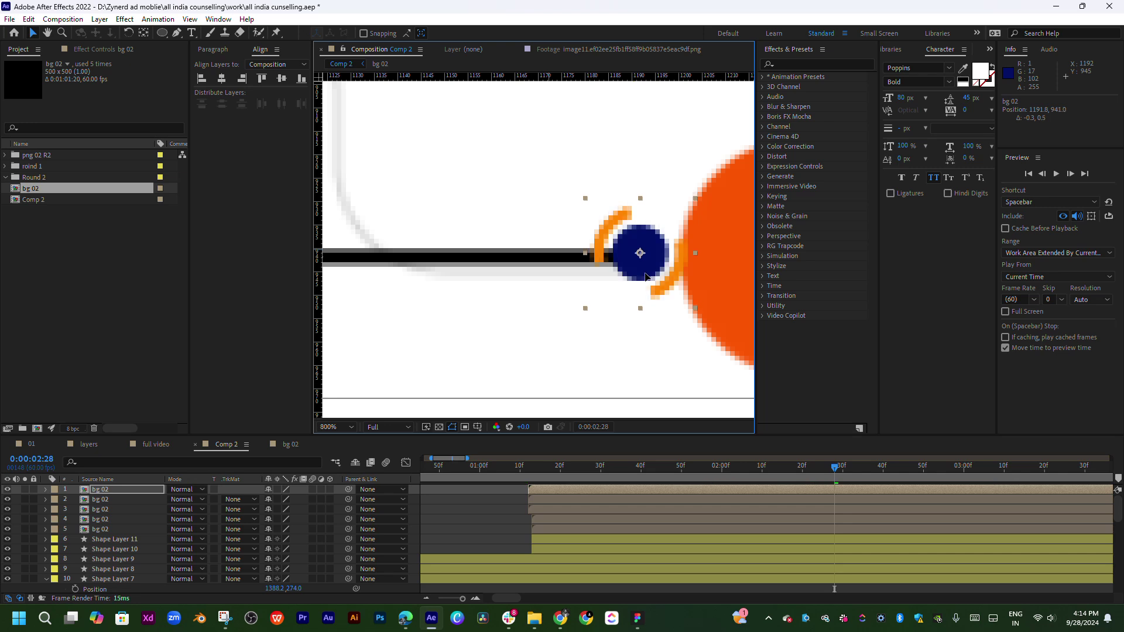
left_click_drag(653, 343, 600, 334)
mouse_move(768, 469)
left_mouse_down()
mouse_move(835, 471)
mouse_move(663, 490)
mouse_move(844, 487)
left_mouse_up()
- Use Shape Layer 11's End keyframes to time the newest icon to start at 0:00:02:29
left_click(781, 539)
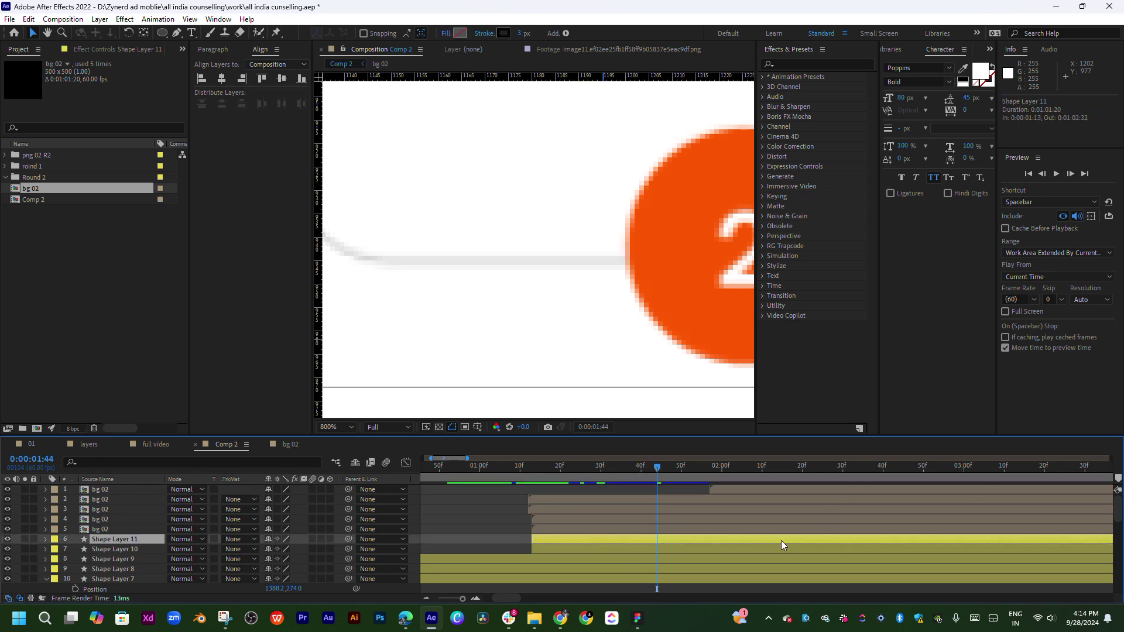
key("u")
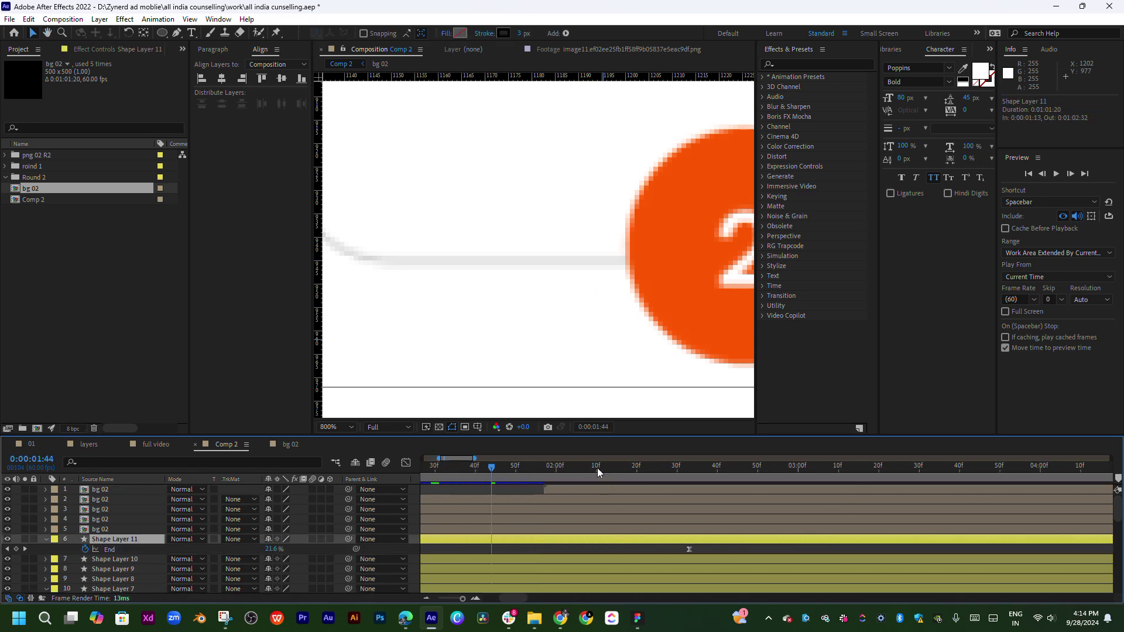
mouse_move(597, 468)
left_mouse_down()
mouse_move(669, 468)
mouse_move(686, 485)
mouse_move(676, 473)
mouse_move(705, 472)
left_mouse_up()
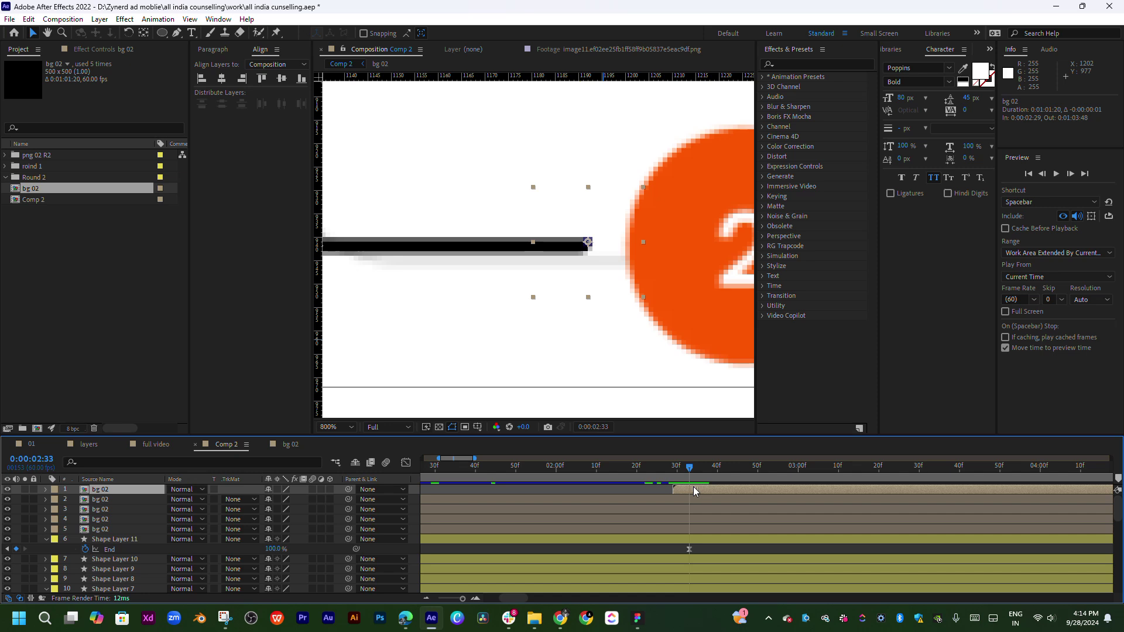
left_click_drag(691, 468, 781, 468)
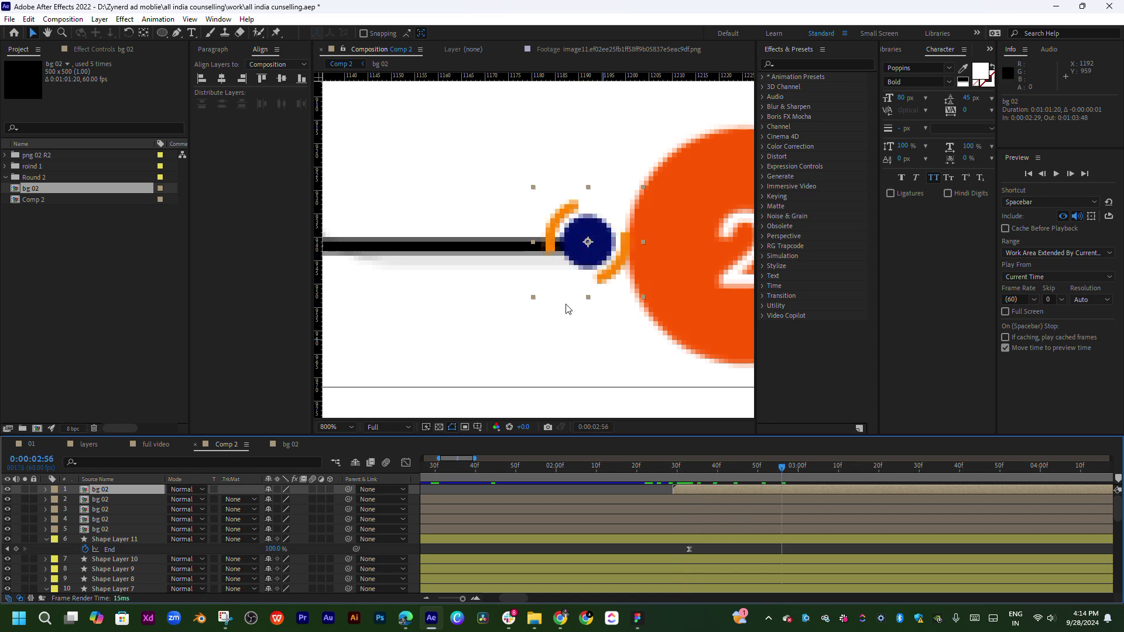
scroll(566, 309, "down", 2)
scroll(612, 268, "down", 1)
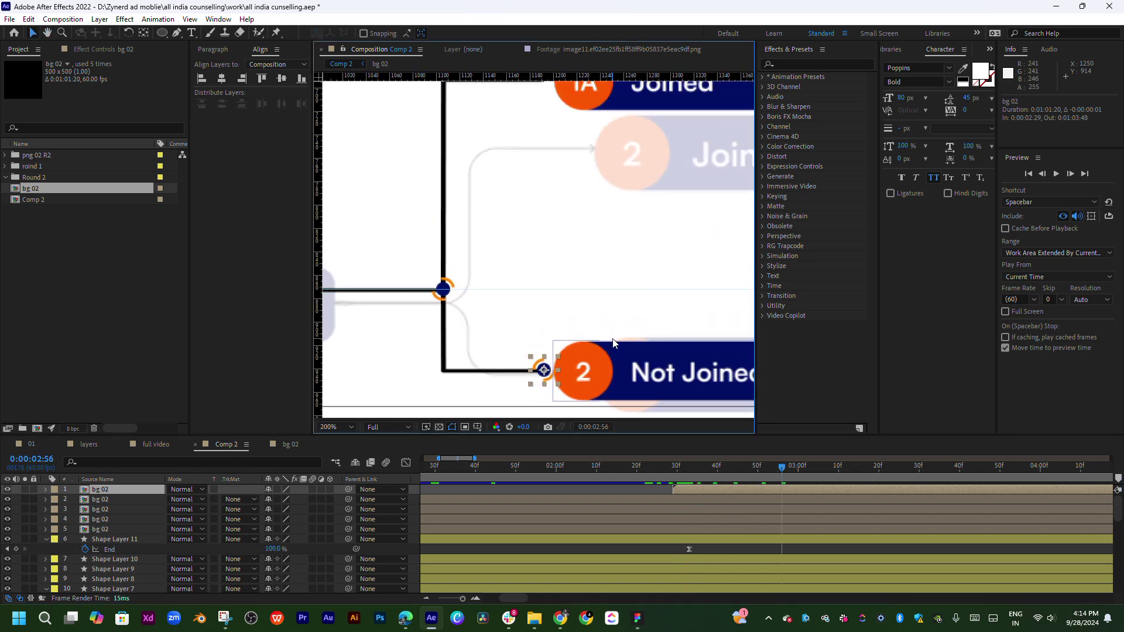
- Duplicate the circle icon onto the upper connector beside '1A Joined' and check its pop-in
key("ctrl+d")
mouse_move(552, 381)
left_mouse_down()
mouse_move(548, 243)
mouse_move(581, 220)
left_mouse_up()
scroll(551, 256, "up", 2)
scroll(553, 252, "up", 2)
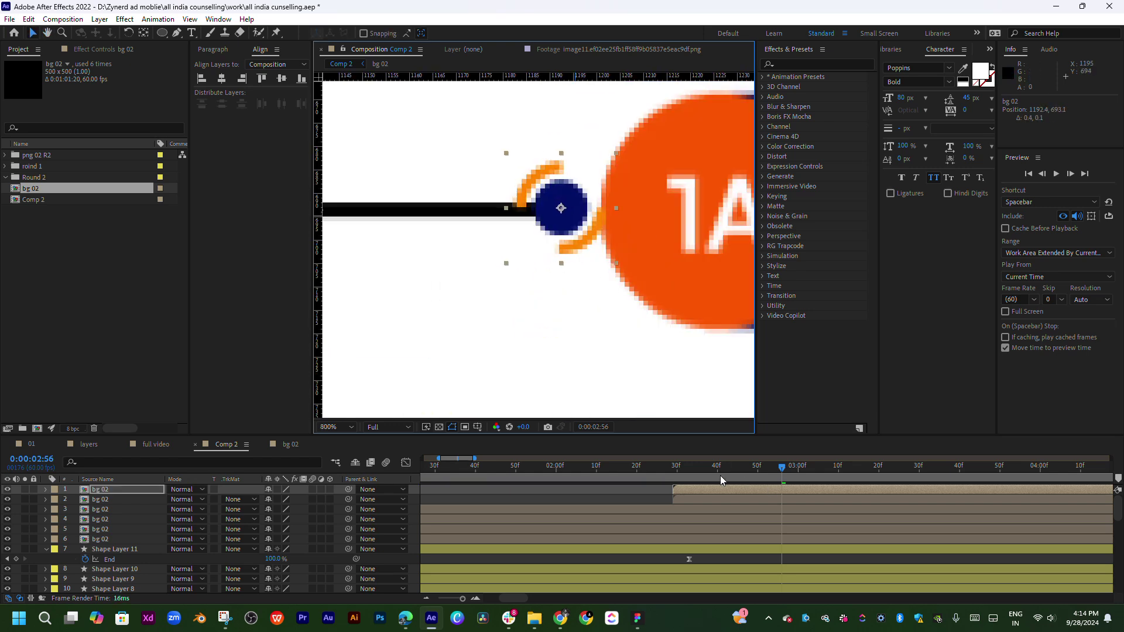
left_click(680, 468)
left_click_drag(695, 468, 992, 471)
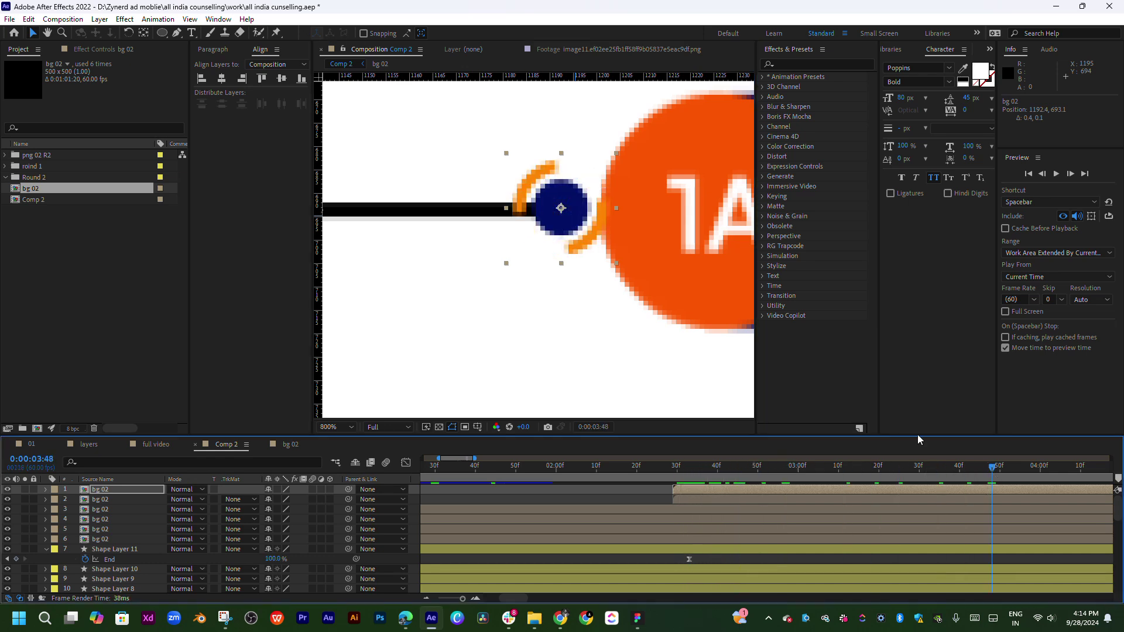
scroll(381, 237, "down", 2)
scroll(533, 291, "down", 2)
- Shift the 1A Joined badge and the 2 Not Joined pill slightly right, clear of their icons
left_click_drag(532, 290, 444, 303)
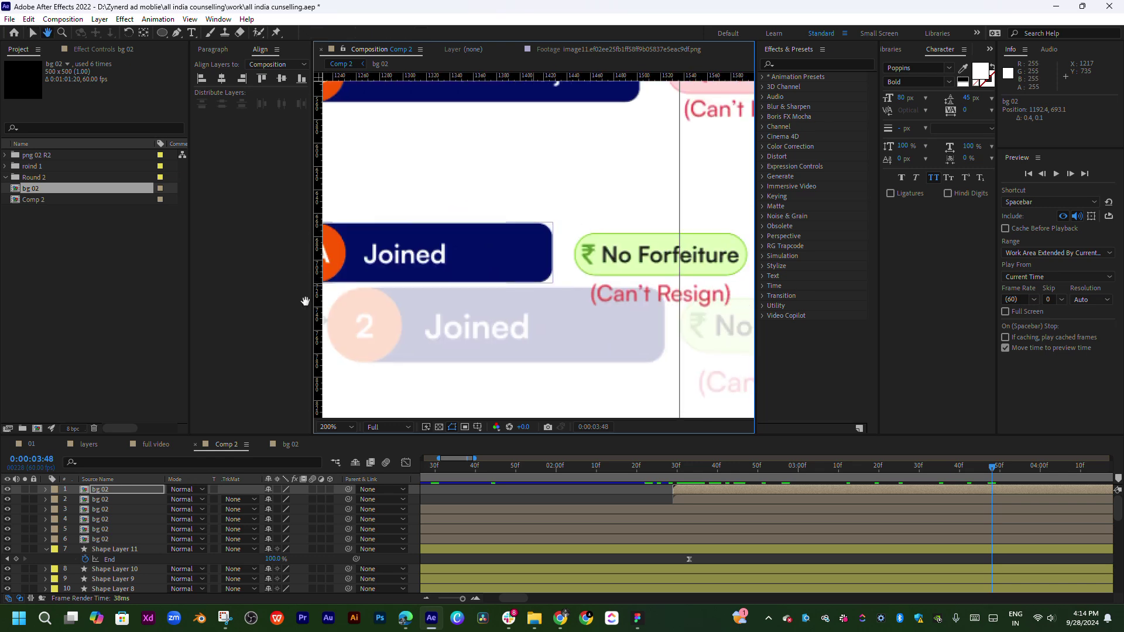
left_click_drag(485, 265, 497, 268)
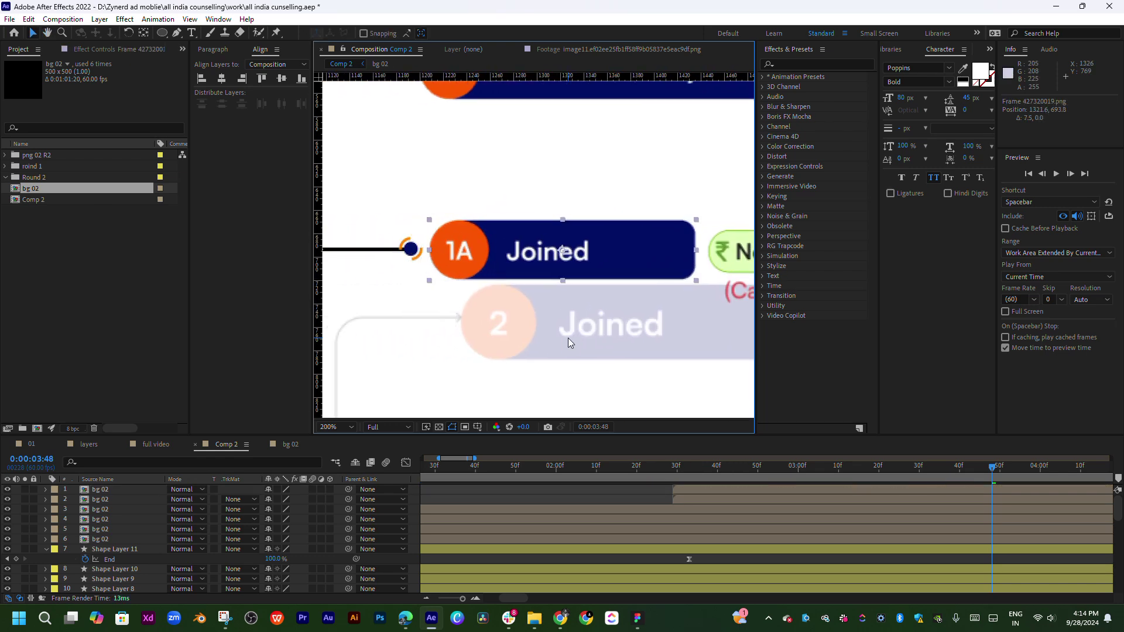
mouse_move(568, 339)
left_mouse_down()
mouse_move(568, 236)
mouse_move(577, 260)
left_mouse_up()
left_click(544, 350)
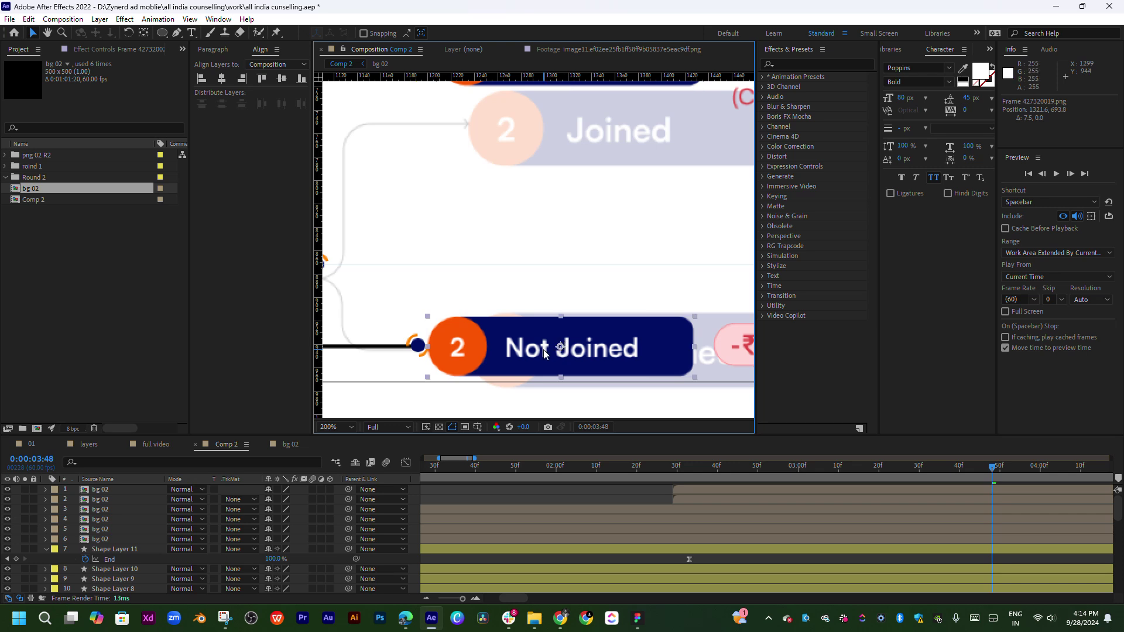
key("Right")
key("Right")
key("Right")
key("Right")
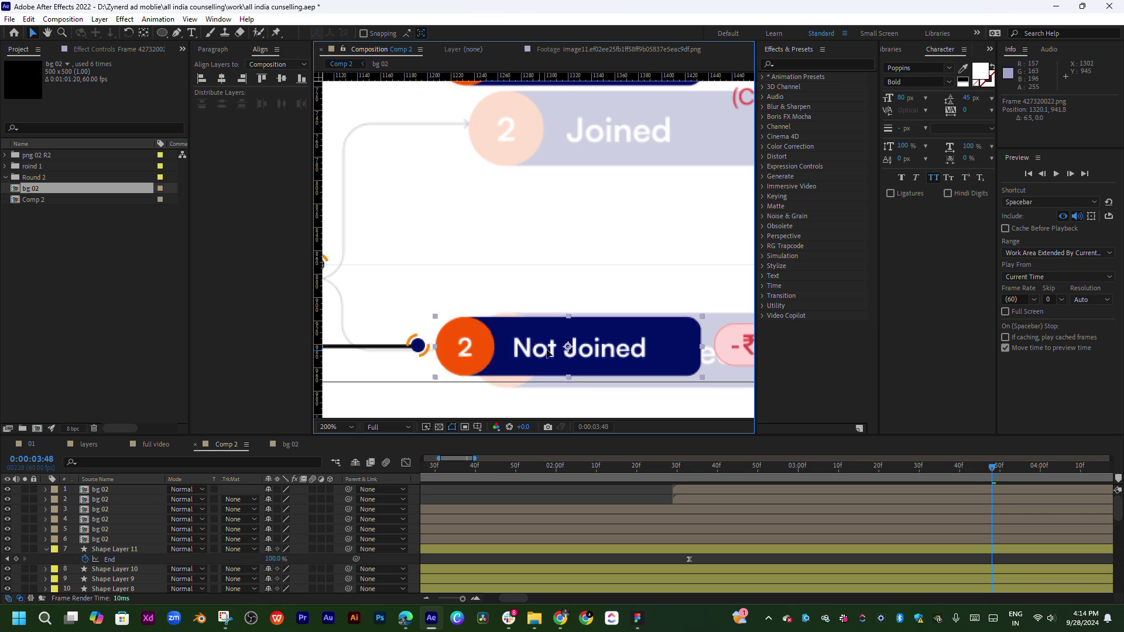
key("Right")
key("Right")
key("Right")
key("Right")
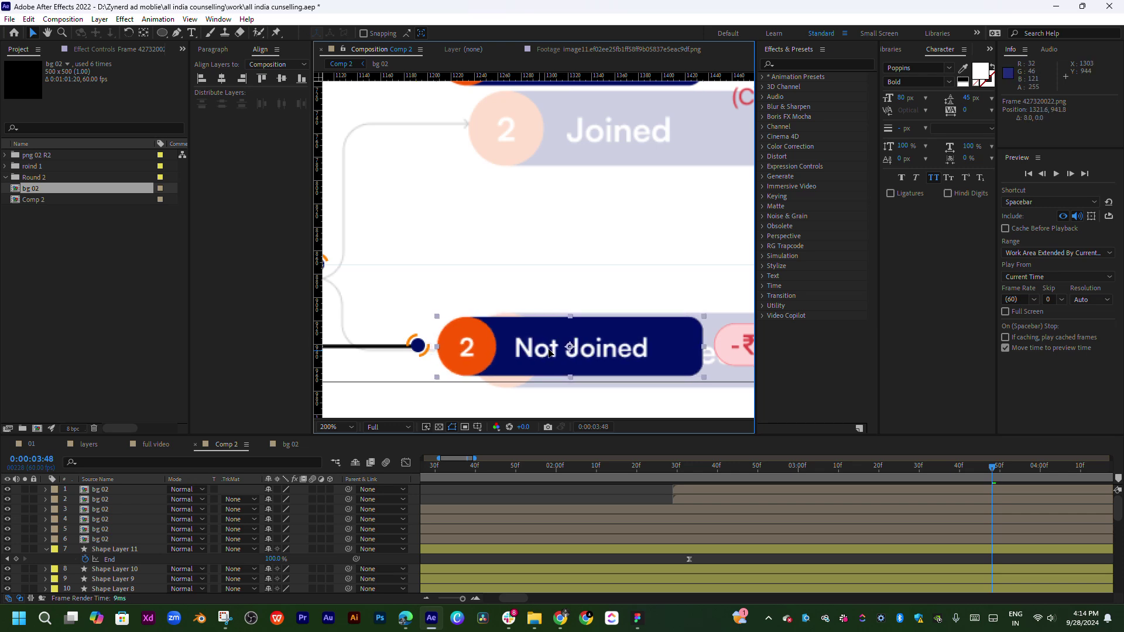
key("Right")
scroll(562, 296, "down", 1)
left_click(582, 260)
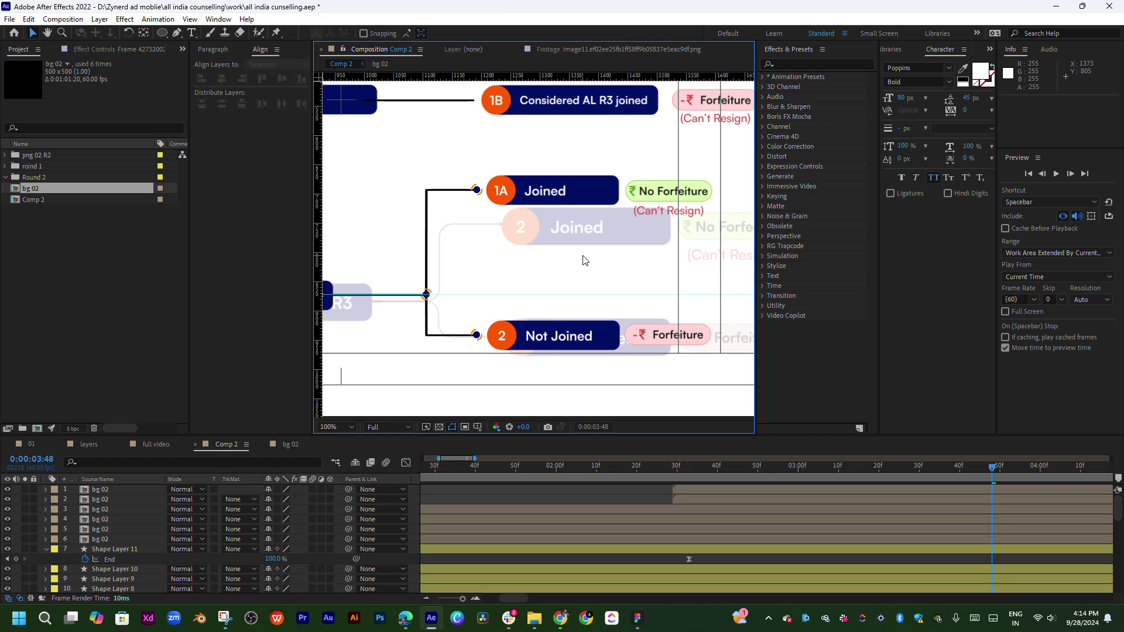
- Duplicate the 1A connector icon and fine-position the seventh copy on the line tip into the 1B pill
left_click_drag(515, 232, 625, 344)
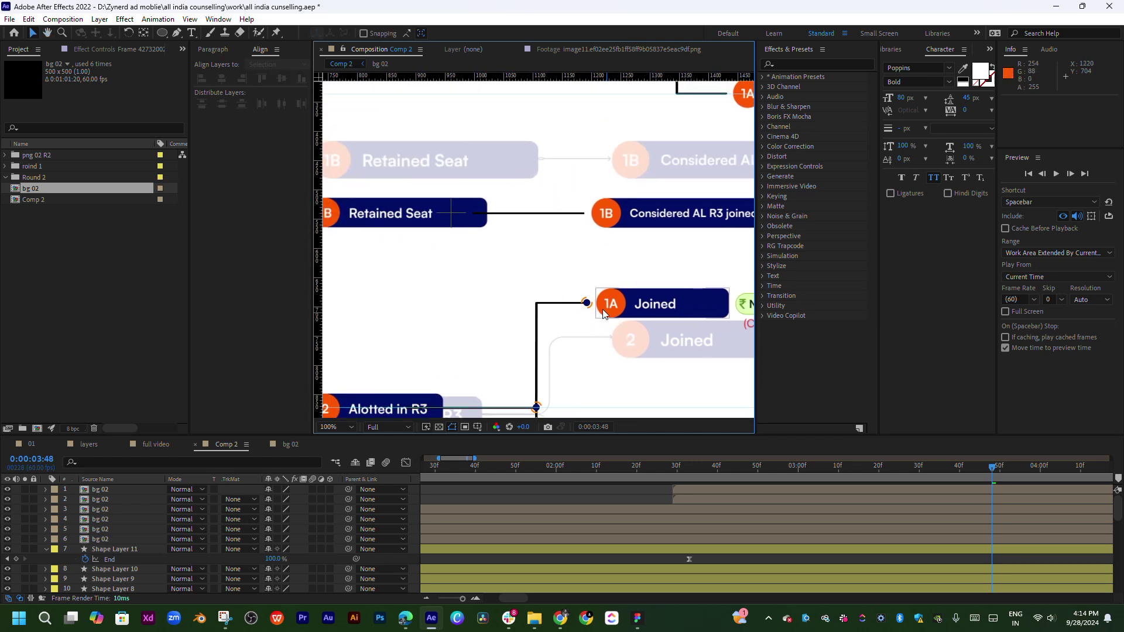
left_click(601, 304)
key("ctrl+d")
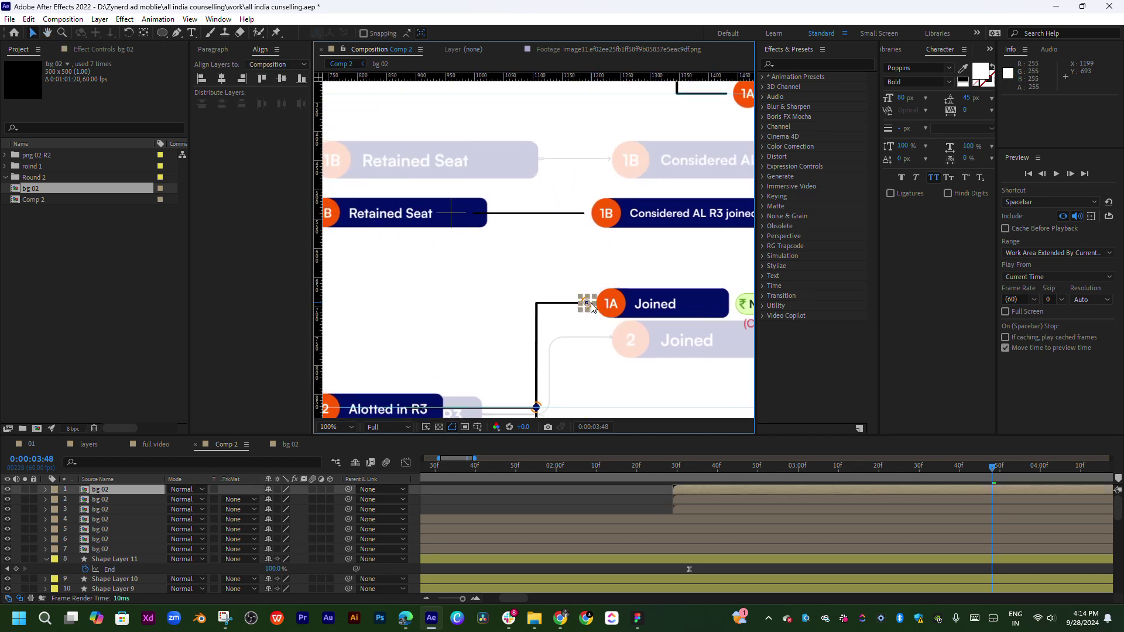
left_click_drag(592, 308, 595, 307)
key("ctrl+z")
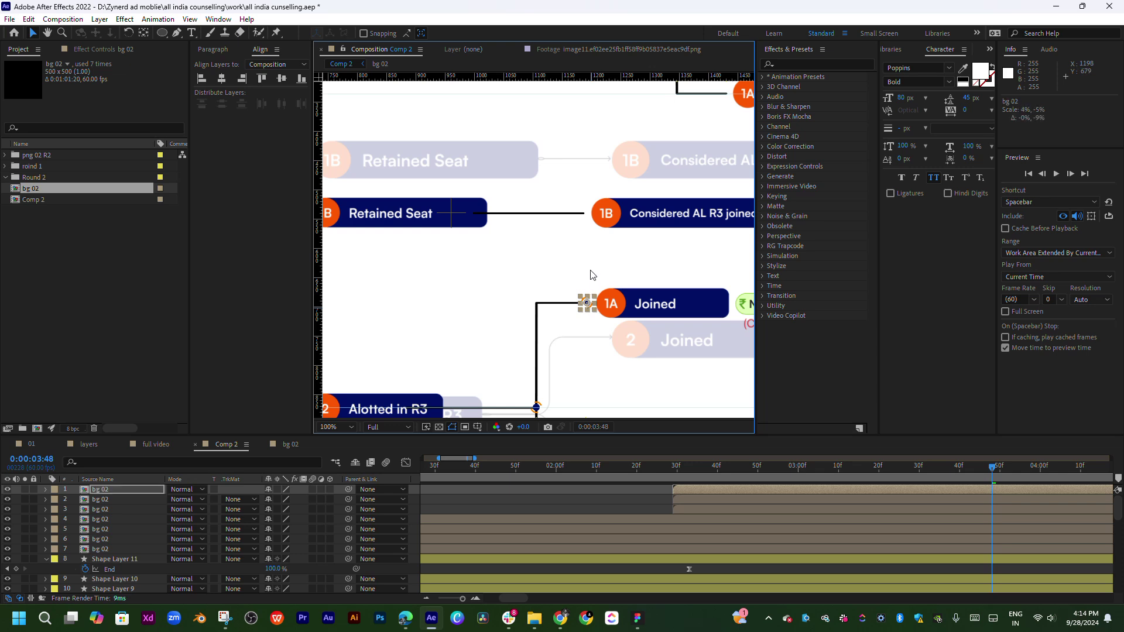
key("period")
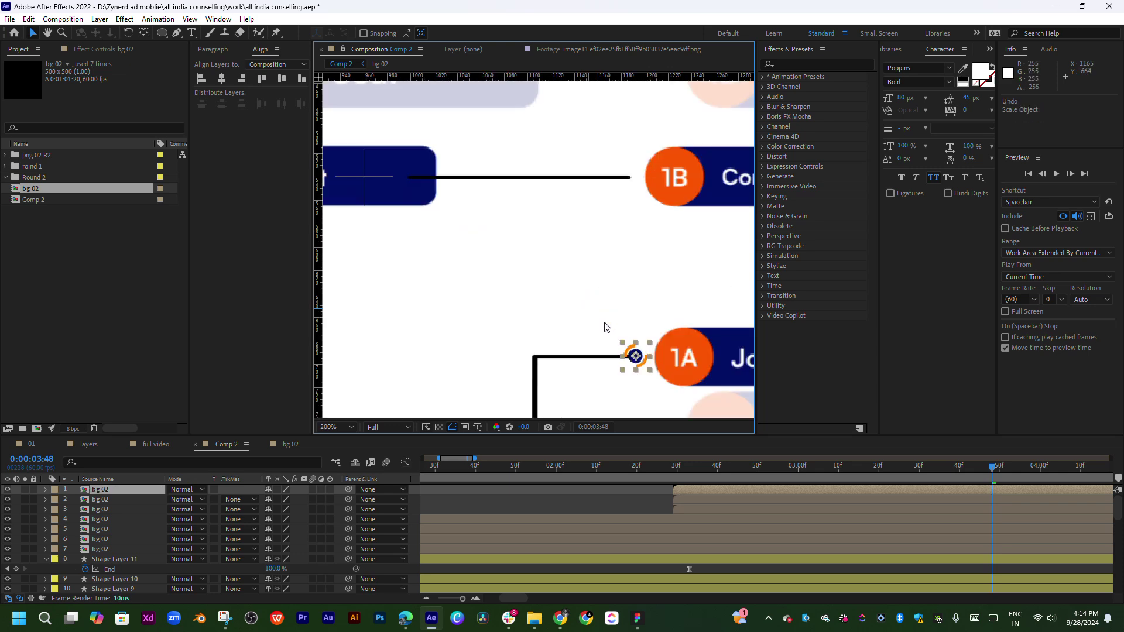
left_click_drag(641, 351, 636, 174, "shift")
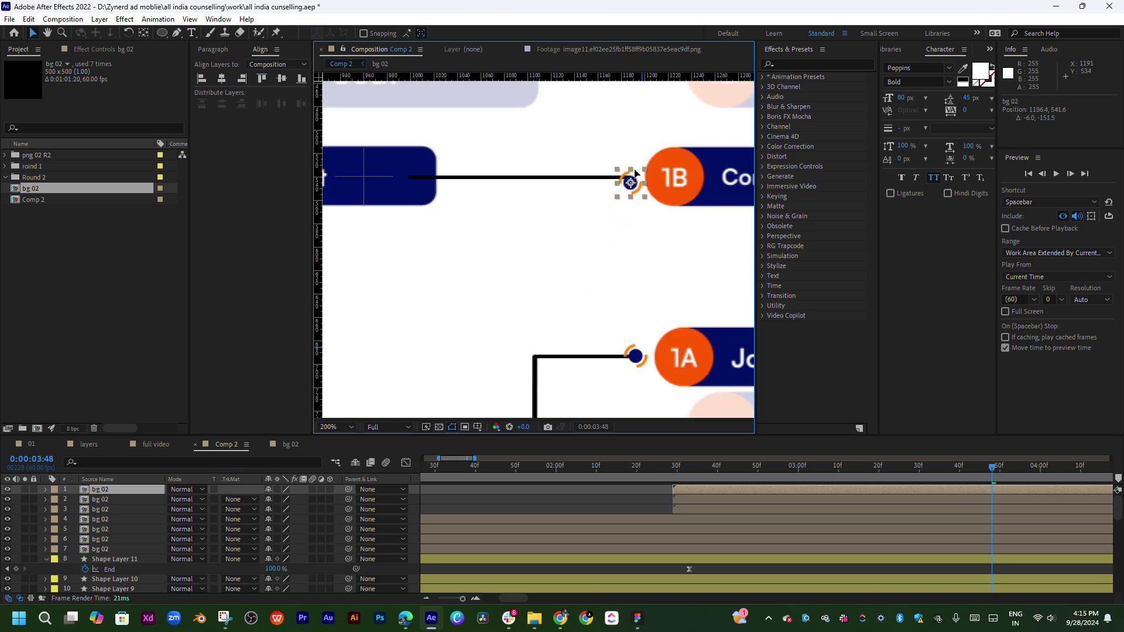
key("period")
left_click_drag(510, 332, 562, 337)
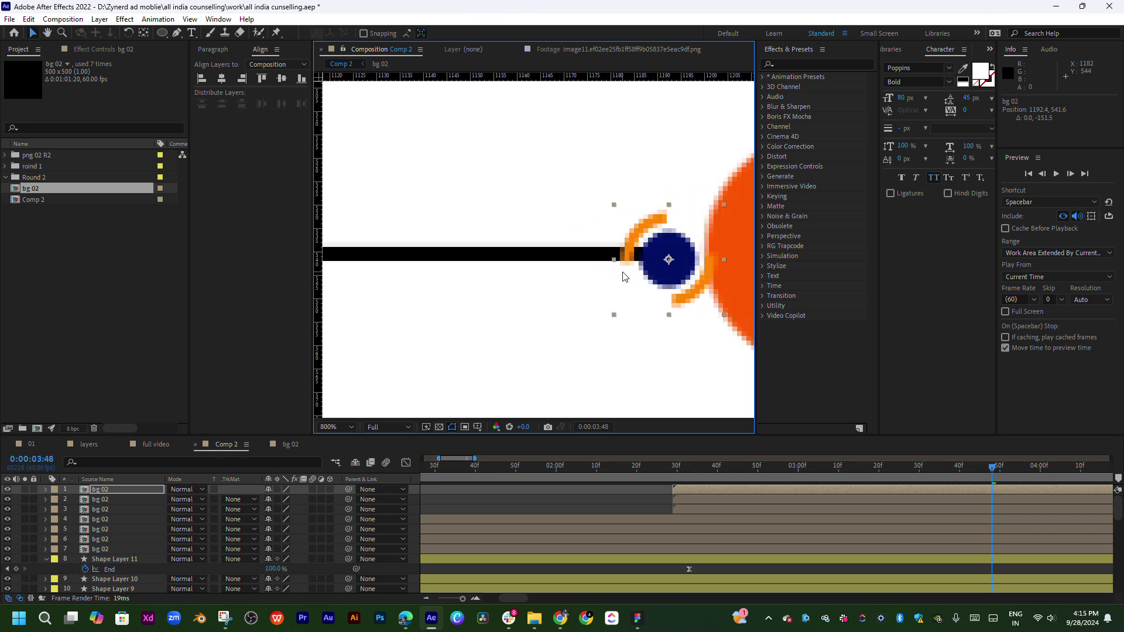
scroll(625, 234, "up", 1)
left_click_drag(625, 236, 625, 226)
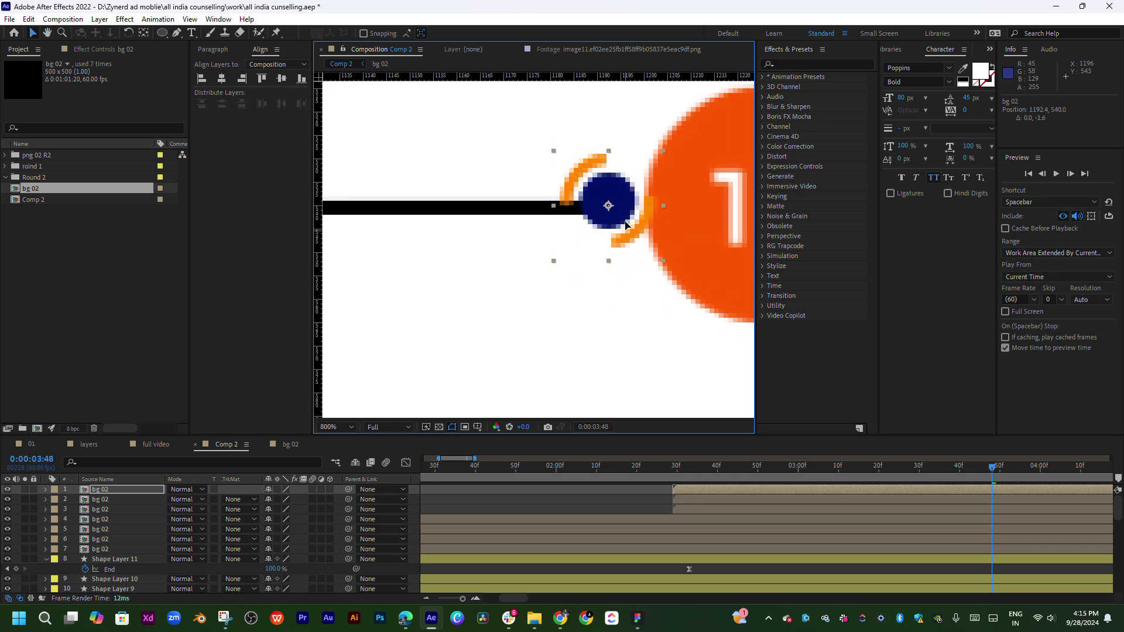
scroll(654, 471, "down", 3)
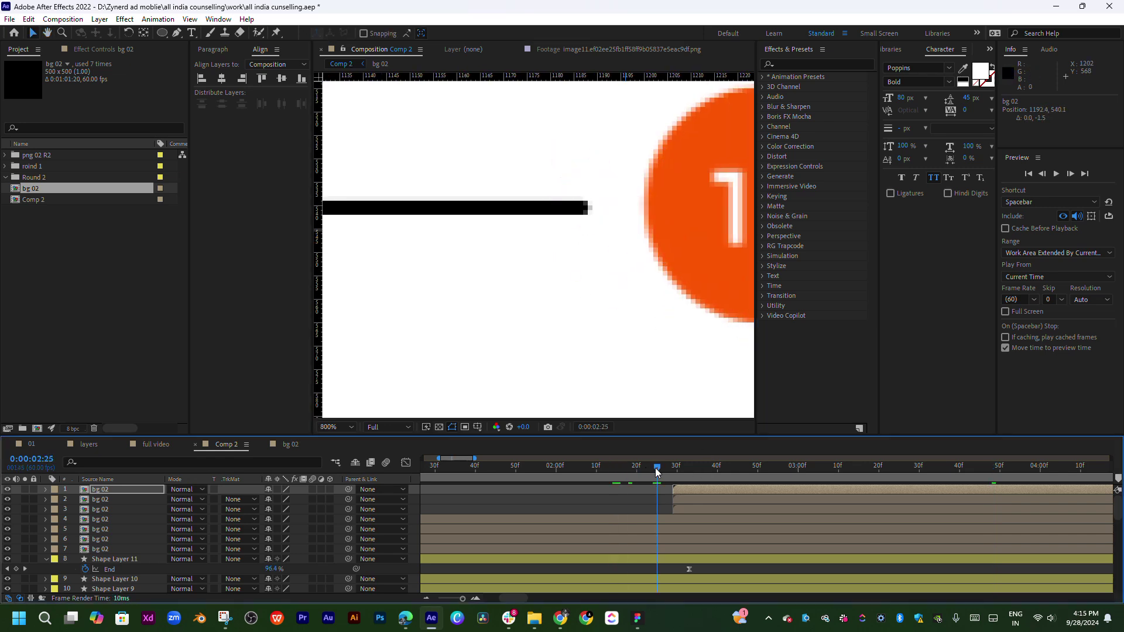
- Find the frame where the line reaches 1B and slide the new icon layer's start there
left_click_drag(616, 465, 602, 487)
scroll(602, 487, "down", 1)
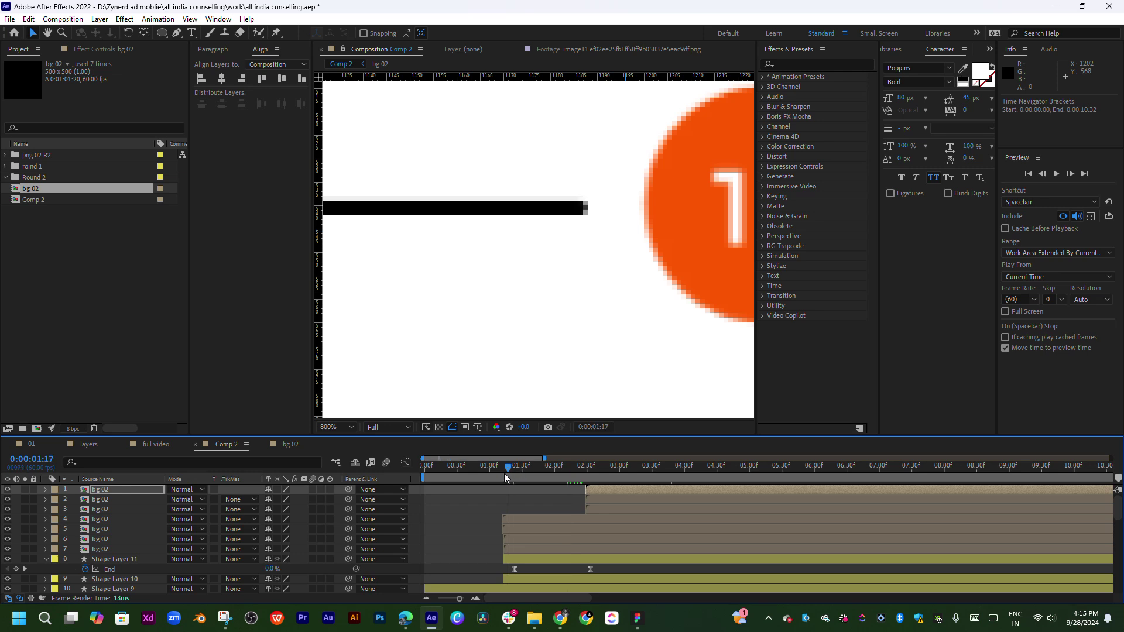
scroll(540, 469, "up", 3)
scroll(530, 462, "up", 2)
left_click_drag(531, 462, 521, 465)
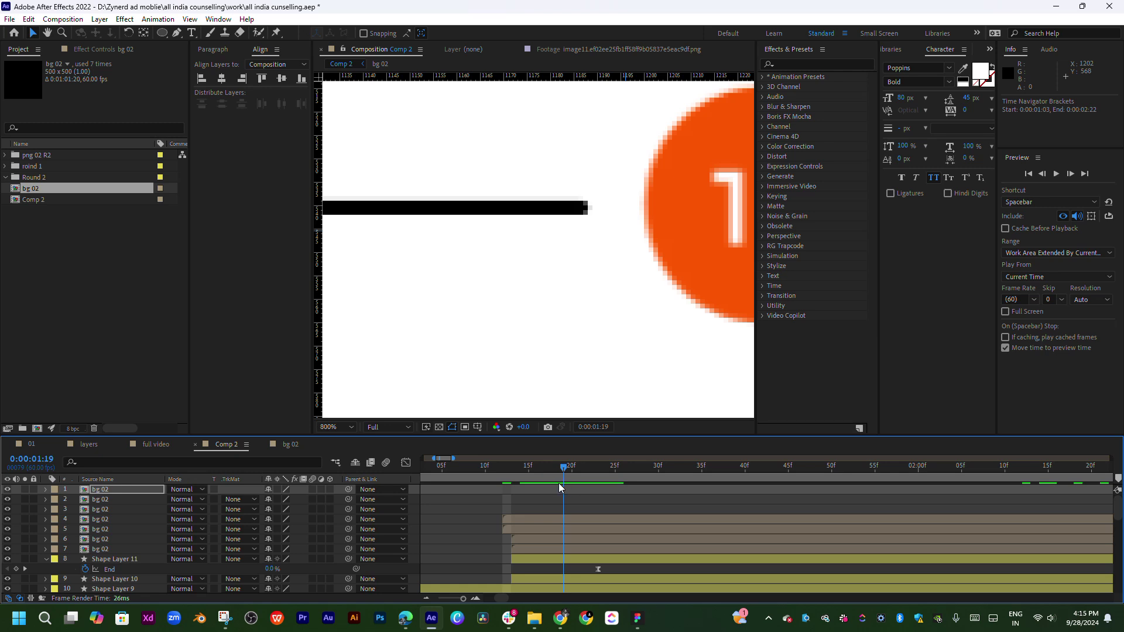
left_click_drag(559, 483, 552, 484)
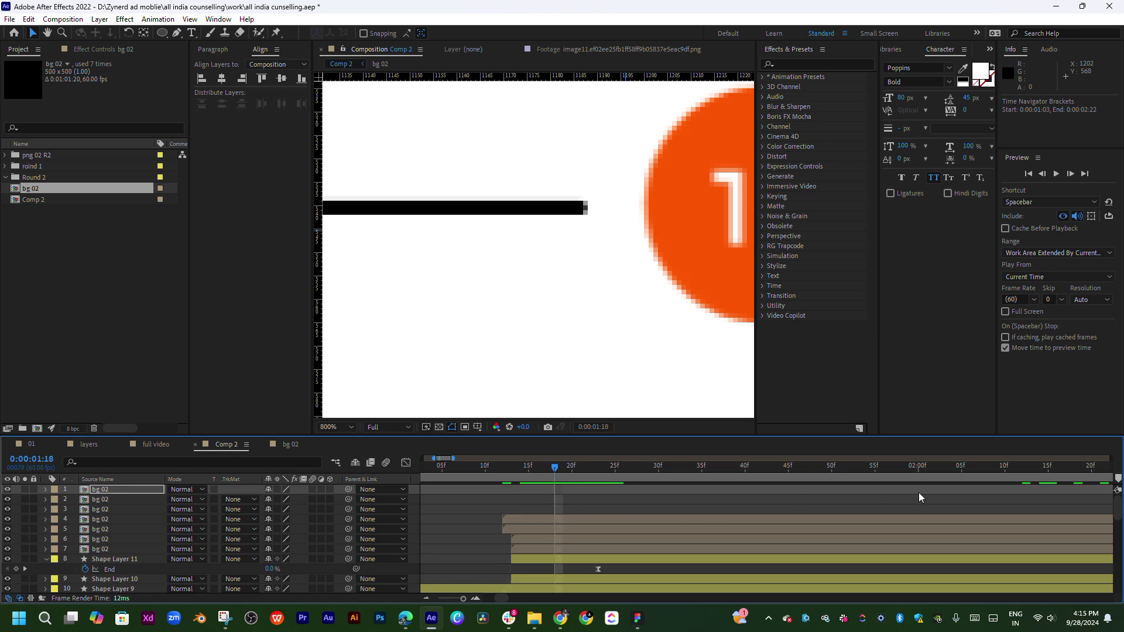
scroll(918, 492, "down", 3)
left_click_drag(864, 495, 676, 494)
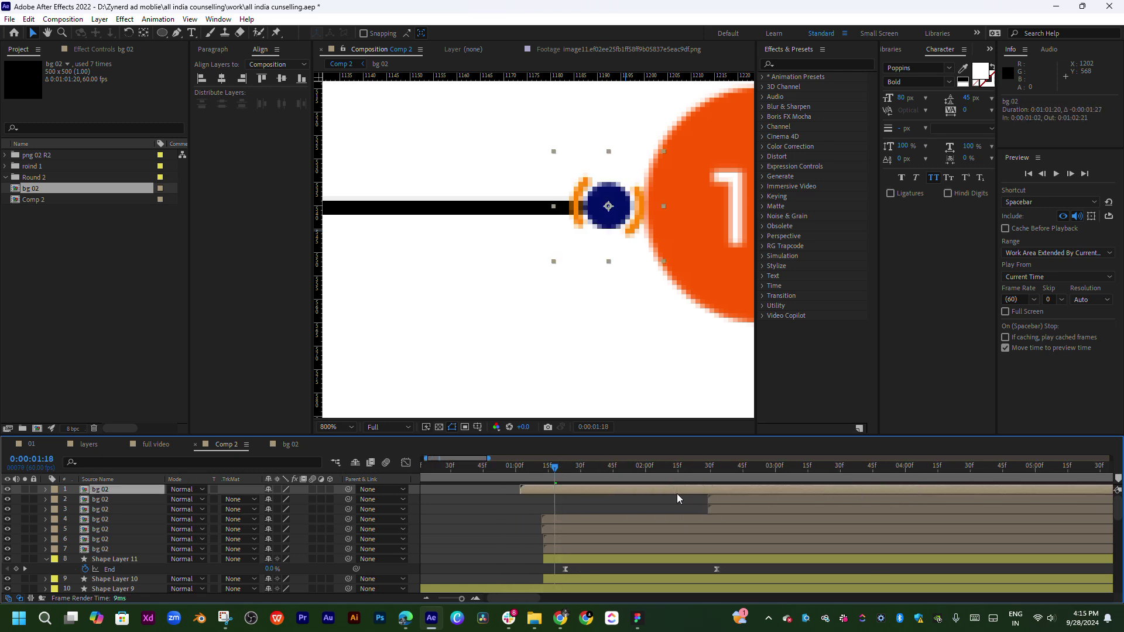
scroll(677, 493, "up", 3)
left_click_drag(535, 490, 620, 480)
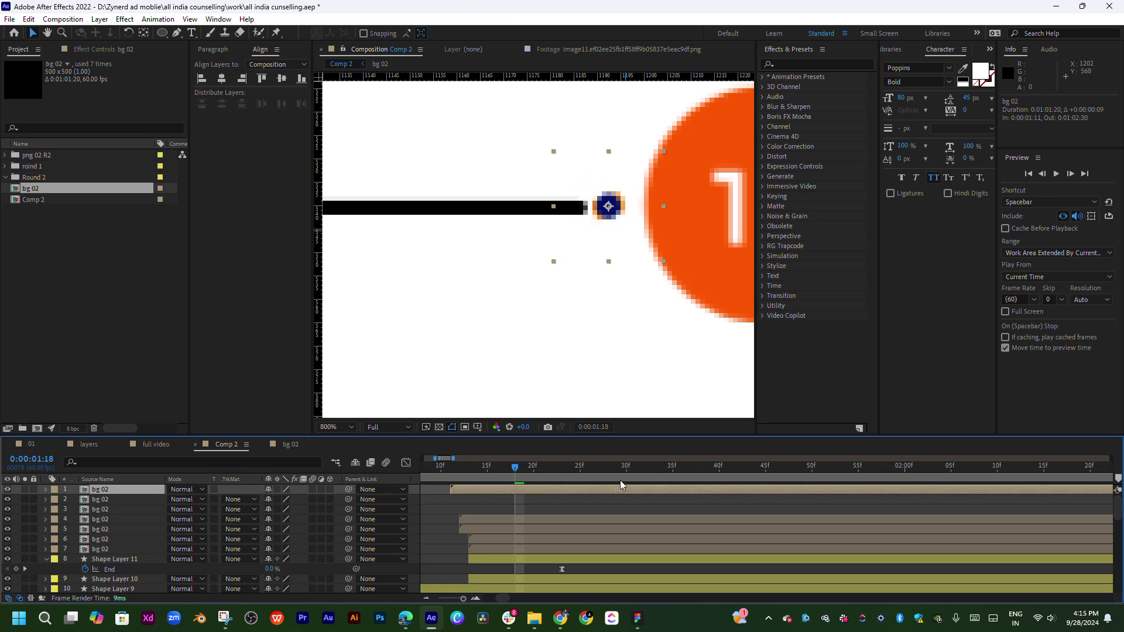
scroll(620, 480, "left", 3)
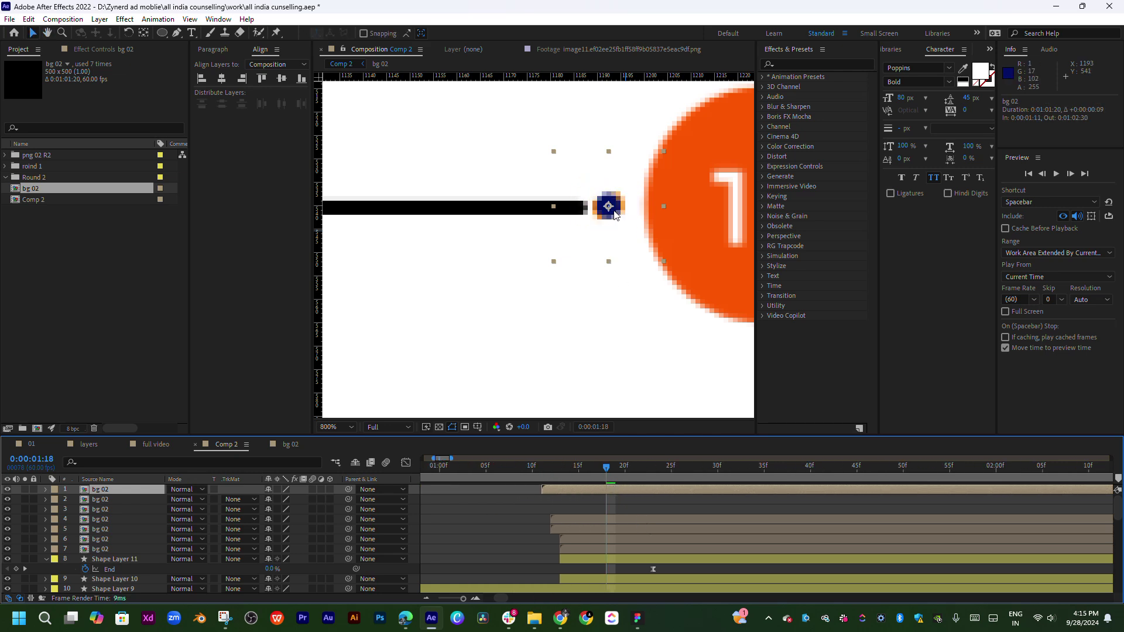
- Nudge the icon left onto the connector tip, delay it to 0:00:01:13, and preview
left_click_drag(614, 214, 607, 214)
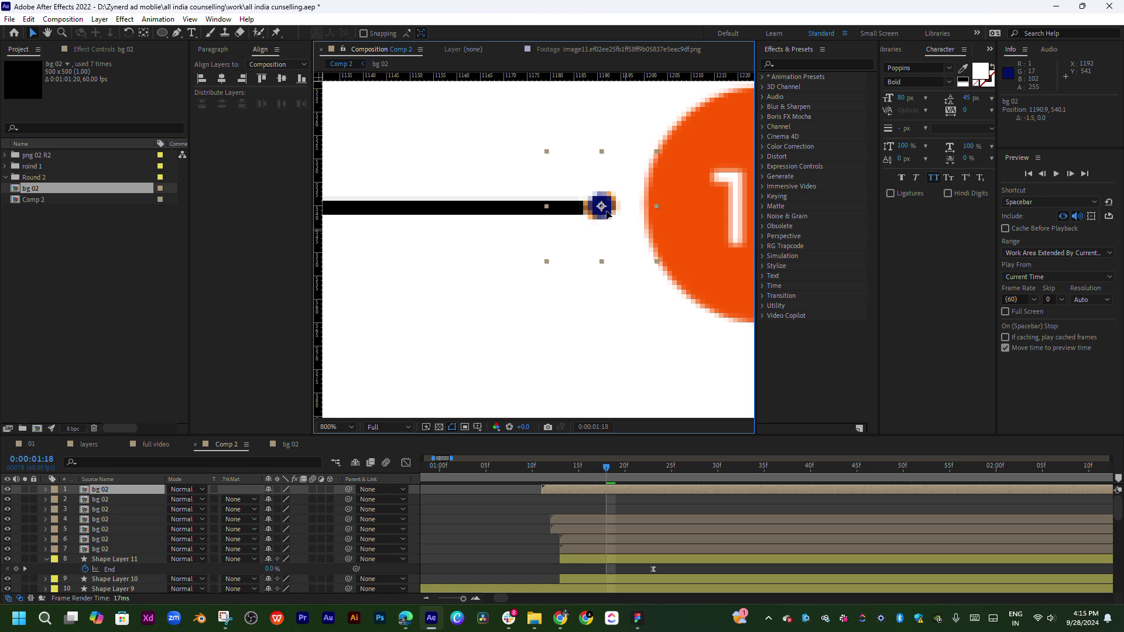
left_click_drag(573, 470, 598, 474)
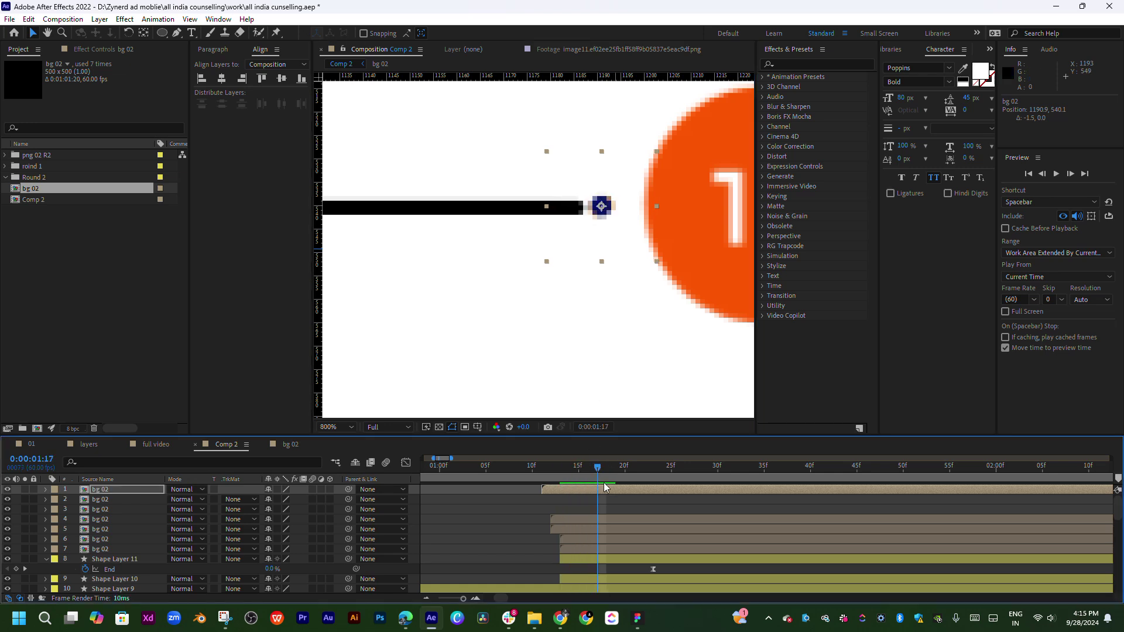
left_click_drag(606, 489, 623, 490)
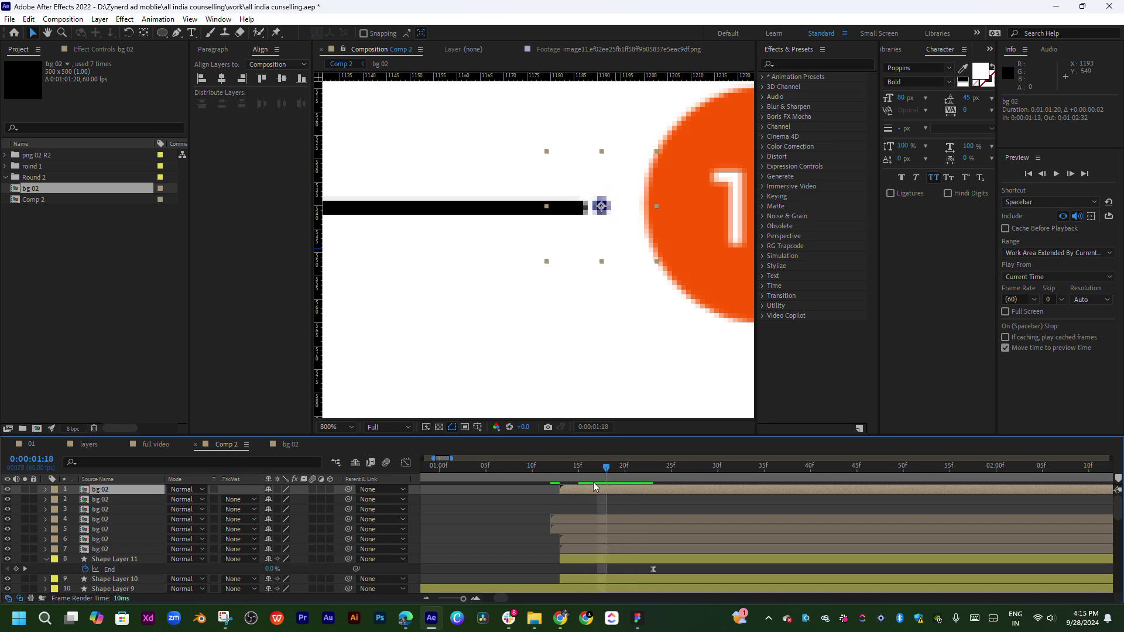
key("space")
key("space")
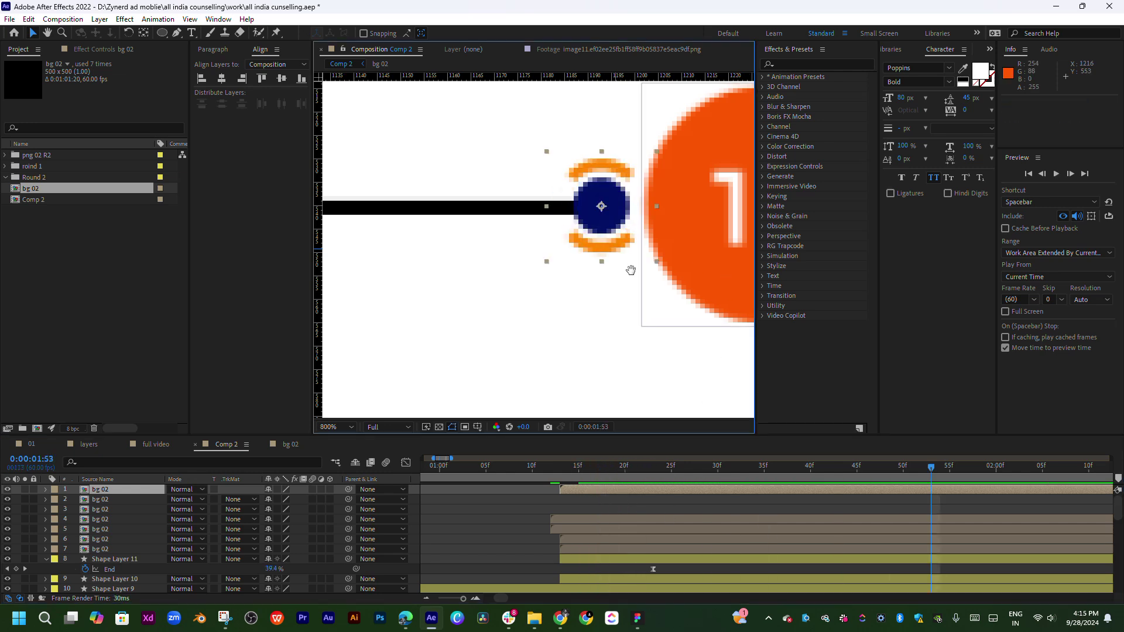
- Pan to Retained Seat and shift the '1B Considered AL R3 joined' pill 8 px right of its icon
scroll(515, 276, "right", 3)
scroll(517, 280, "down", 2)
scroll(521, 280, "down", 1)
scroll(522, 280, "down", 2)
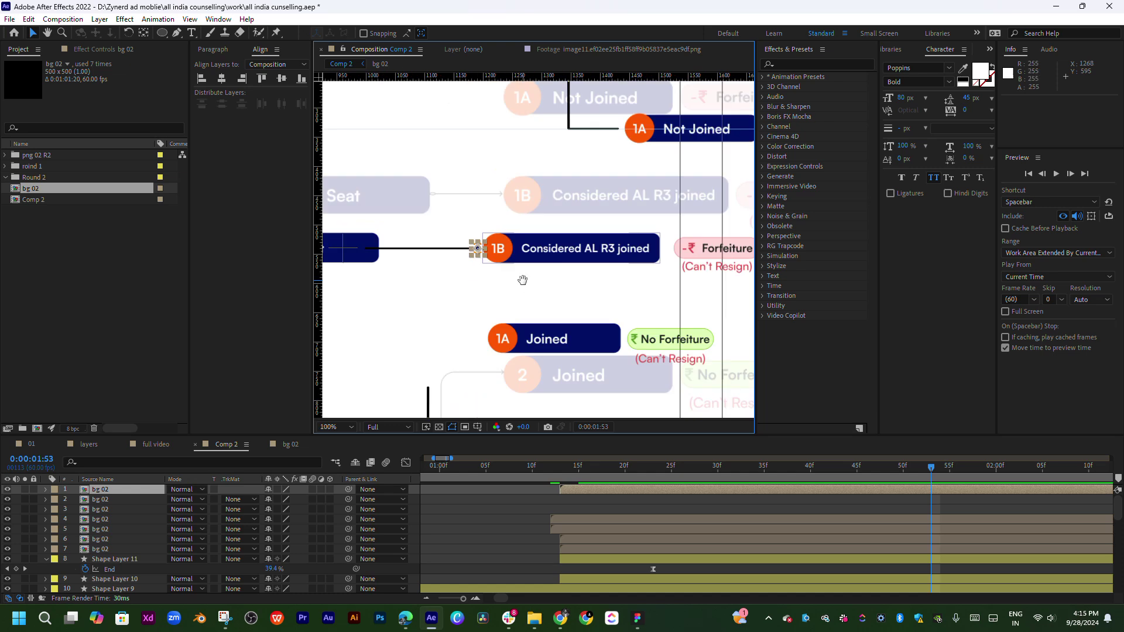
mouse_move(522, 280)
left_mouse_down()
mouse_move(509, 343)
mouse_move(497, 324)
left_mouse_up()
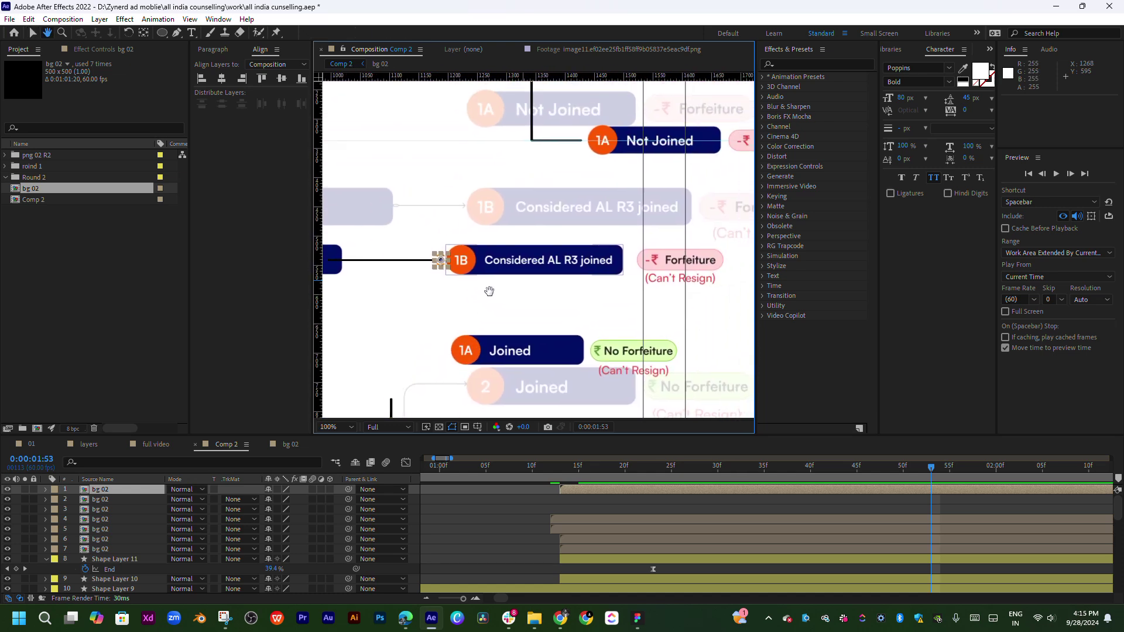
left_click(501, 276)
scroll(500, 276, "up", 1)
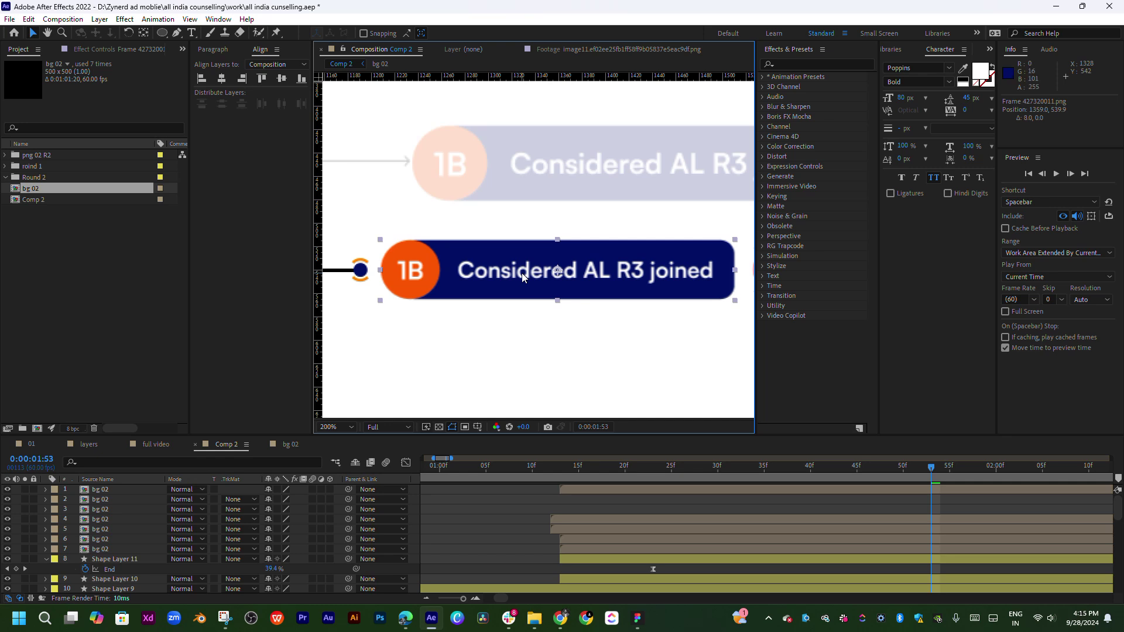
scroll(522, 276, "down", 1)
scroll(527, 281, "left", 3)
left_click(542, 310)
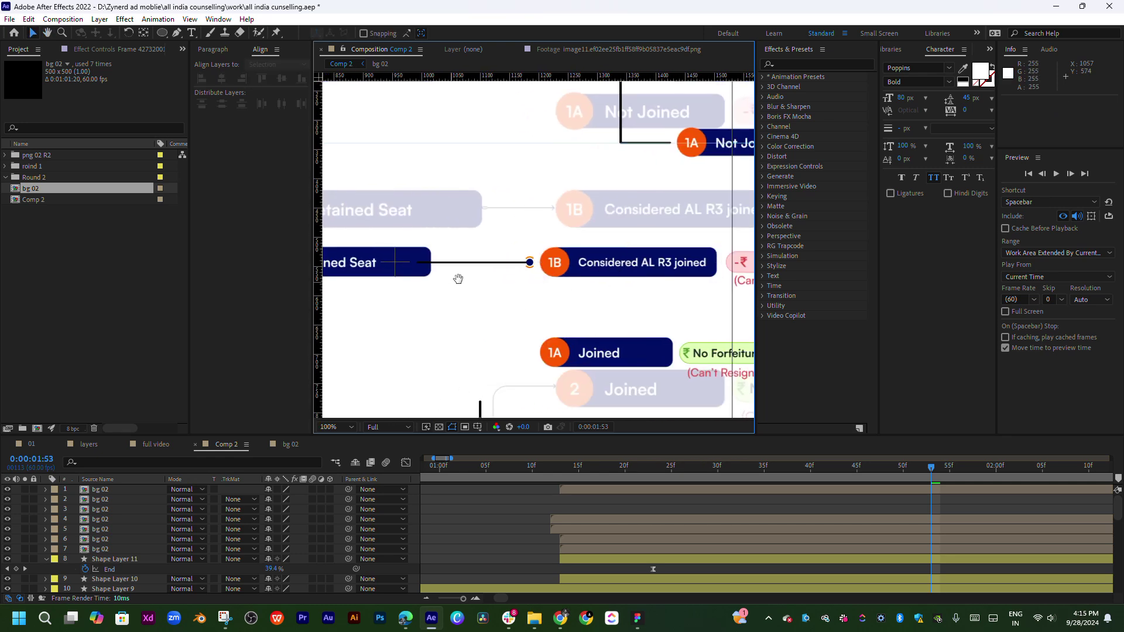
scroll(457, 279, "left", 2)
scroll(521, 283, "left", 2)
- Duplicate the 1B connector icon and place the eighth copy at the Retained Seat connector tip
left_click(709, 264)
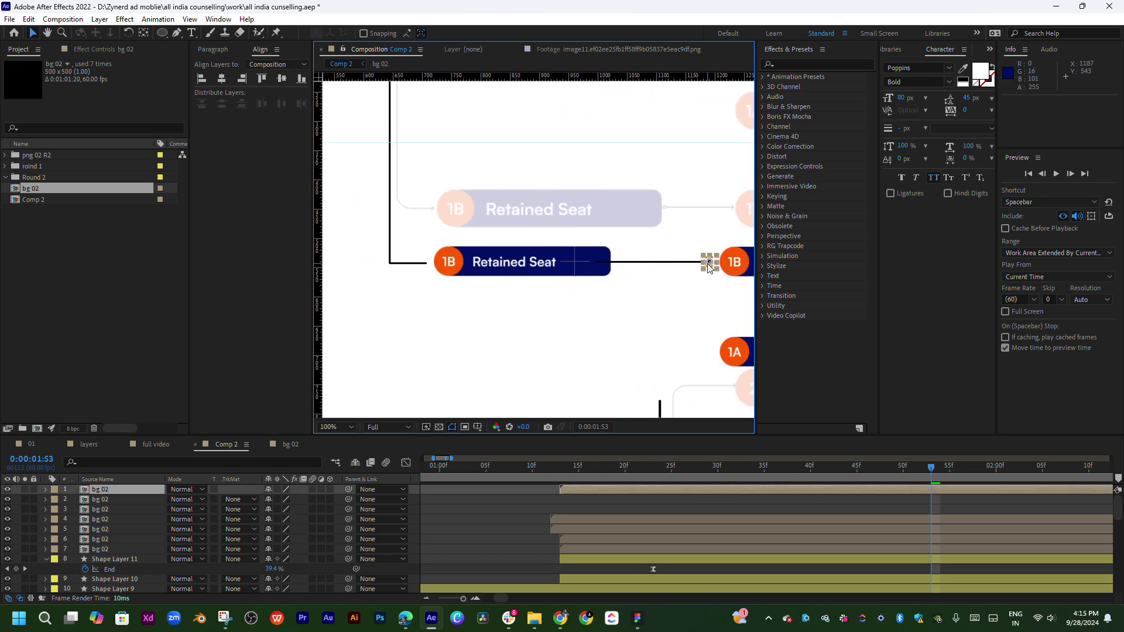
key("ctrl+d")
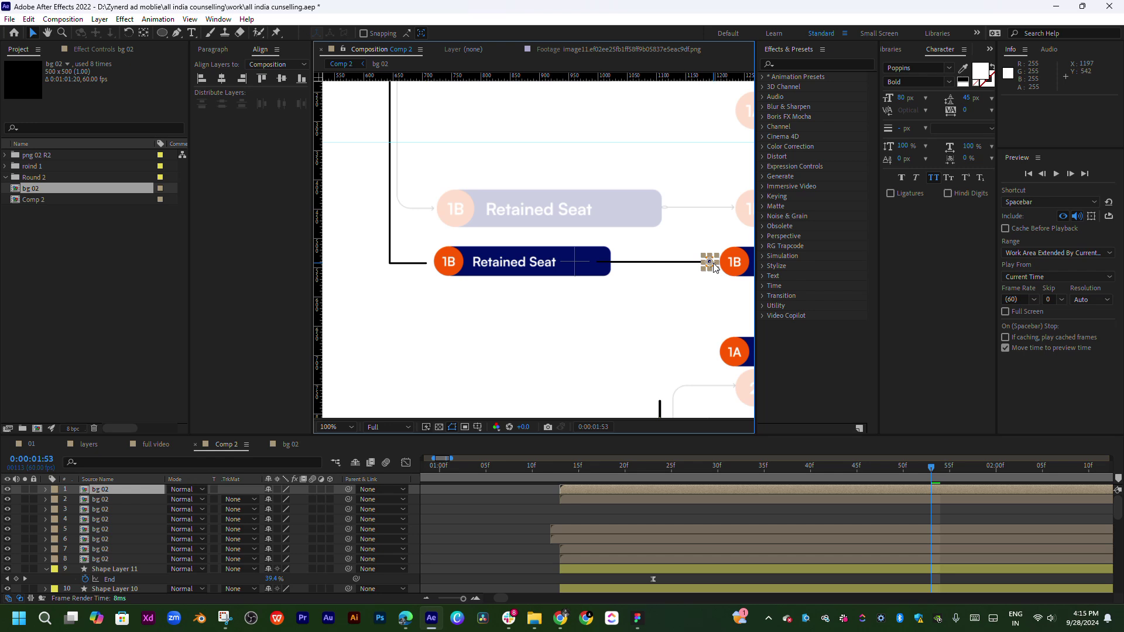
left_click_drag(713, 268, 440, 272)
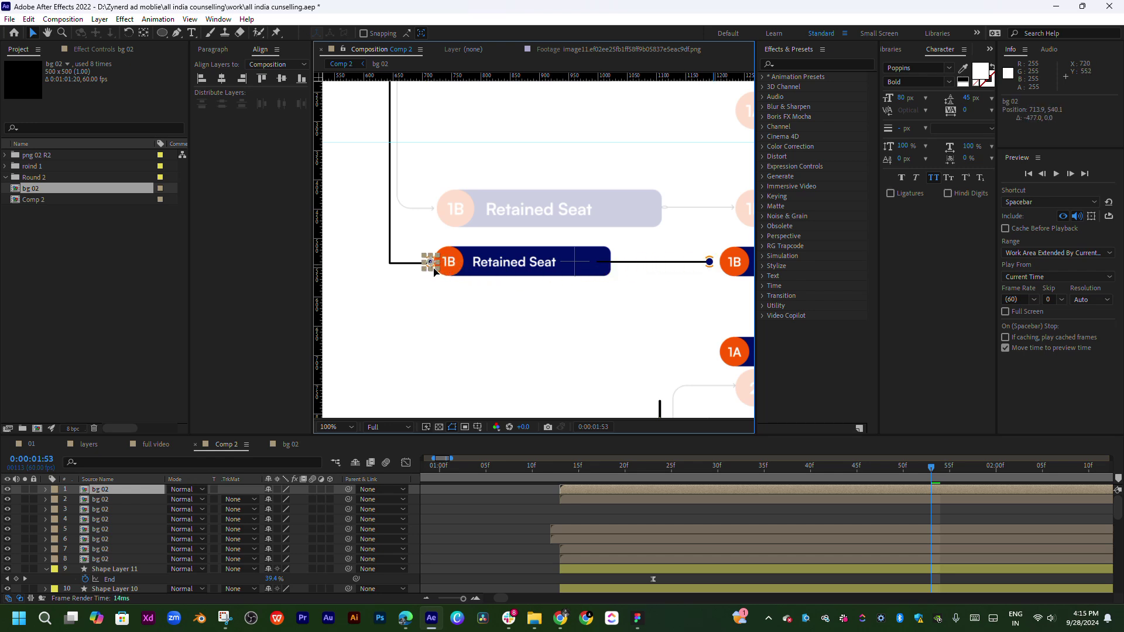
scroll(431, 274, "up", 1)
scroll(564, 276, "up", 3)
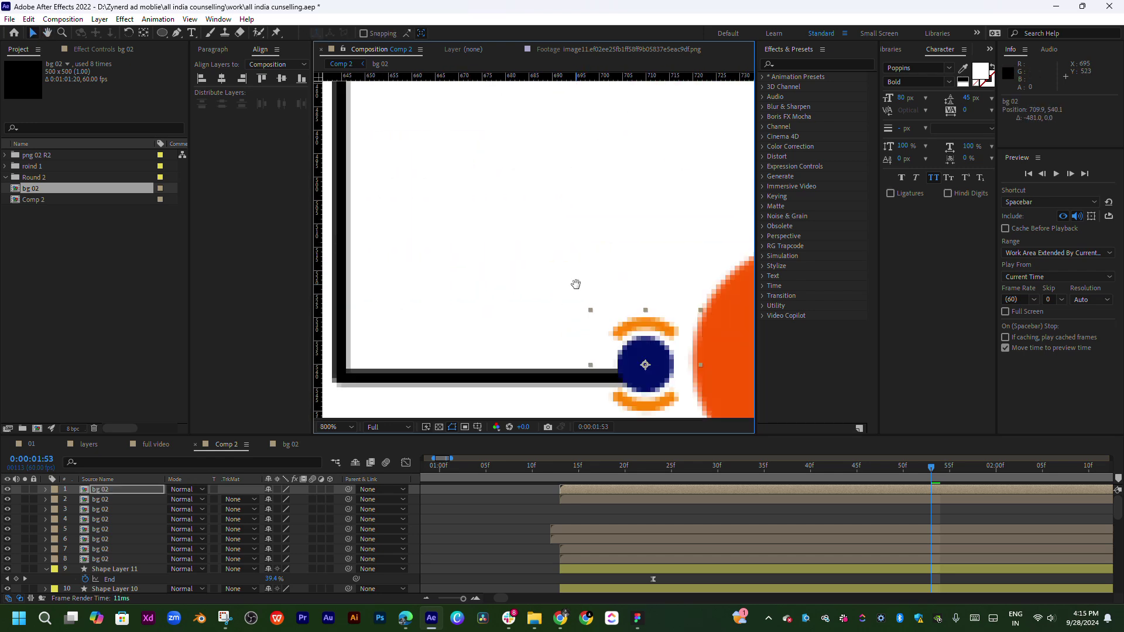
left_click_drag(611, 247, 609, 259)
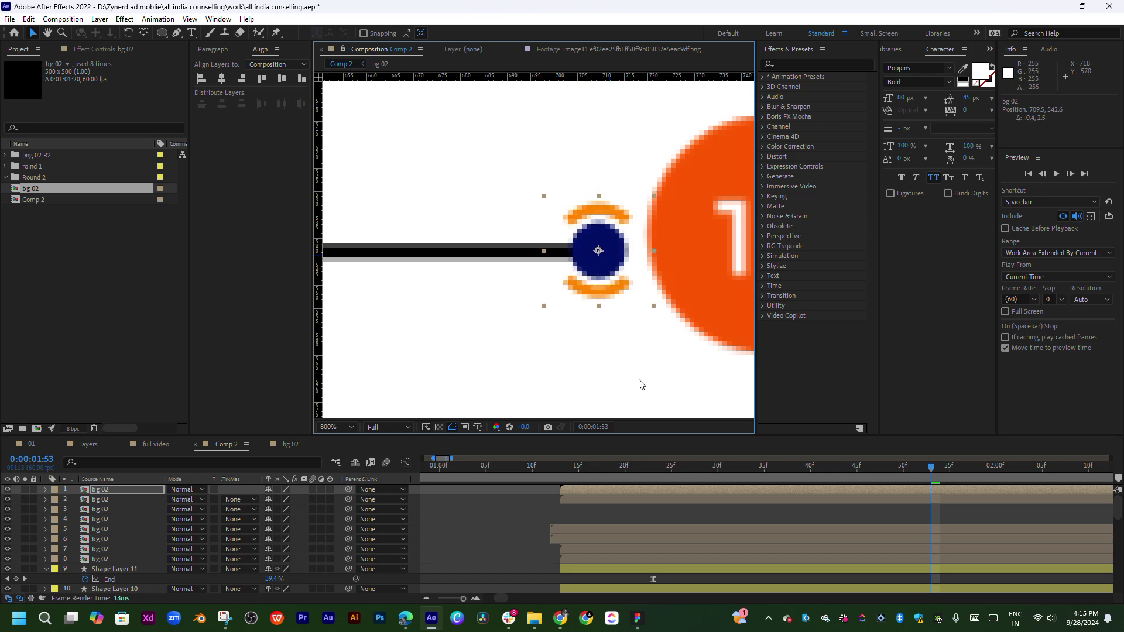
- Make the new navy arc icon start slightly later and scrub to preview its animation
left_click_drag(574, 472, 608, 477)
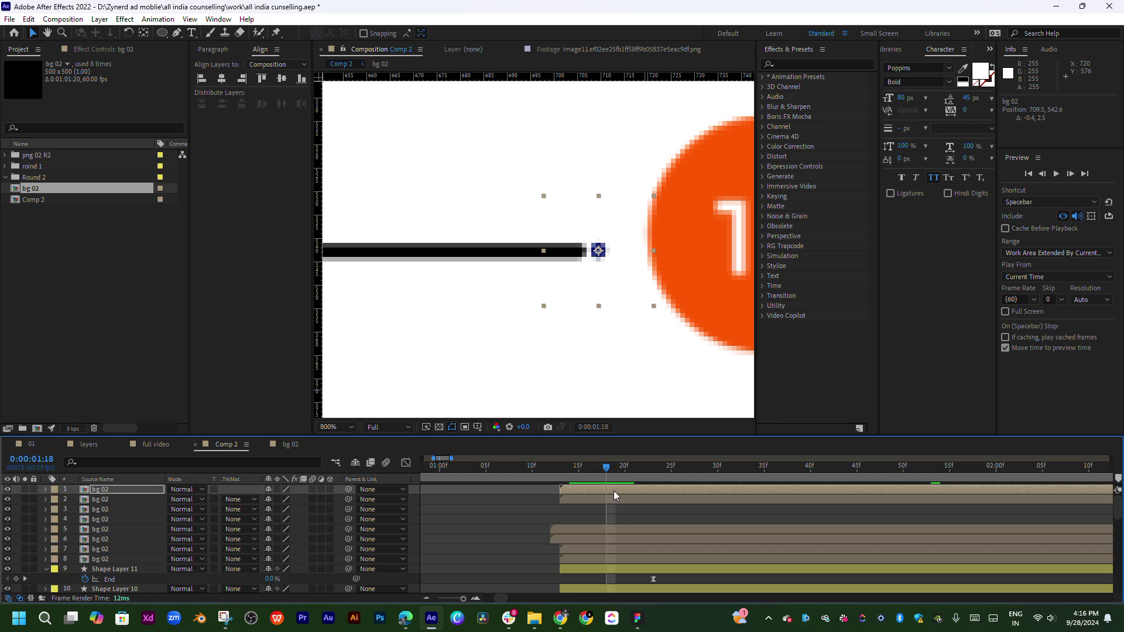
left_click_drag(615, 492, 623, 491)
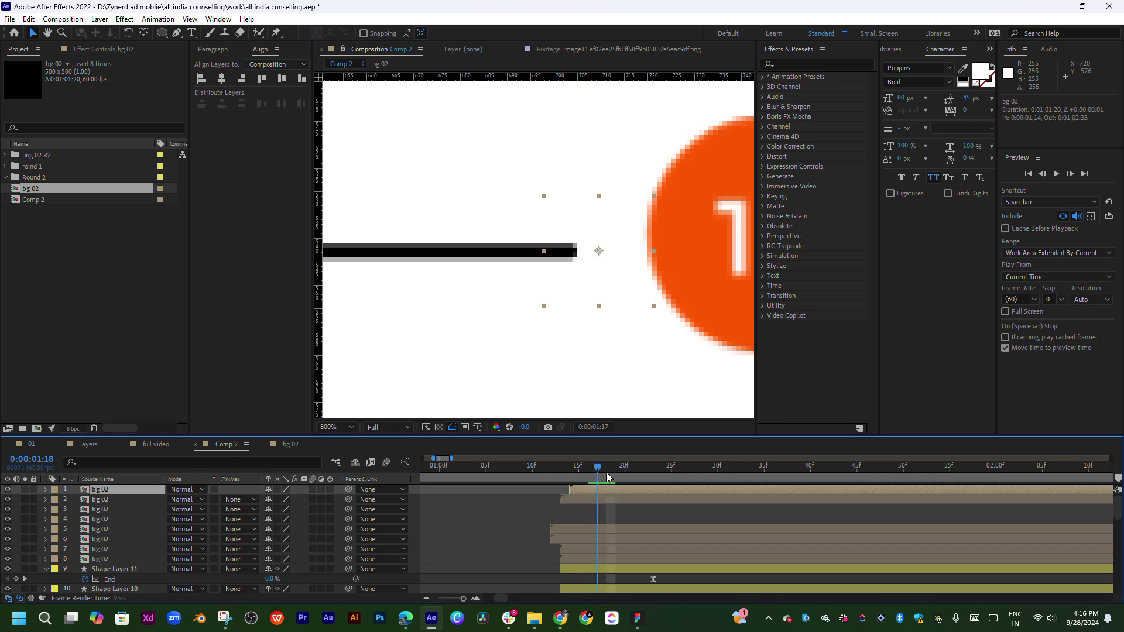
left_click_drag(592, 473, 588, 473)
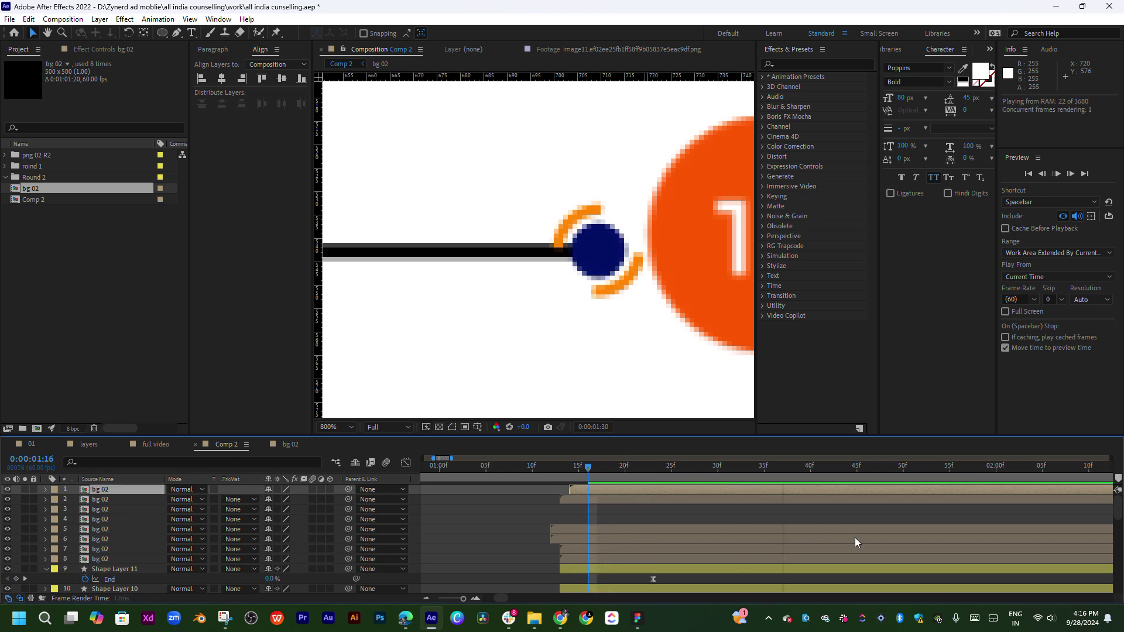
scroll(630, 316, "down", 1)
scroll(589, 333, "down", 2)
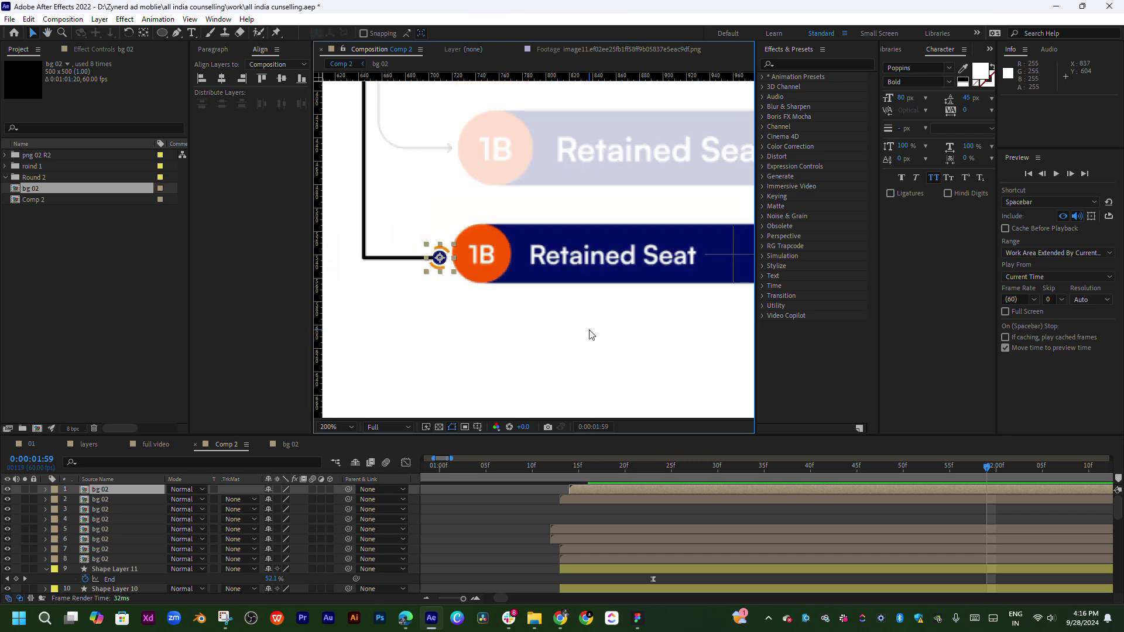
scroll(556, 318, "down", 2)
- Move the 1B Retained Seat bar 7 px right, then reselect the navy icon beside 1B
left_click(537, 269)
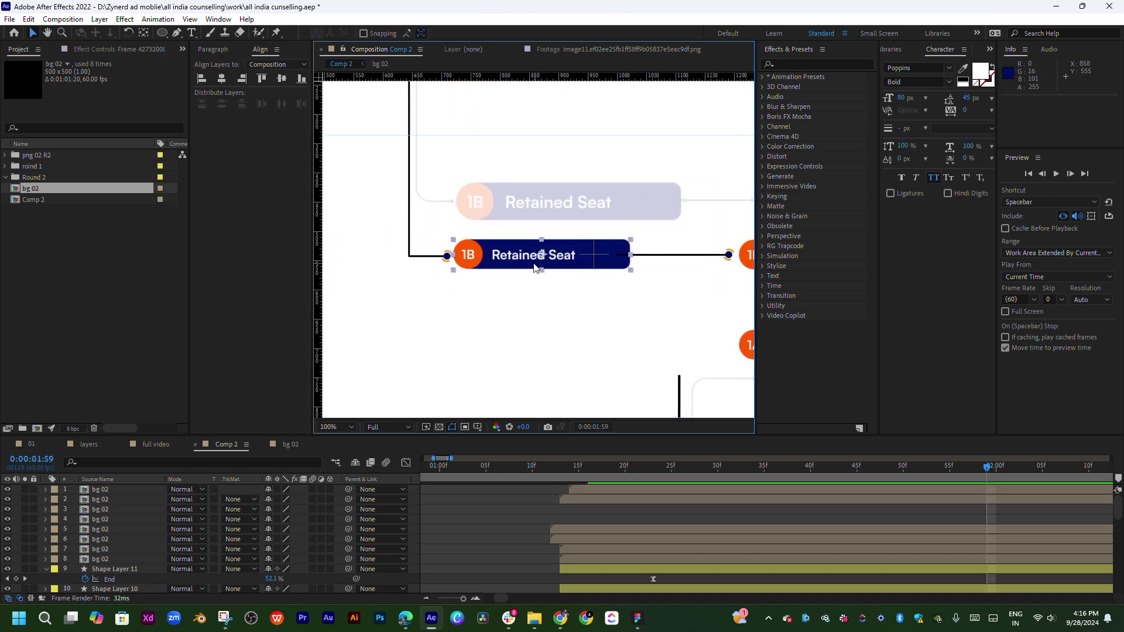
left_click_drag(534, 268, 538, 265)
scroll(591, 281, "down", 4)
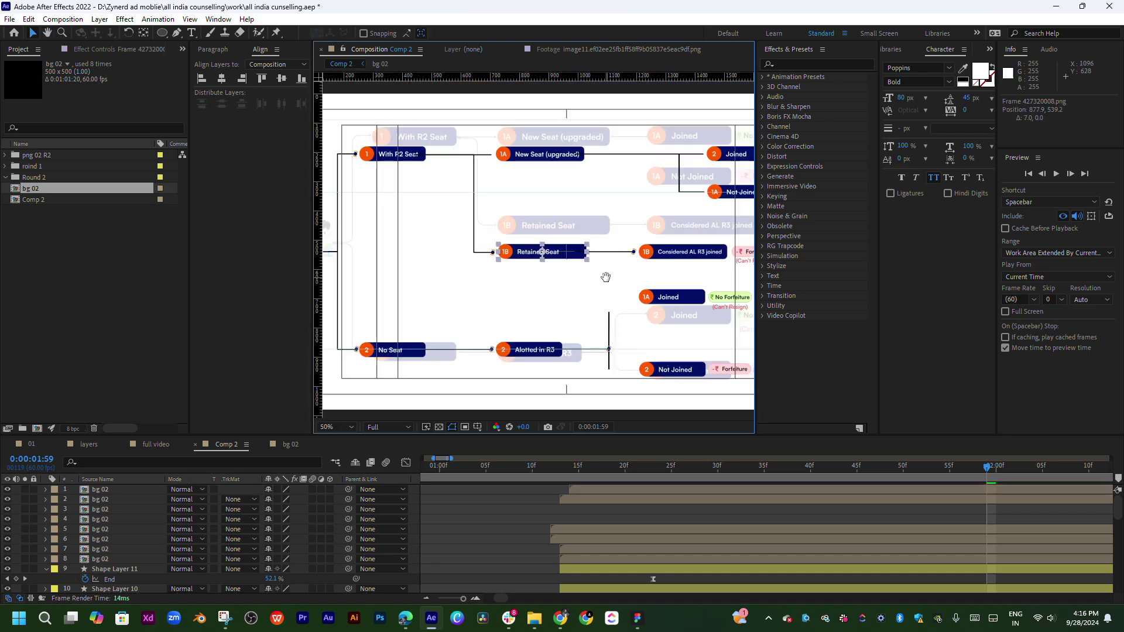
scroll(556, 304, "up", 2)
left_click(439, 328)
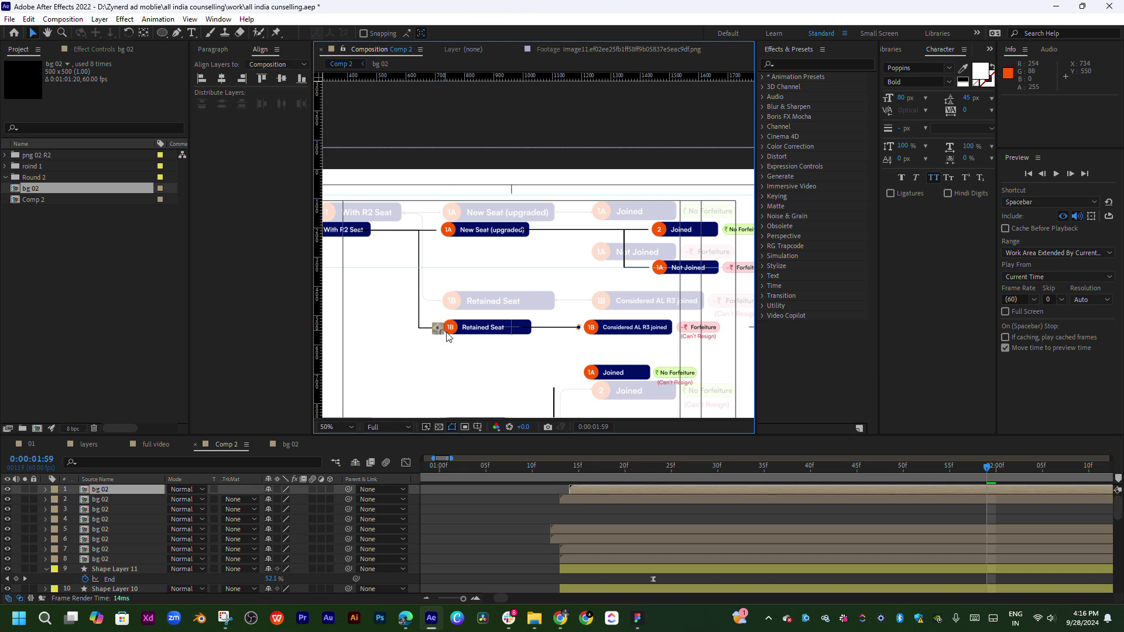
scroll(447, 332, "up", 3)
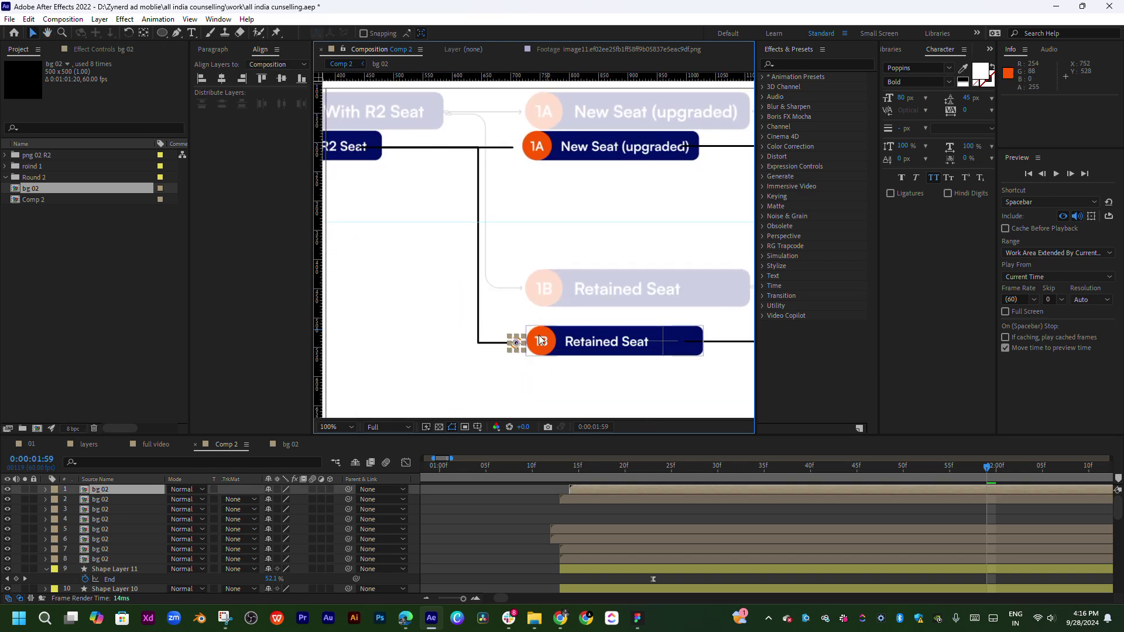
- Duplicate the navy arc icon and move the copy up to the 1A New Seat line end
key("ctrl+d")
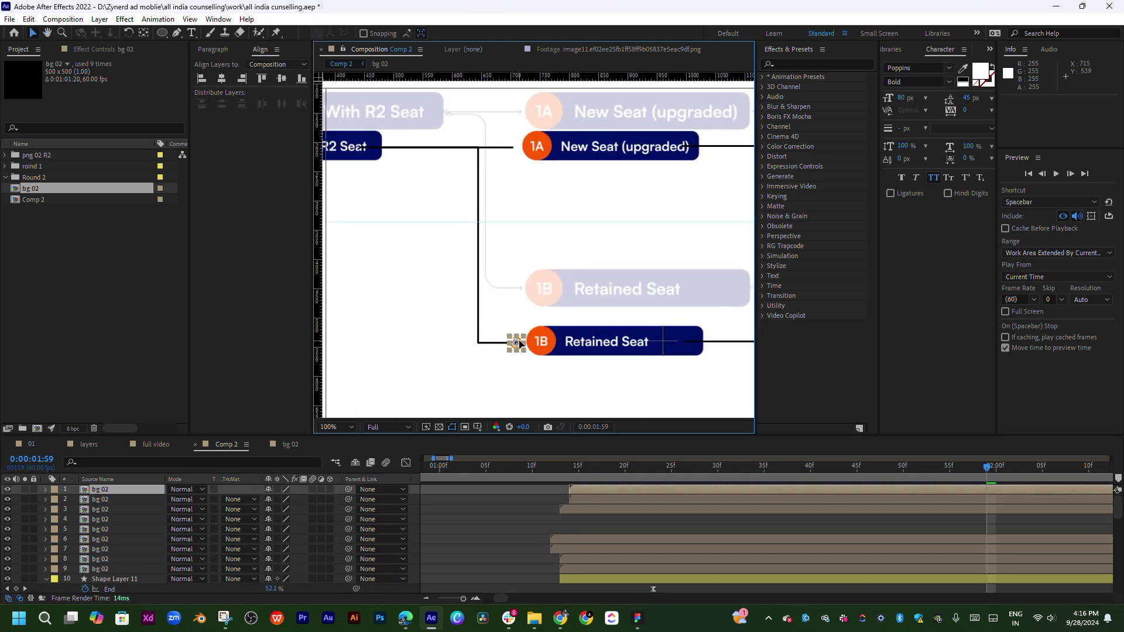
left_click_drag(519, 344, 517, 149)
scroll(517, 149, "up", 4)
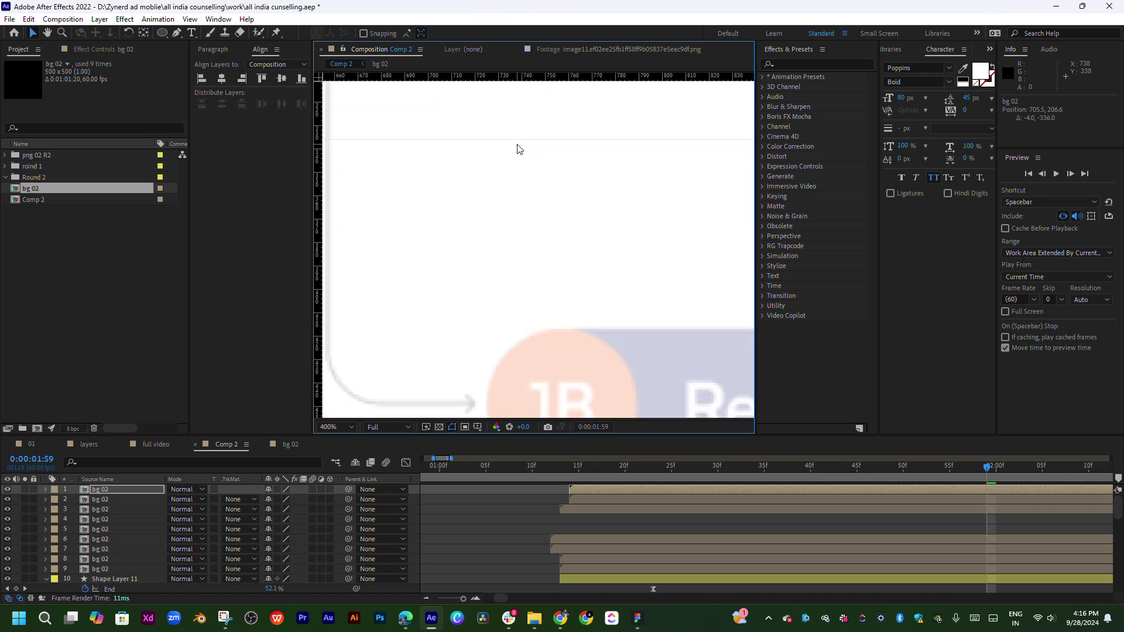
left_click_drag(677, 384, 545, 321)
scroll(610, 284, "up", 2)
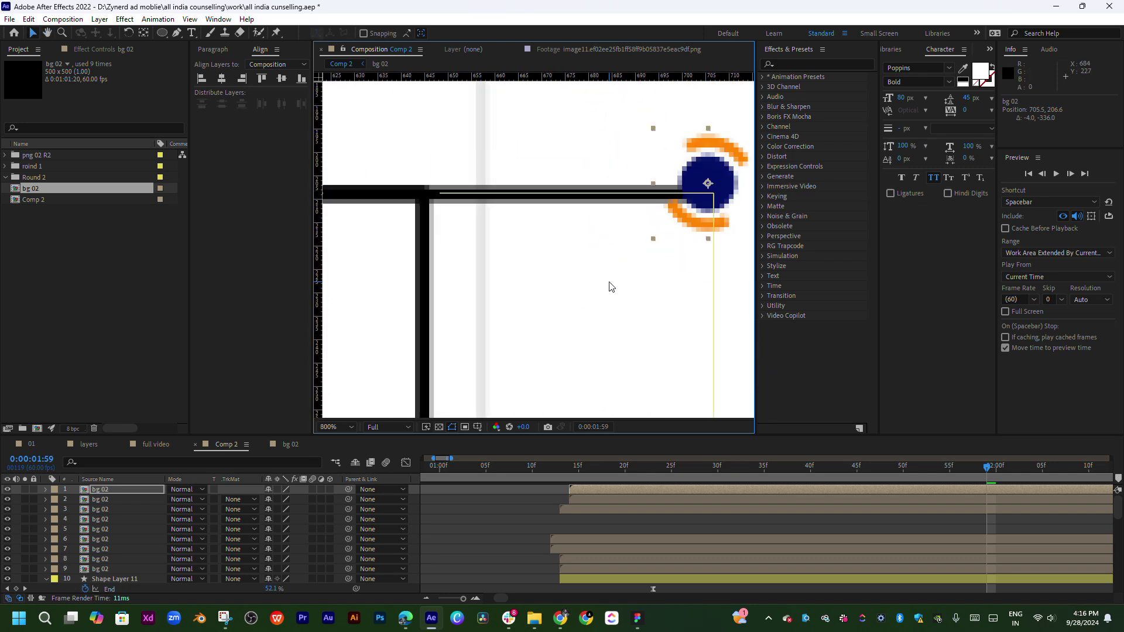
scroll(610, 287, "down", 2)
scroll(546, 290, "down", 2)
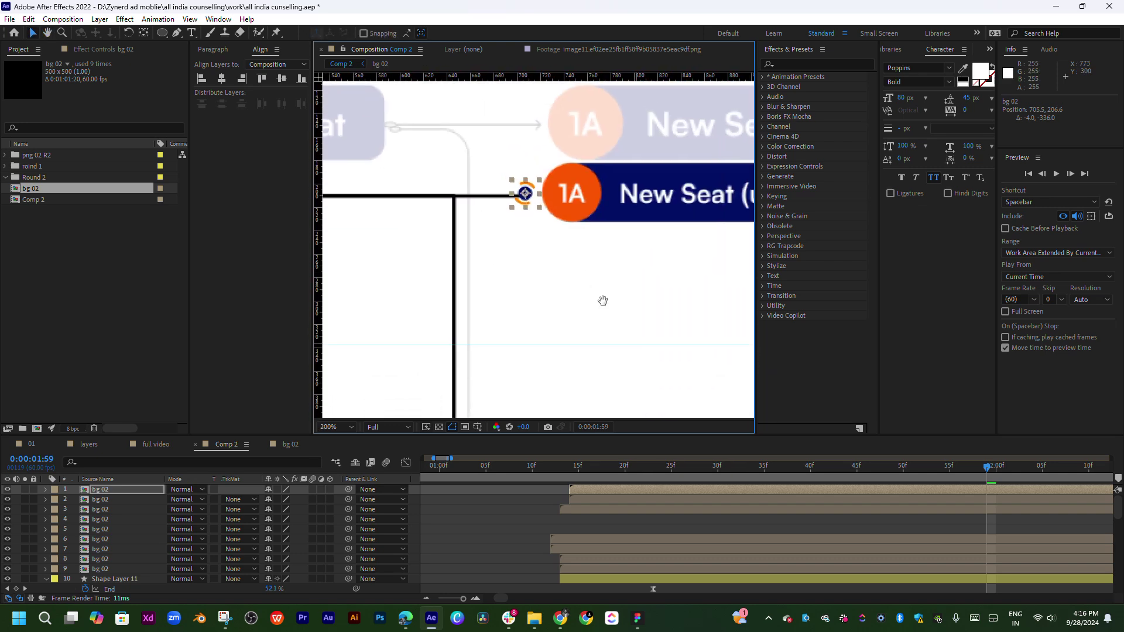
- Replay the icon's arc animation, then nudge the copy down 2 px onto the line
left_click_drag(648, 468, 865, 468)
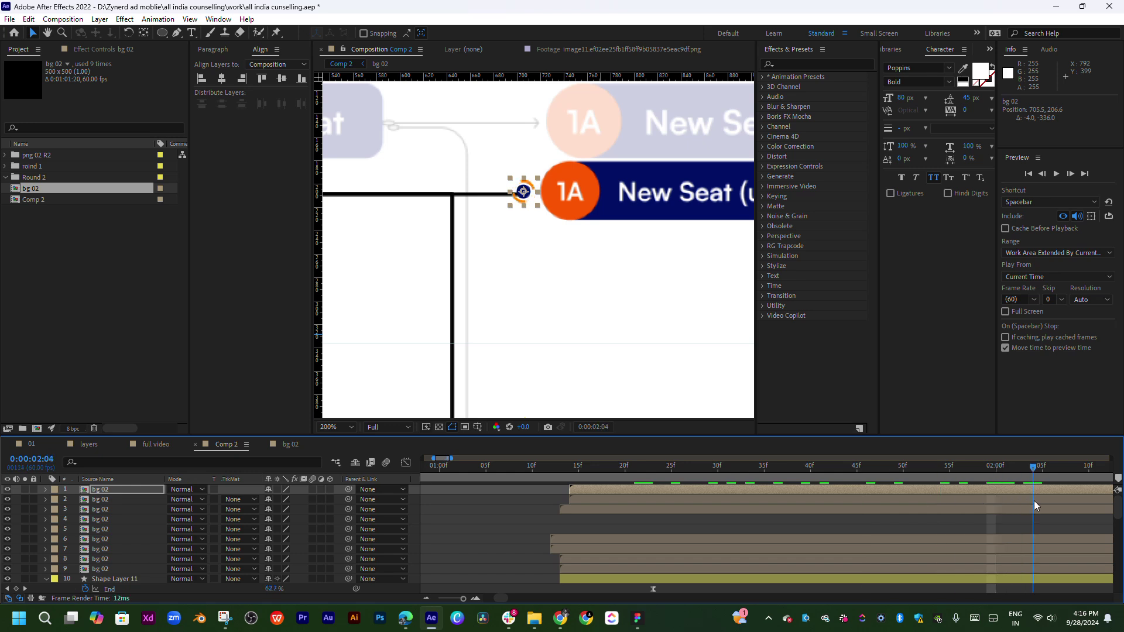
left_click_drag(1034, 505, 573, 518)
mouse_move(744, 511)
left_mouse_down()
mouse_move(608, 532)
mouse_move(651, 521)
left_mouse_up()
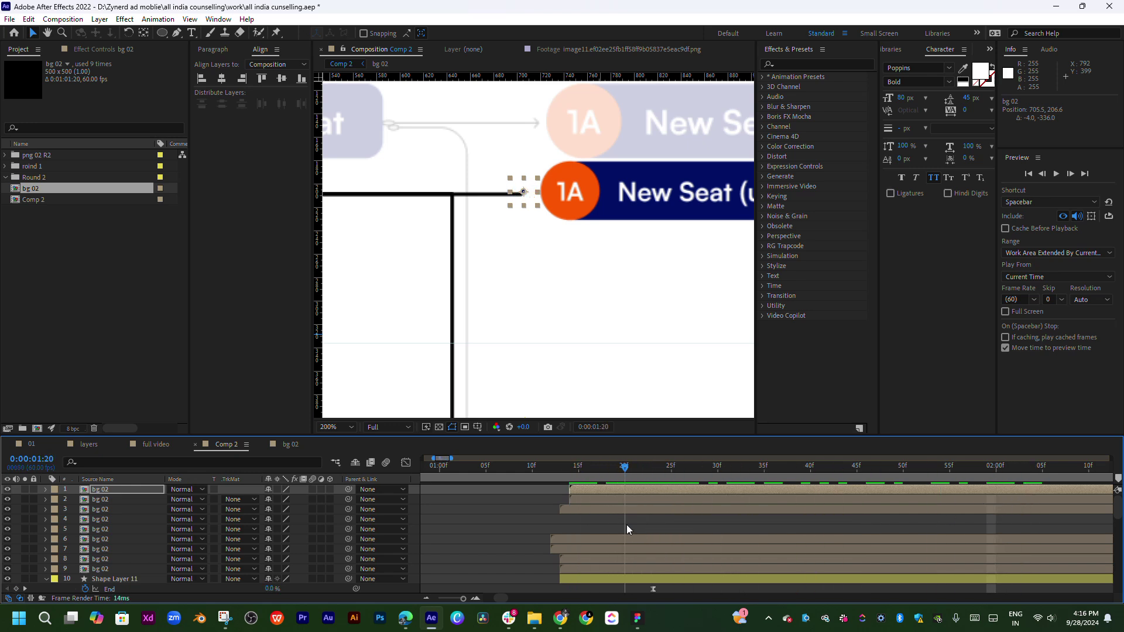
scroll(552, 245, "up", 2)
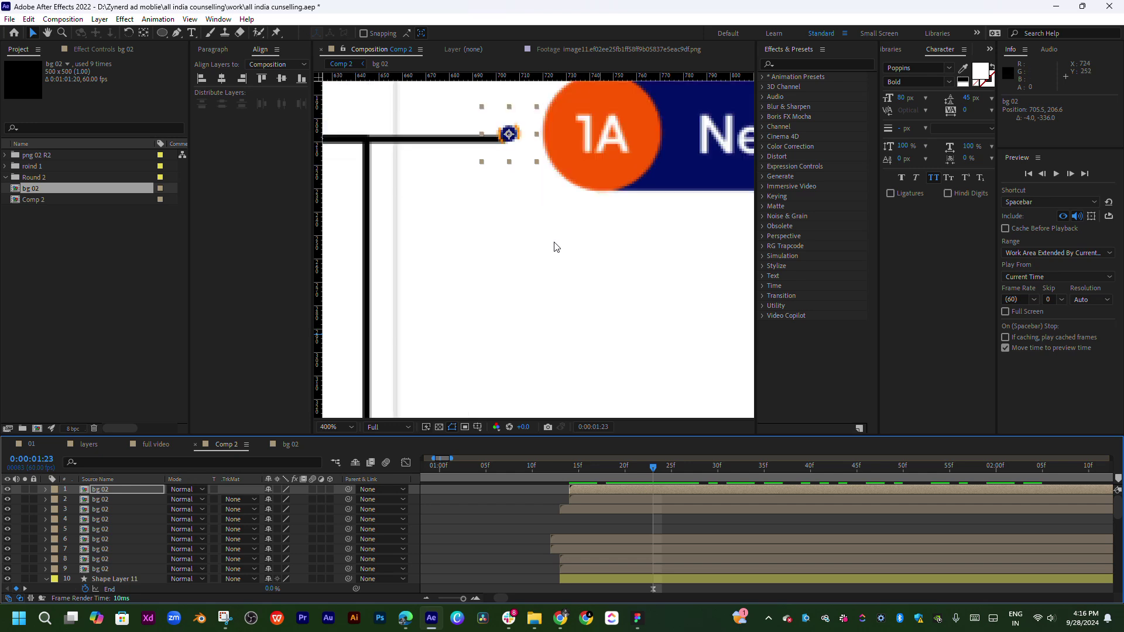
scroll(571, 289, "up", 2)
left_click_drag(569, 229, 570, 235)
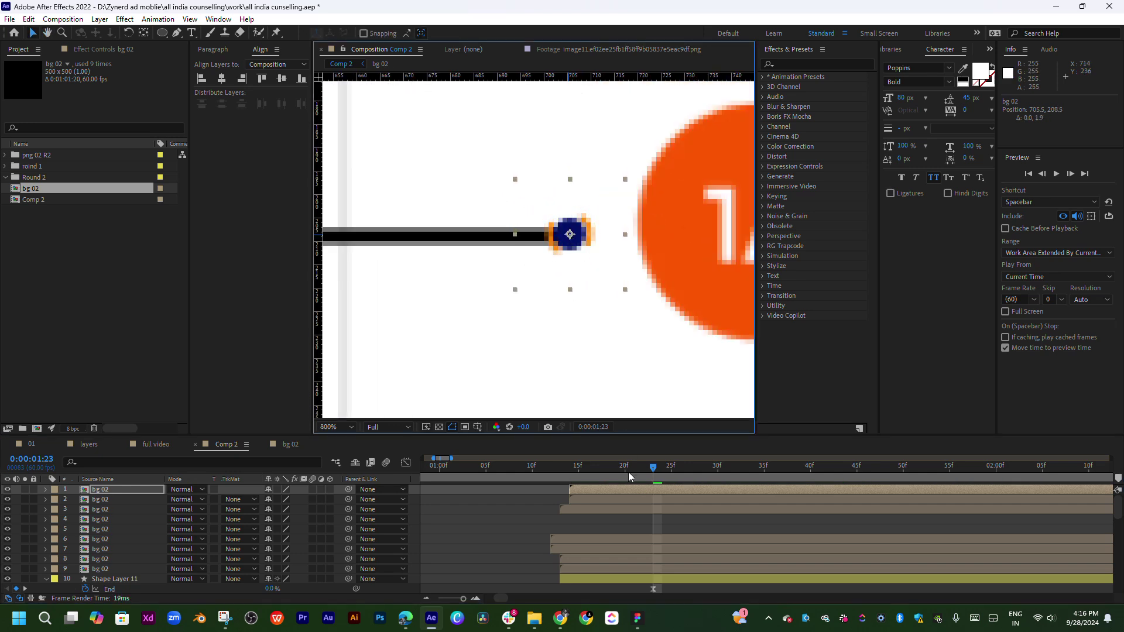
- Shift the copied icon's start one frame later
mouse_move(628, 472)
left_mouse_down()
mouse_move(635, 488)
mouse_move(996, 469)
left_mouse_up()
key("Page_Up")
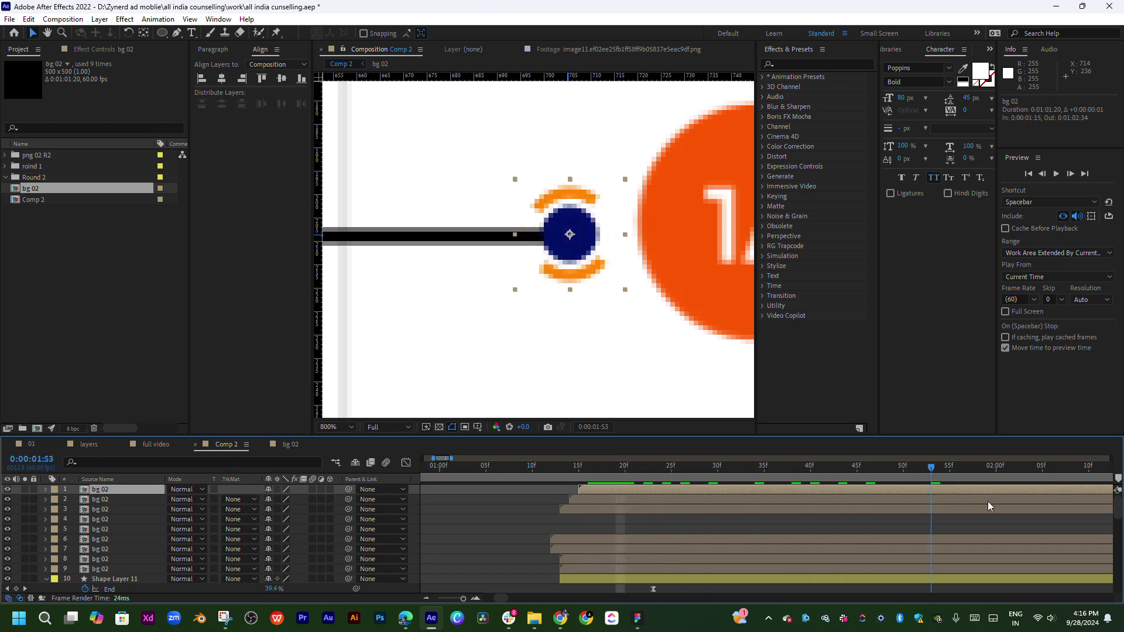
scroll(564, 293, "down", 3)
scroll(563, 292, "down", 2)
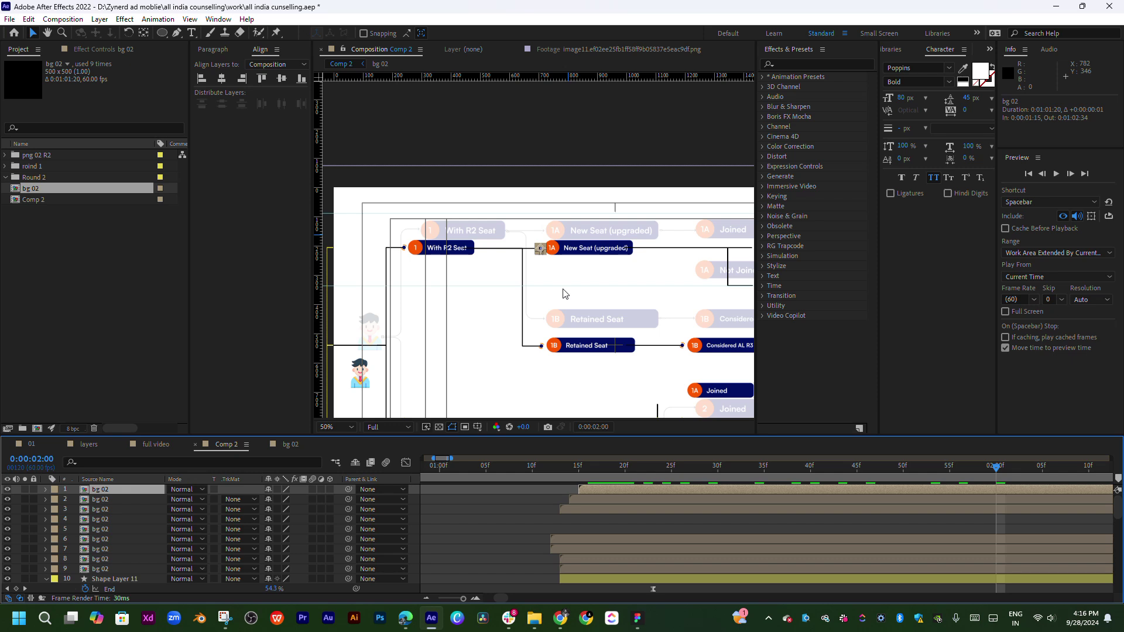
- Select the New Seat (upgraded) bar, remove the horizontal guide, and move the vertical guide to 723
scroll(564, 293, "up", 2)
left_click(576, 196)
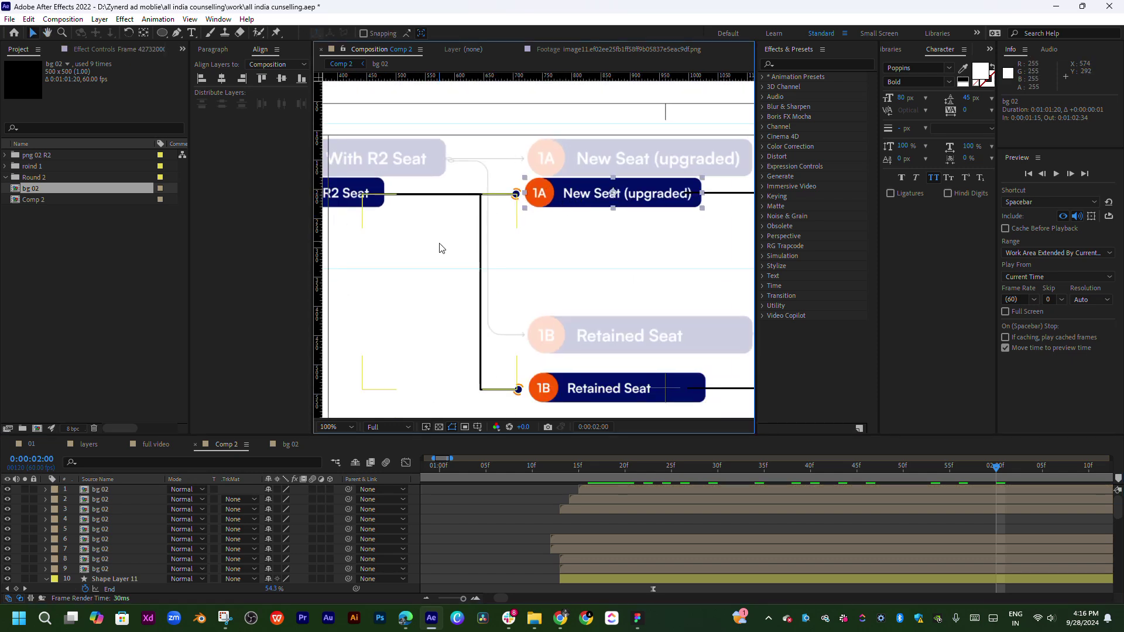
left_click_drag(473, 269, 321, 265)
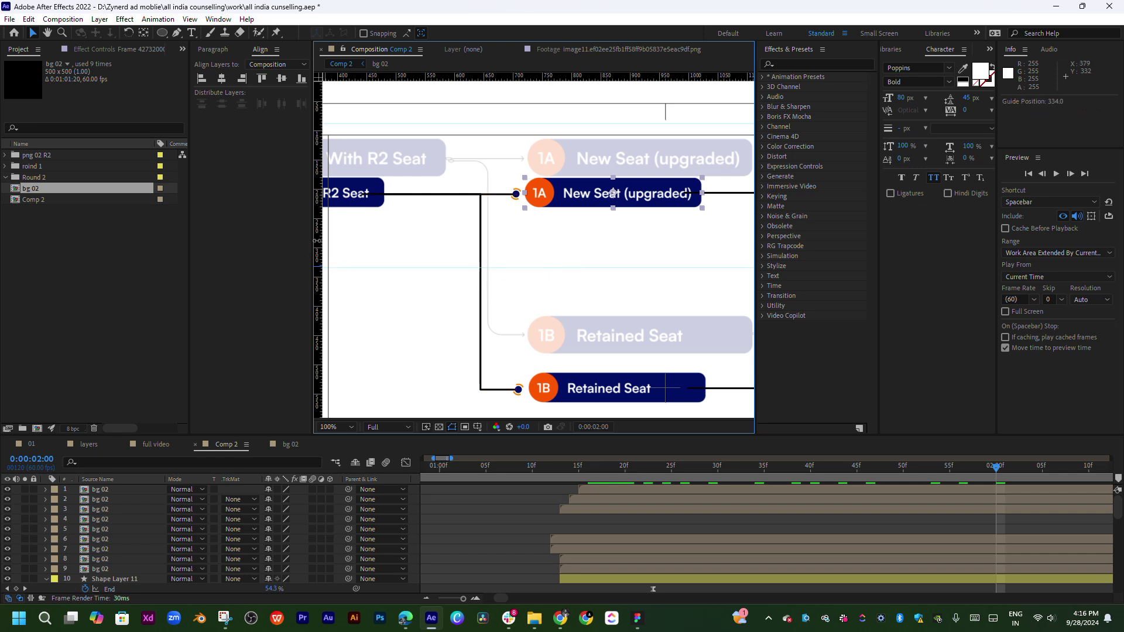
left_click_drag(489, 241, 526, 239)
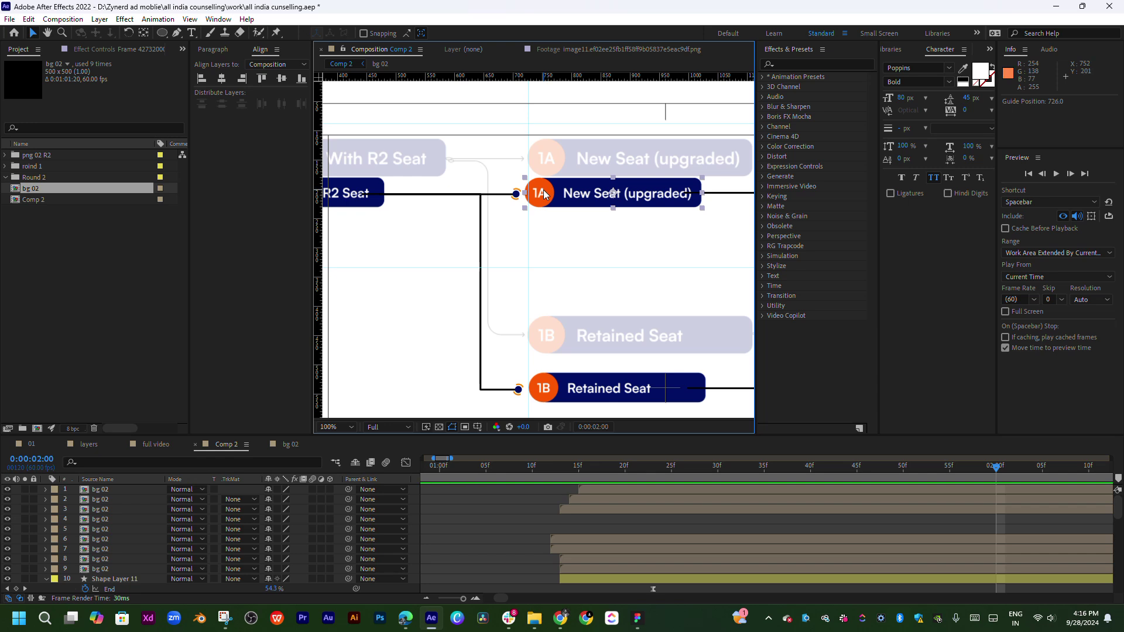
- Nudge the New Seat (upgraded) bar right onto the 723 guide, then select the 1A line-end icon
scroll(544, 193, "up", 2)
scroll(534, 221, "up", 1)
left_click_drag(534, 228, 535, 223)
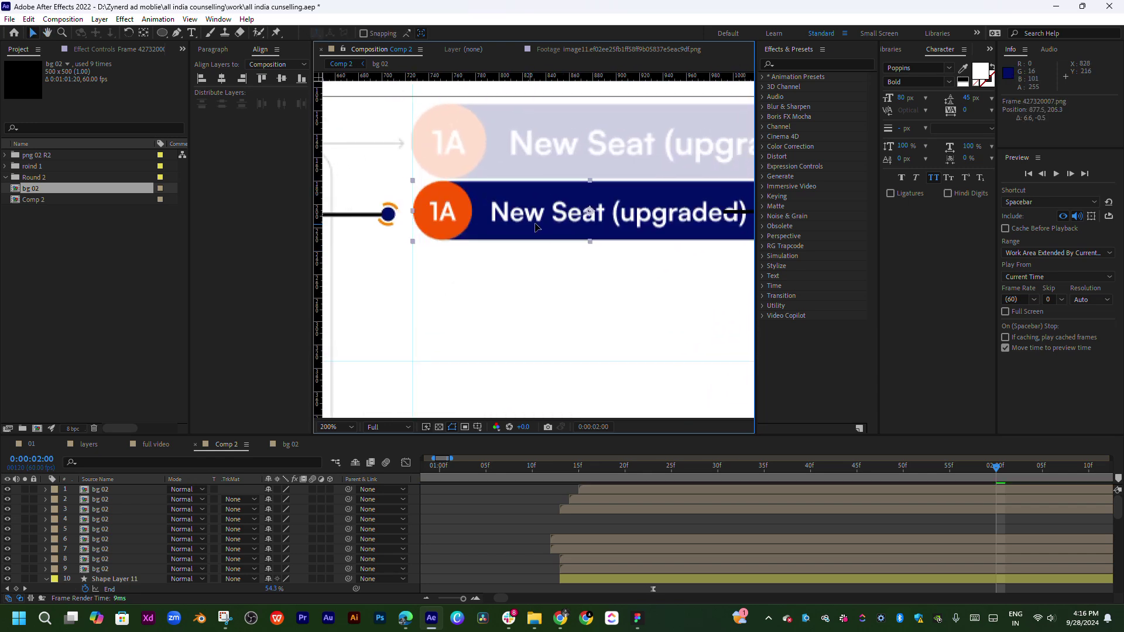
scroll(540, 228, "down", 4)
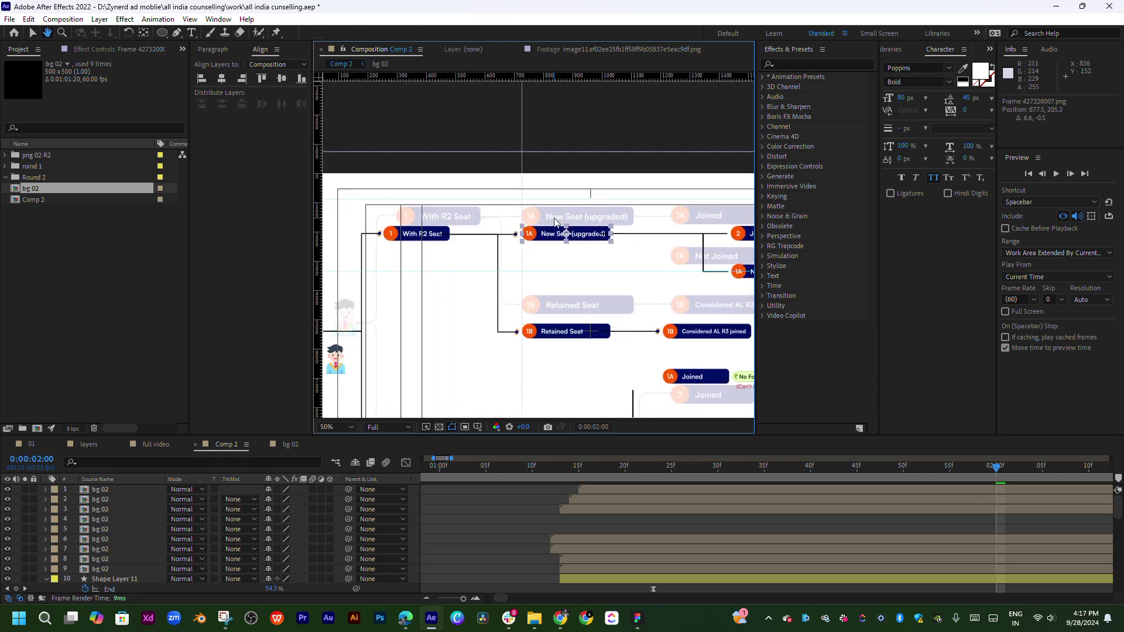
scroll(471, 241, "up", 2)
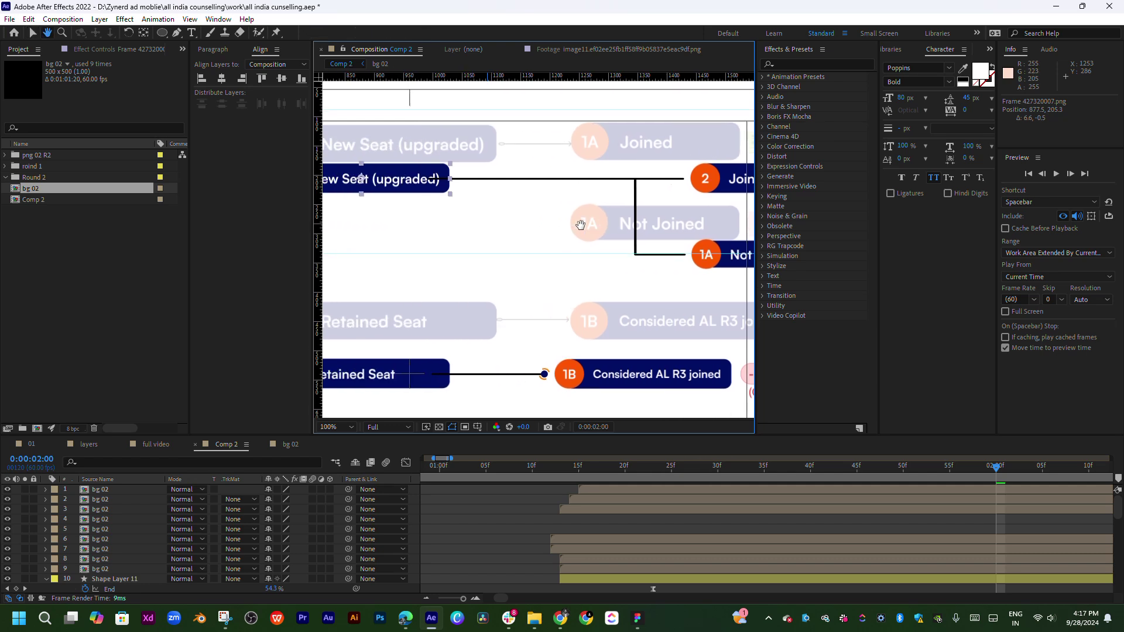
scroll(489, 226, "up", 1)
scroll(461, 229, "up", 1)
scroll(727, 297, "up", 2)
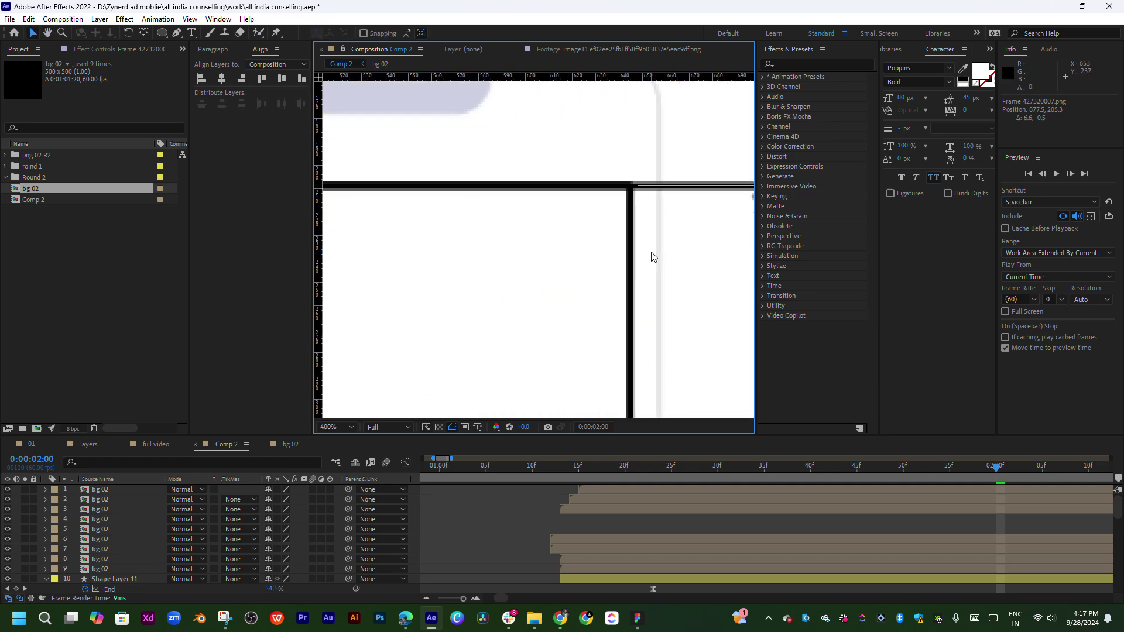
left_click(629, 204)
- Duplicate the navy arc icon and place the copy on the junction before the 1A badge
key("ctrl+d")
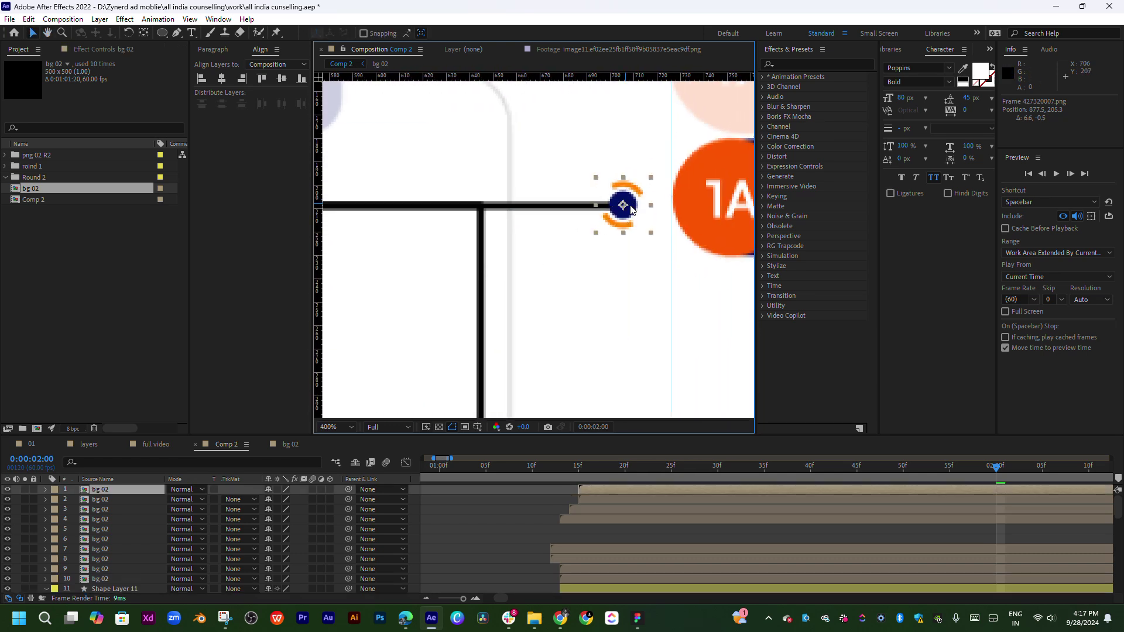
mouse_move(630, 203)
left_mouse_down()
mouse_move(483, 215)
mouse_move(492, 212)
left_mouse_up()
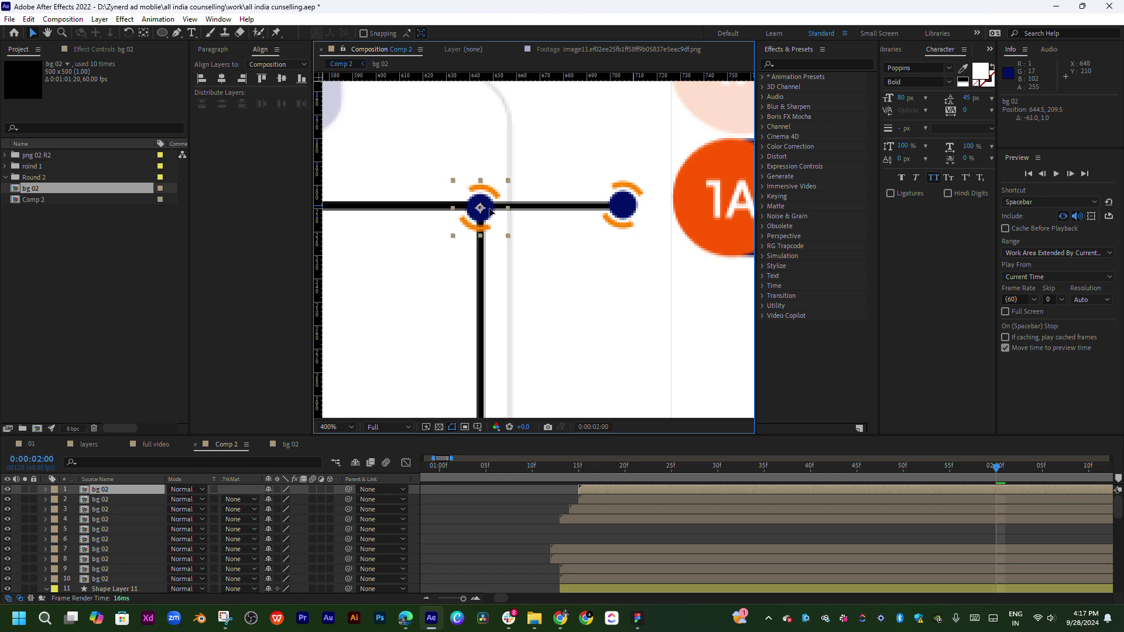
left_click_drag(582, 465, 467, 469)
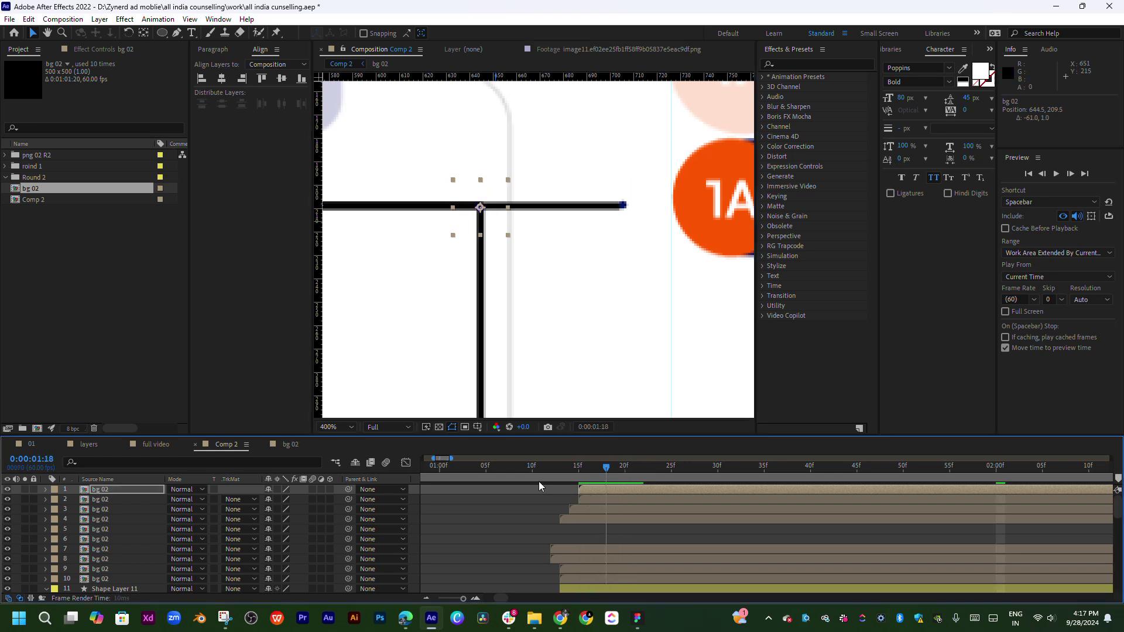
scroll(466, 521, "left", 5)
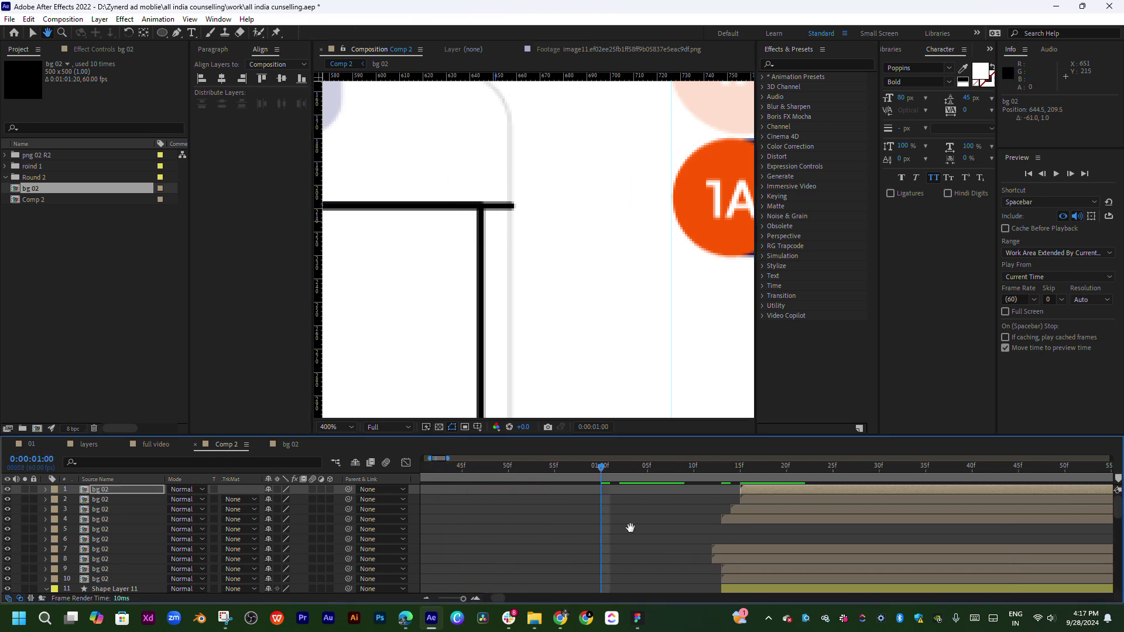
- Move the copy's In point earlier to 0:00:00:51 and preview the timing
left_click(489, 466)
left_click_drag(532, 476, 580, 475)
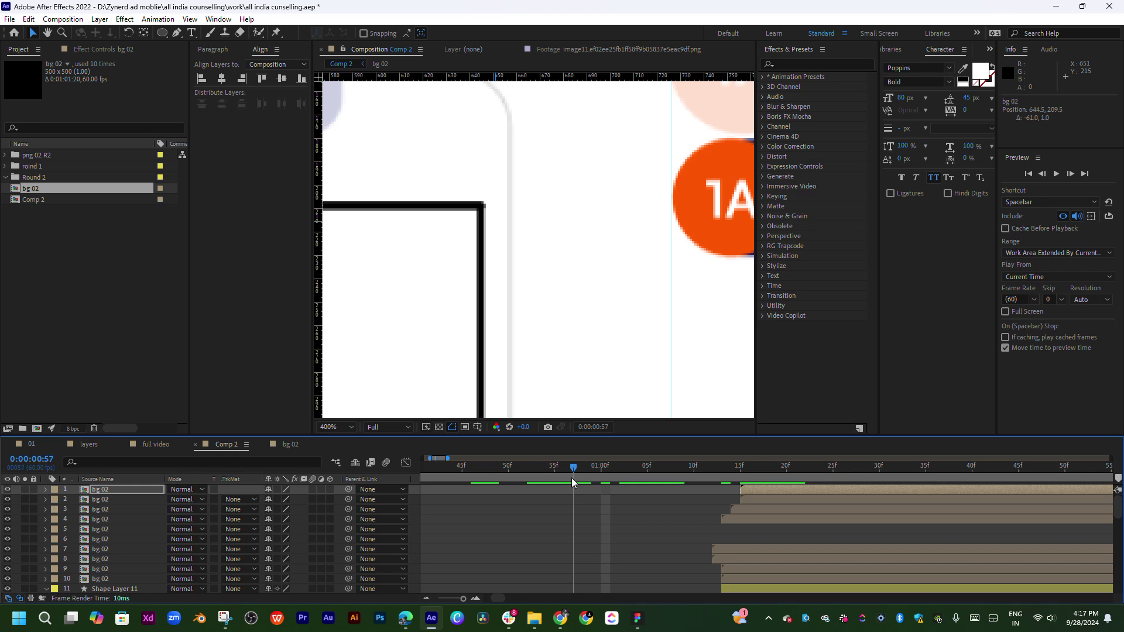
left_click_drag(757, 489, 691, 490)
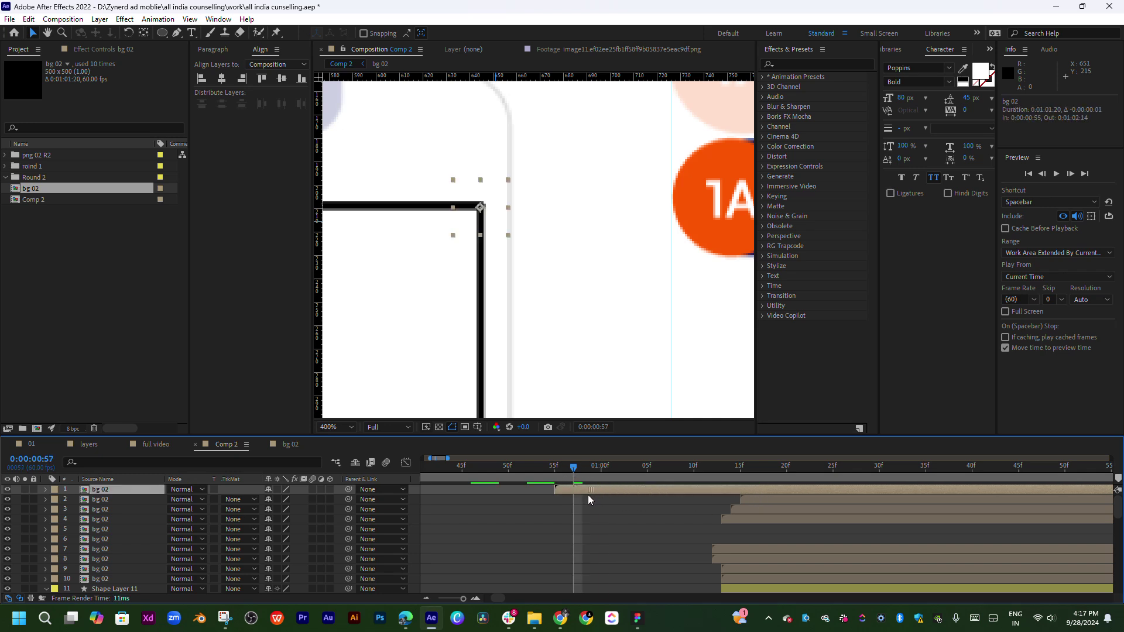
mouse_move(587, 494)
left_mouse_down()
mouse_move(556, 497)
mouse_move(582, 465)
left_mouse_up()
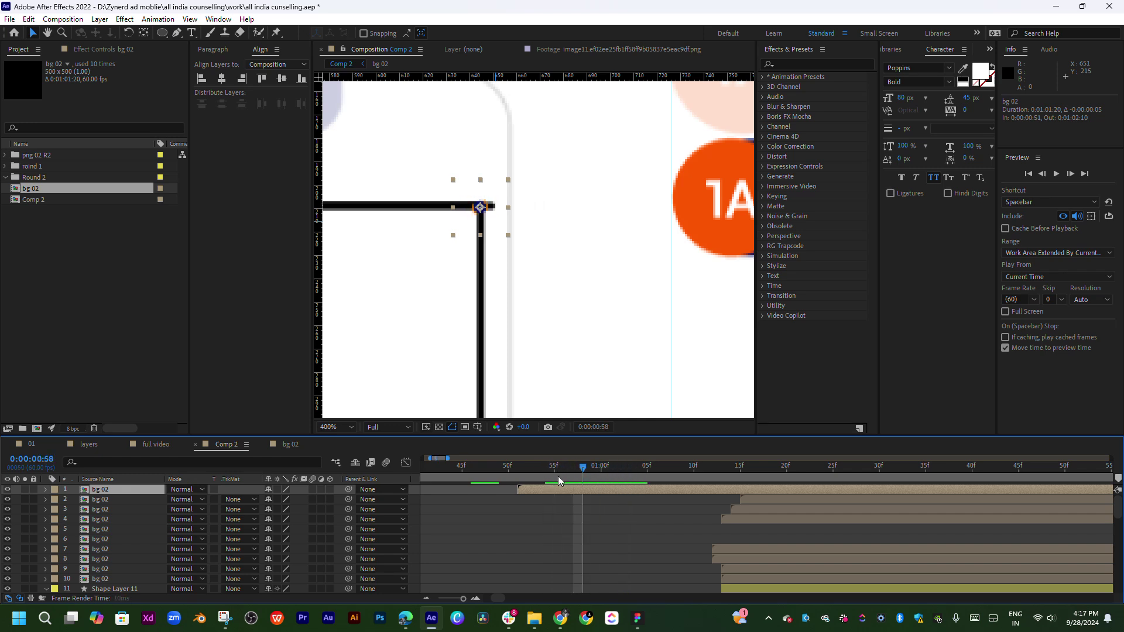
key("space")
- Bring the next junction into view and drag the new circle copy over the T-junction
scroll(585, 311, "down", 1)
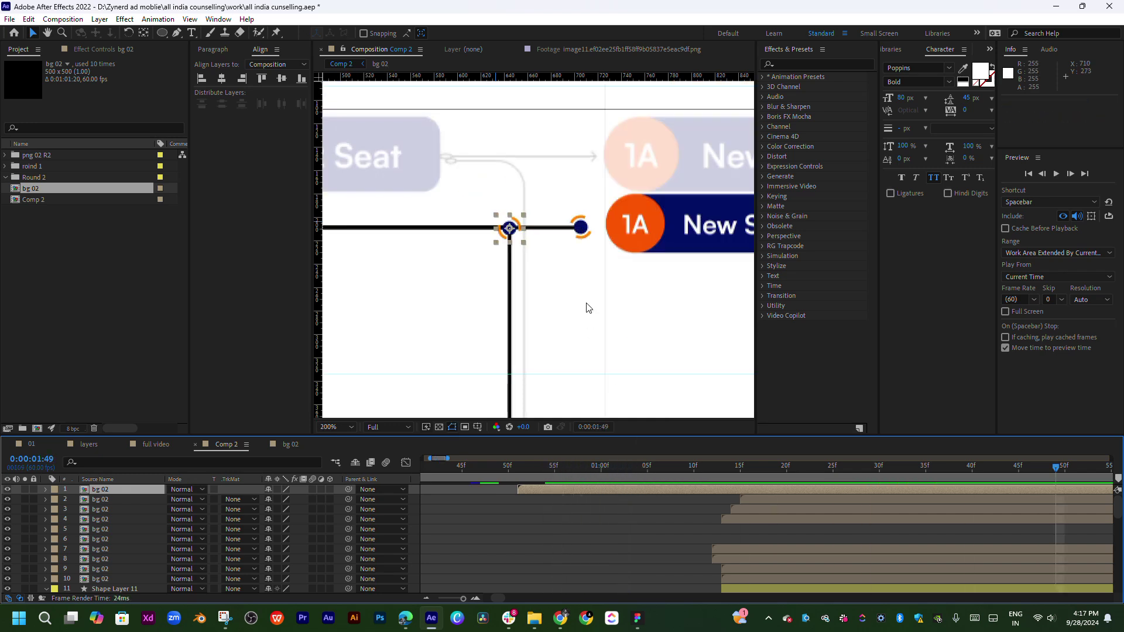
scroll(588, 308, "down", 1)
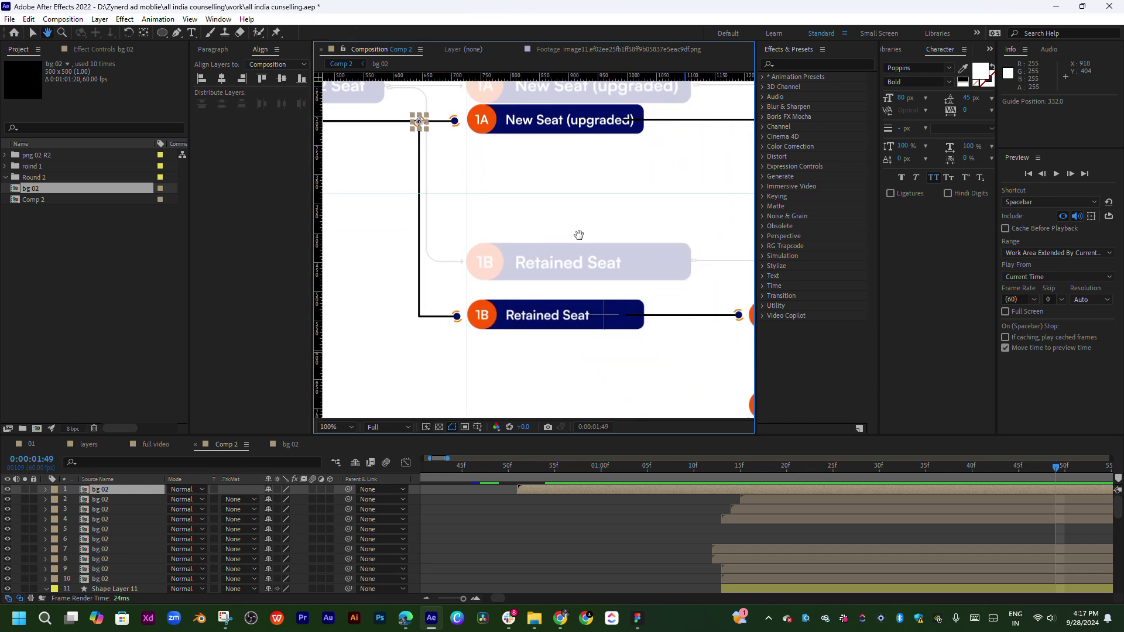
left_click_drag(686, 357, 455, 276)
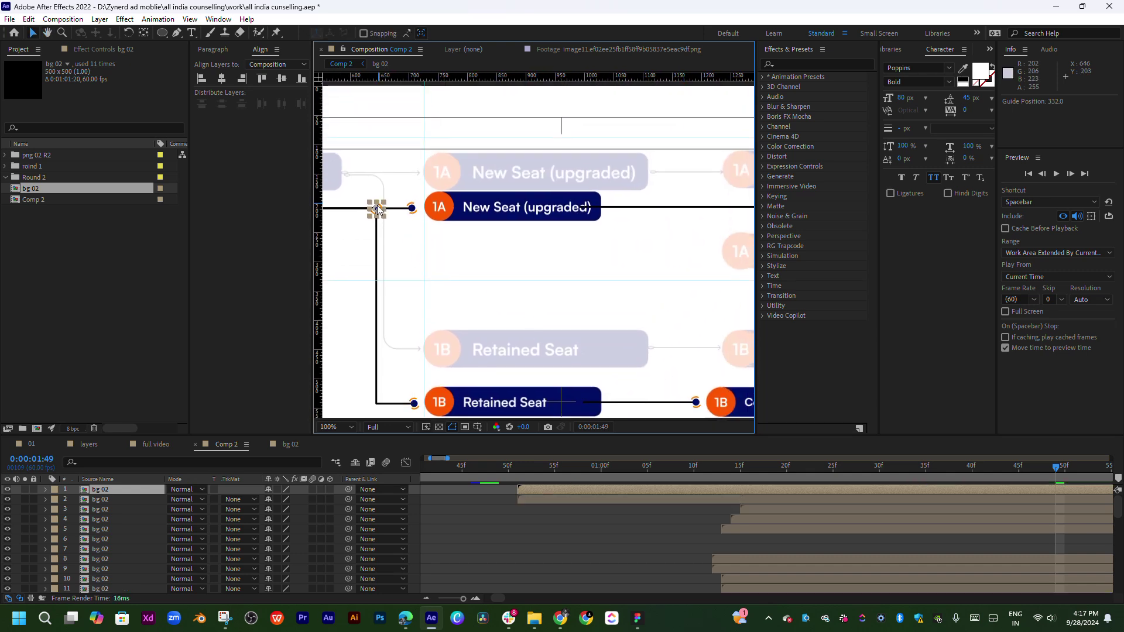
left_click_drag(376, 209, 659, 194)
left_click_drag(584, 222, 379, 260)
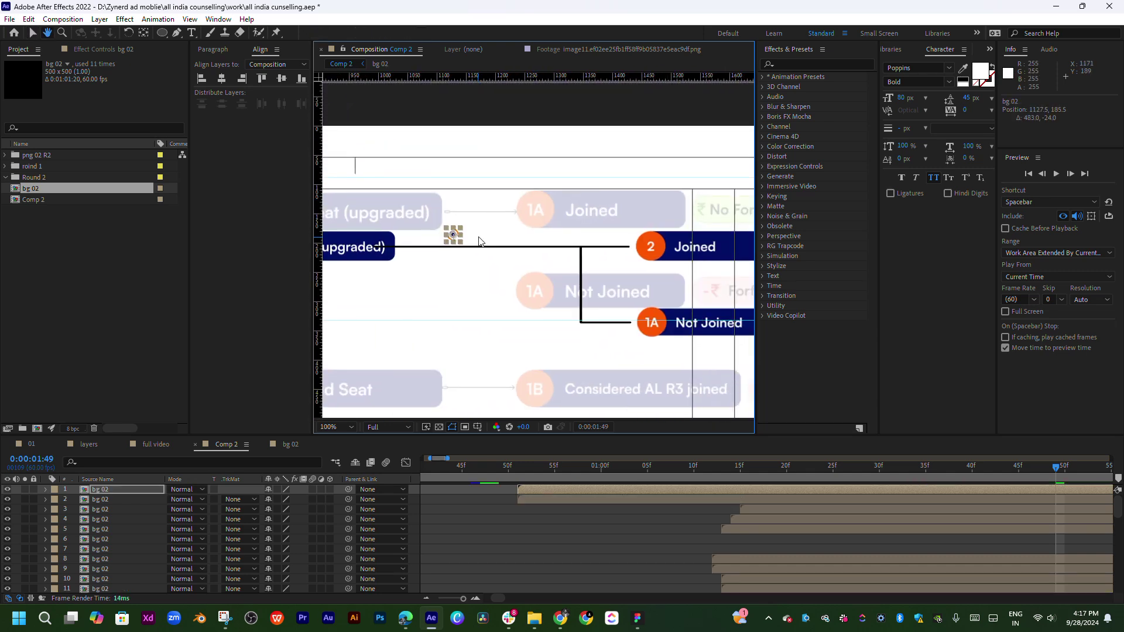
left_click_drag(455, 239, 582, 252)
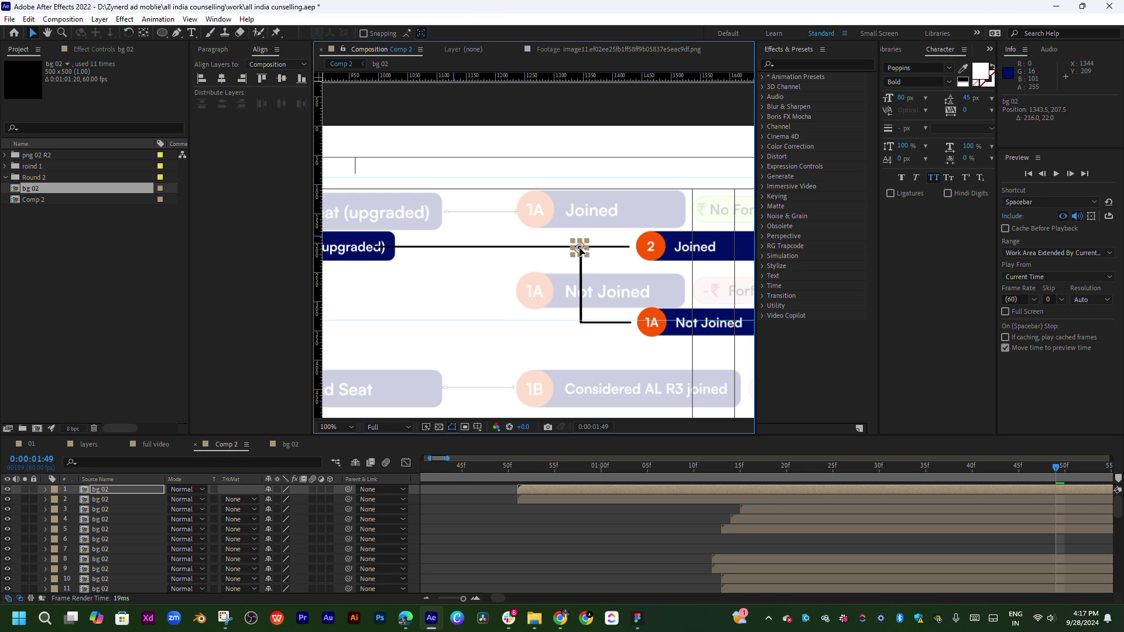
- Check when the line reaches the corner and centre the circle on the junction at 1345.8, 206.9
scroll(583, 252, "up", 2)
left_click_drag(672, 284, 572, 280)
scroll(572, 280, "up", 2)
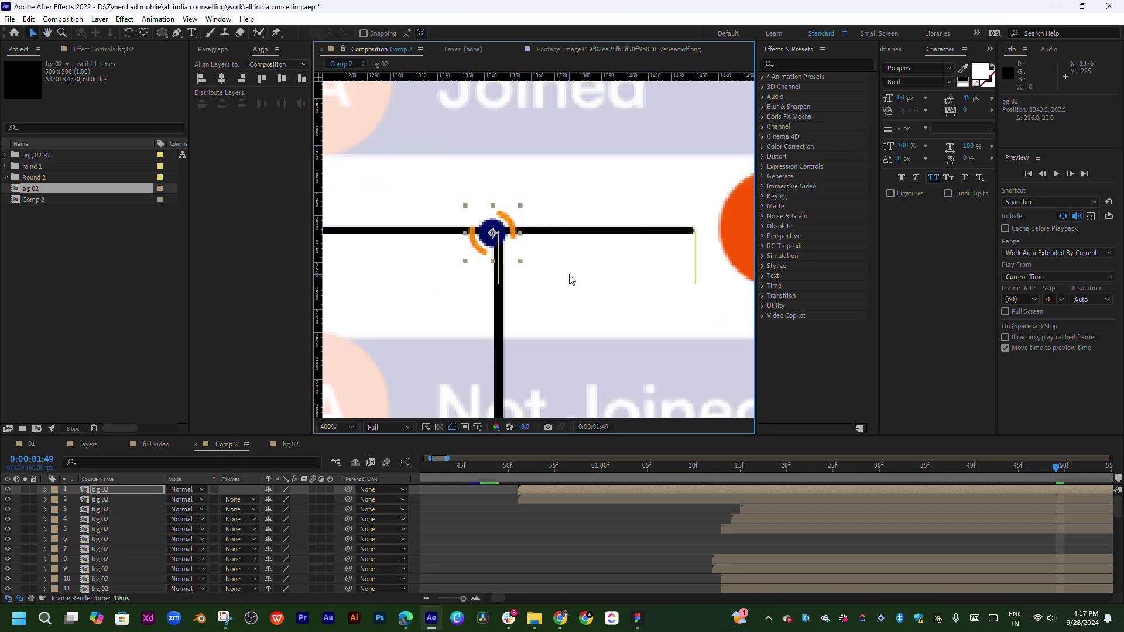
left_click(554, 466)
left_click_drag(581, 467, 601, 466)
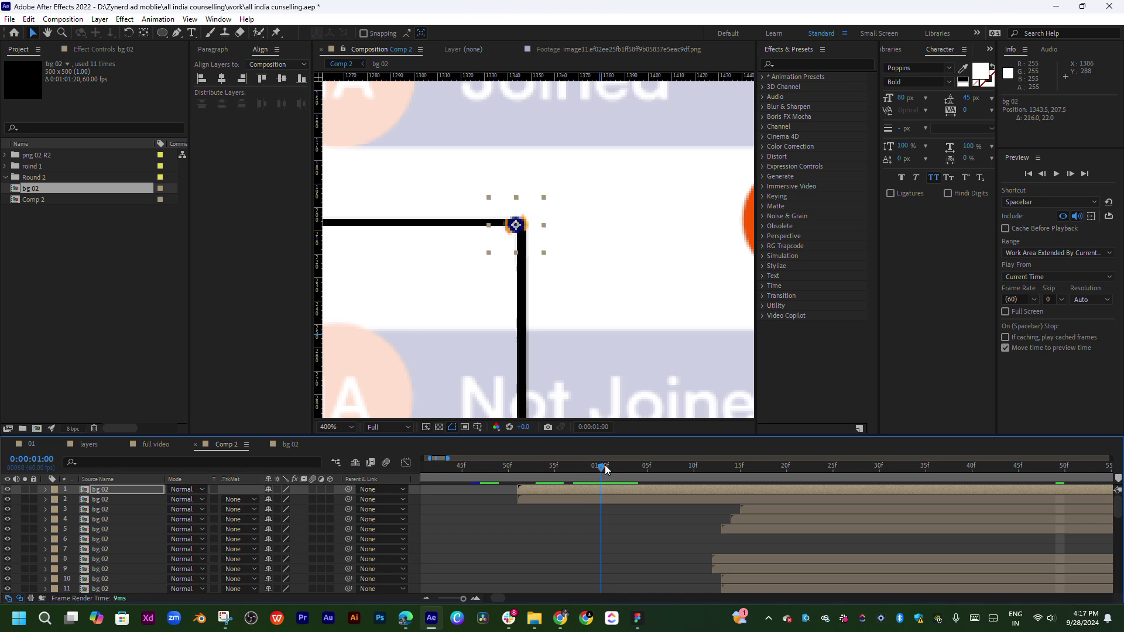
scroll(531, 232, "up", 1)
left_click_drag(531, 232, 535, 225)
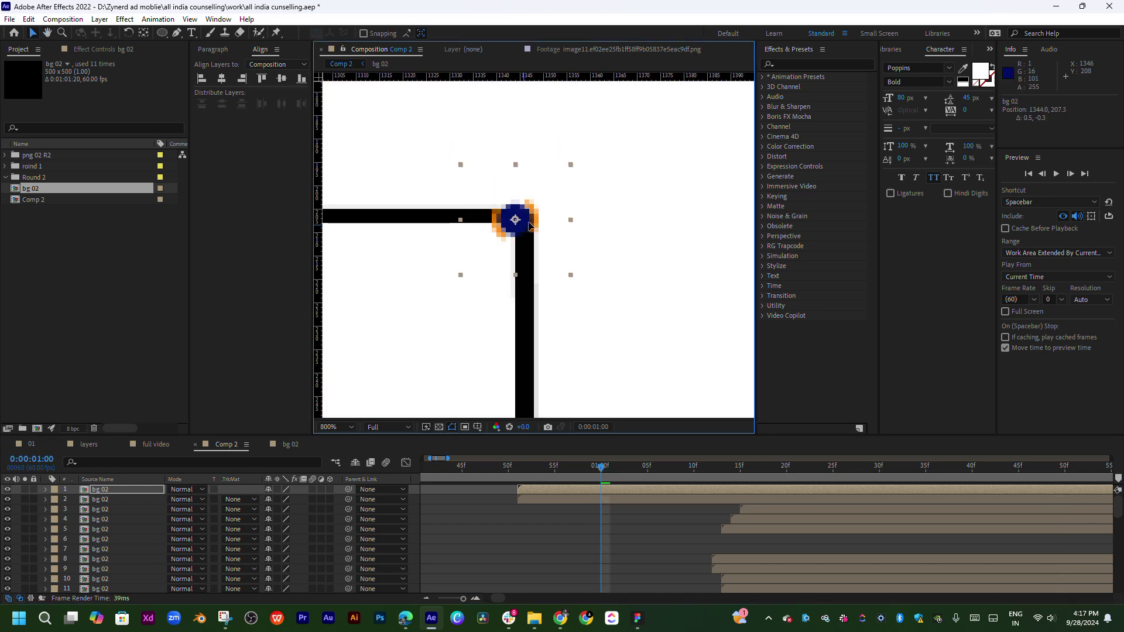
scroll(565, 234, "down", 2)
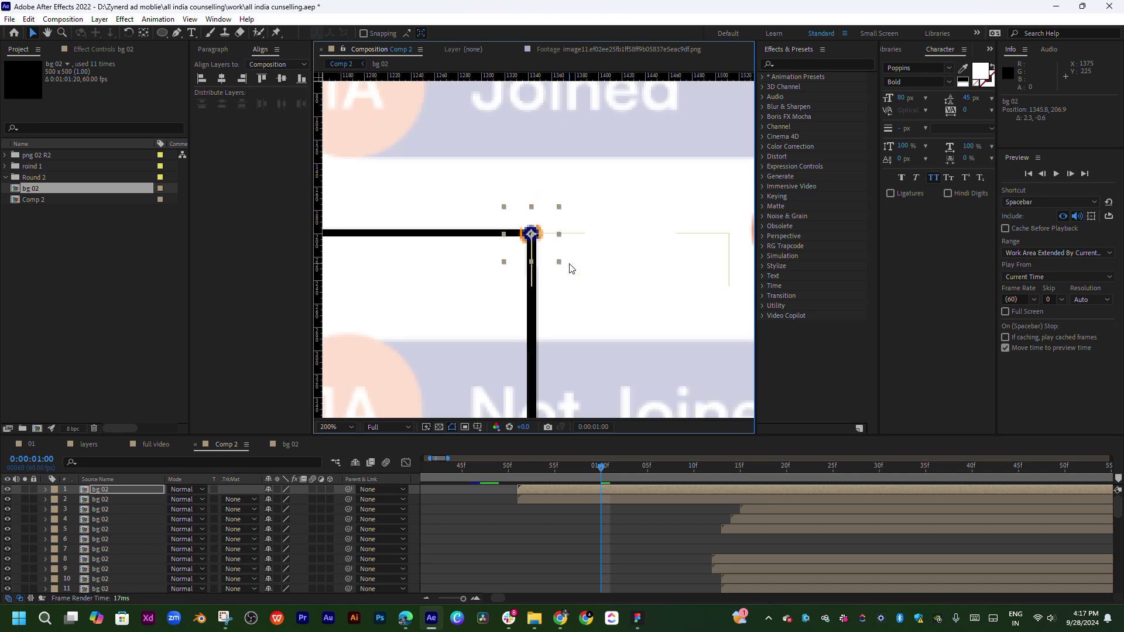
left_click(530, 305)
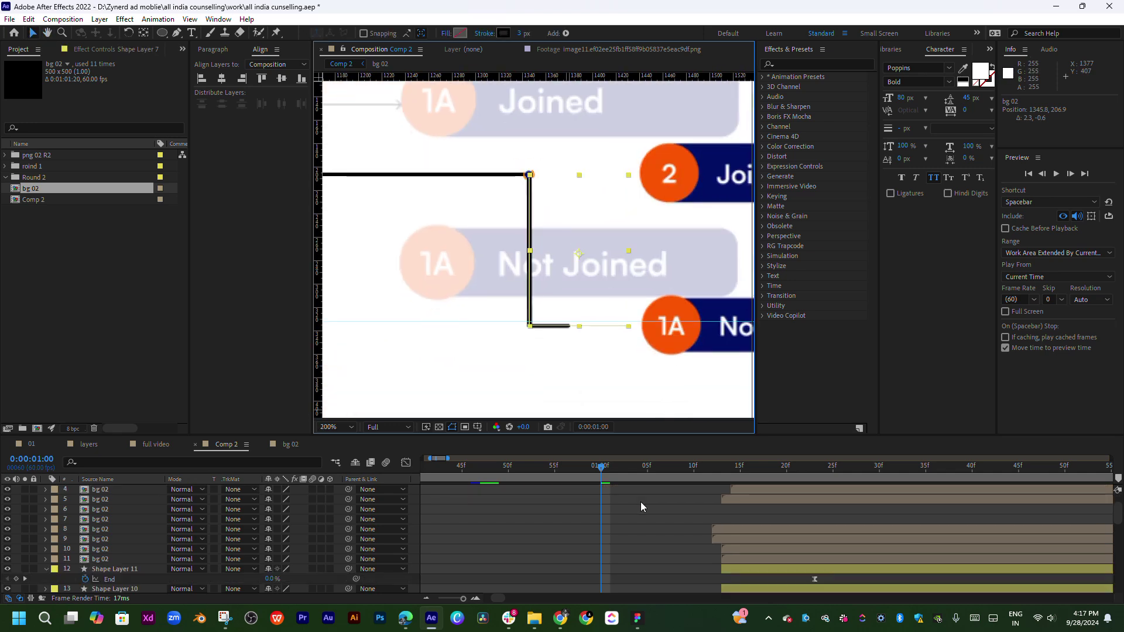
- Start the L-shaped connector (Shape Layer 7) a few frames later and reveal its Trim Paths End keyframes
key("p")
left_click_drag(883, 503, 1021, 504)
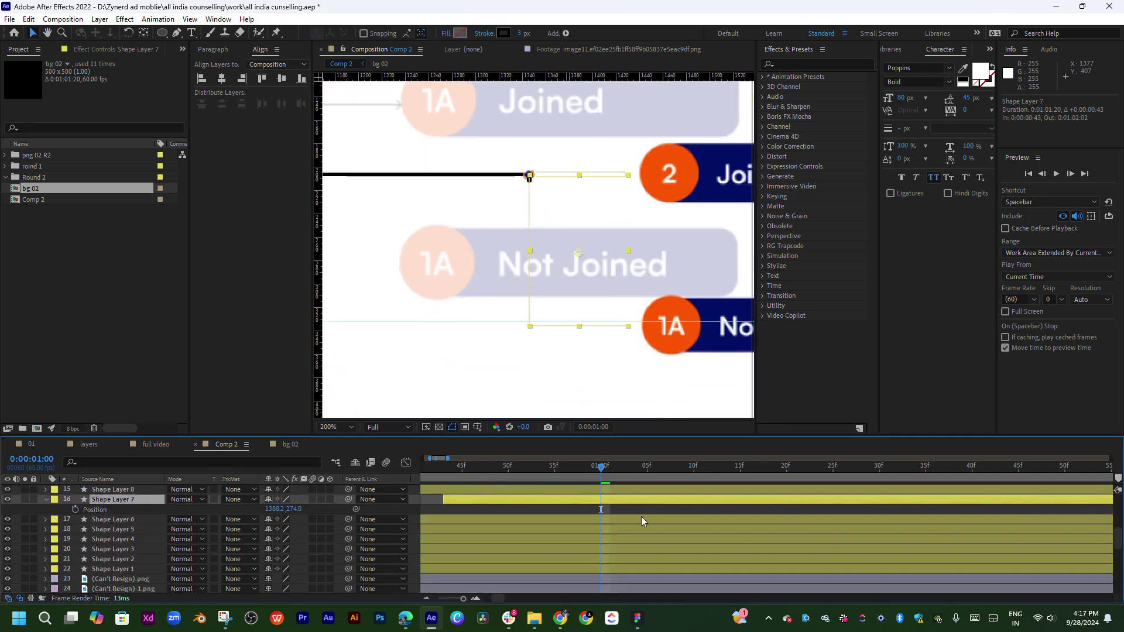
left_click_drag(607, 506, 700, 509)
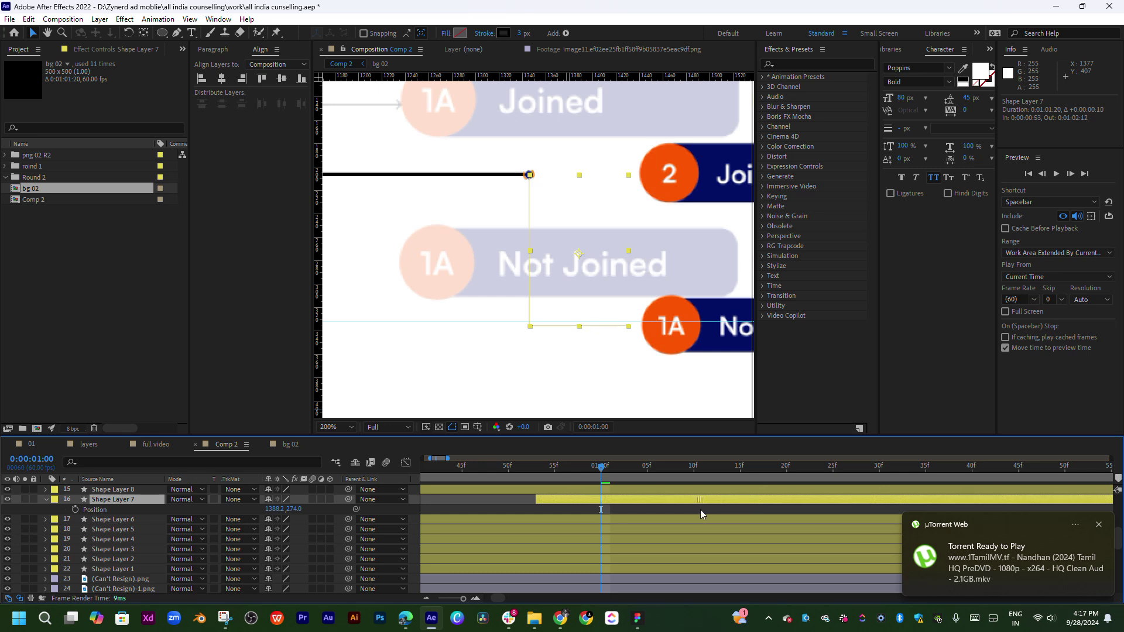
key("u")
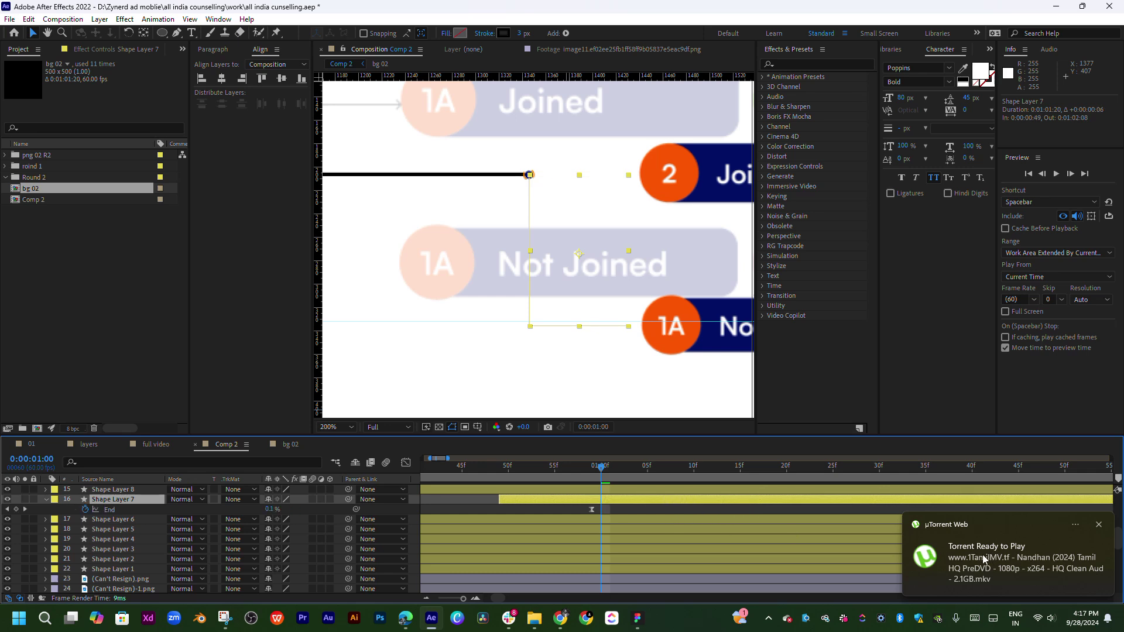
- Scrub through the connector stroke drawing in toward 2 Joined and 1A Not Joined
left_click_drag(535, 475, 620, 478)
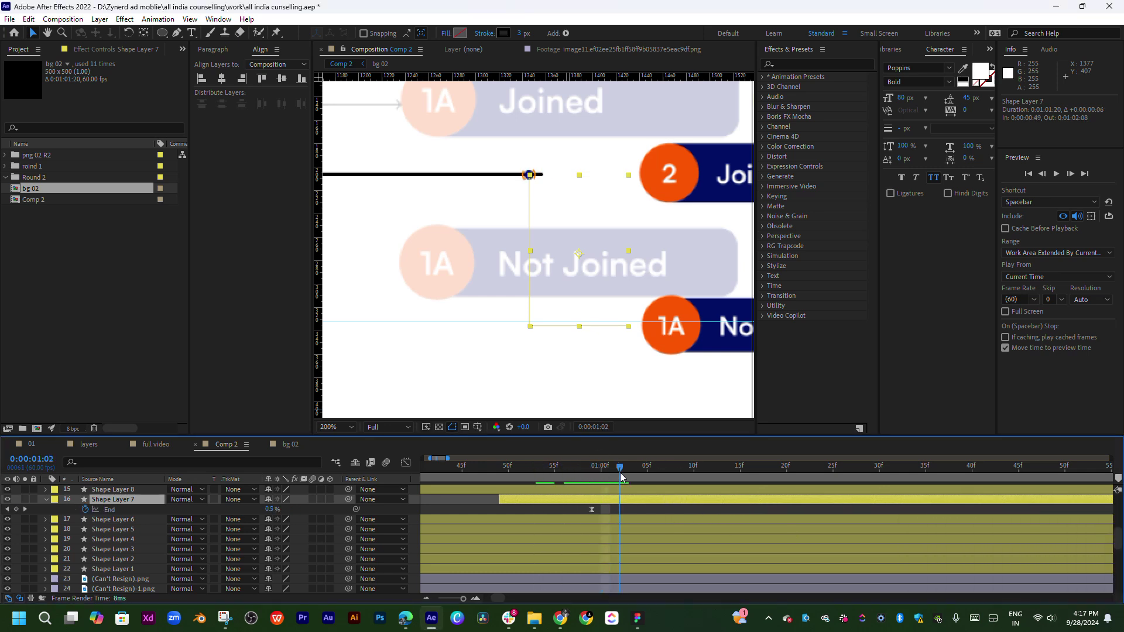
left_click_drag(767, 479, 598, 487)
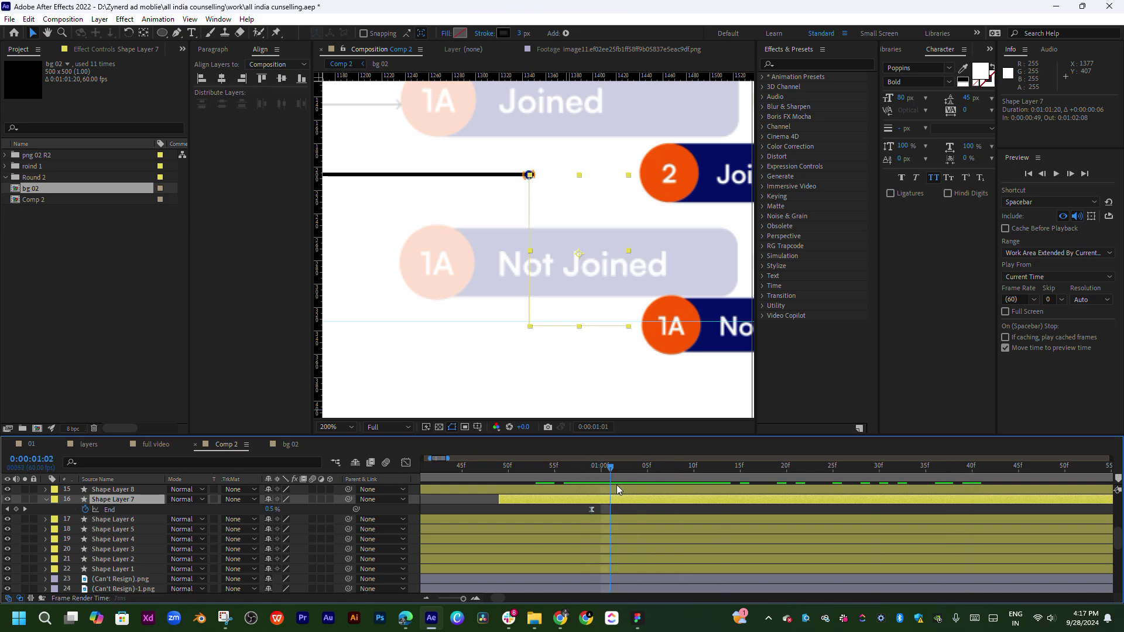
left_click_drag(655, 481, 1008, 494)
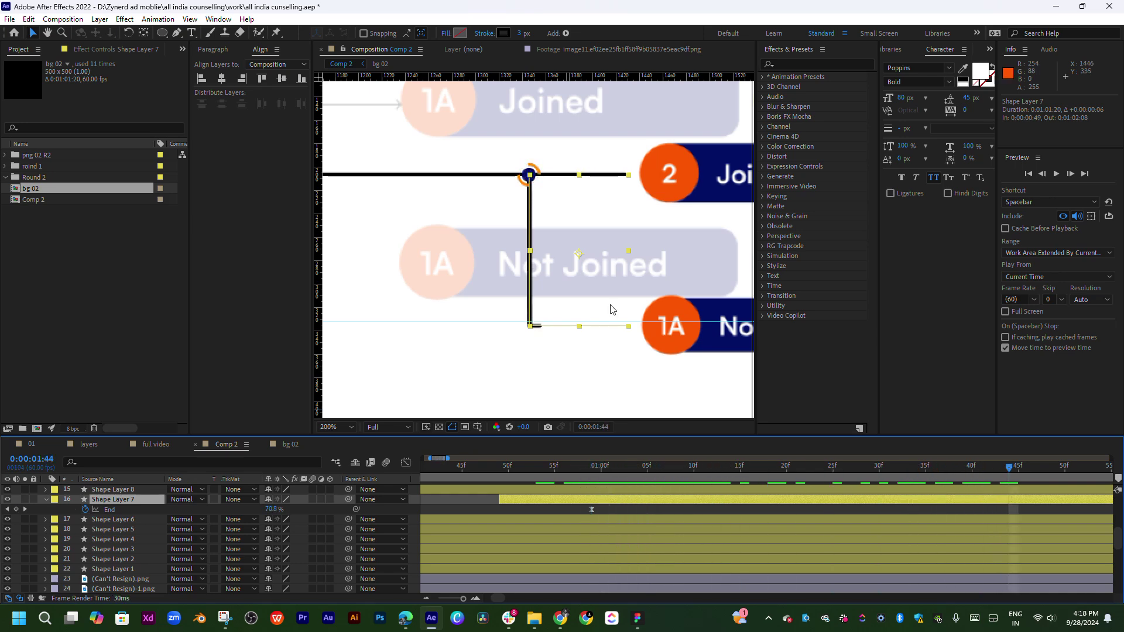
key("comma")
left_click_drag(563, 271, 487, 313)
scroll(483, 275, "up", 2)
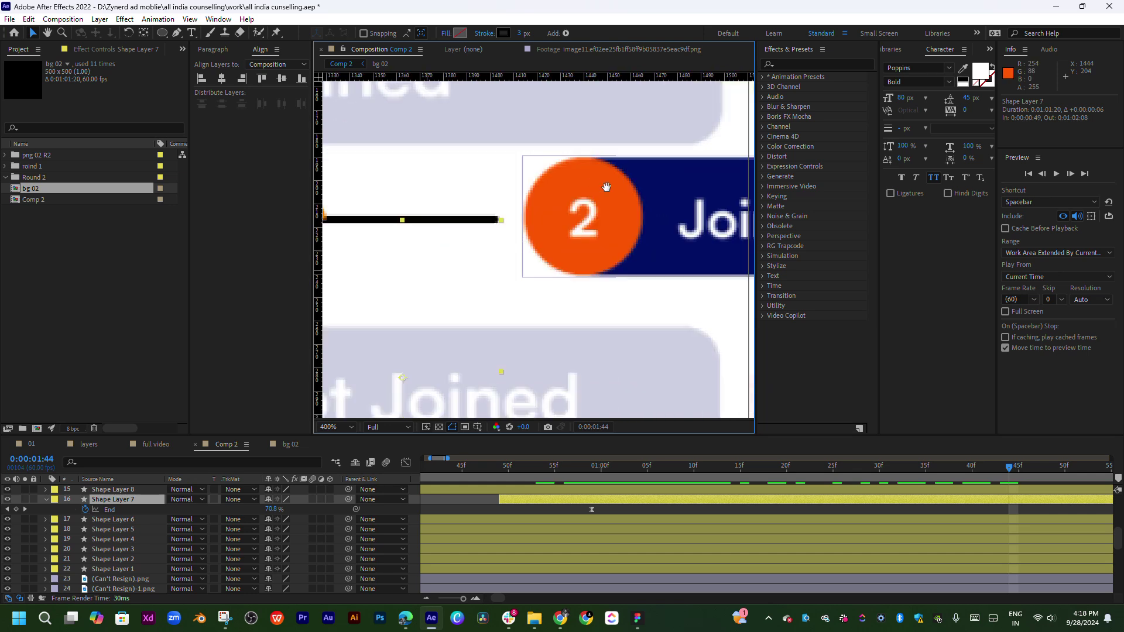
scroll(484, 275, "up", 2)
left_click_drag(539, 469, 582, 485)
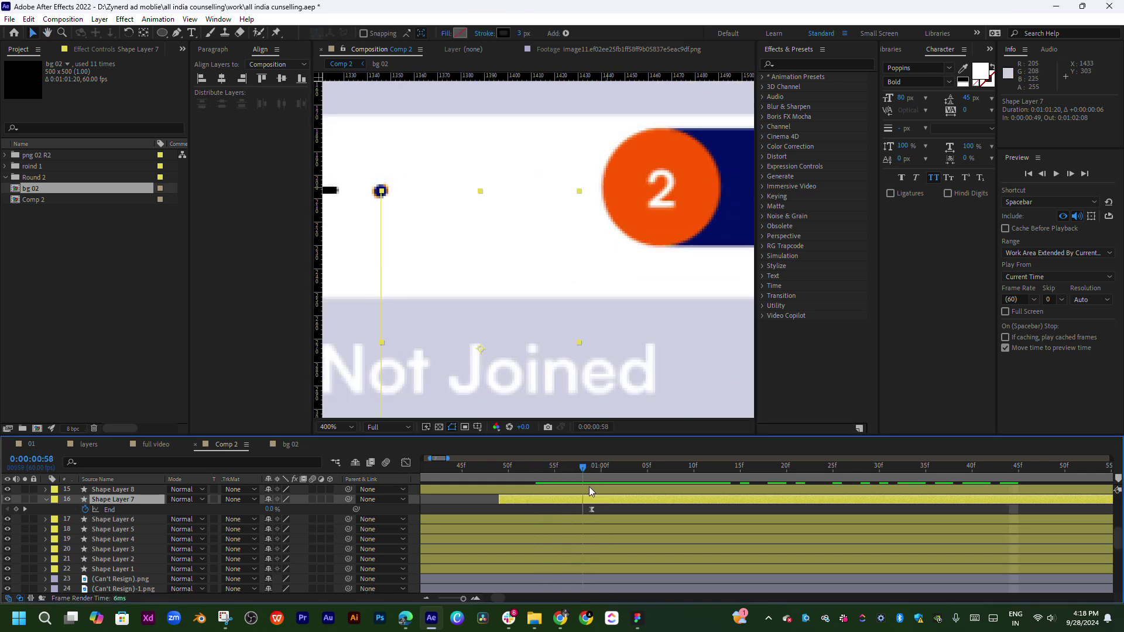
left_click_drag(588, 486, 599, 486)
- Retime the junction bg 02 icon to start at 0:00:00:55 and preview it against the connector
scroll(620, 543, "up", 5)
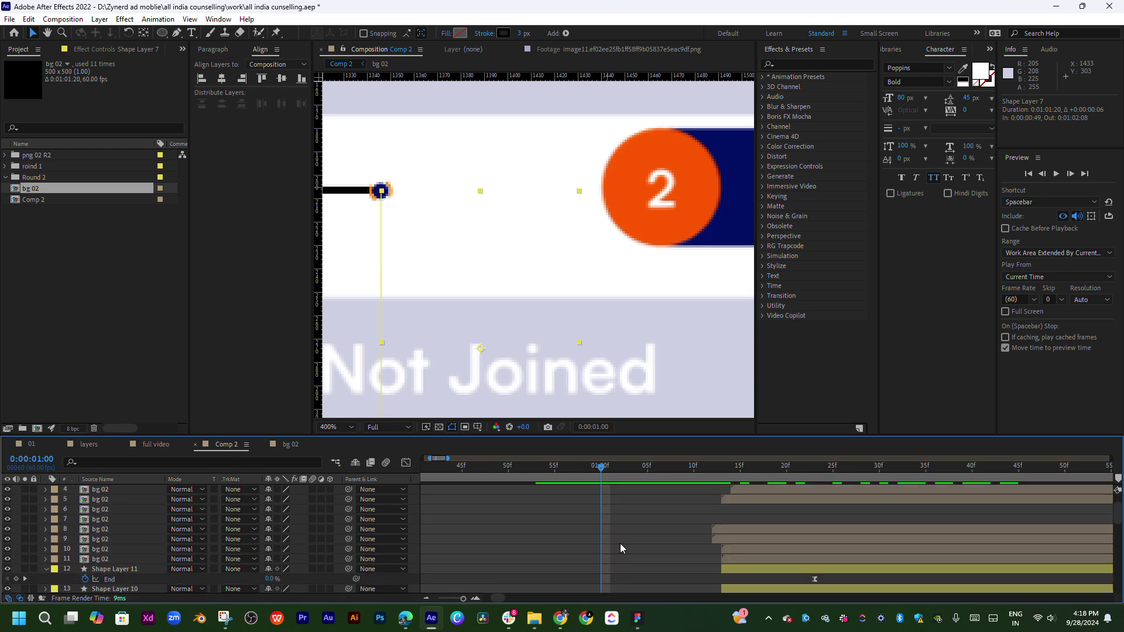
left_click(589, 489)
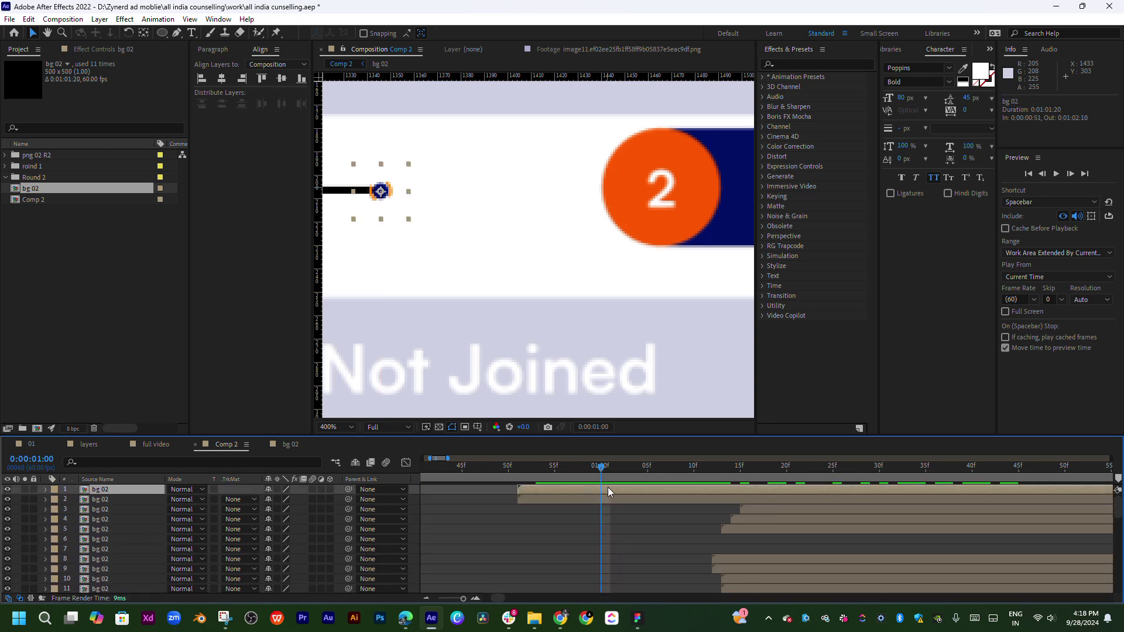
left_click_drag(607, 488, 673, 487)
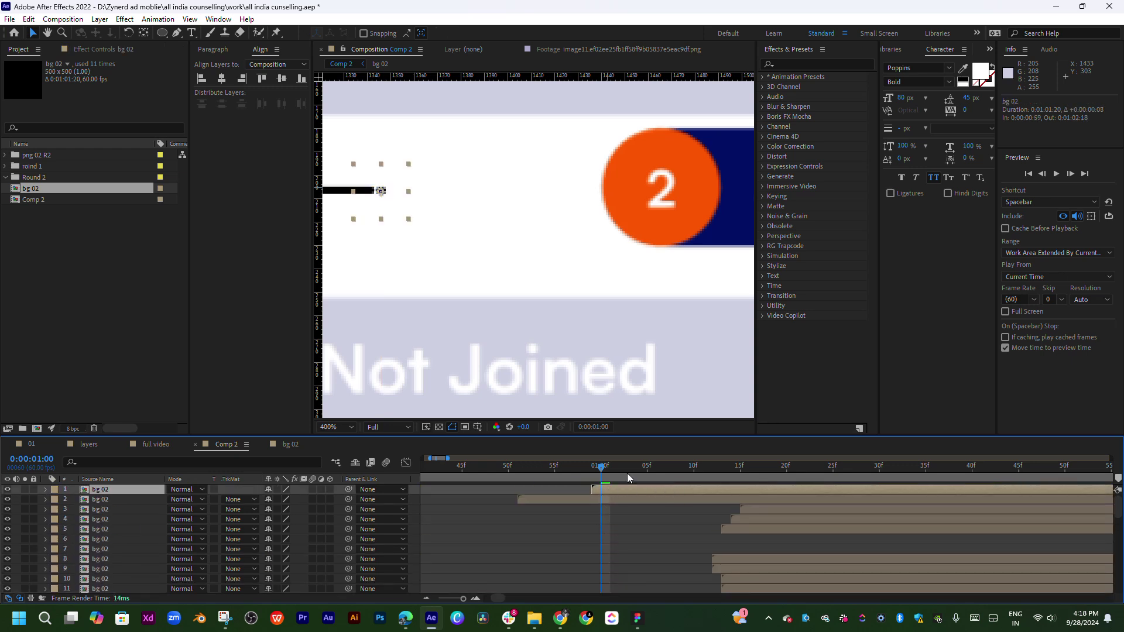
mouse_move(590, 473)
left_mouse_down()
mouse_move(619, 472)
mouse_move(602, 481)
left_mouse_up()
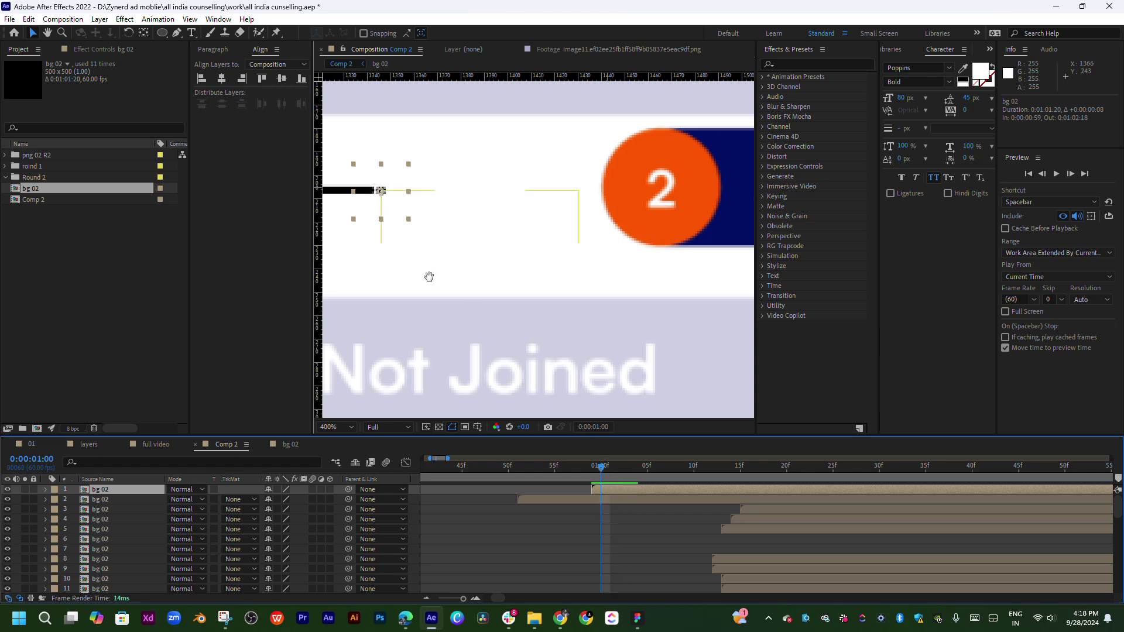
scroll(555, 296, "up", 1)
left_click_drag(626, 490, 618, 493)
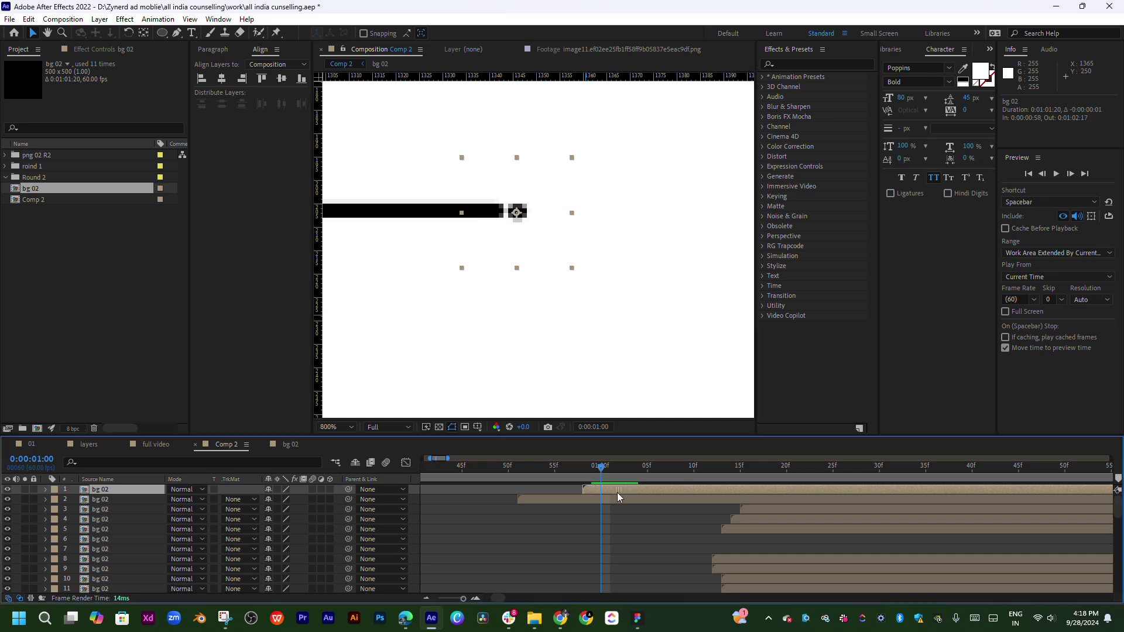
mouse_move(585, 478)
left_mouse_down()
mouse_move(611, 484)
mouse_move(604, 494)
left_mouse_up()
key("space")
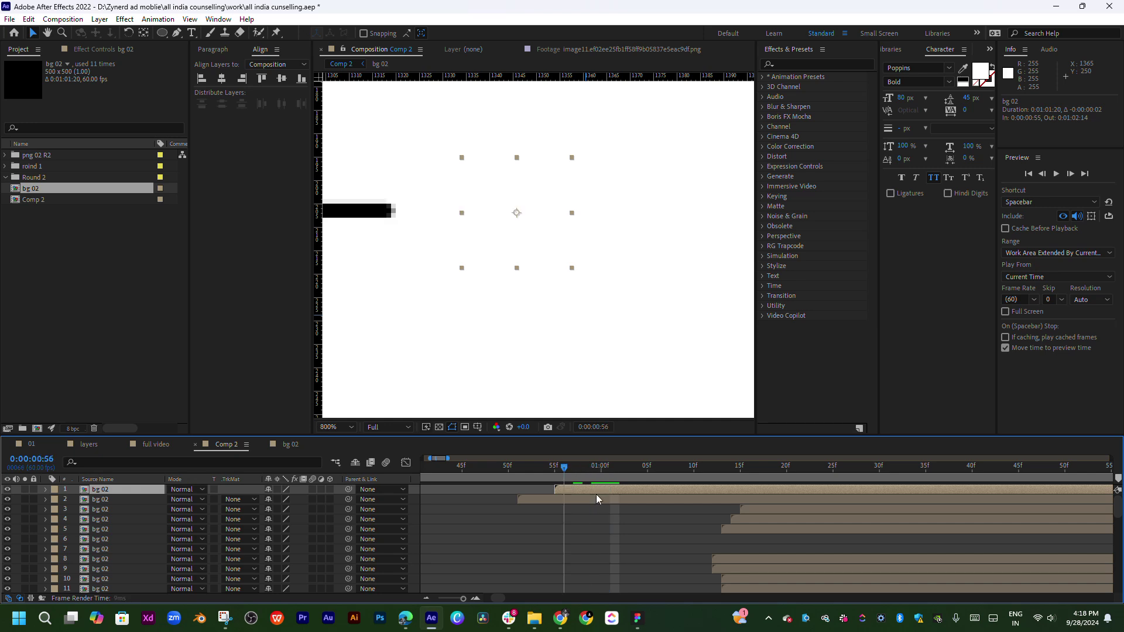
scroll(618, 319, "down", 4)
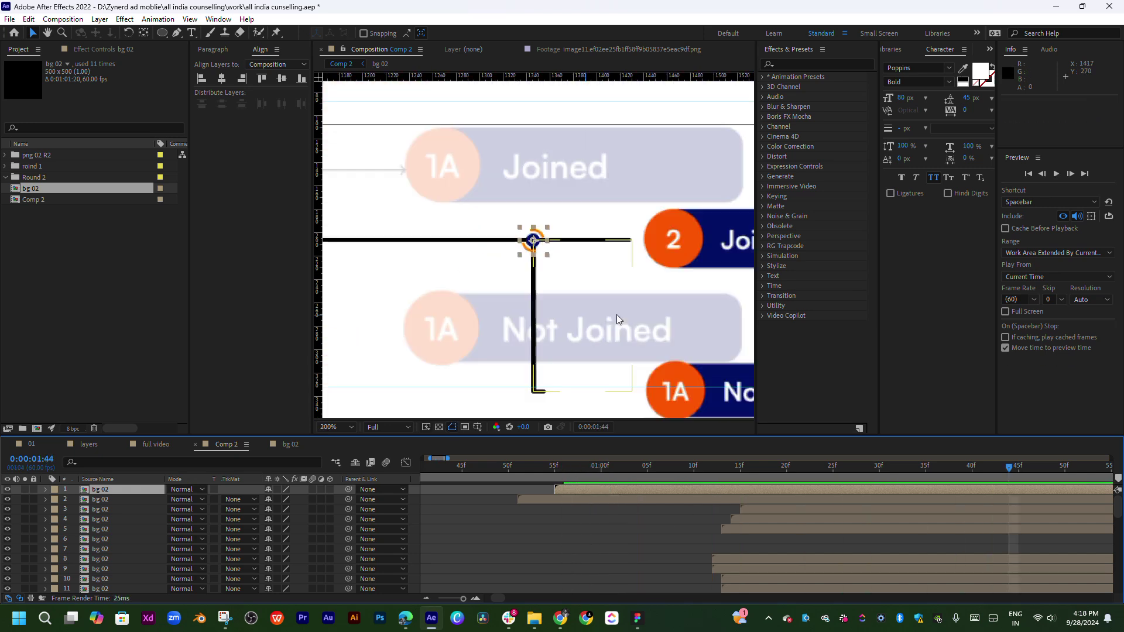
- Duplicate the junction circle icon and place the copy at the line end beside the 2 Joined badge
scroll(507, 267, "up", 1)
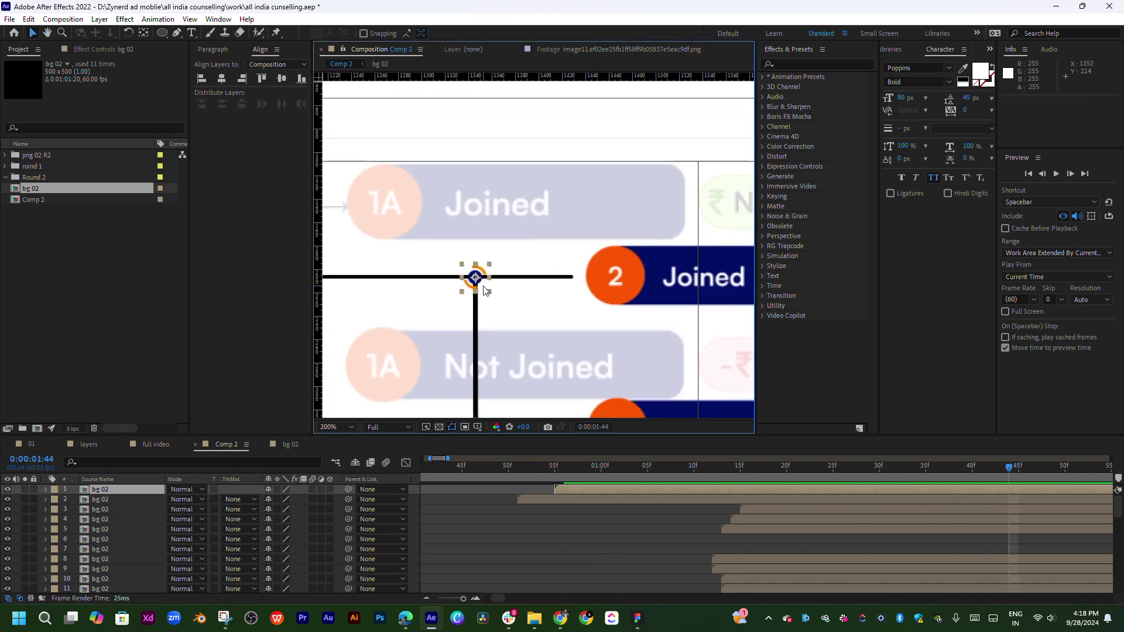
key("ctrl+d")
left_click_drag(482, 279, 578, 280)
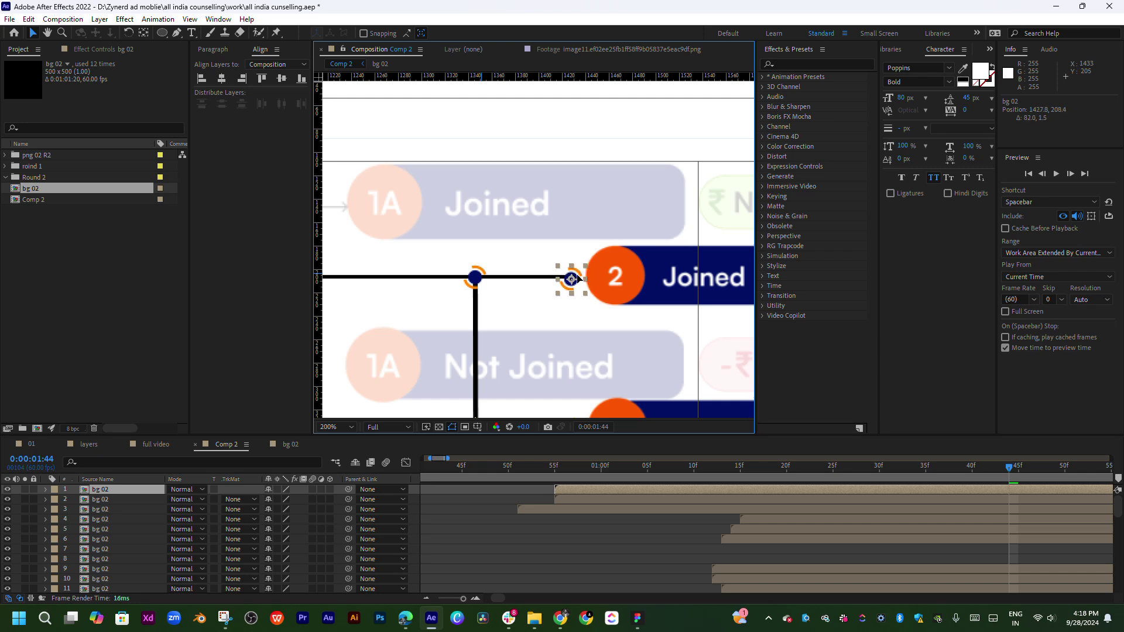
scroll(578, 280, "up", 2)
scroll(610, 329, "up", 2)
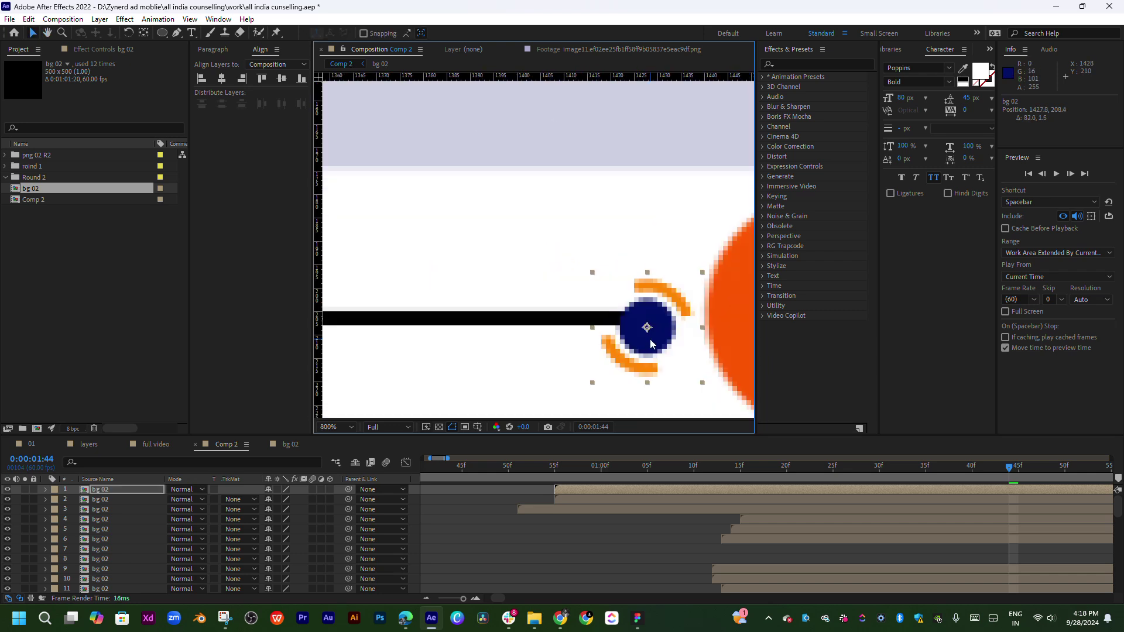
left_click_drag(652, 343, 658, 333)
- Set the dot copy to start at 0:00:01:14 and preview it as the line arrives
left_click_drag(584, 466, 785, 475)
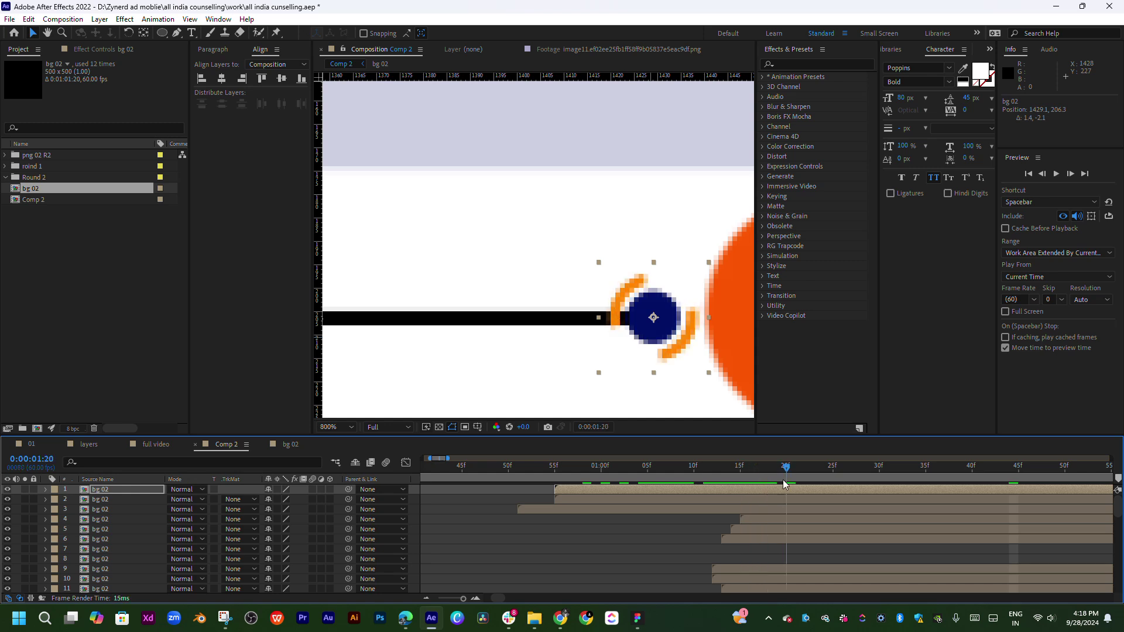
scroll(697, 532, "right", 3)
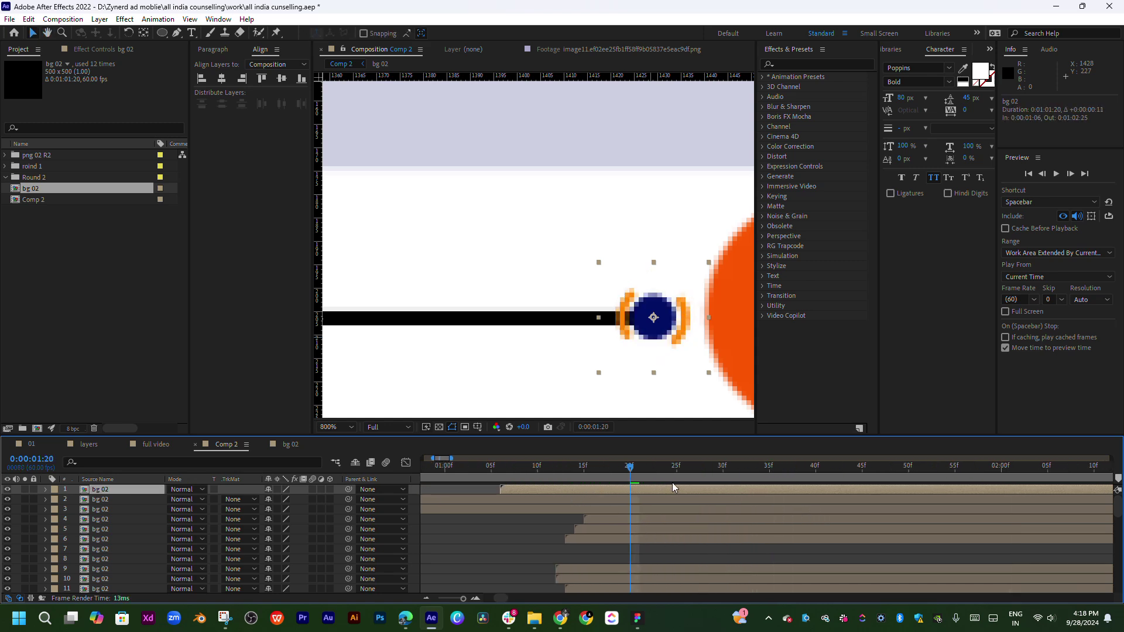
left_click_drag(571, 496, 753, 485)
mouse_move(613, 395)
left_mouse_down()
mouse_move(645, 389)
mouse_move(613, 327)
left_mouse_up()
left_click(556, 469)
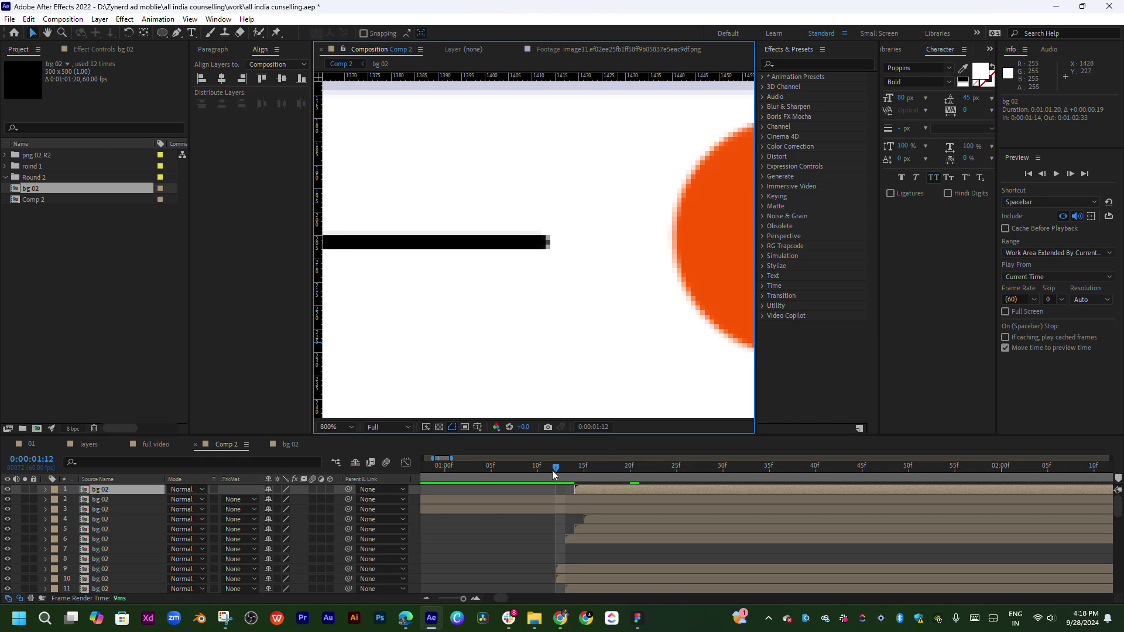
left_click_drag(553, 469, 593, 468)
key("space")
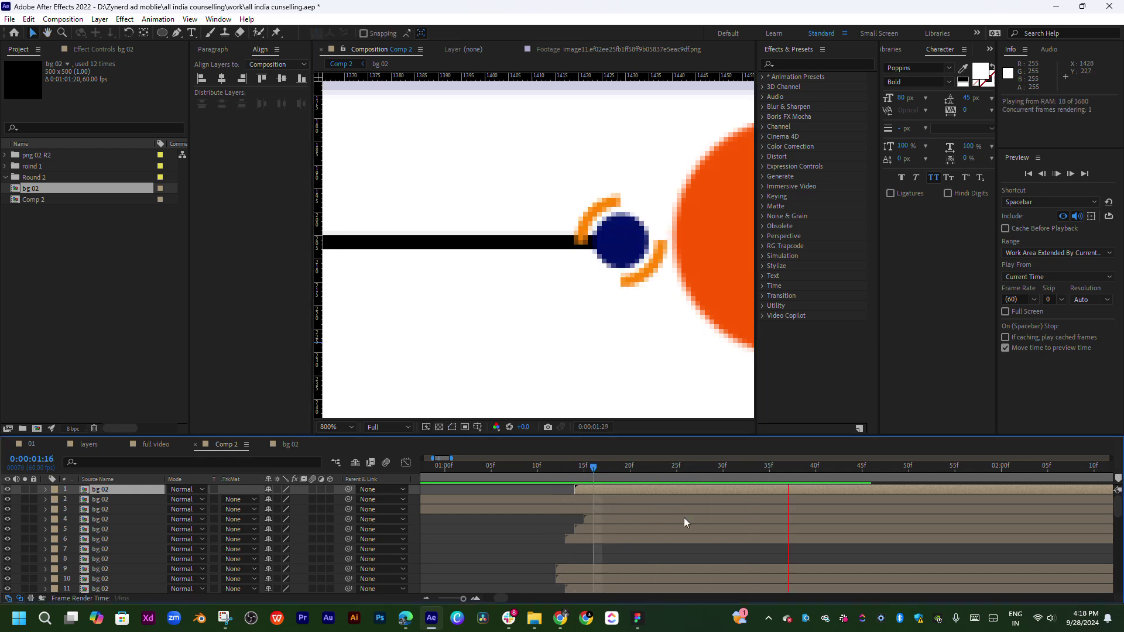
key("space")
- Scrub through the dot's arc animation from 1:15 to 2:09 to verify timing
scroll(419, 332, "down", 1)
left_click_drag(420, 340, 449, 320)
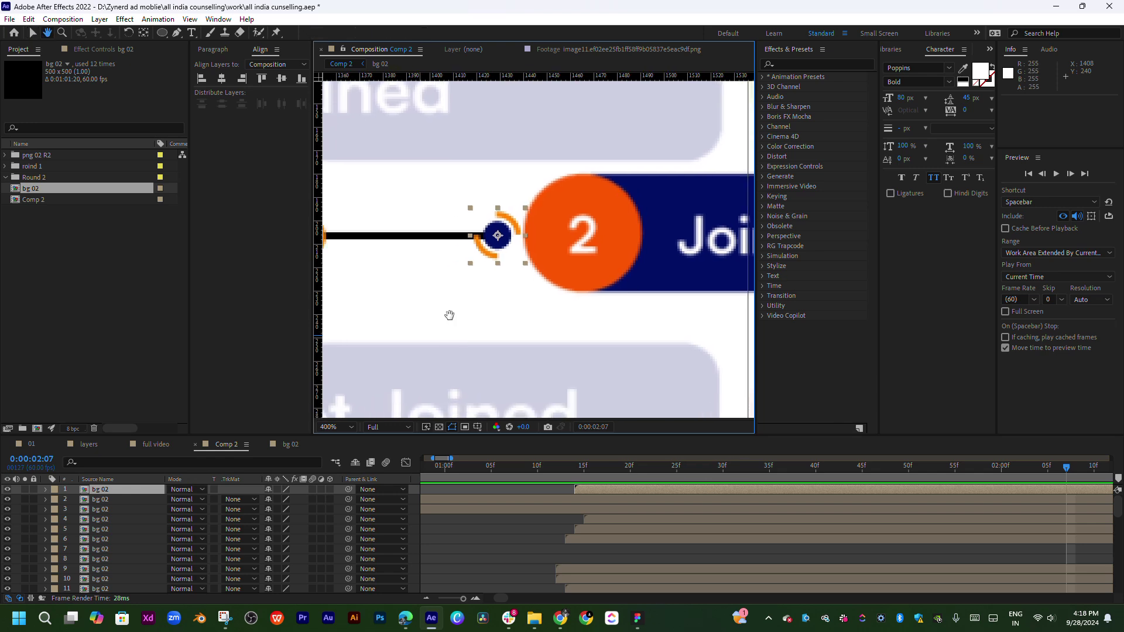
left_click(582, 467)
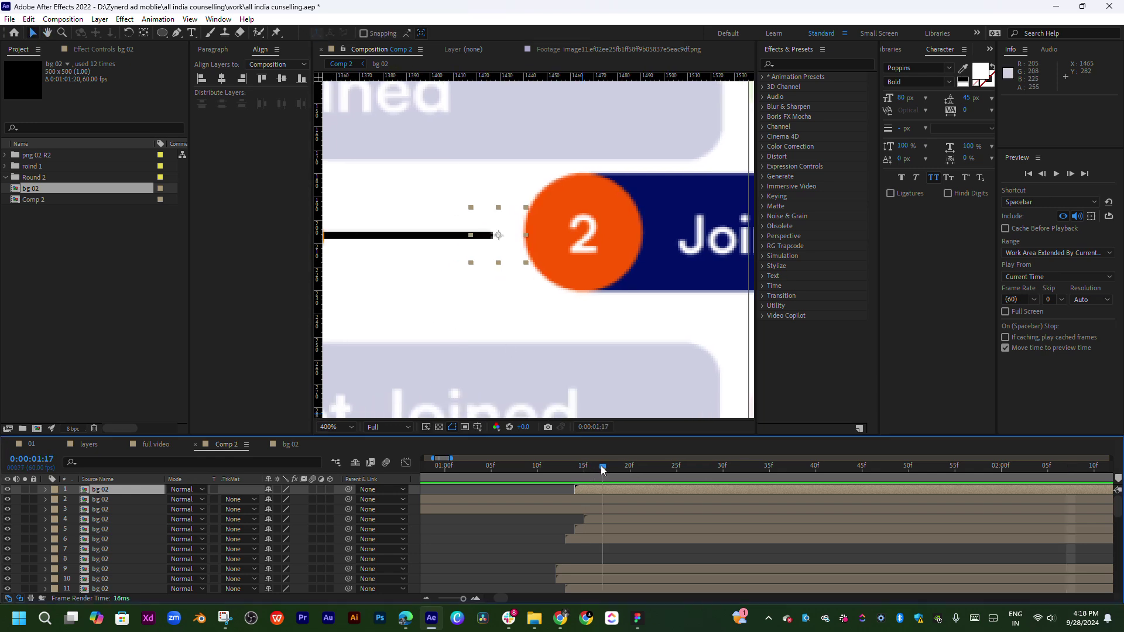
left_click_drag(624, 467, 943, 487)
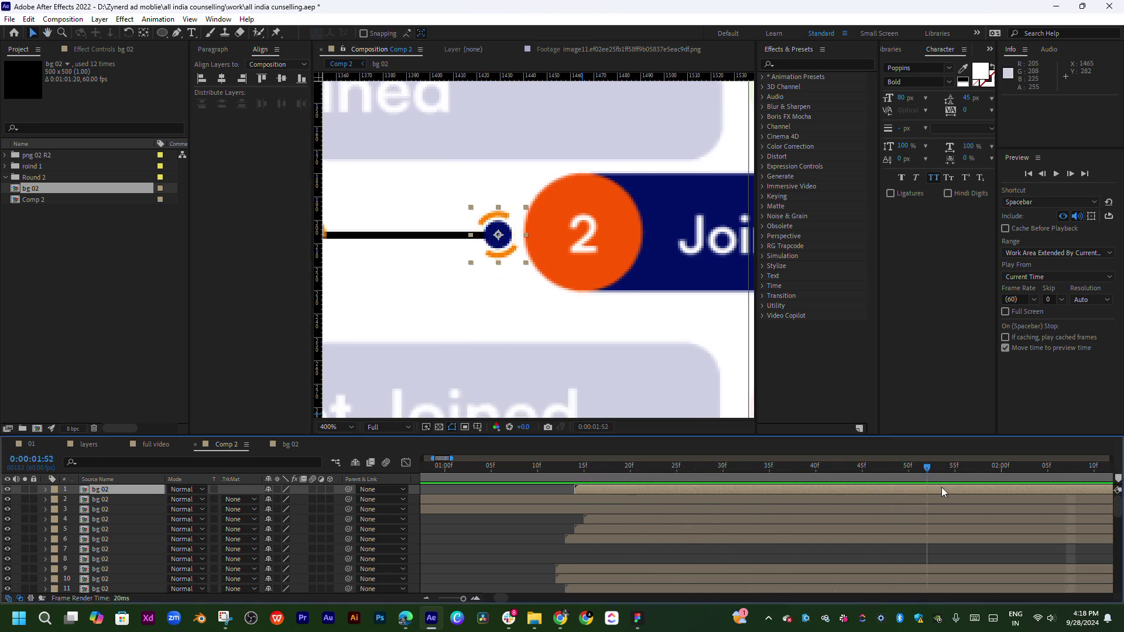
scroll(560, 298, "down", 2)
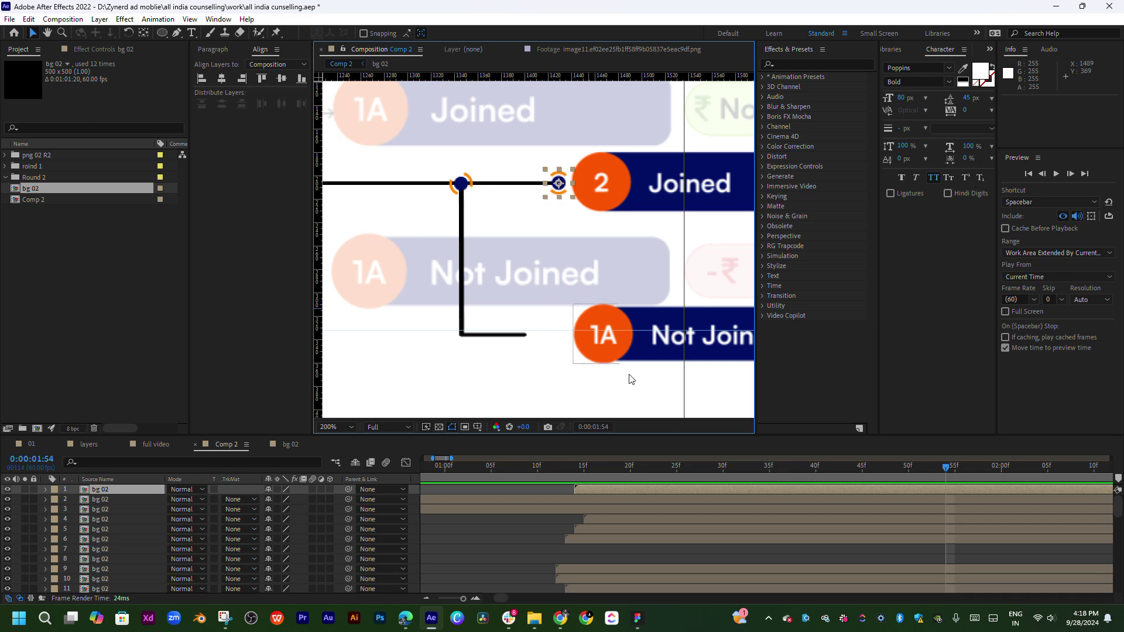
scroll(661, 507, "right", 3)
key("space")
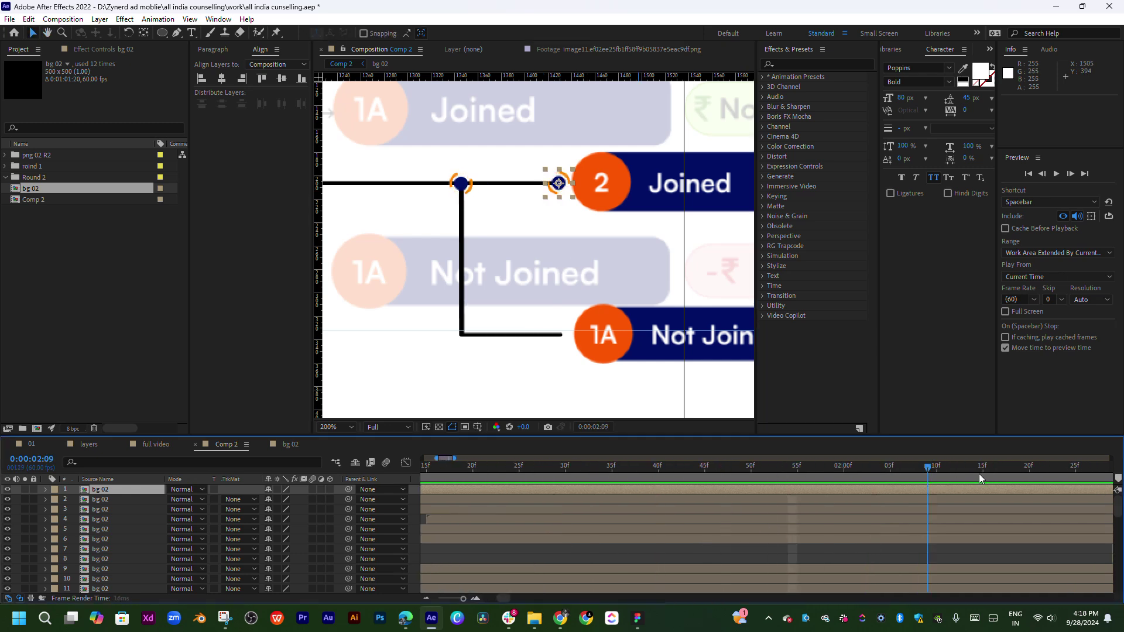
left_click_drag(999, 474, 900, 487)
left_click_drag(889, 528, 629, 474)
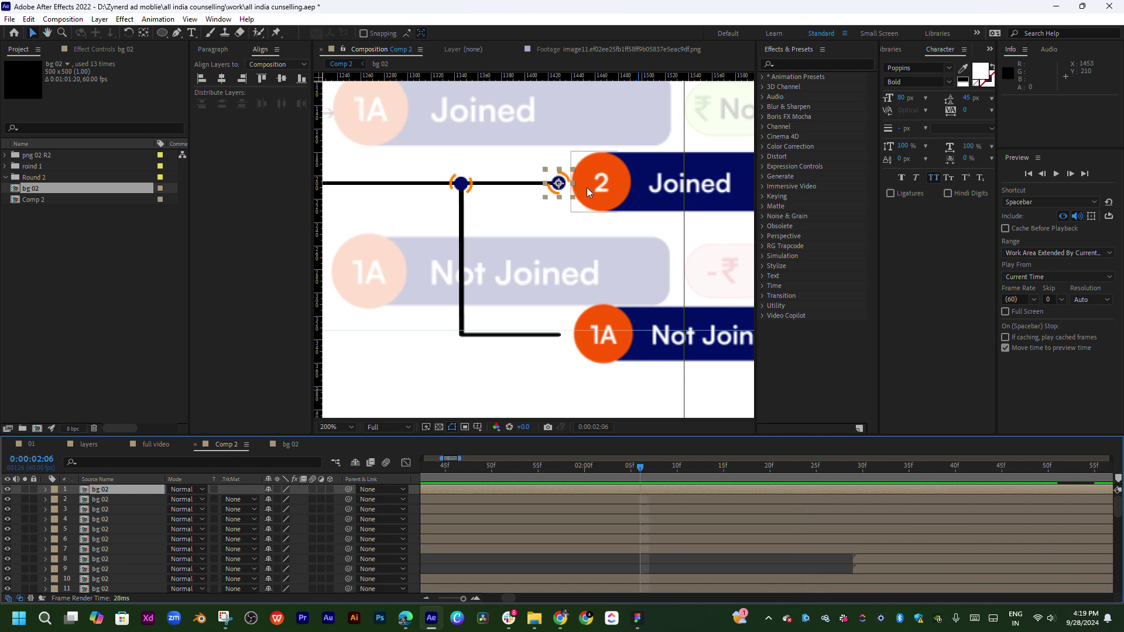
- Place the dot copy on the 1A Not Joined line end and start it at 2:00
left_click_drag(566, 186, 567, 346)
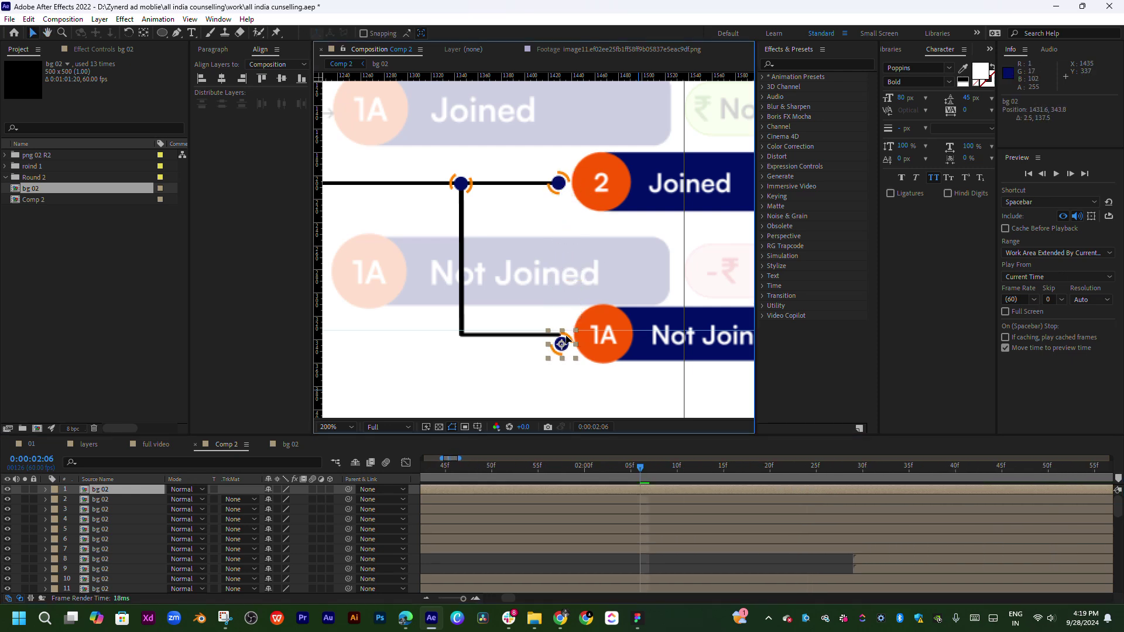
key("period")
scroll(595, 306, "down", 5)
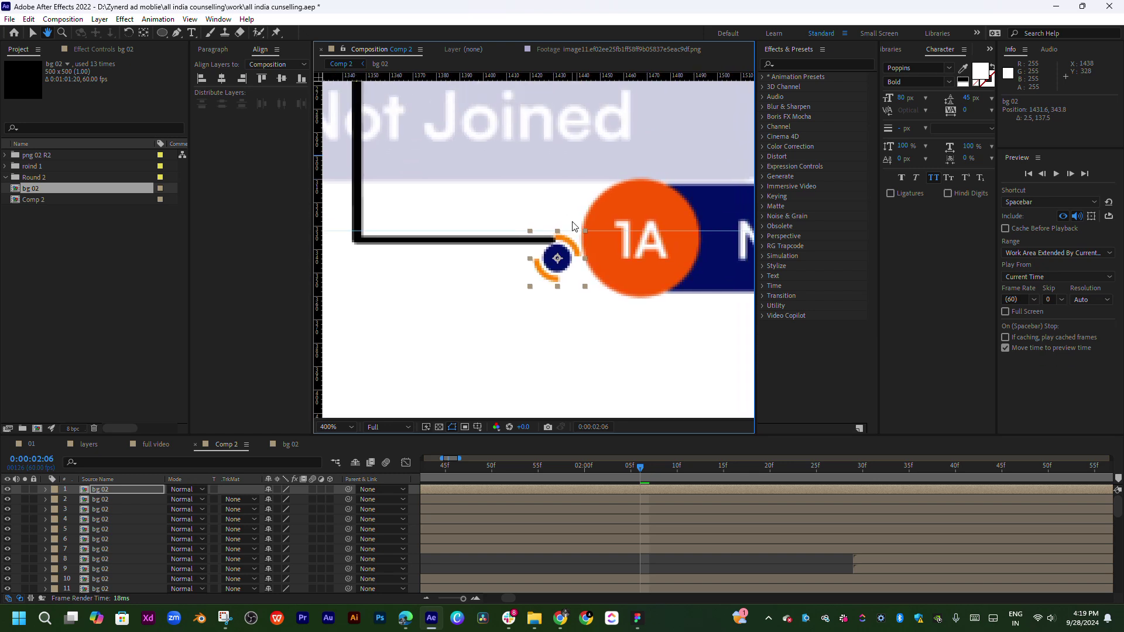
left_click_drag(611, 231, 632, 122)
left_click_drag(554, 268, 551, 250)
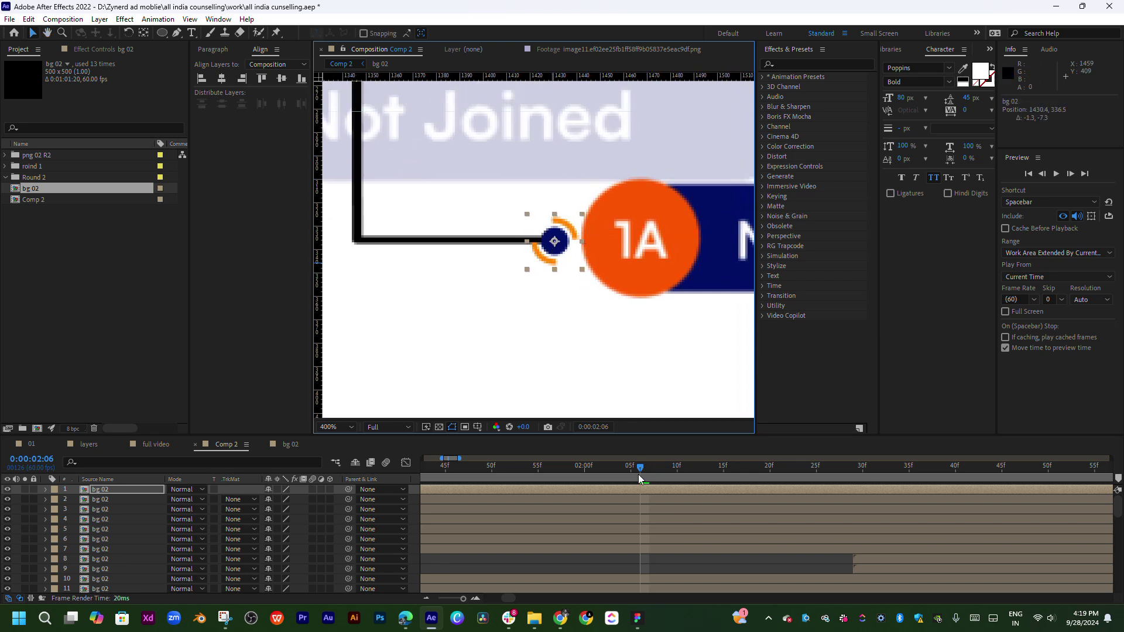
left_click_drag(532, 490, 956, 490)
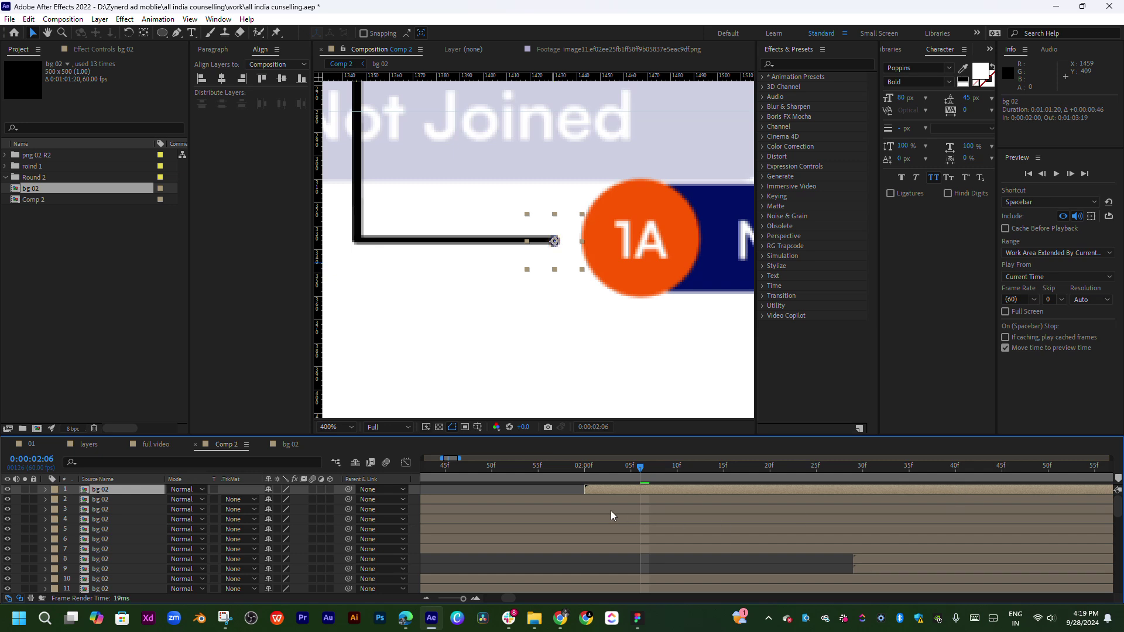
left_click(632, 490)
left_click(594, 471)
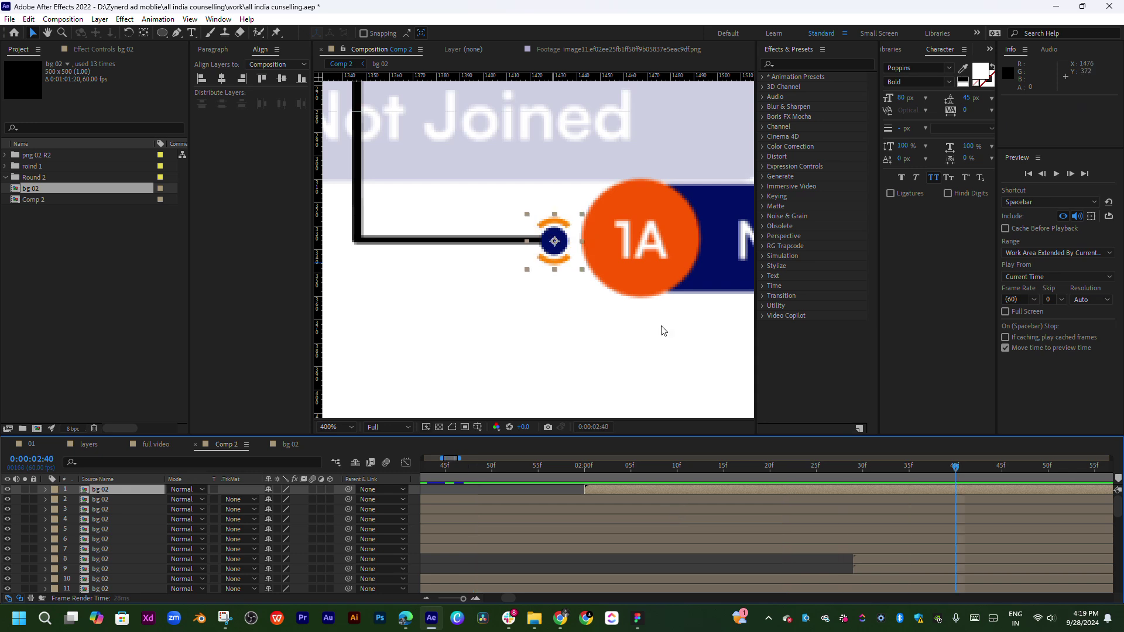
key("comma")
key("comma")
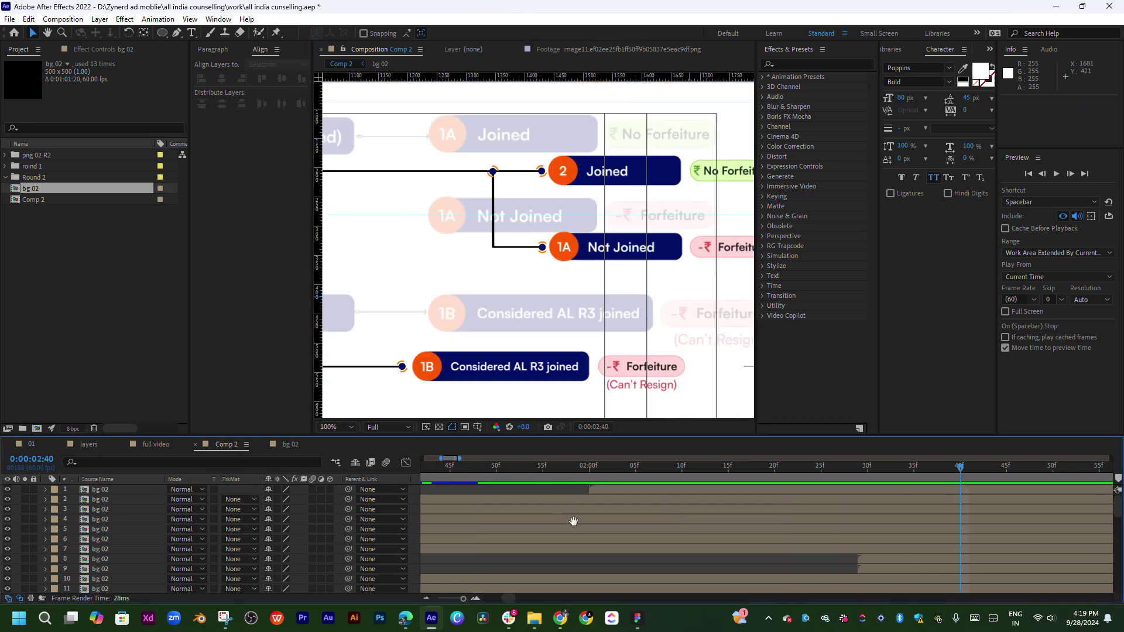
key("space")
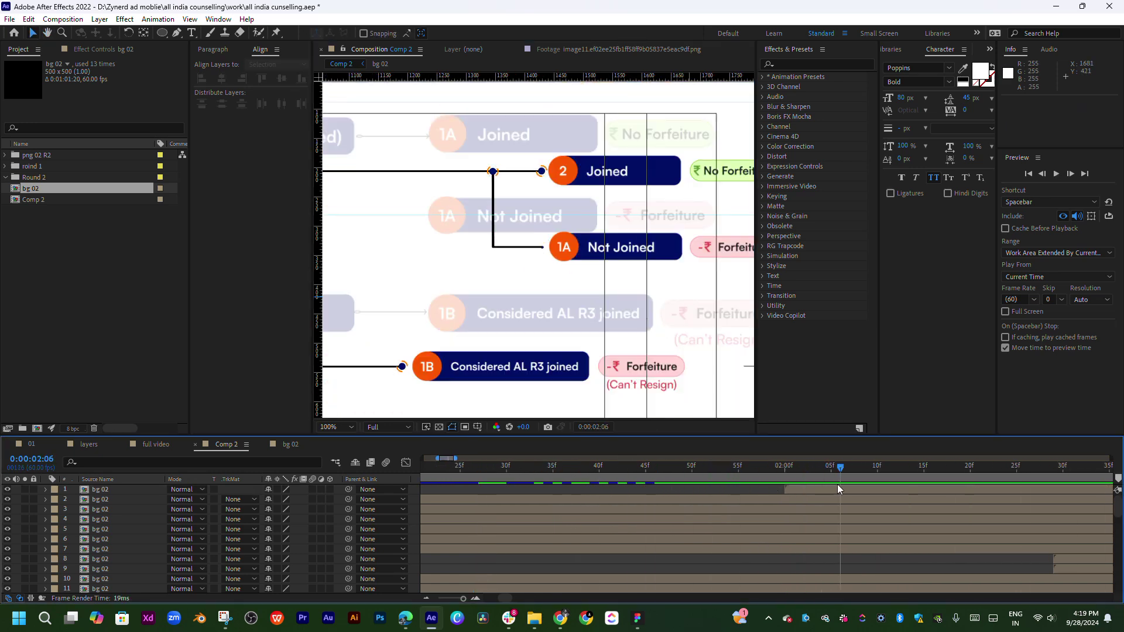
scroll(432, 243, "down", 4)
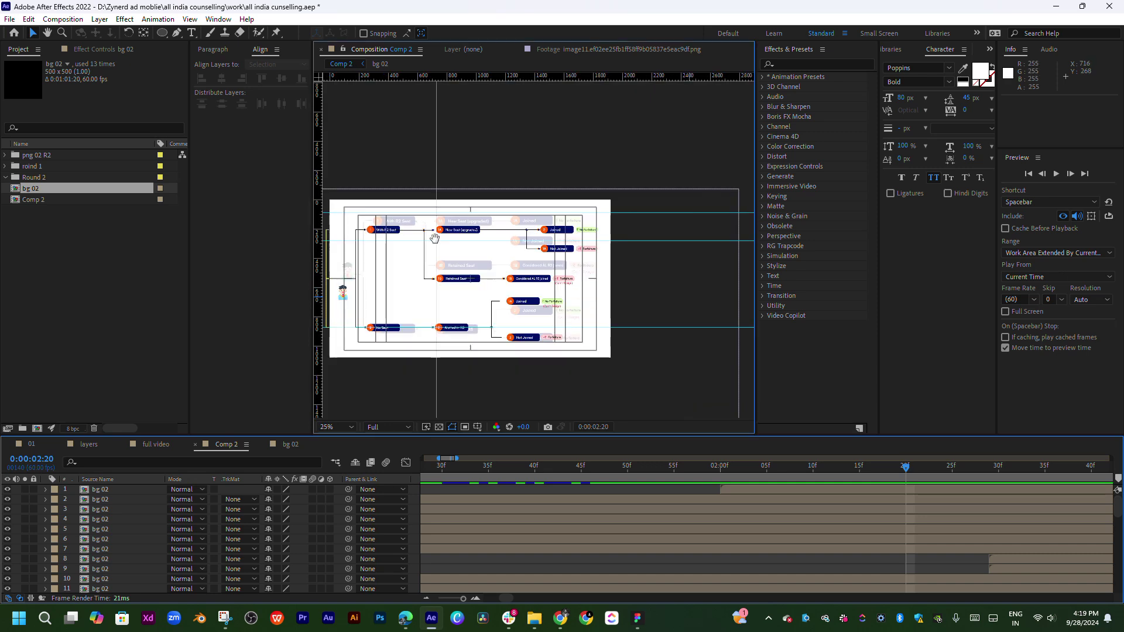
scroll(564, 474, "down", 2)
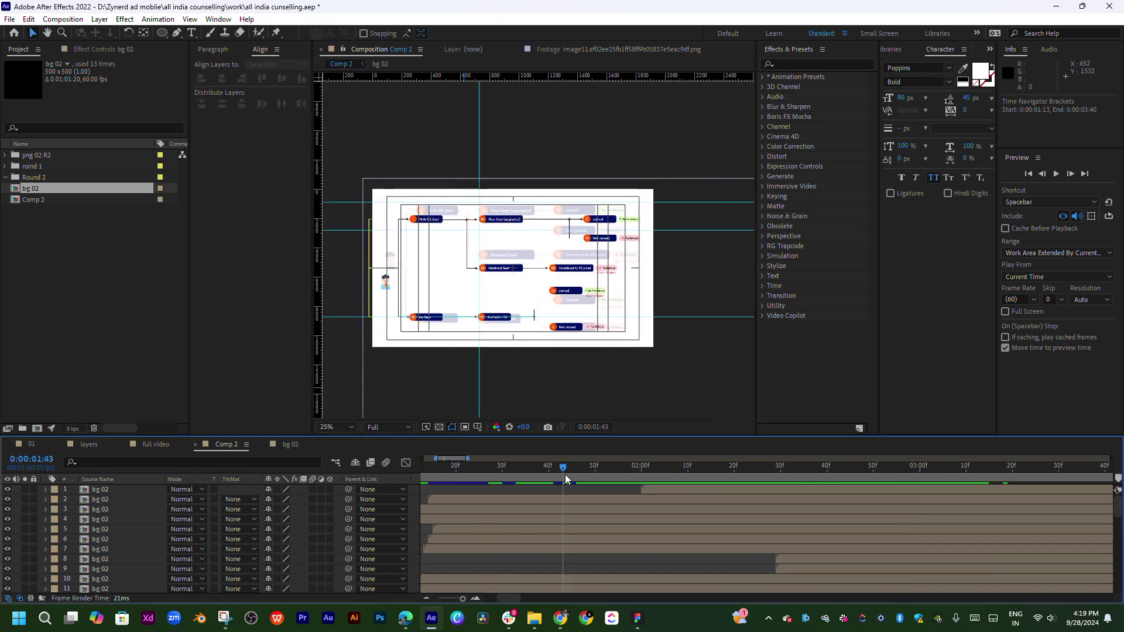
left_click_drag(557, 472, 447, 511)
key("space")
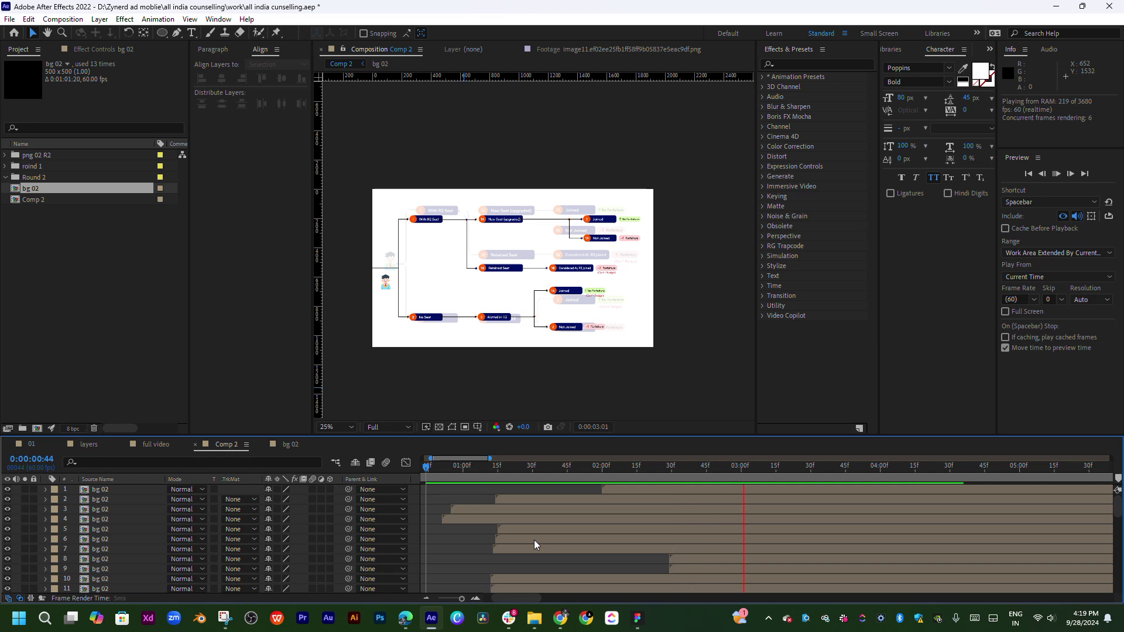
key("space")
left_click_drag(452, 469, 661, 473)
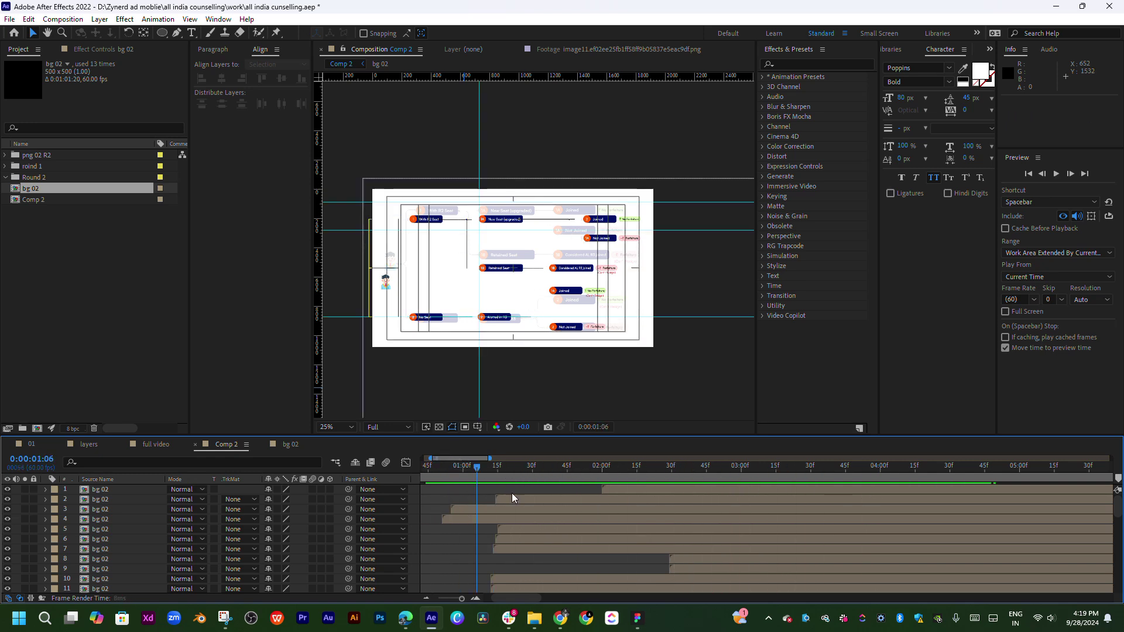
key("space")
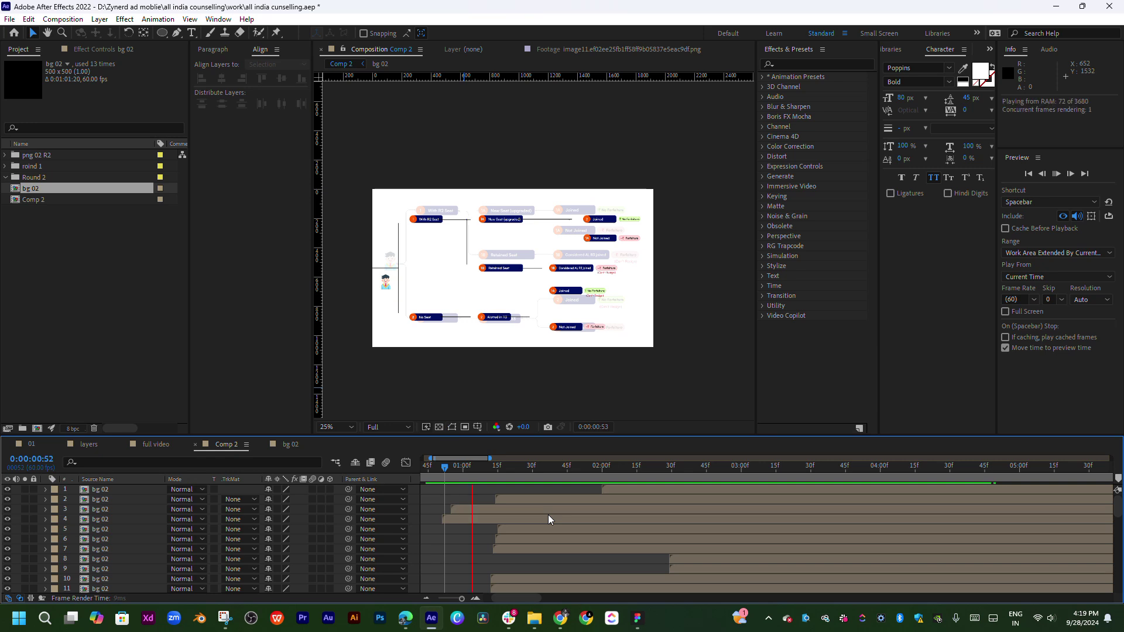
key("space")
scroll(474, 285, "up", 2)
scroll(473, 264, "left", 4)
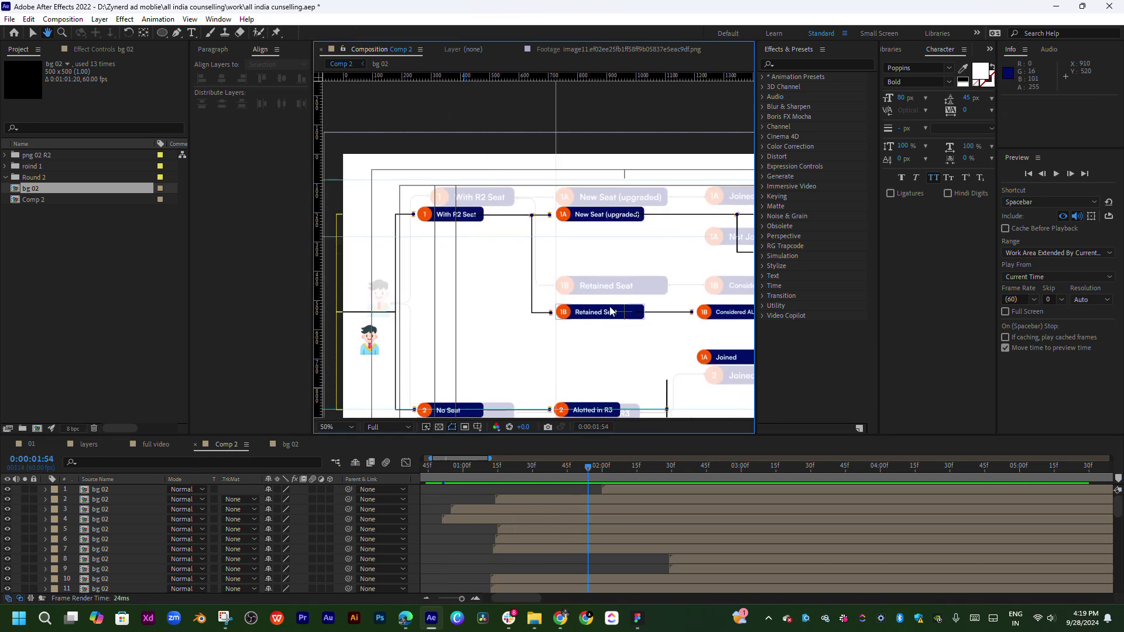